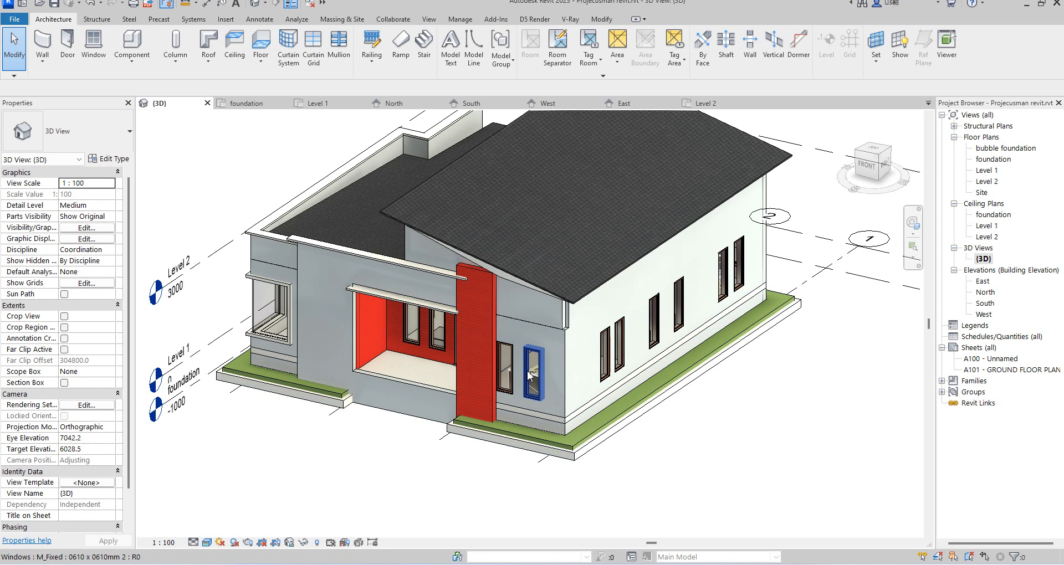
Select both upper walls beneath the sloping main roof: the front gable wall and the tall side wall
scroll(567, 348, "up", 5)
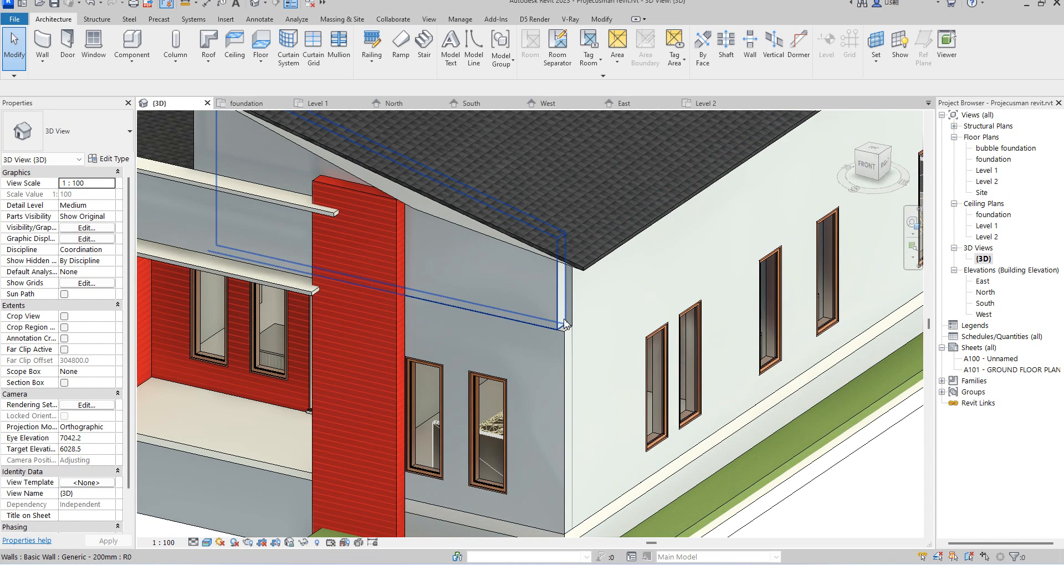
scroll(597, 396, "down", 1)
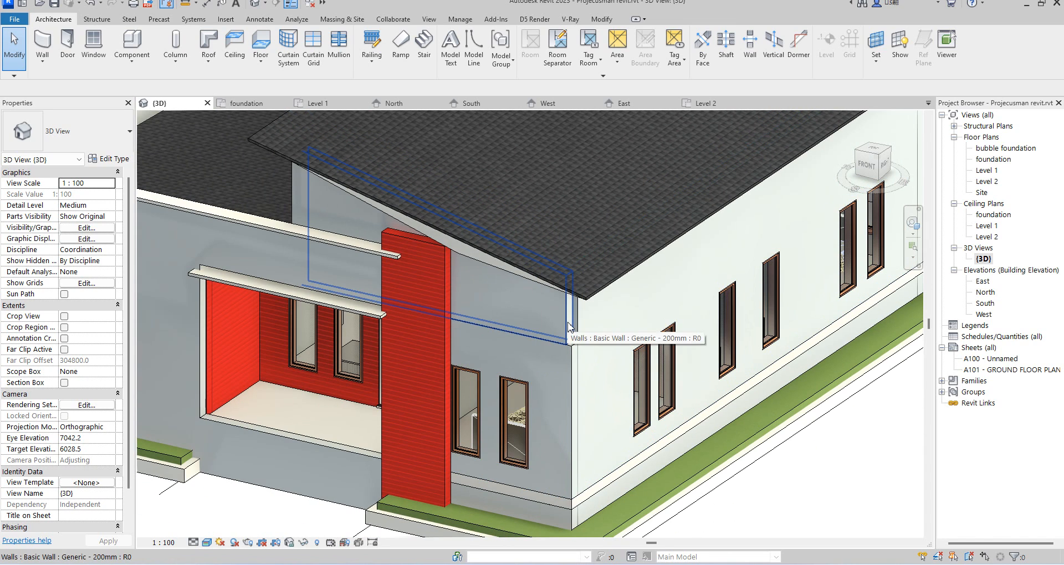
left_click(577, 320)
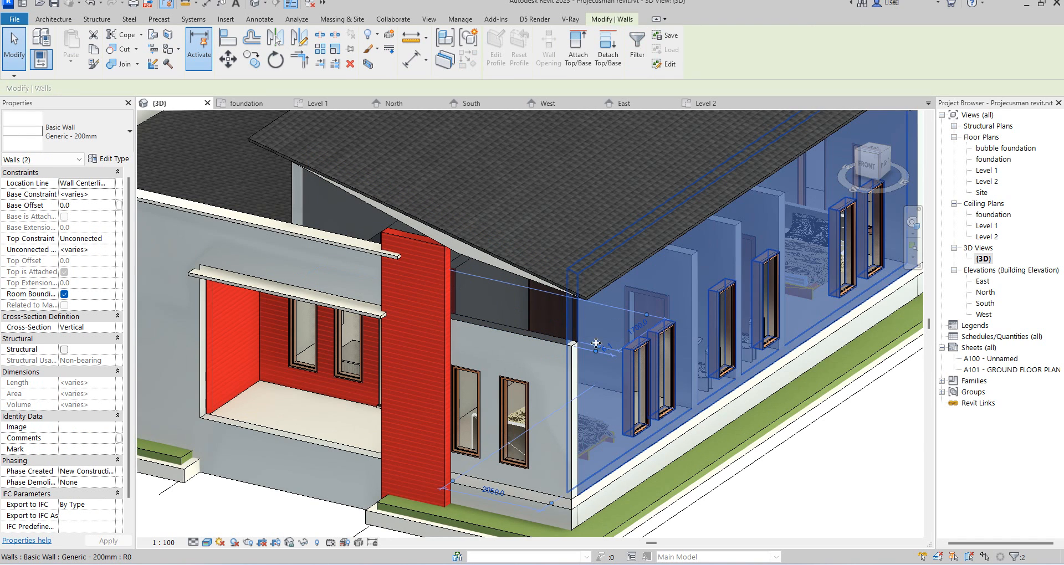
key("Escape")
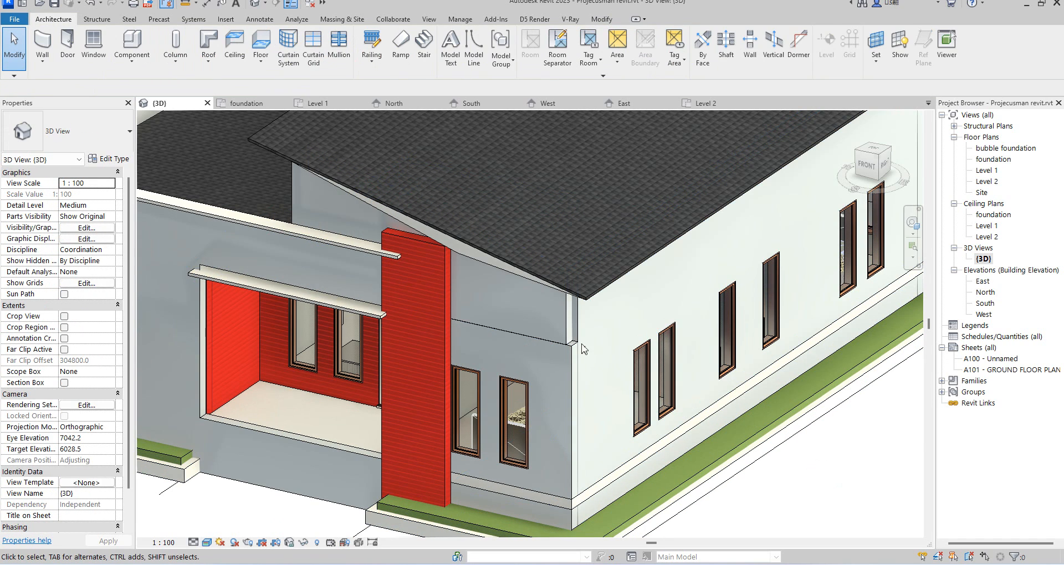
left_click(558, 317)
left_click(293, 205, "ctrl")
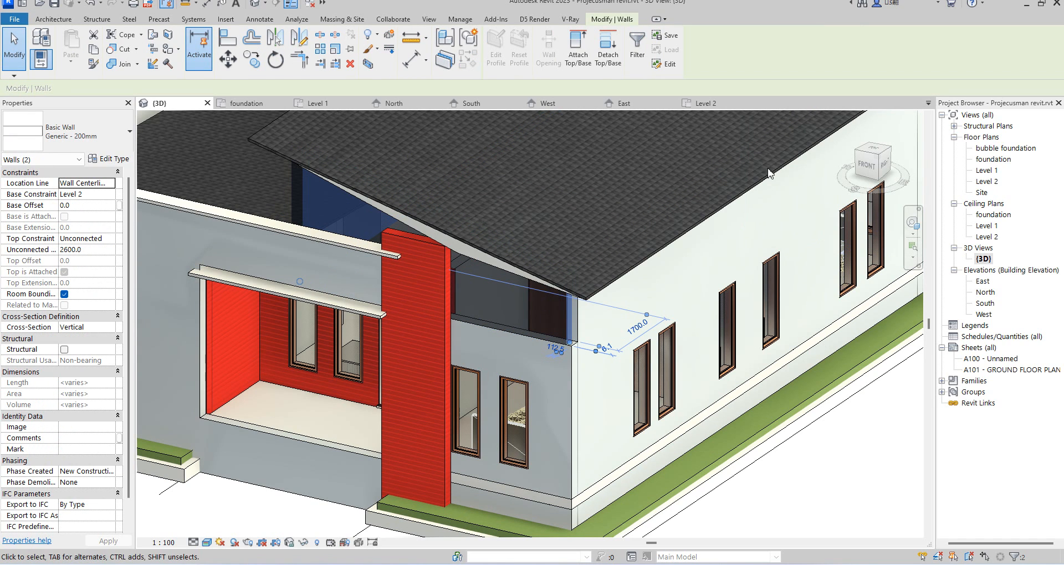
left_click(857, 158)
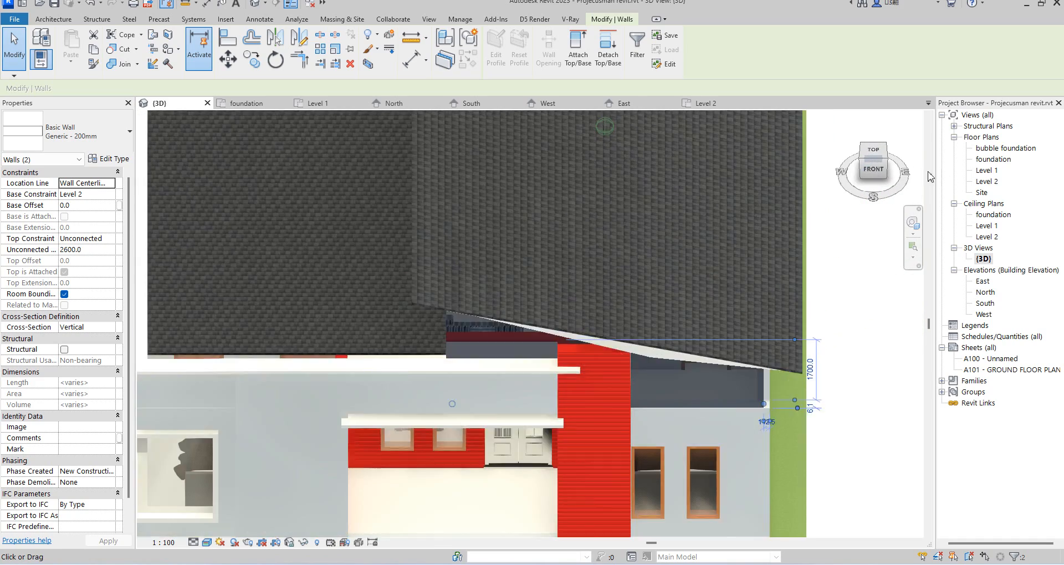
scroll(429, 277, "down", 2)
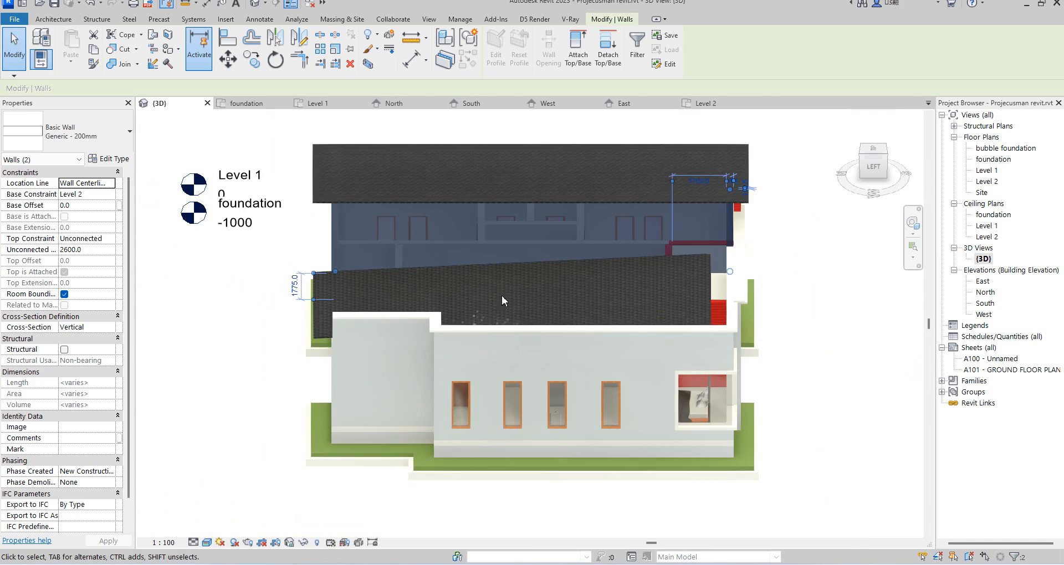
scroll(322, 242, "up", 1)
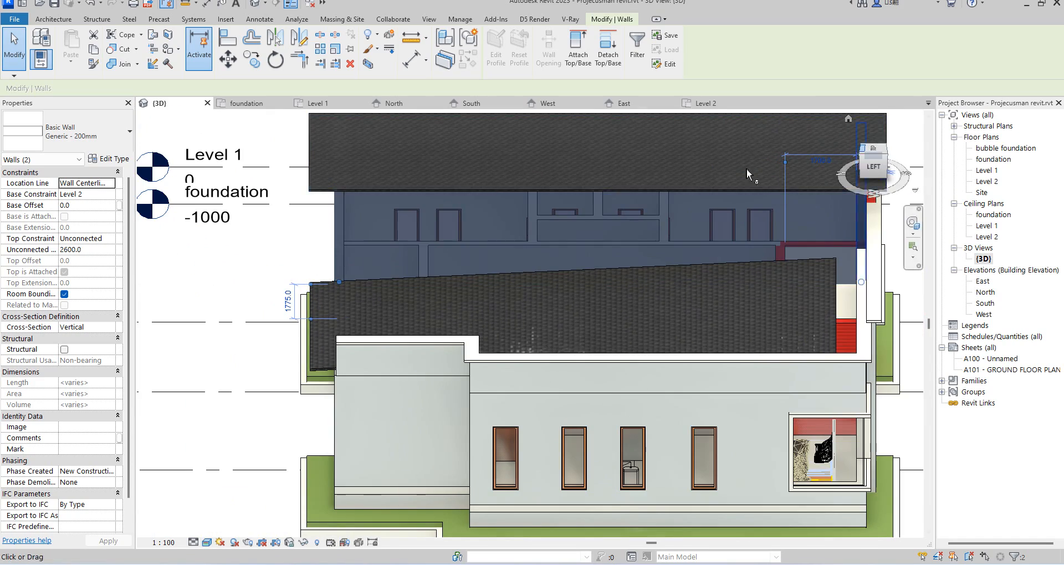
scroll(480, 321, "down", 4)
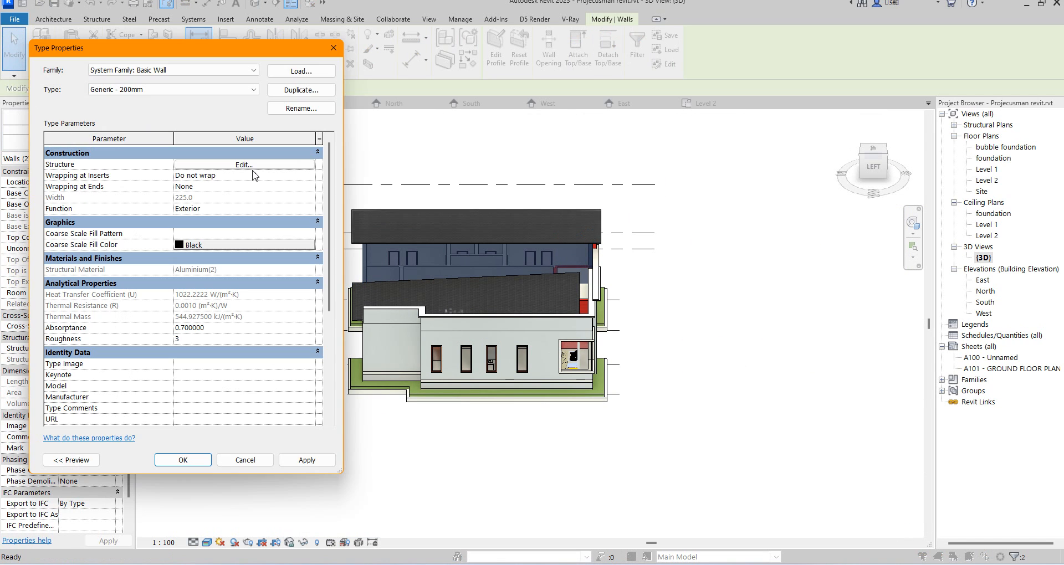
Duplicate the selected walls' Generic - 200mm type and open its structure layer's material for editing
left_click(312, 91)
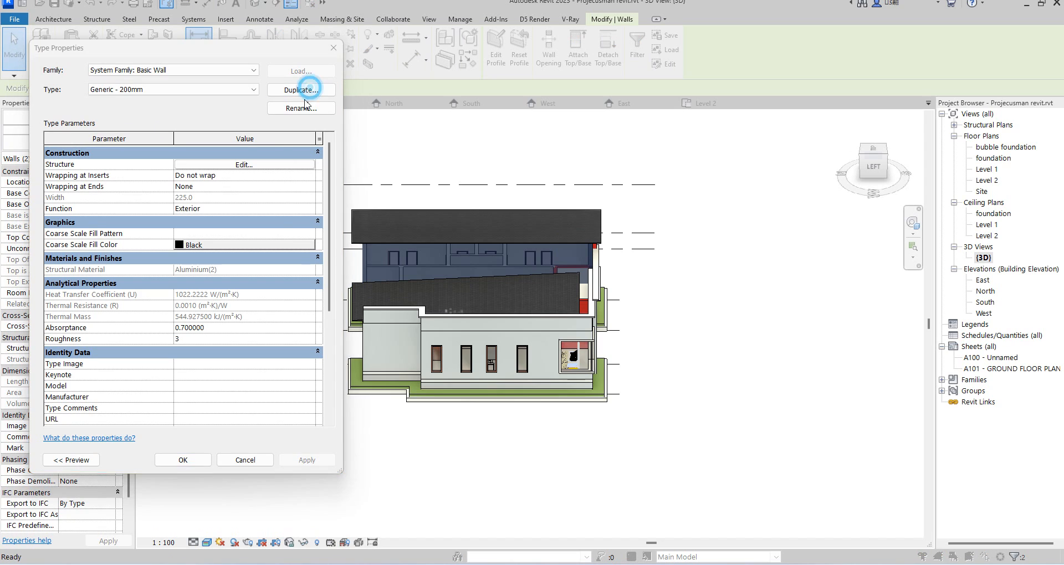
left_click(187, 285)
left_click(244, 165)
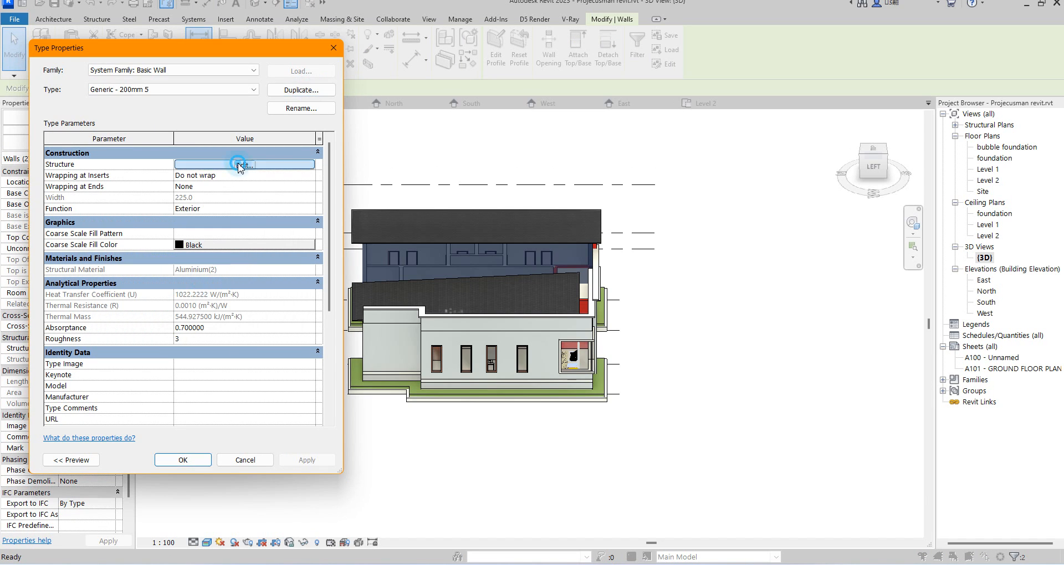
left_click(139, 171)
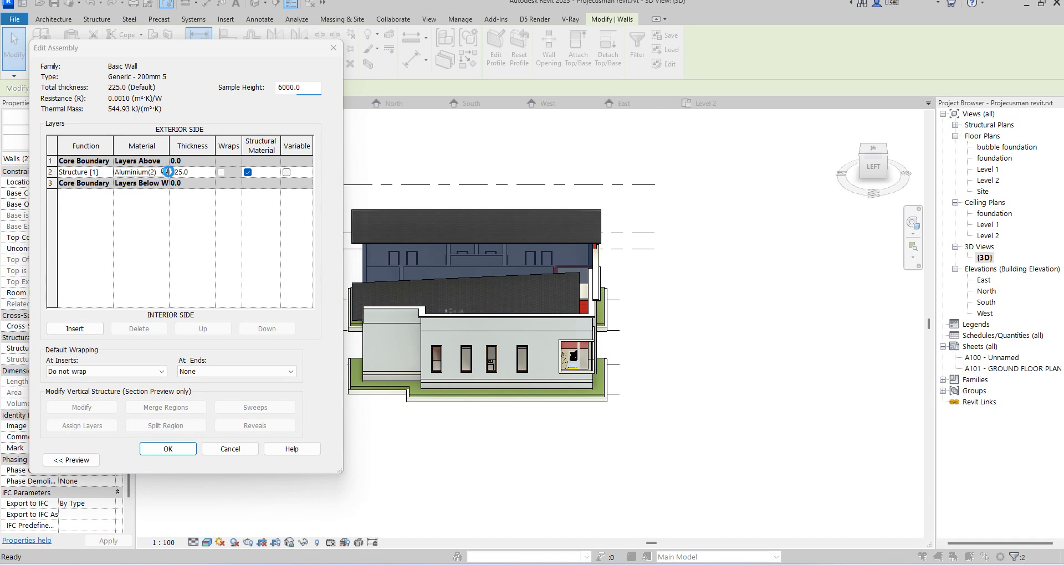
left_click(164, 172)
Duplicate the Aluminium material with its assets and enable Use Render Appearance for the copy's shading
scroll(274, 312, "down", 10)
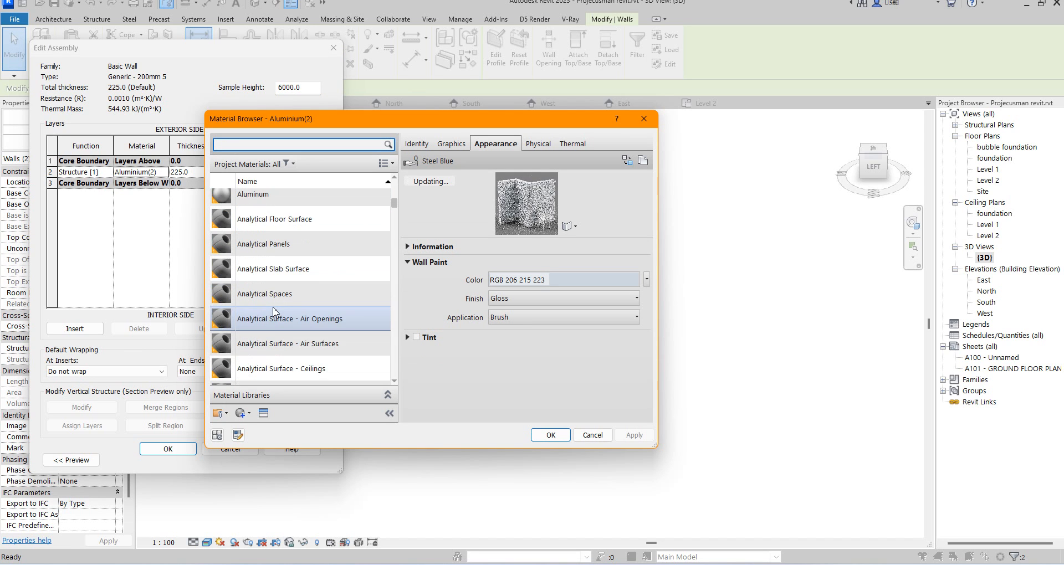
scroll(275, 312, "down", 5)
scroll(273, 308, "up", 12)
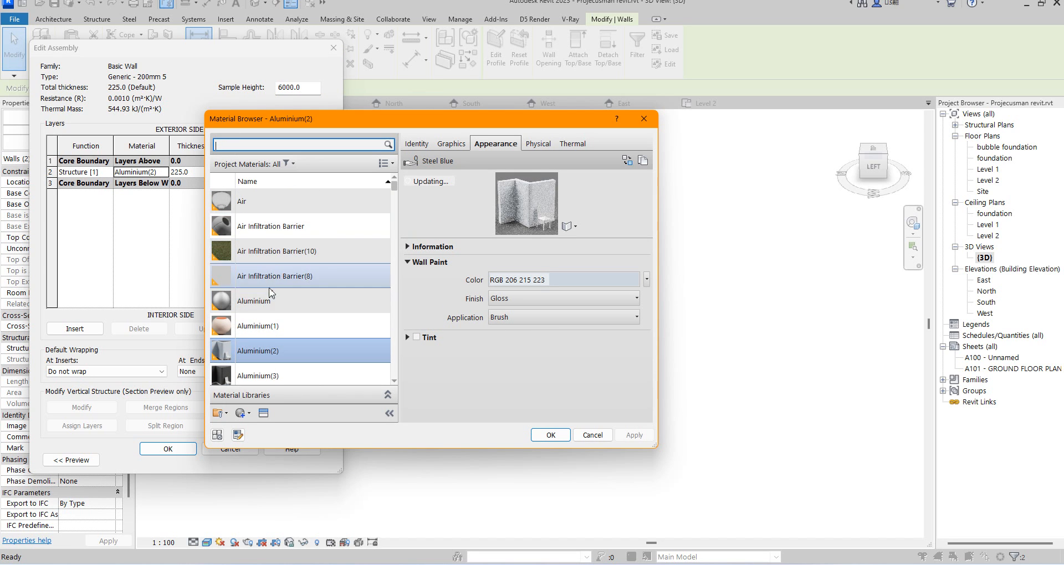
left_click(271, 309)
right_click(272, 311)
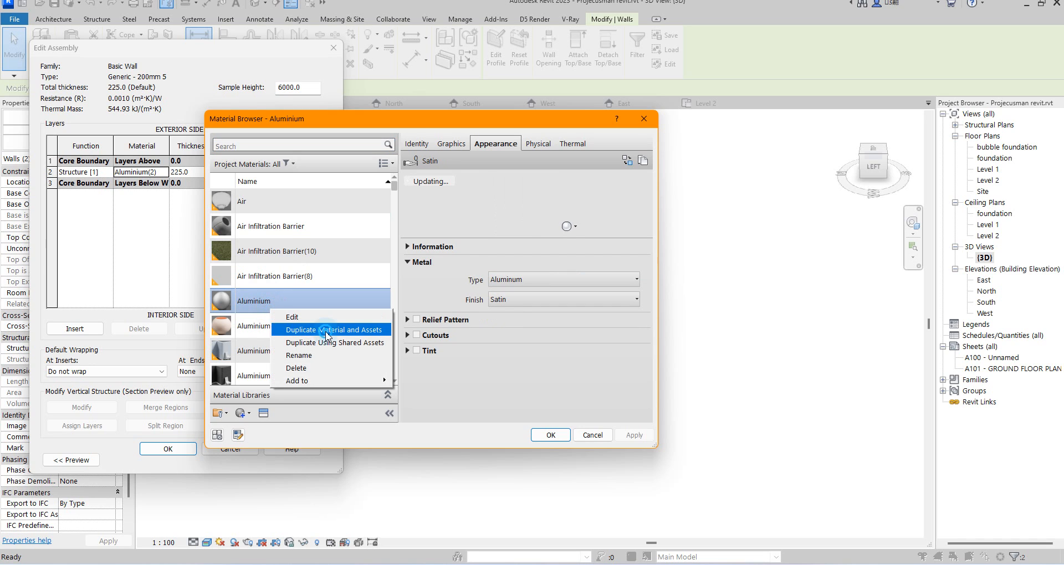
left_click(327, 331)
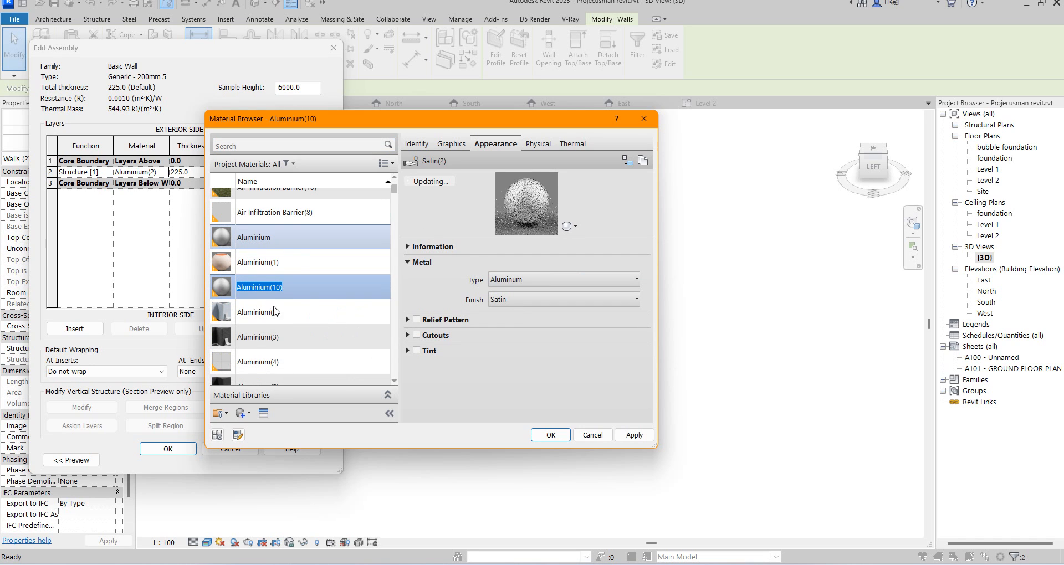
left_click(459, 145)
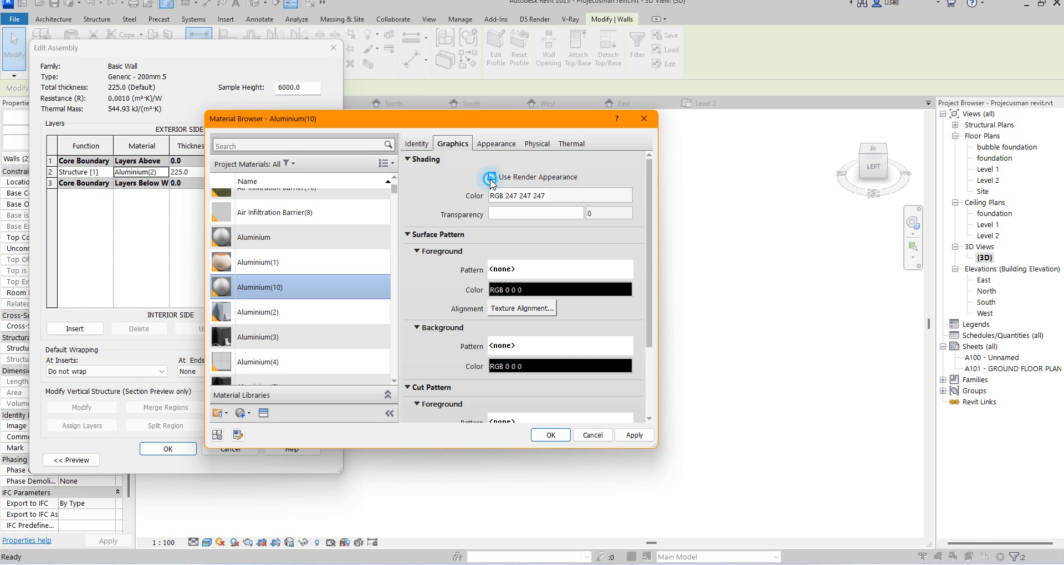
left_click(490, 179)
Replace the copied material's appearance with the Gray asset from the Appearance Library's matte wall paints
left_click(496, 144)
left_click(628, 164)
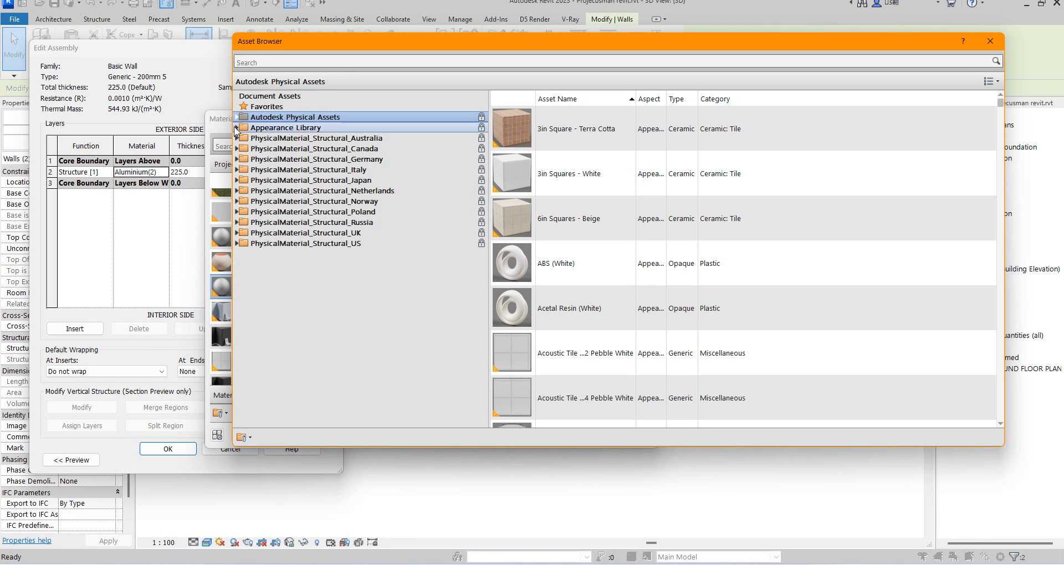
left_click(237, 128)
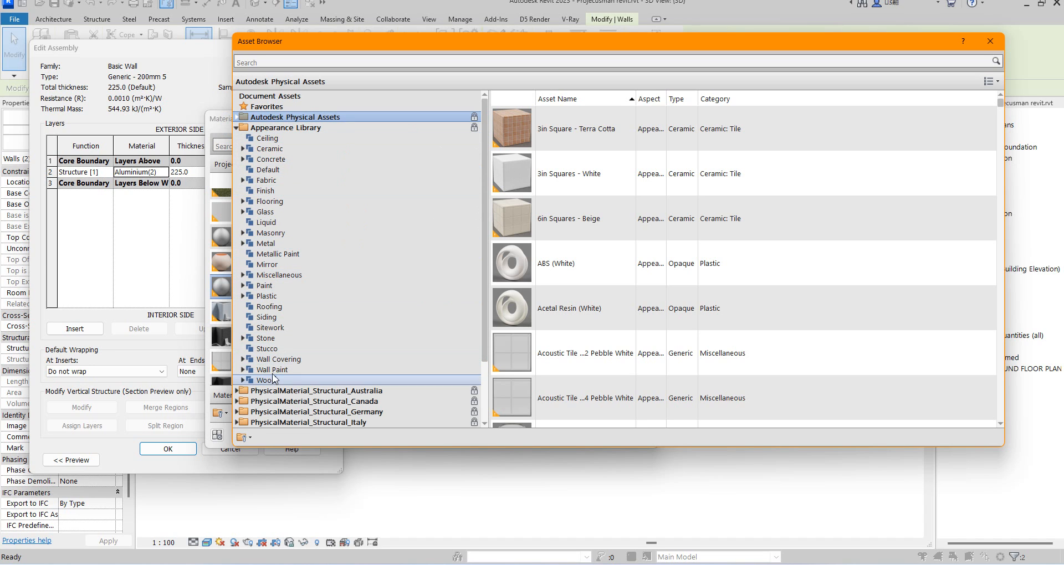
left_click(242, 369)
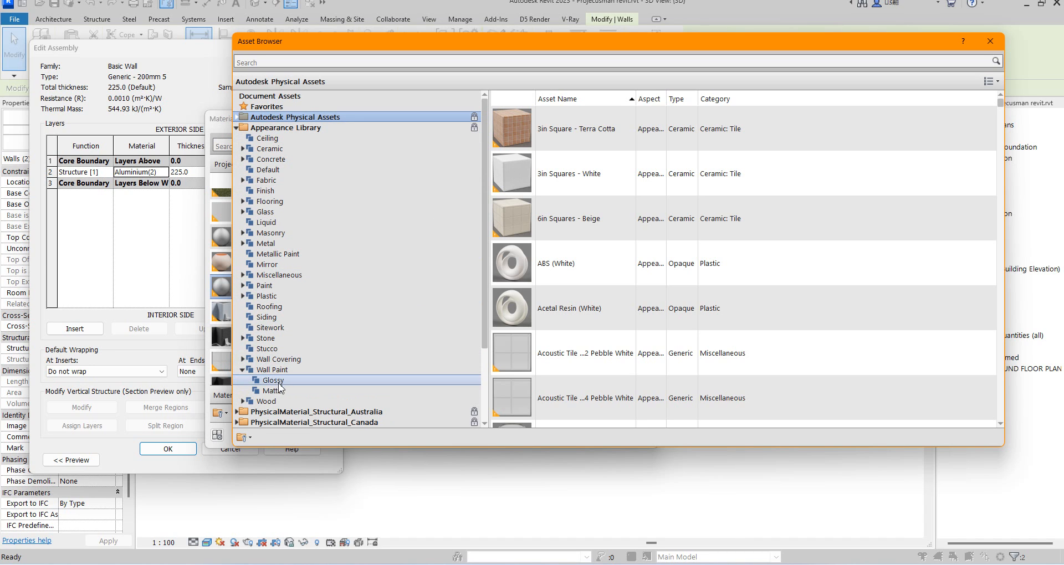
left_click(271, 390)
scroll(591, 192, "down", 6)
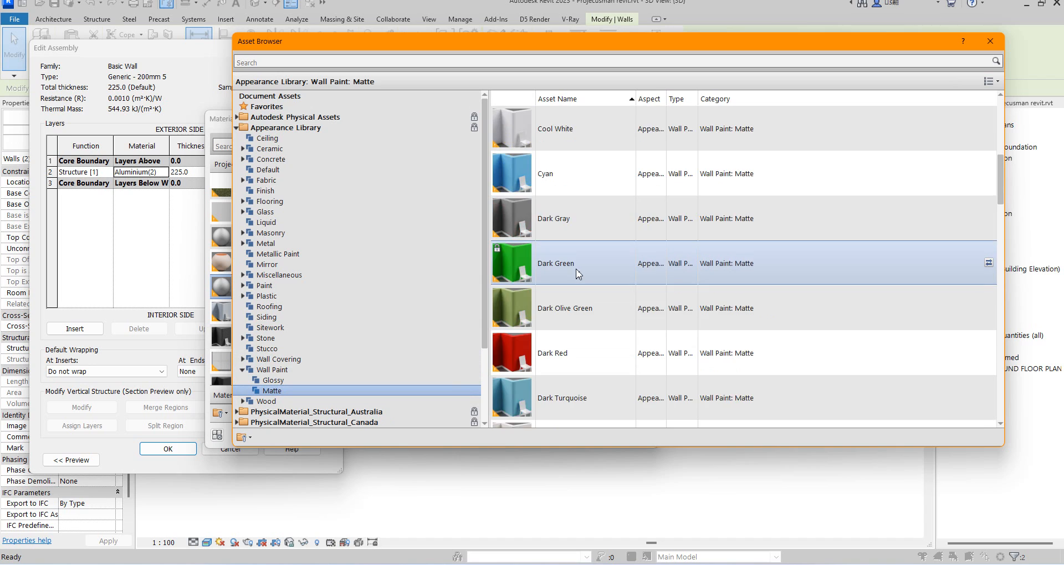
scroll(577, 273, "up", 5)
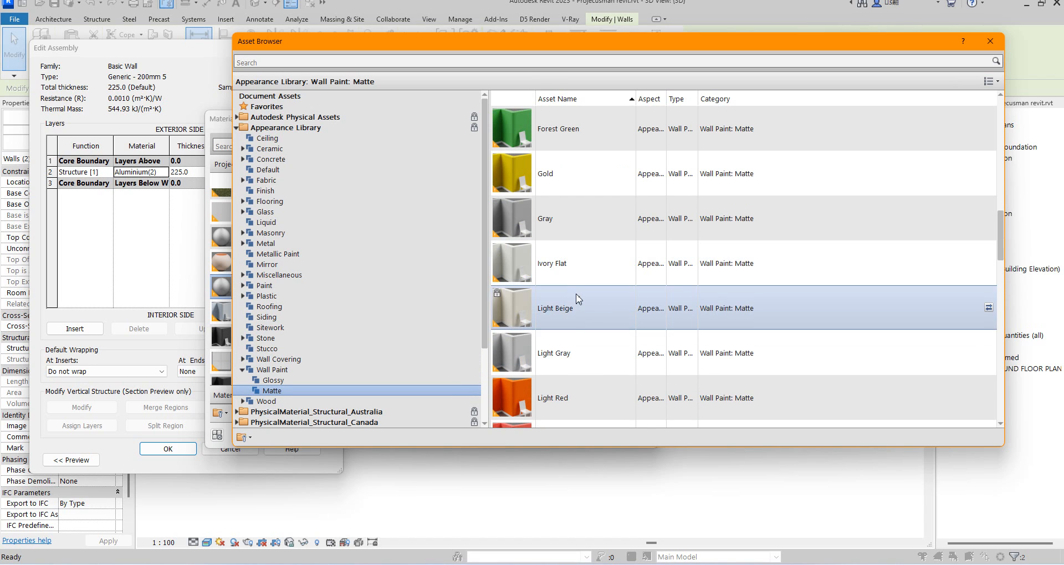
double_click(544, 220)
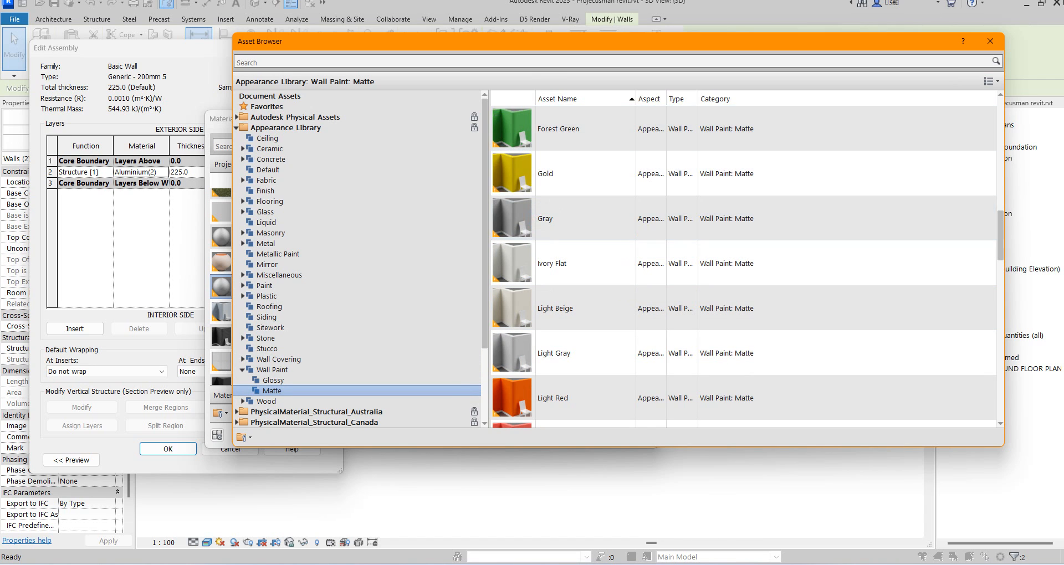
left_click(995, 43)
Set the wall paint colour to RGB 75 75 75 and apply the material to the duplicated wall type
left_click(605, 280)
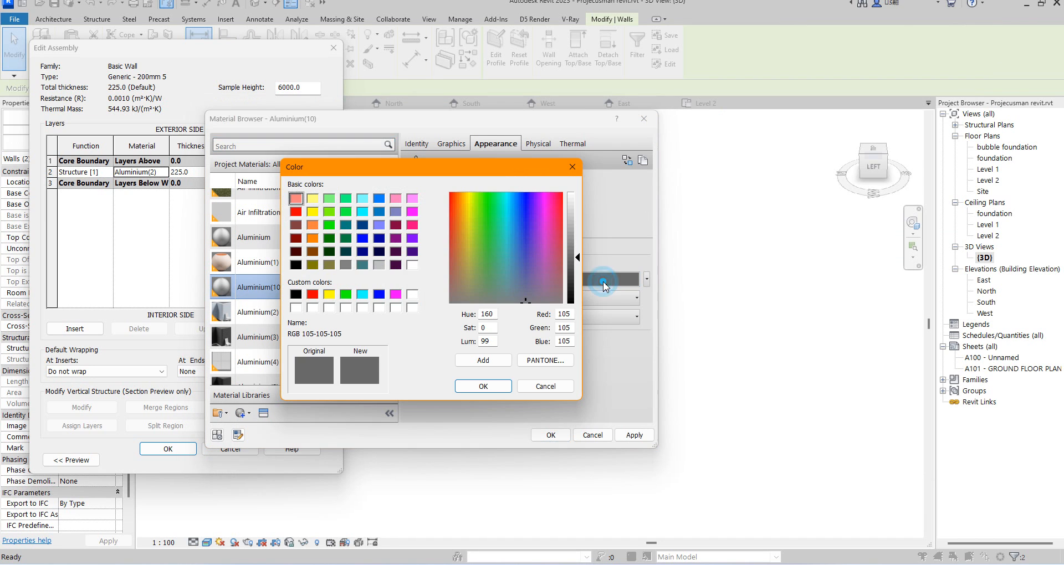
left_click_drag(577, 275, 577, 271)
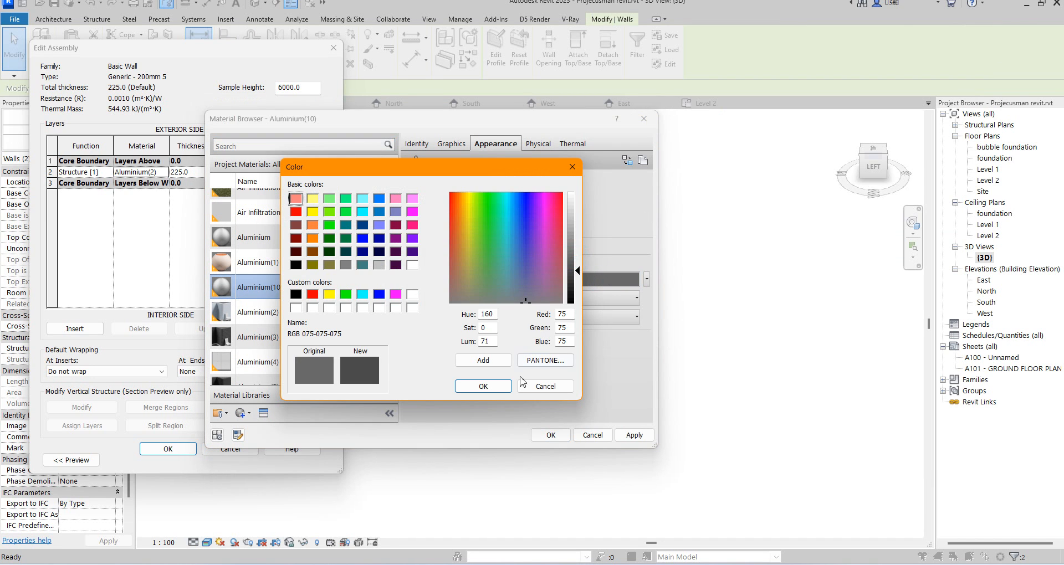
left_click(482, 388)
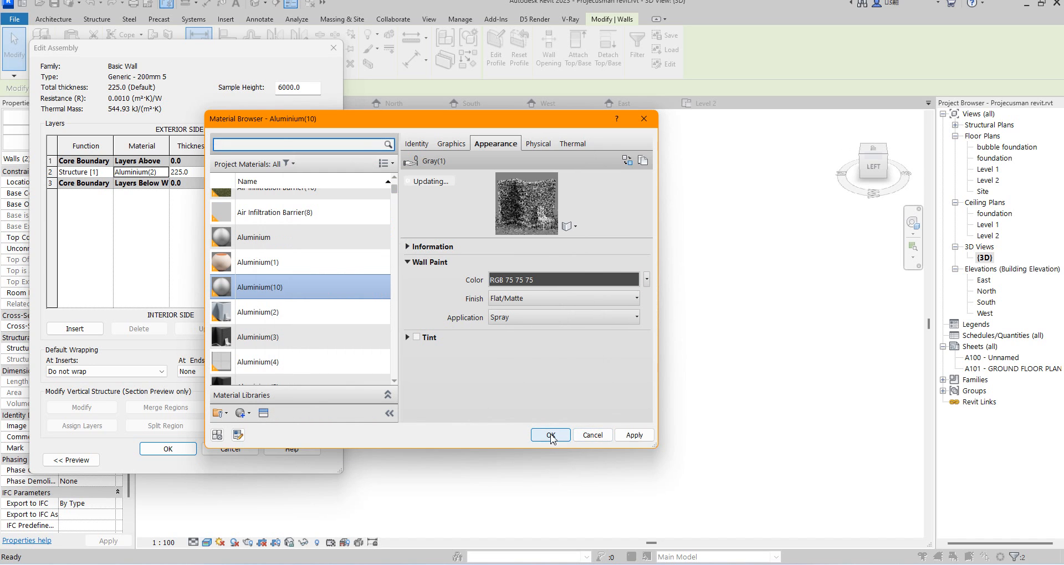
left_click(552, 435)
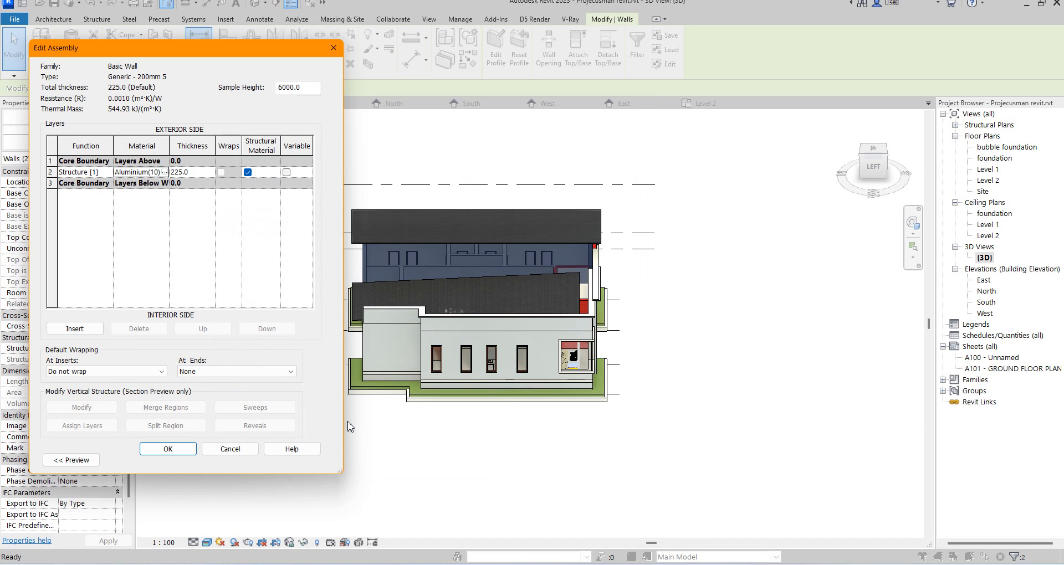
left_click(168, 449)
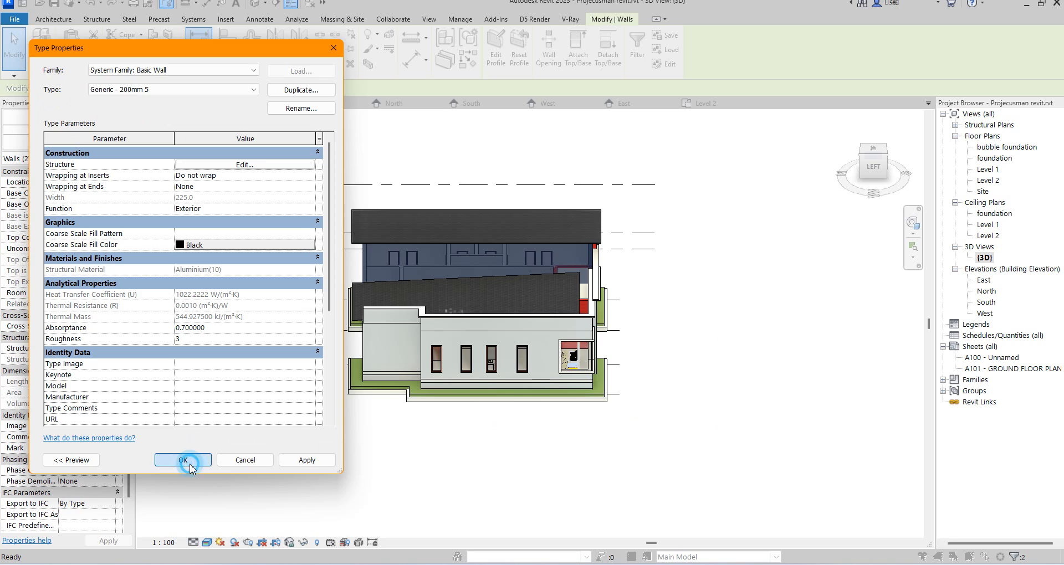
left_click(189, 465)
left_click(712, 330)
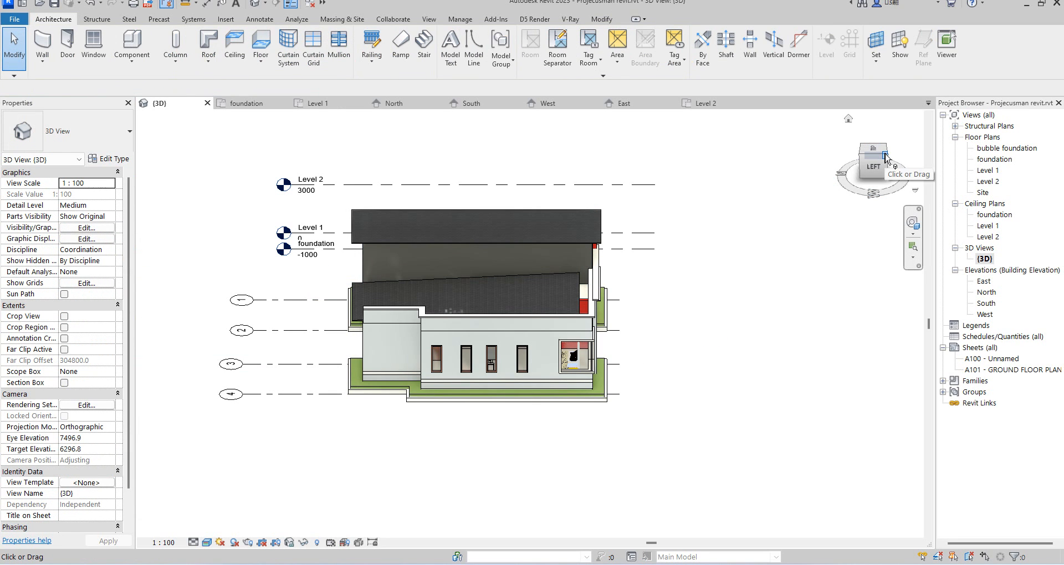
Examine the front facade in 3D around the porch opening, canopy and adjoining walls
mouse_move(886, 159)
left_mouse_down()
mouse_move(792, 160)
mouse_move(721, 136)
mouse_move(676, 161)
mouse_move(751, 257)
left_mouse_up()
scroll(275, 284, "up", 4)
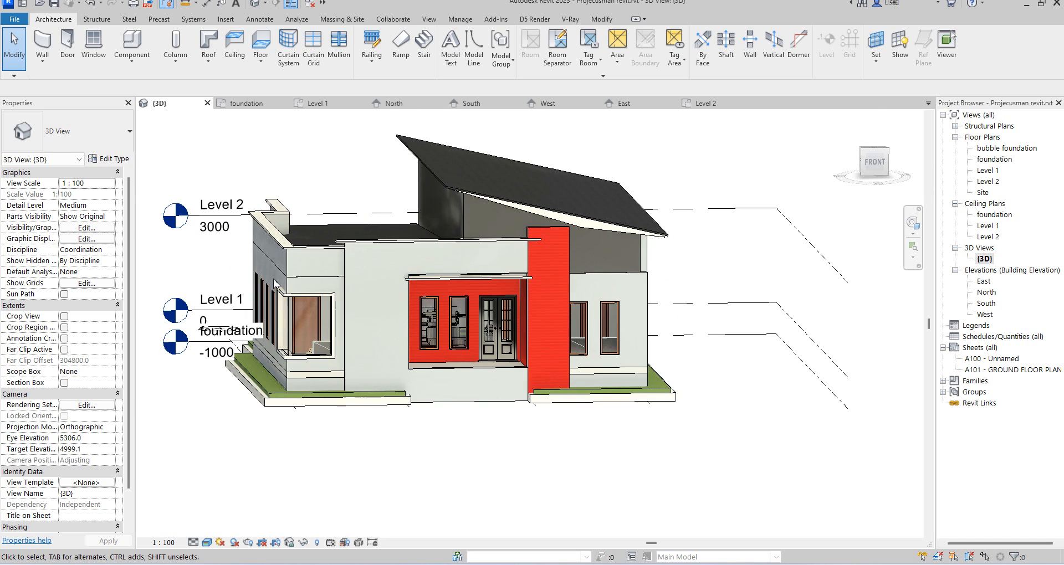
scroll(276, 284, "up", 3)
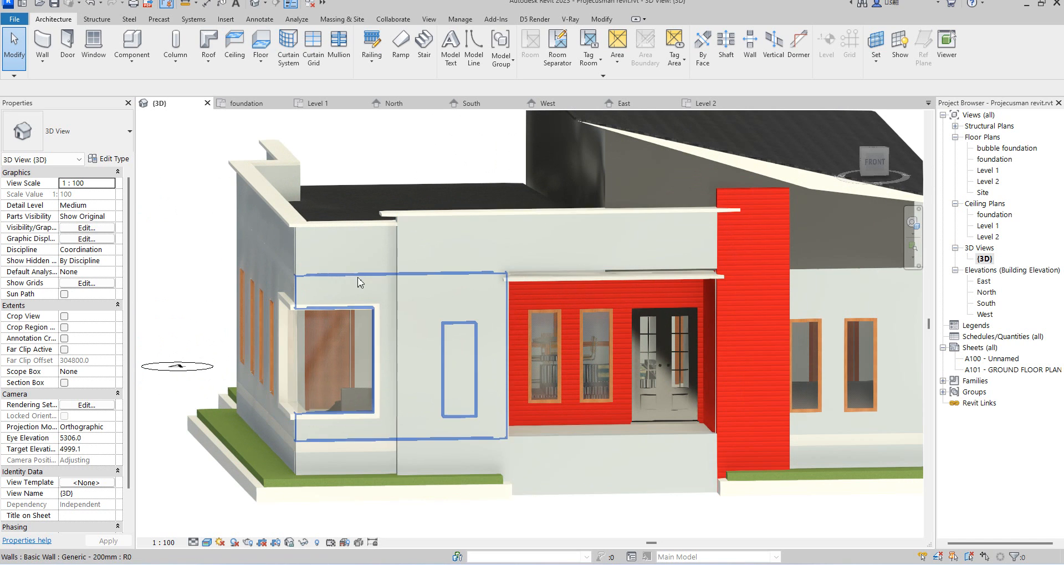
scroll(607, 244, "down", 3)
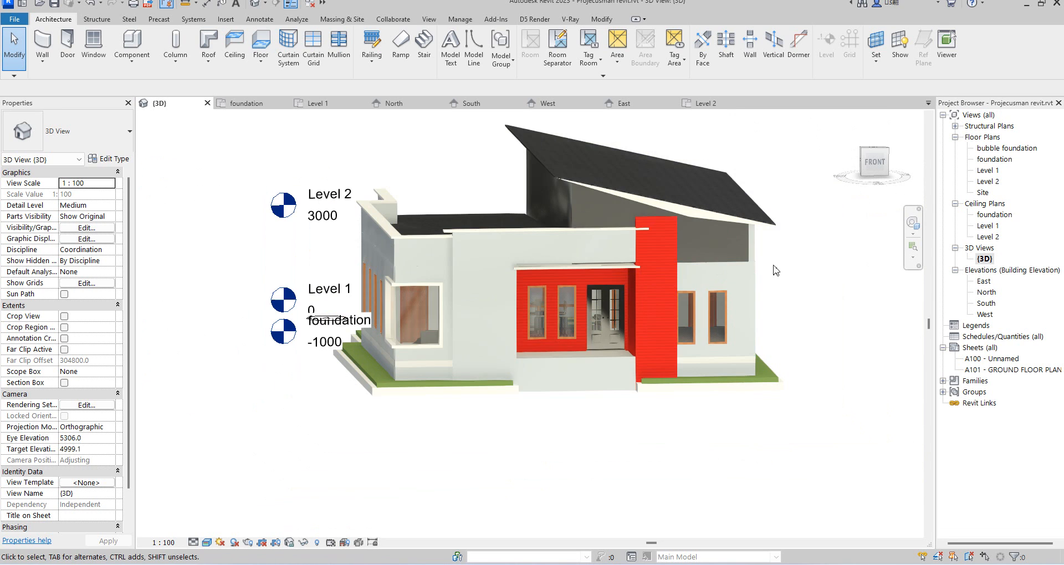
scroll(655, 250, "up", 5)
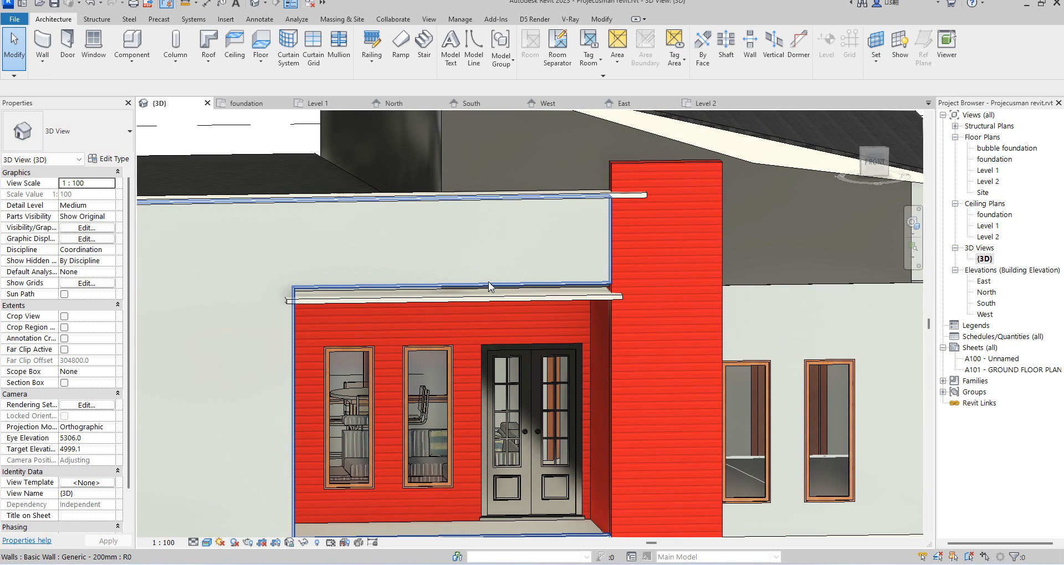
left_click(488, 282)
scroll(469, 310, "up", 3)
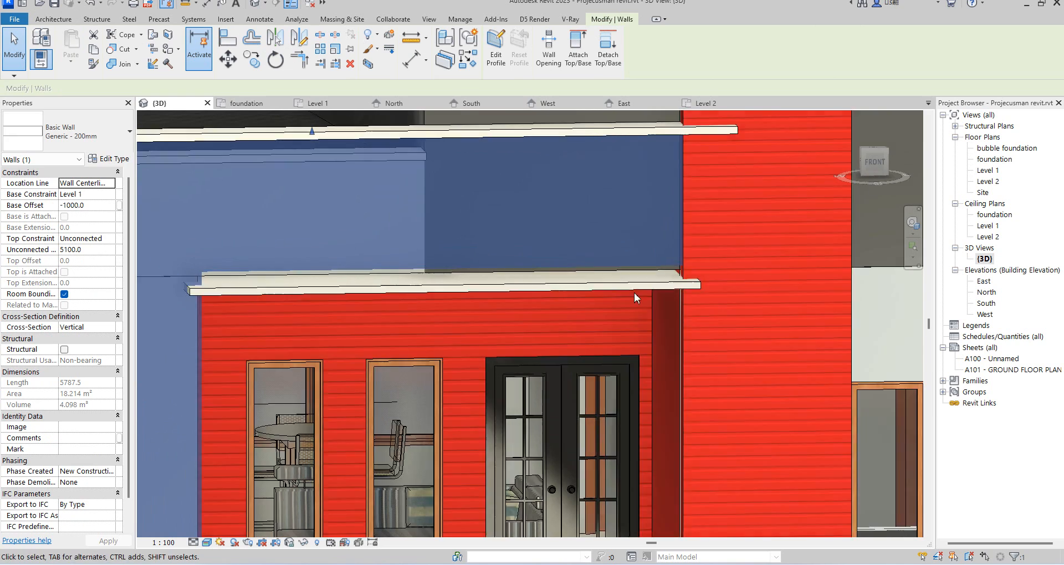
scroll(634, 292, "down", 3)
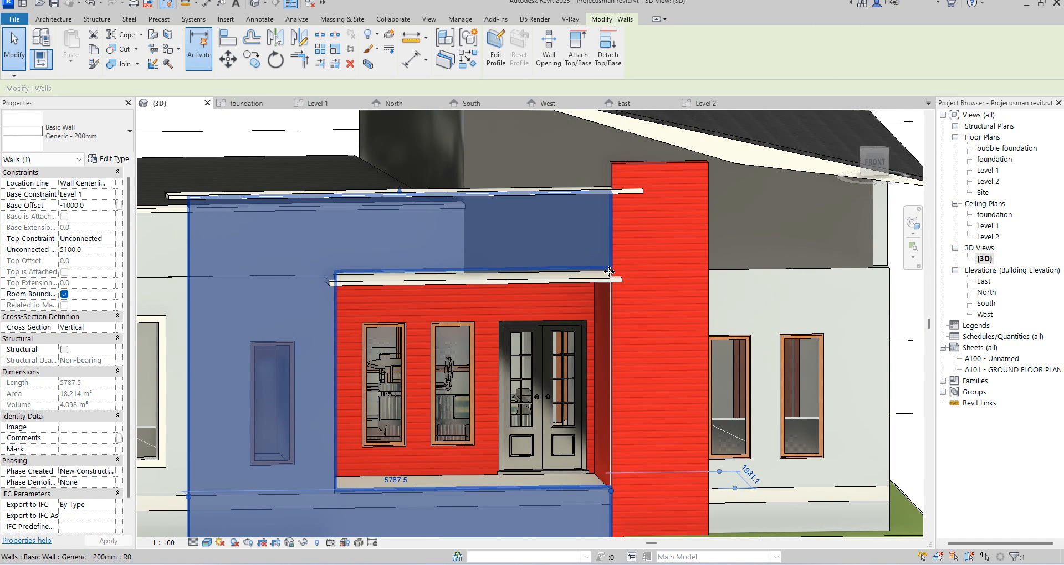
In the South elevation, lower the porch wall opening's top edge to a top offset of 2900
double_click(987, 303)
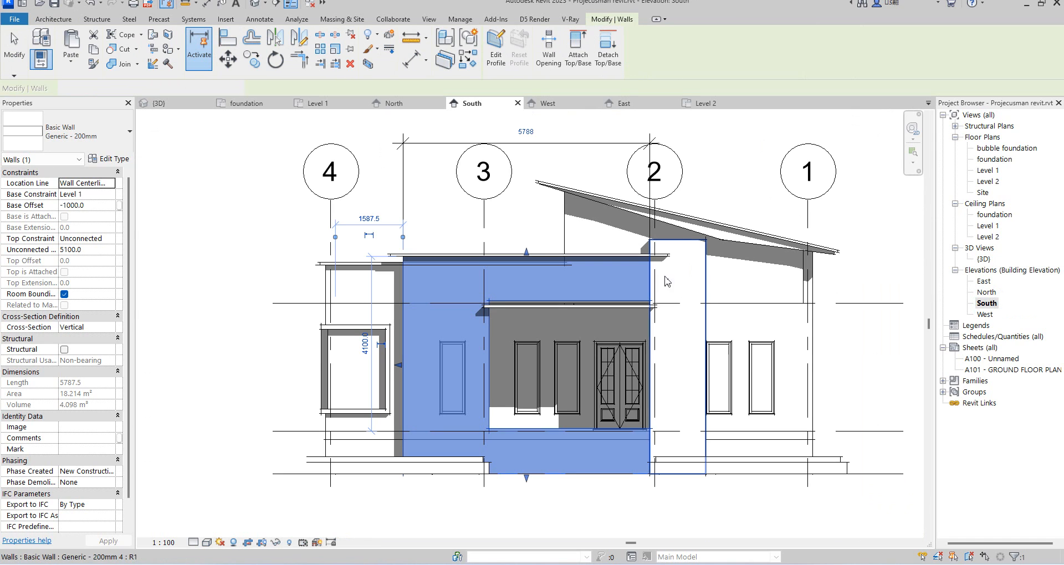
left_click(387, 179)
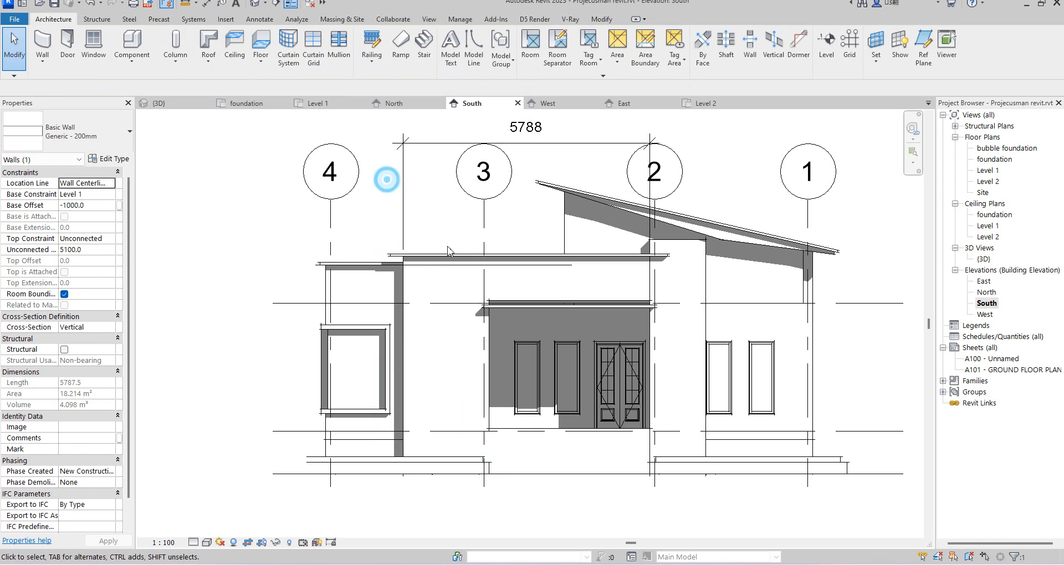
left_click(490, 333)
scroll(577, 302, "up", 5)
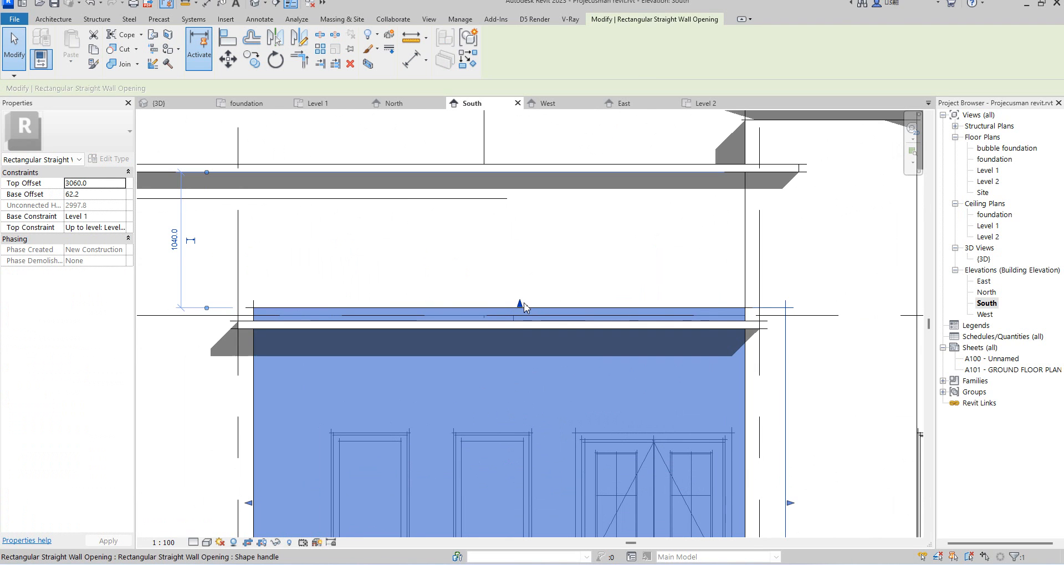
left_click_drag(521, 311, 521, 329)
left_click(558, 276)
scroll(551, 268, "down", 5)
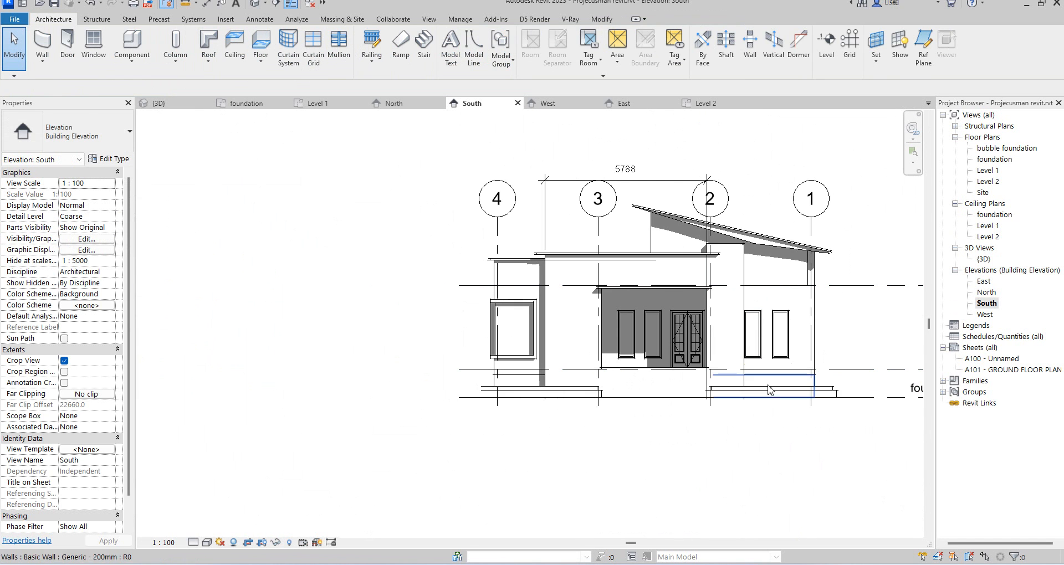
Raise the porch wall opening's top edge slightly to fine-tune its height behind the canopy
scroll(627, 291, "up", 5)
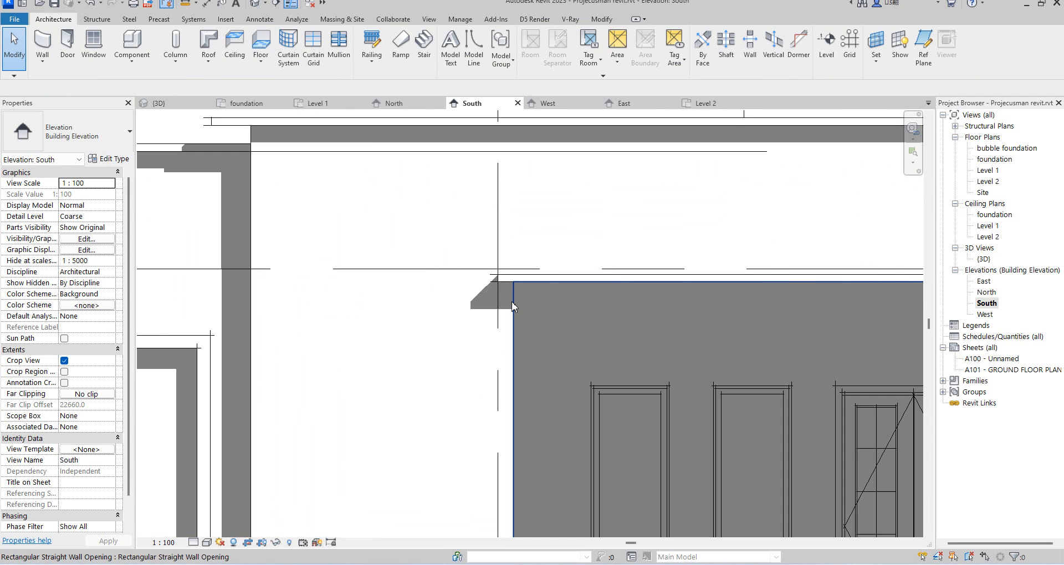
left_click(706, 294)
scroll(787, 280, "up", 4)
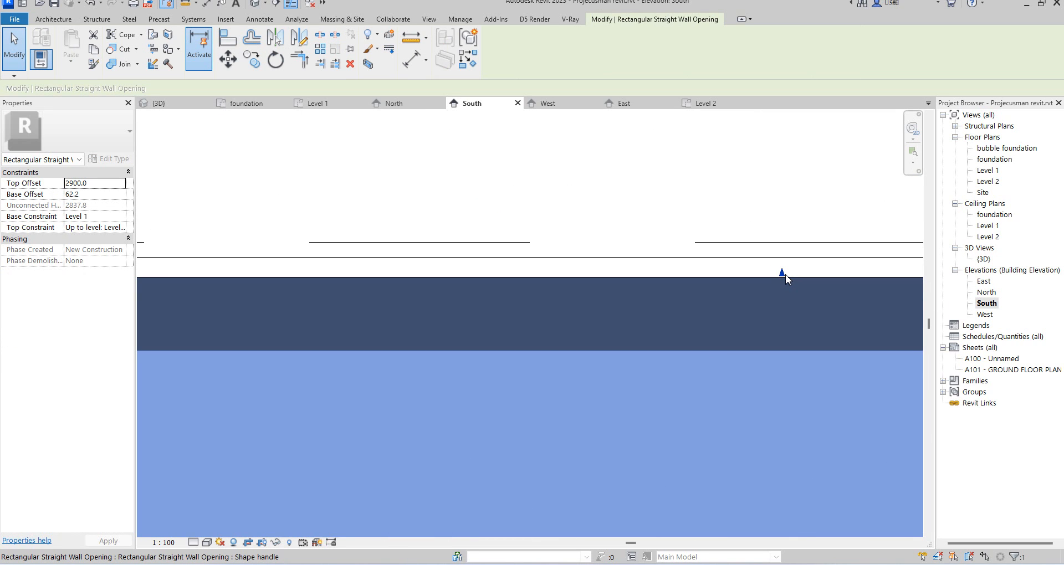
left_click_drag(783, 273, 783, 265)
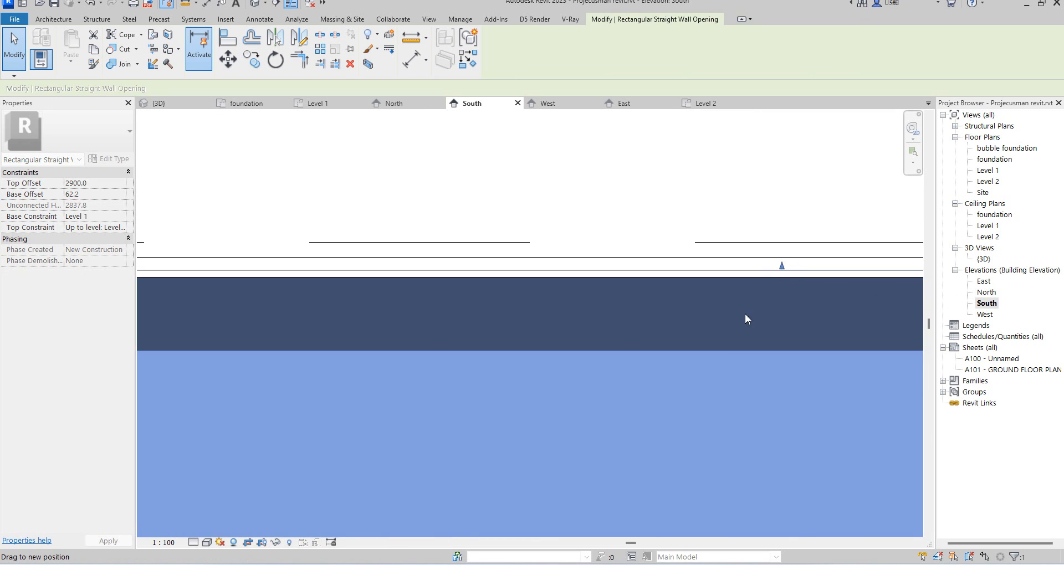
scroll(742, 317, "down", 9)
left_click(468, 270)
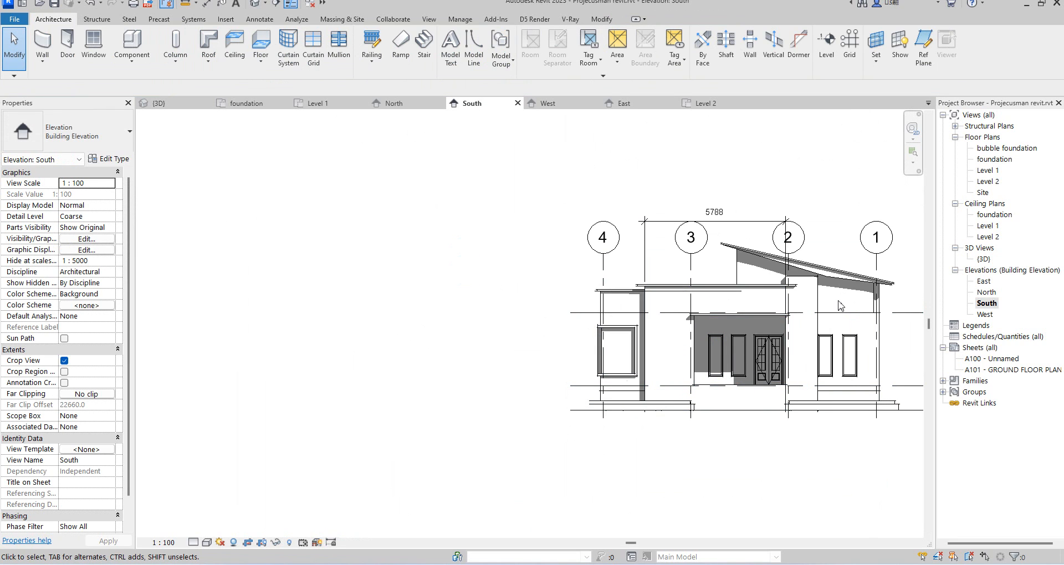
Mirror the casework trim on top of the bay window wall about a vertical axis drawn between grids 3 and 2, without copying
scroll(841, 305, "up", 2)
scroll(819, 311, "down", 2)
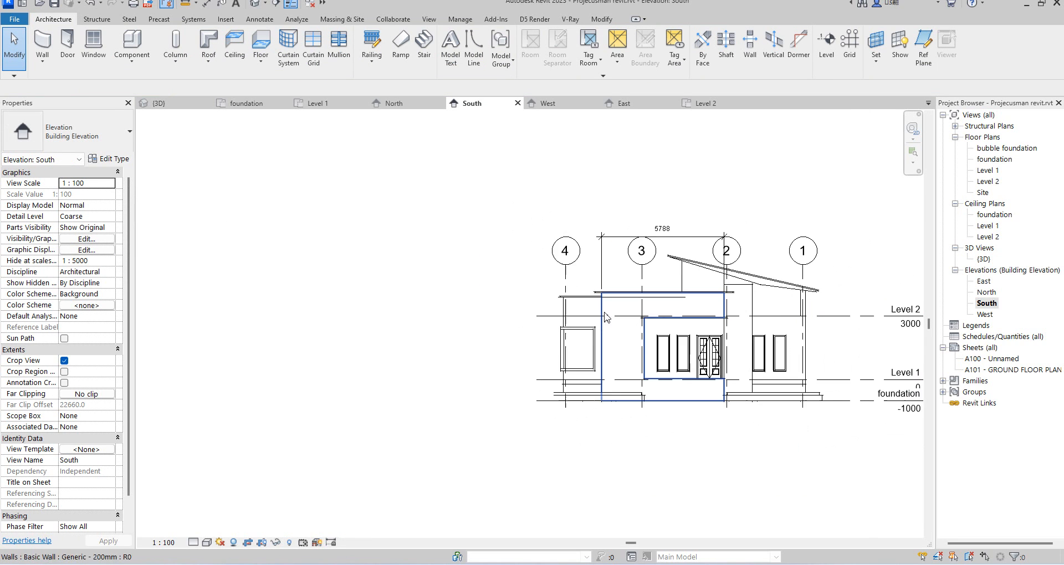
scroll(815, 317, "up", 2)
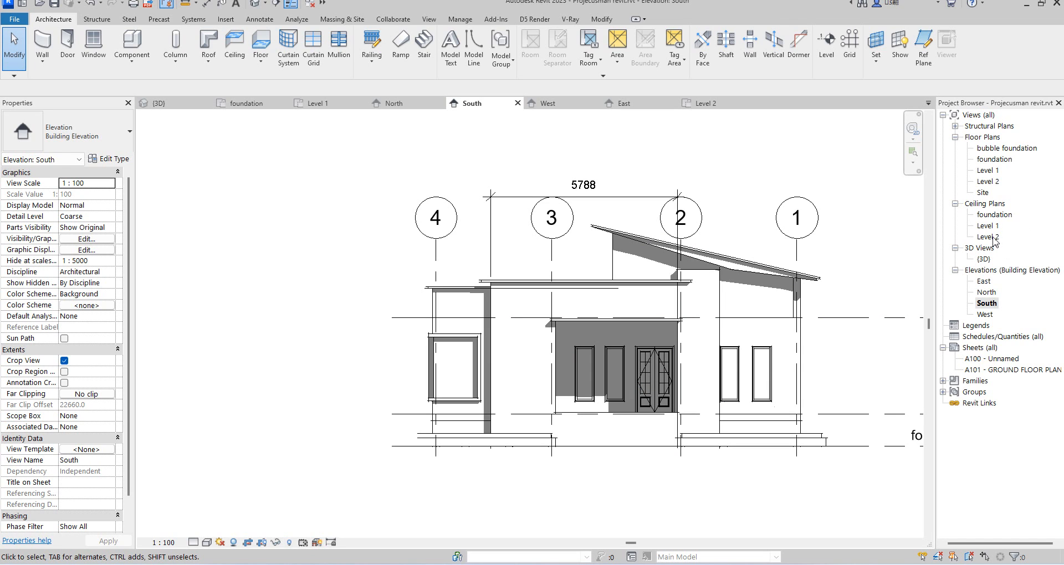
left_click(449, 289)
scroll(368, 264, "up", 3)
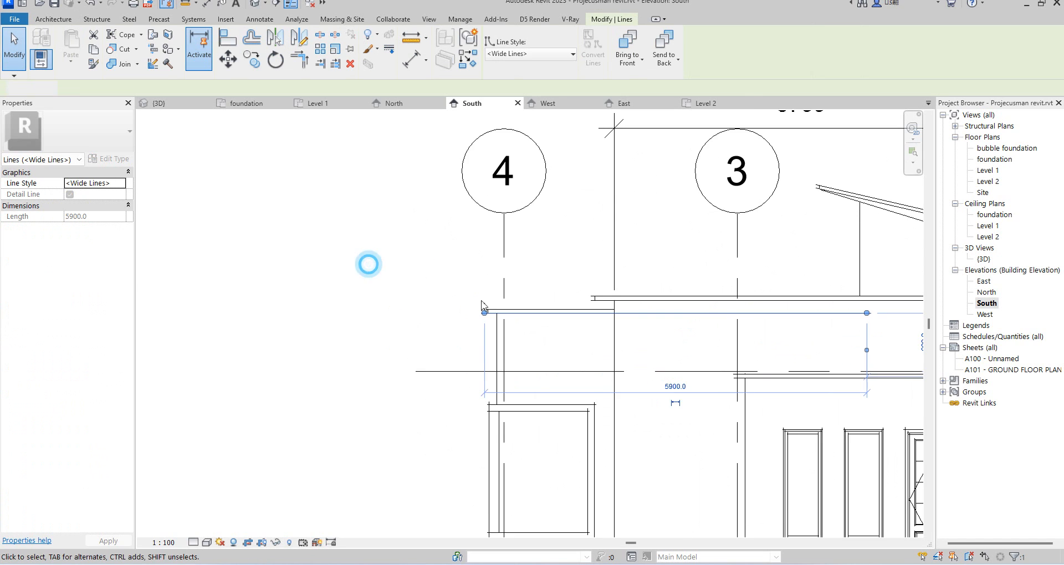
key("Escape")
scroll(492, 314, "up", 3)
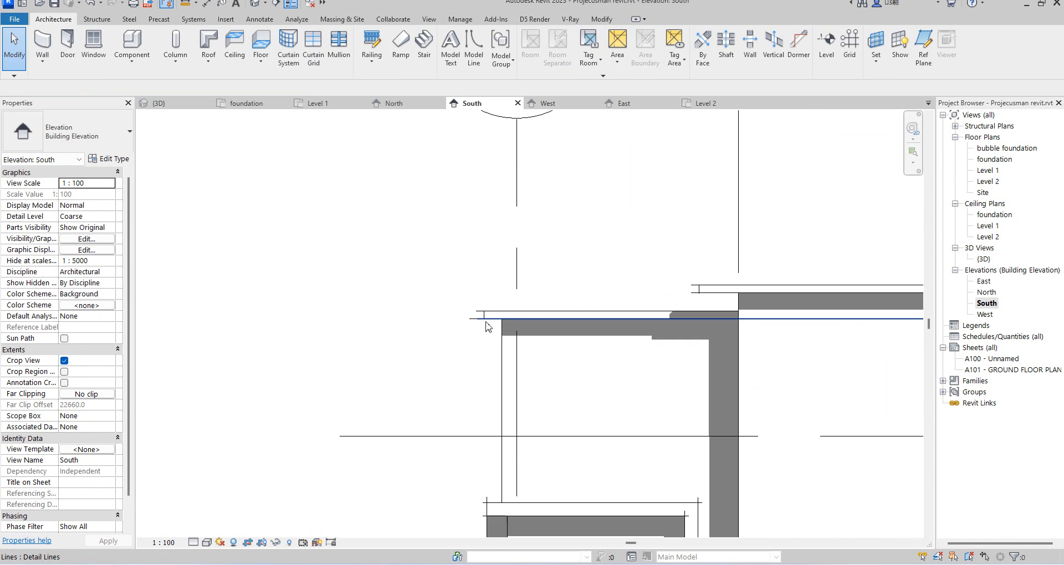
left_click(486, 314)
scroll(487, 315, "down", 5)
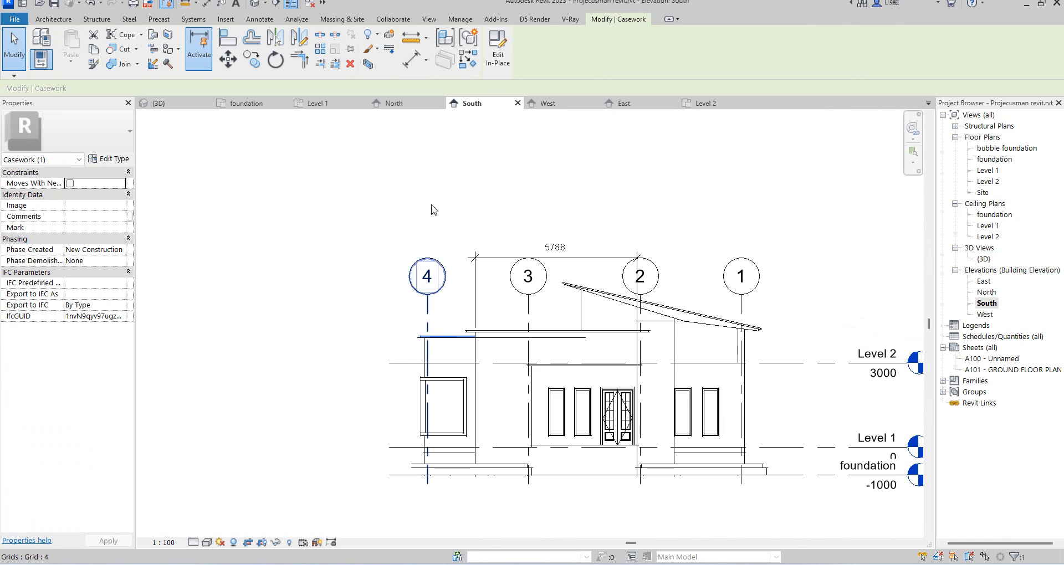
left_click(300, 47)
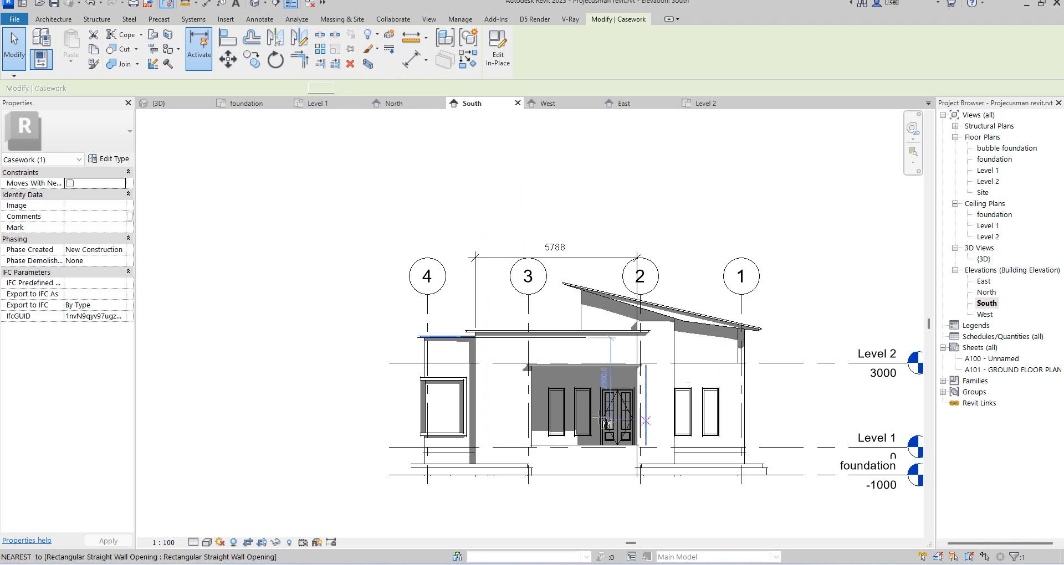
left_click(584, 352)
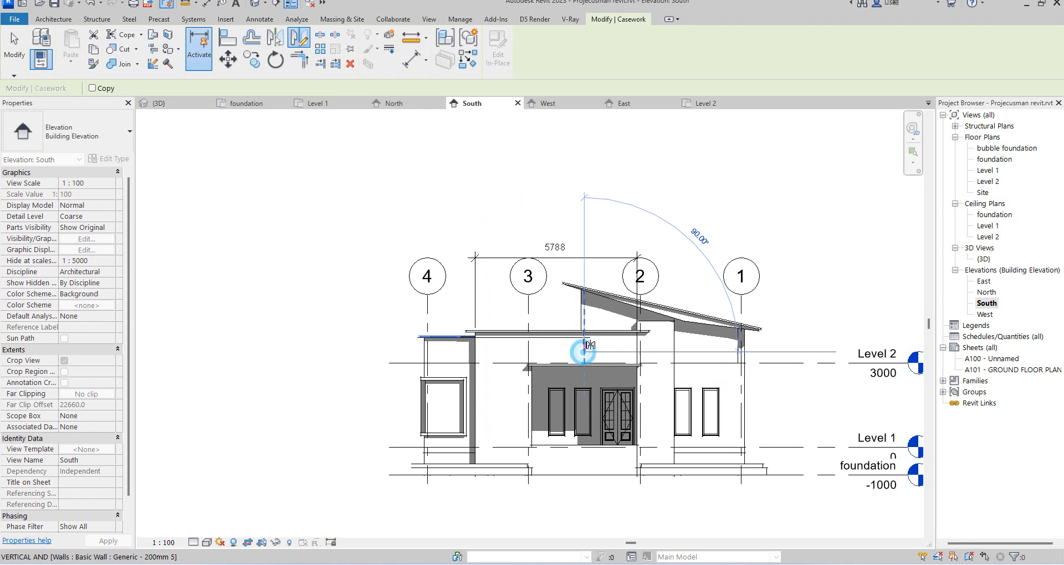
left_click(585, 318)
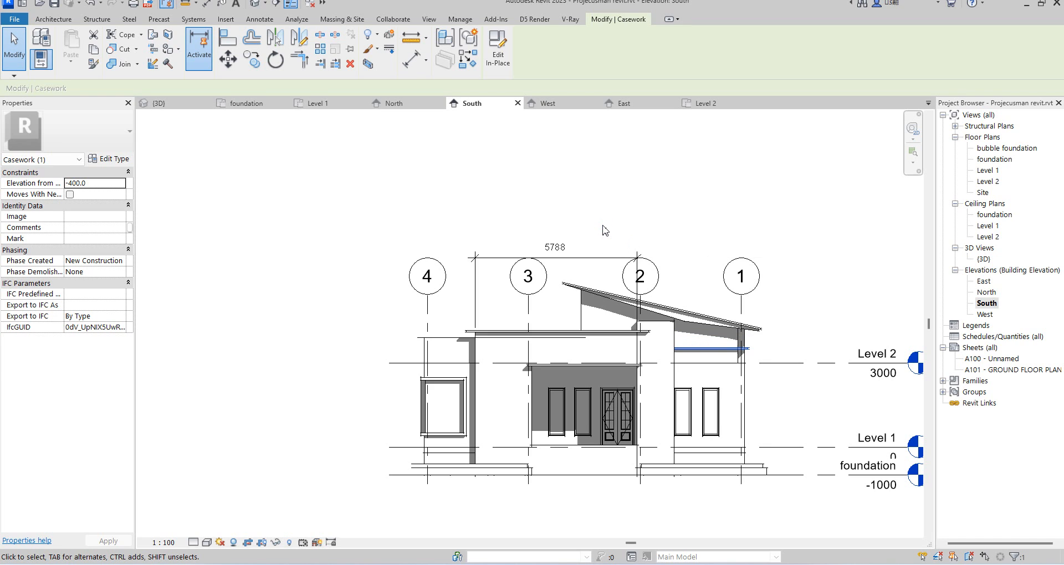
Edit the mirrored trim in place and open its sweep path for sketching in the Level 2 floor plan
left_click(493, 51)
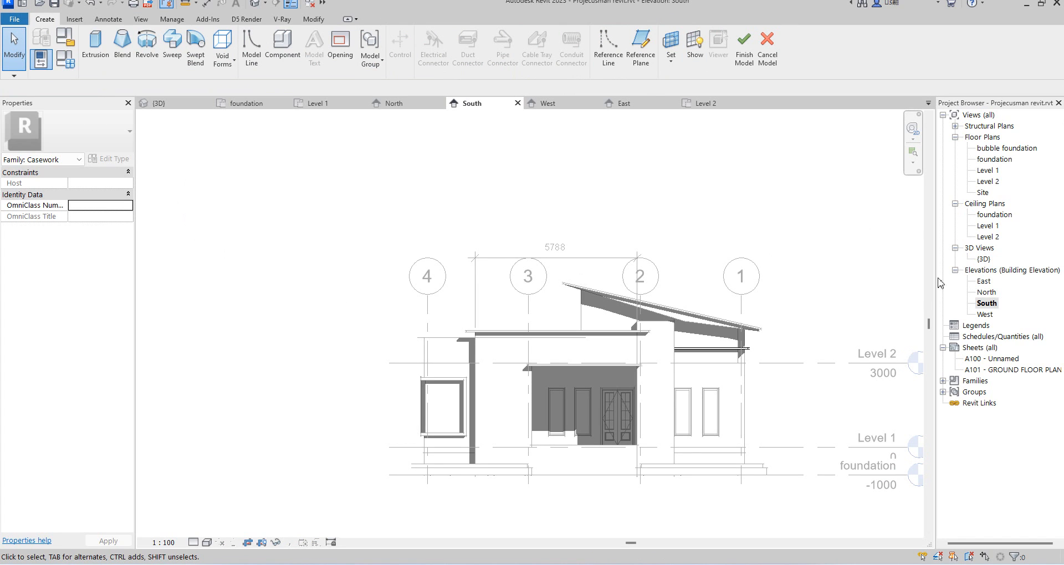
left_click(711, 349)
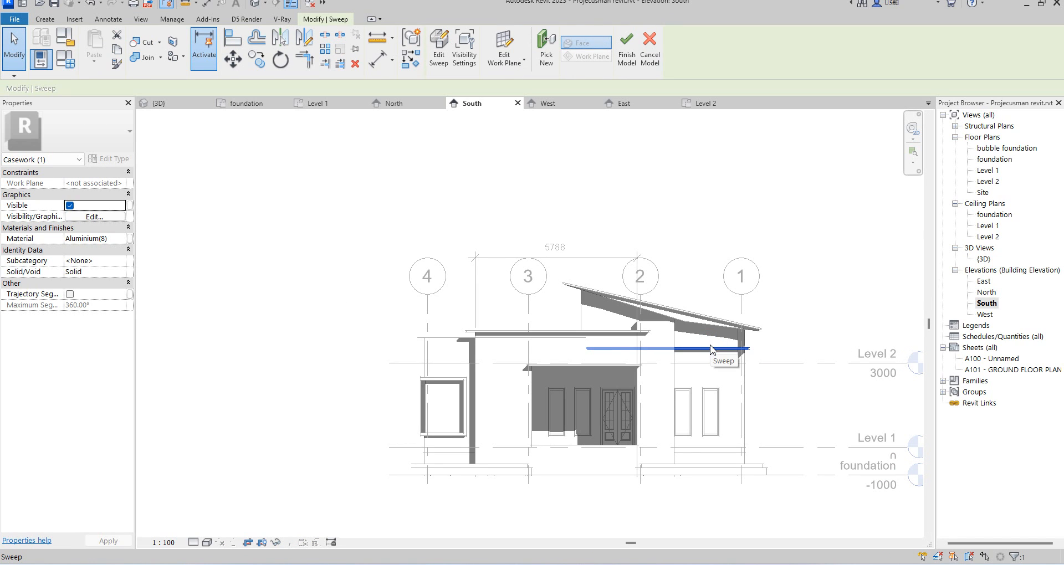
left_click(439, 69)
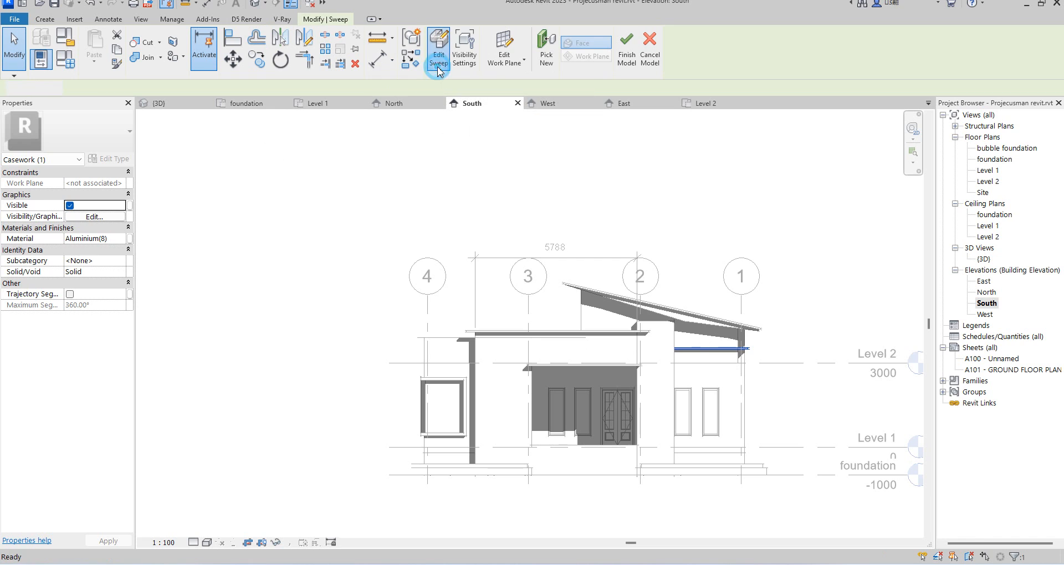
double_click(989, 181)
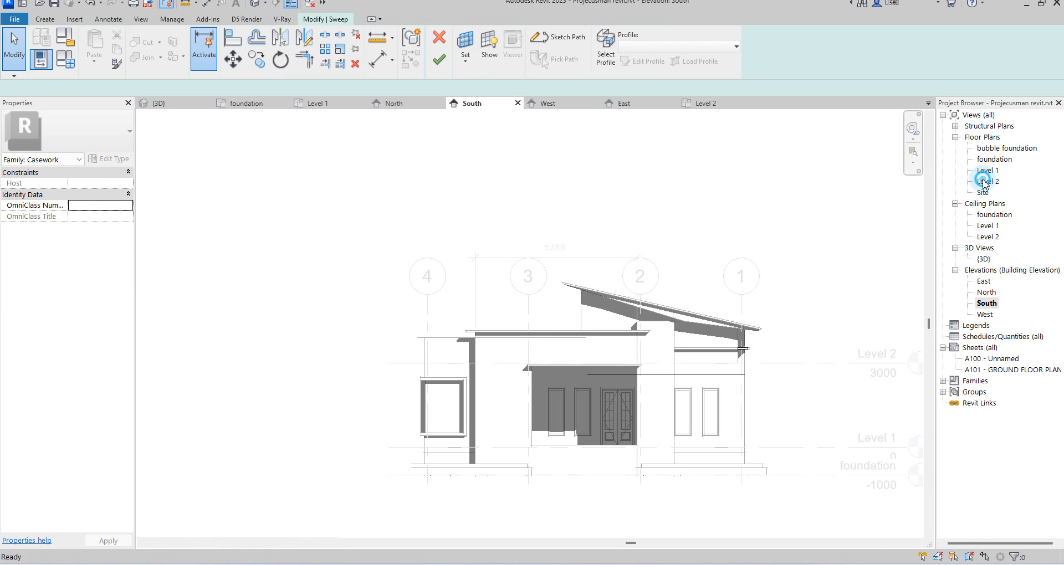
scroll(617, 340, "down", 5)
scroll(572, 396, "down", 3)
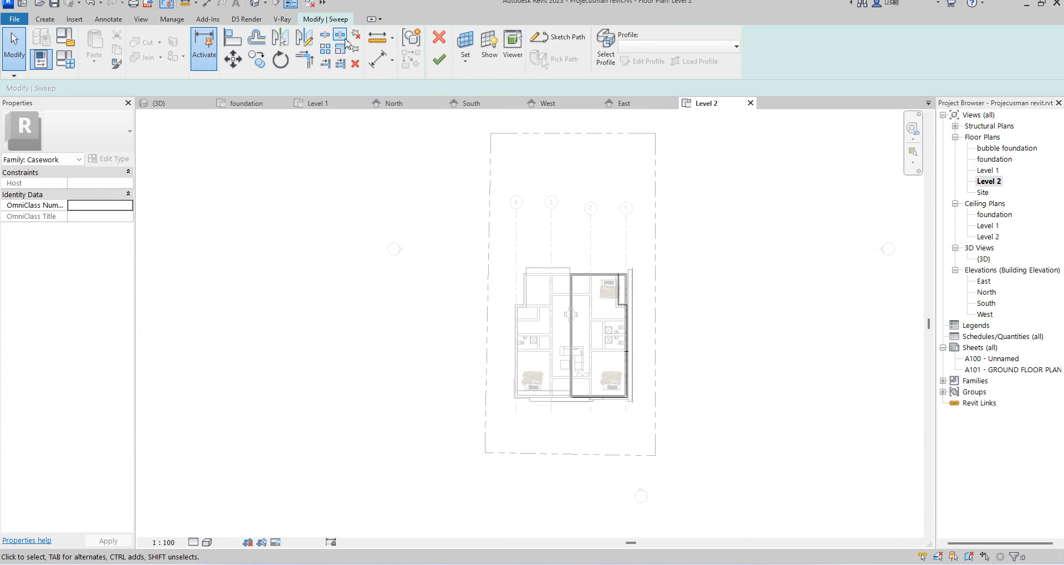
left_click(557, 38)
Delete the two sweep path segments that form the step at the upper right corner of the plan
scroll(628, 340, "up", 5)
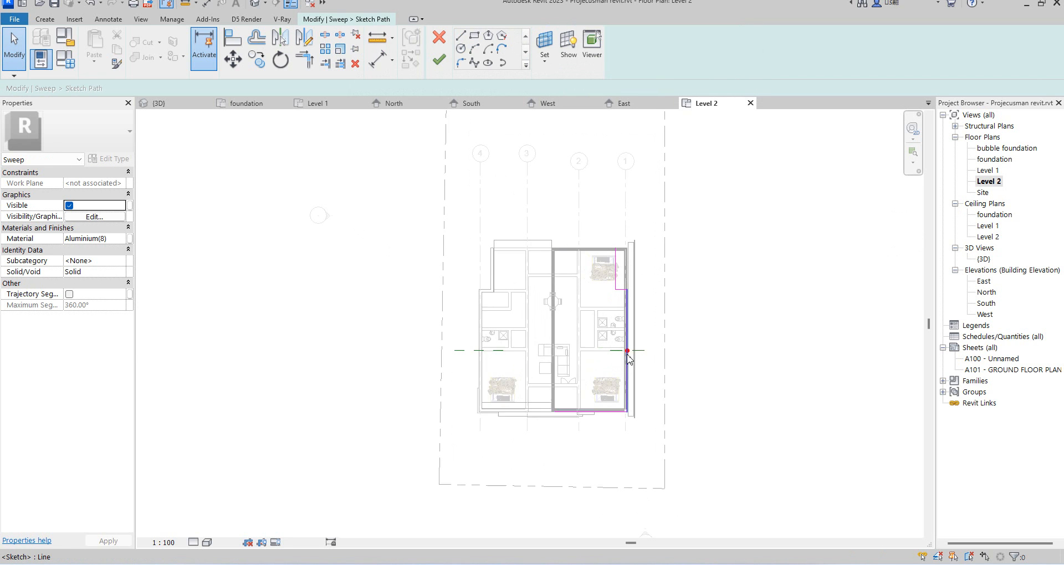
scroll(630, 337, "up", 5)
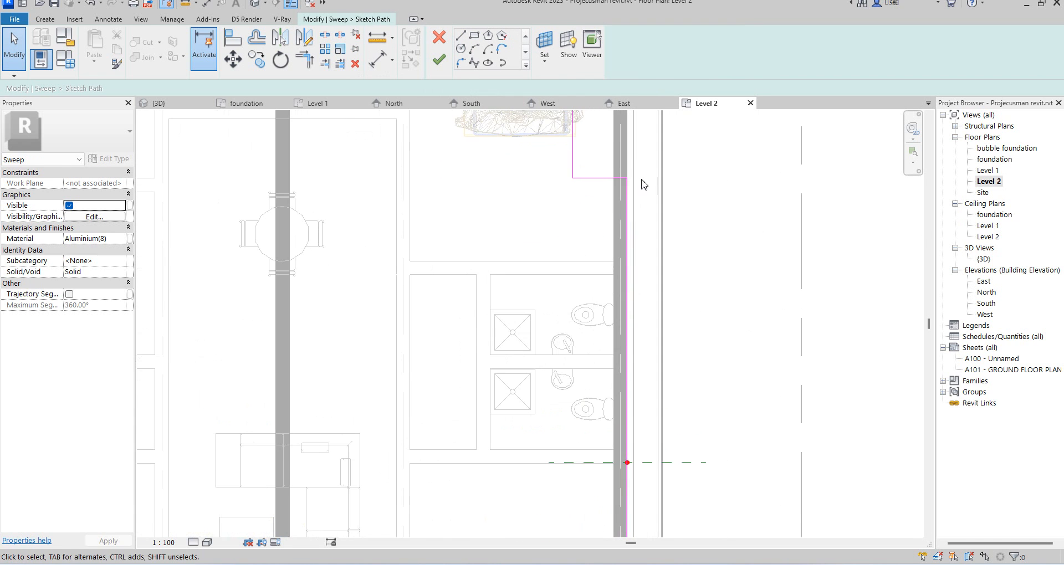
scroll(630, 251, "down", 3)
scroll(632, 317, "down", 2)
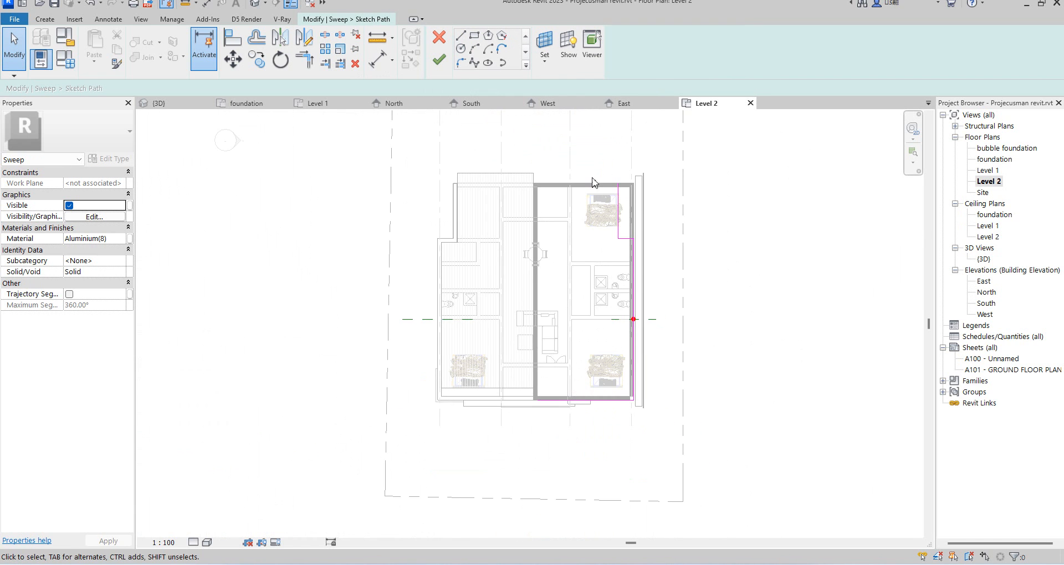
left_click_drag(592, 177, 672, 270)
key("Delete")
Shorten the sweep path line along the front wall to 2500 mm, keeping its end at the outer corner
scroll(629, 445, "up", 4)
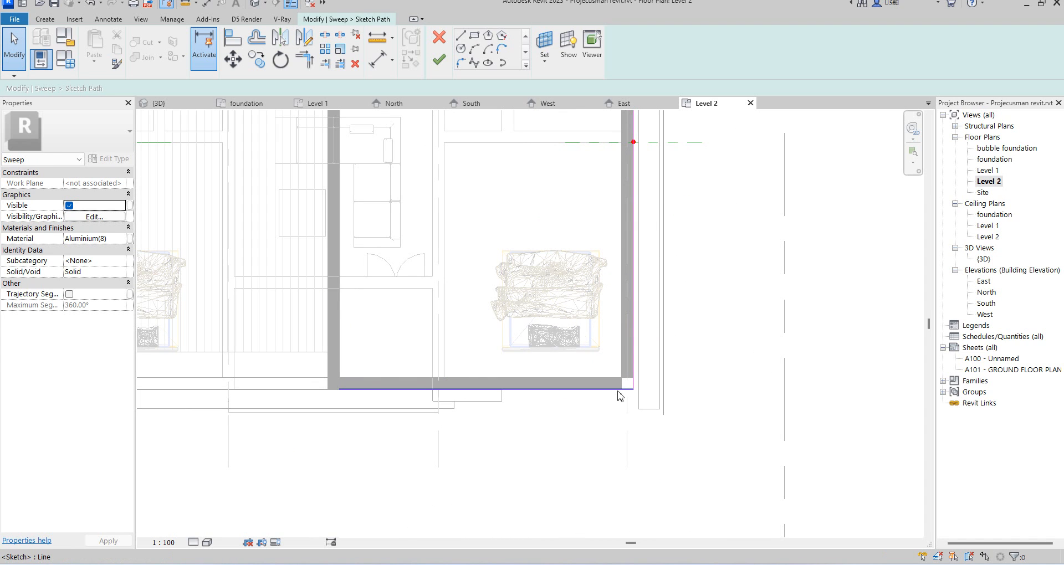
left_click(385, 391)
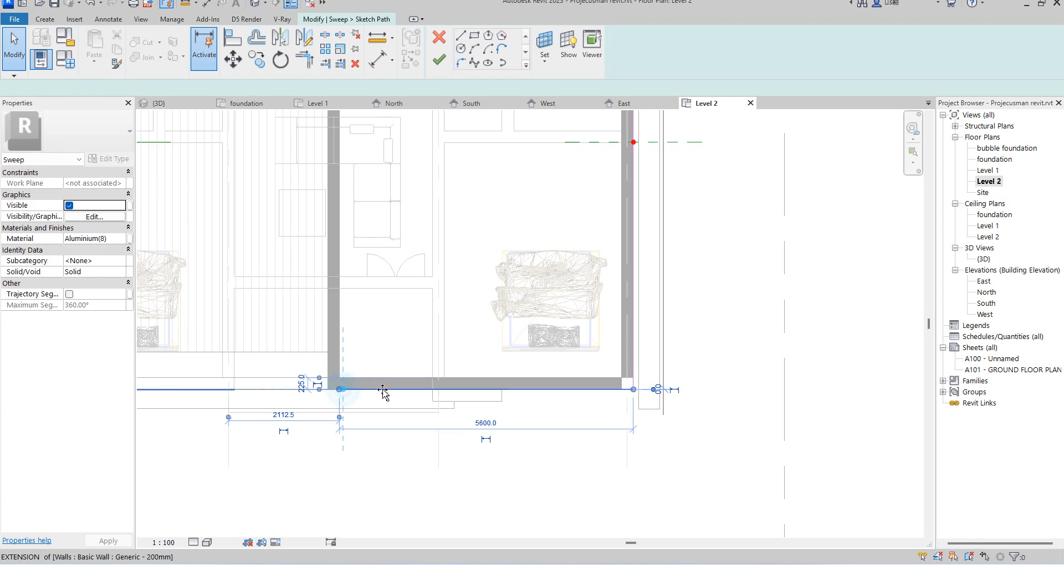
scroll(351, 396, "up", 2)
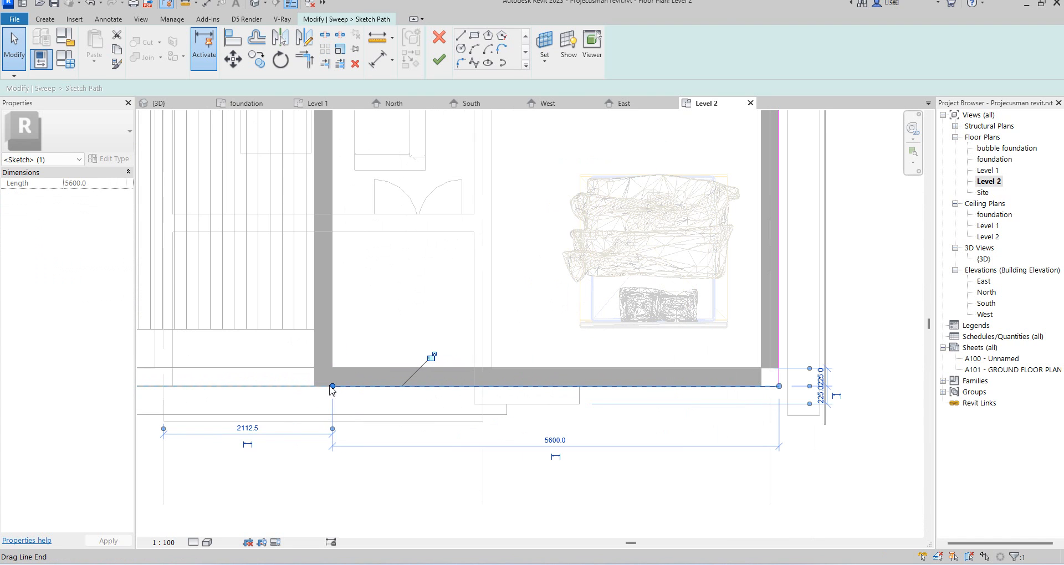
left_click_drag(329, 385, 588, 387)
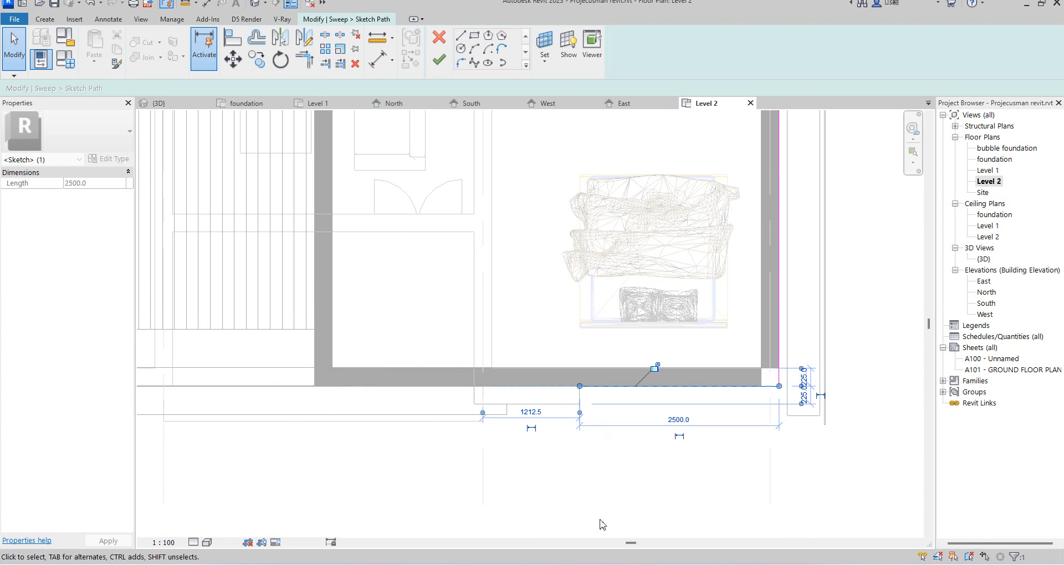
scroll(596, 532, "down", 3)
scroll(595, 536, "down", 2)
scroll(616, 303, "up", 5)
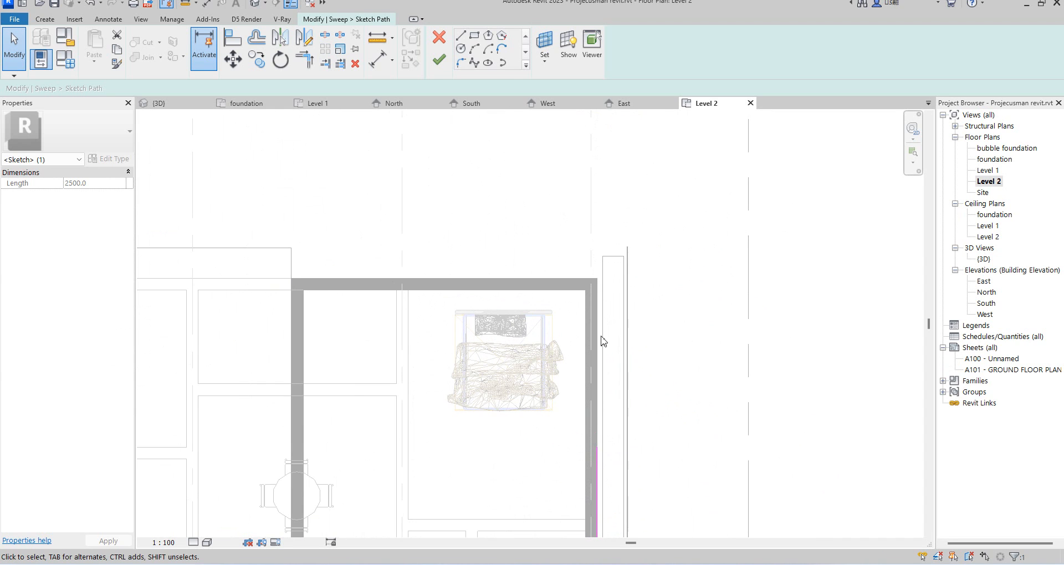
Extend the side path line to the outer rear corner, continue the path along the rear wall to its far end, and finish the path
left_click(591, 489)
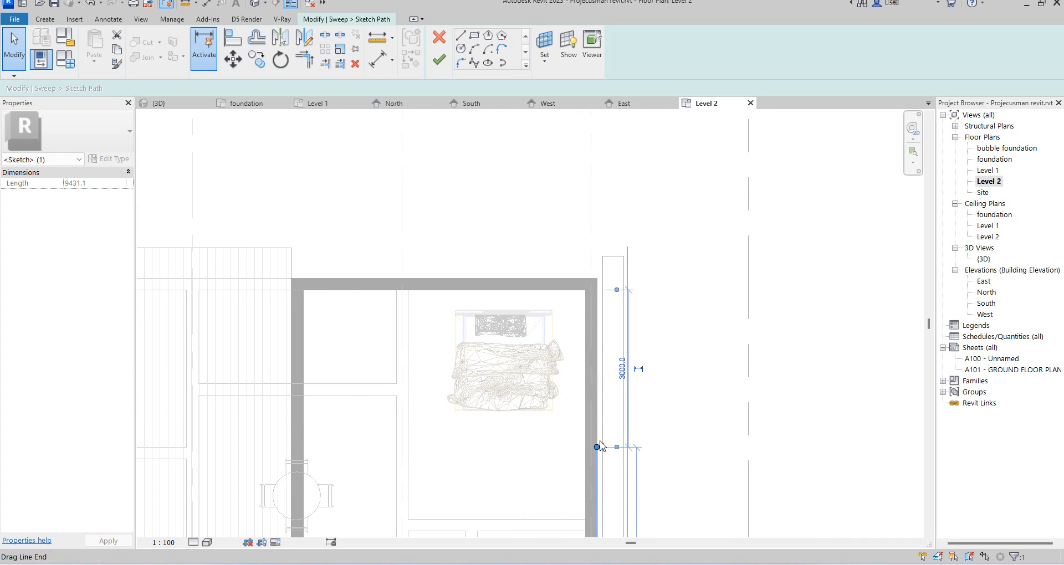
left_click_drag(597, 447, 592, 277)
left_click(461, 35)
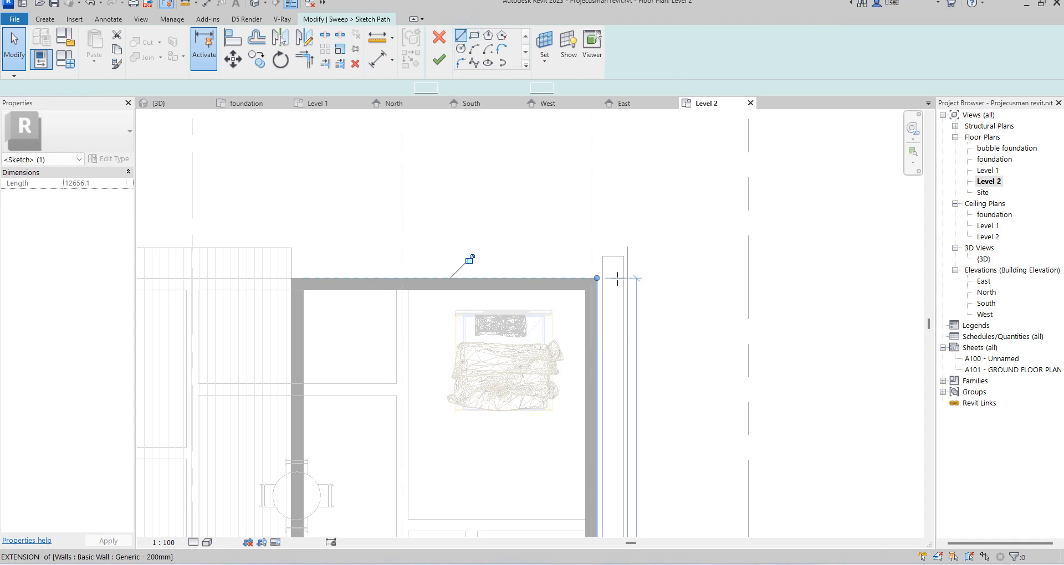
left_click(600, 282)
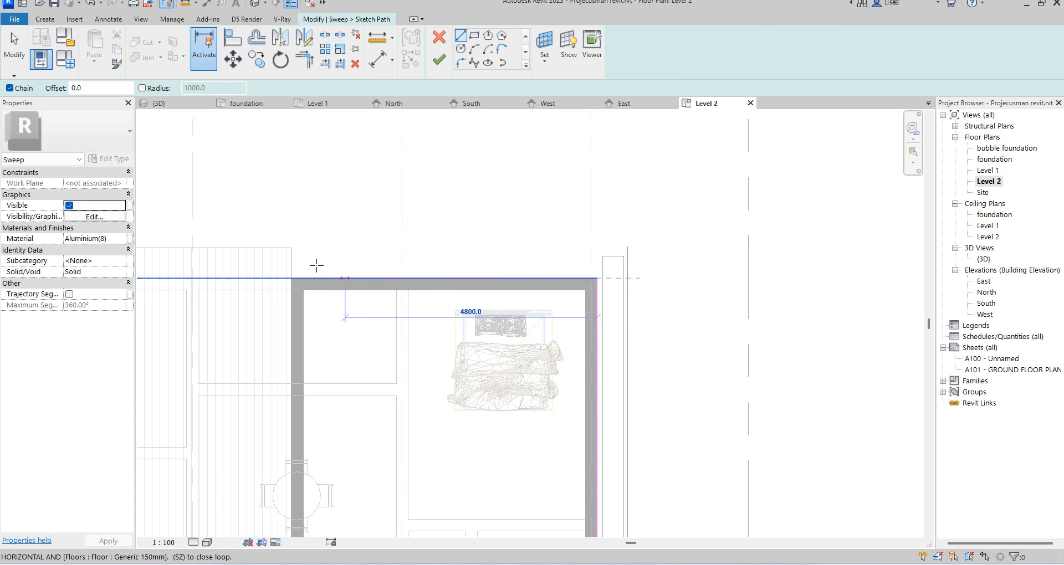
left_click(291, 280)
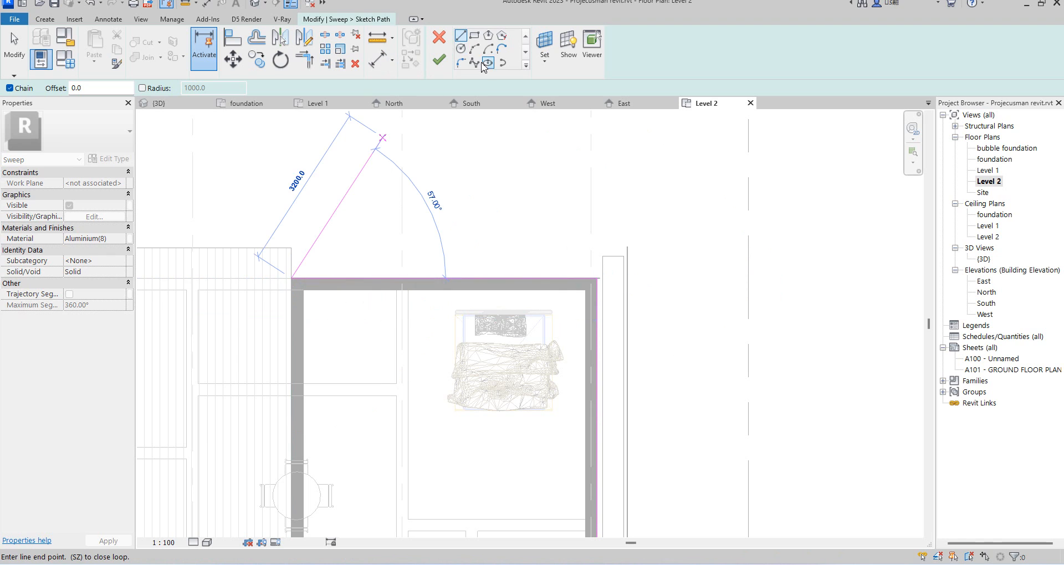
left_click(446, 65)
scroll(620, 279, "down", 3)
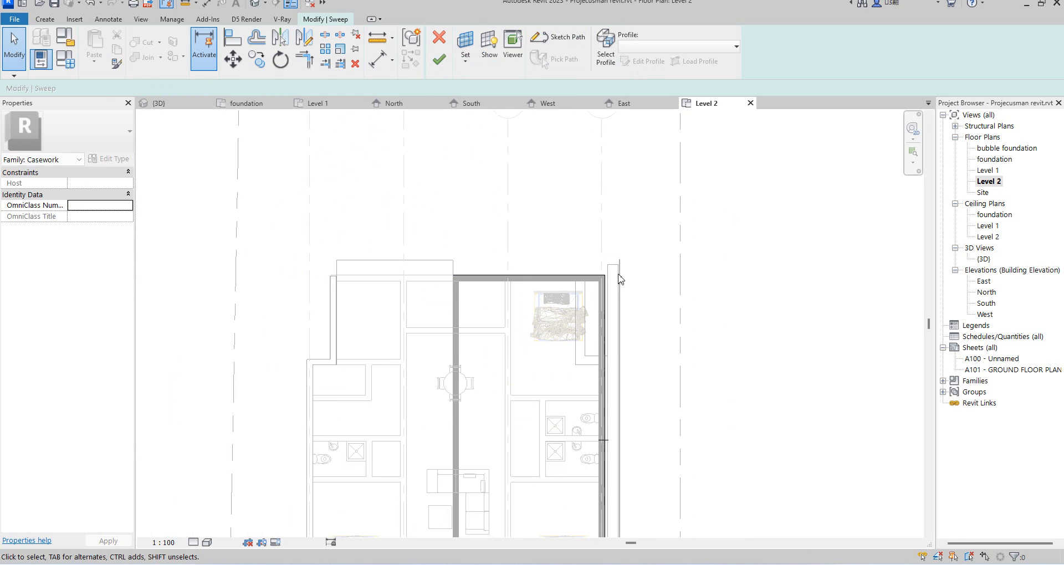
Complete the sweep edit, switch to the 3D view and finish the in-place trim model
left_click(439, 60)
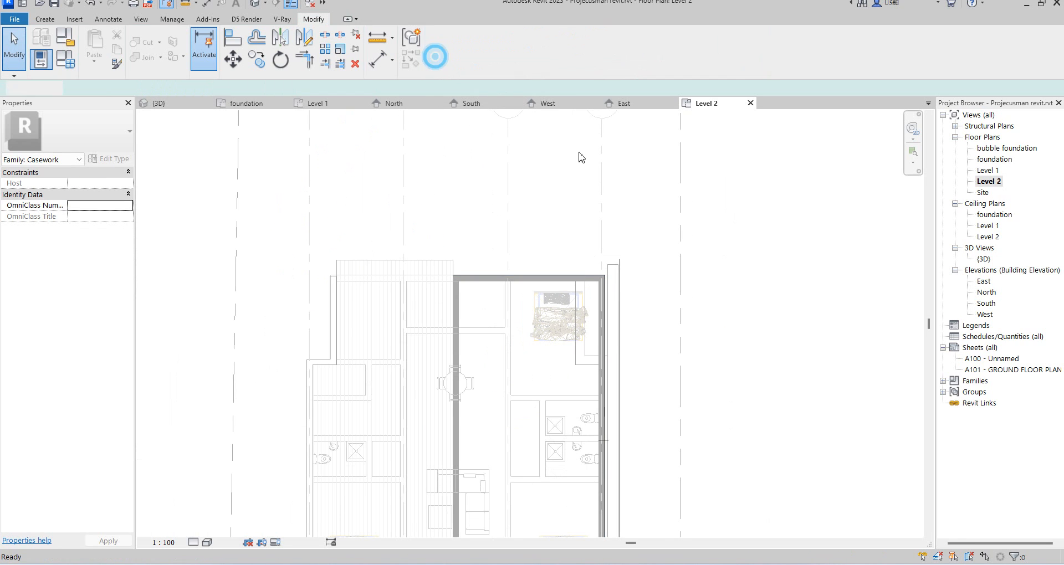
double_click(984, 259)
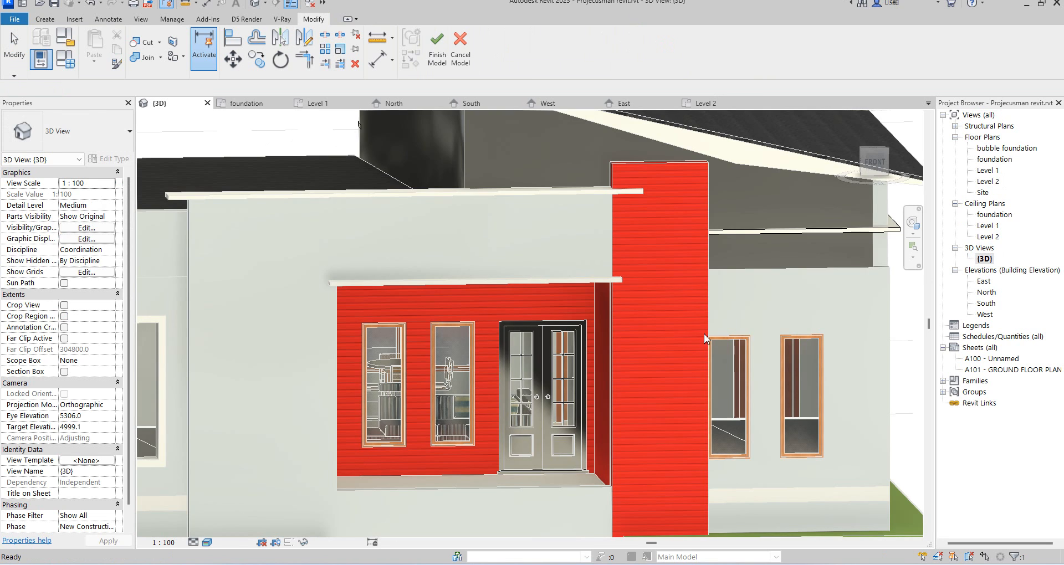
left_click(421, 356)
scroll(421, 355, "down", 3)
scroll(687, 272, "up", 5)
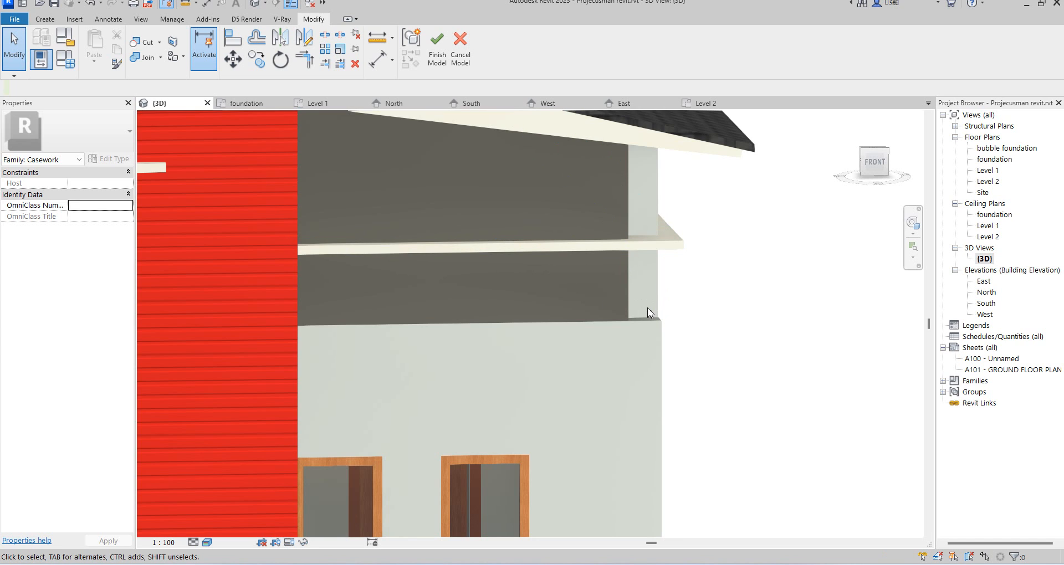
left_click(438, 50)
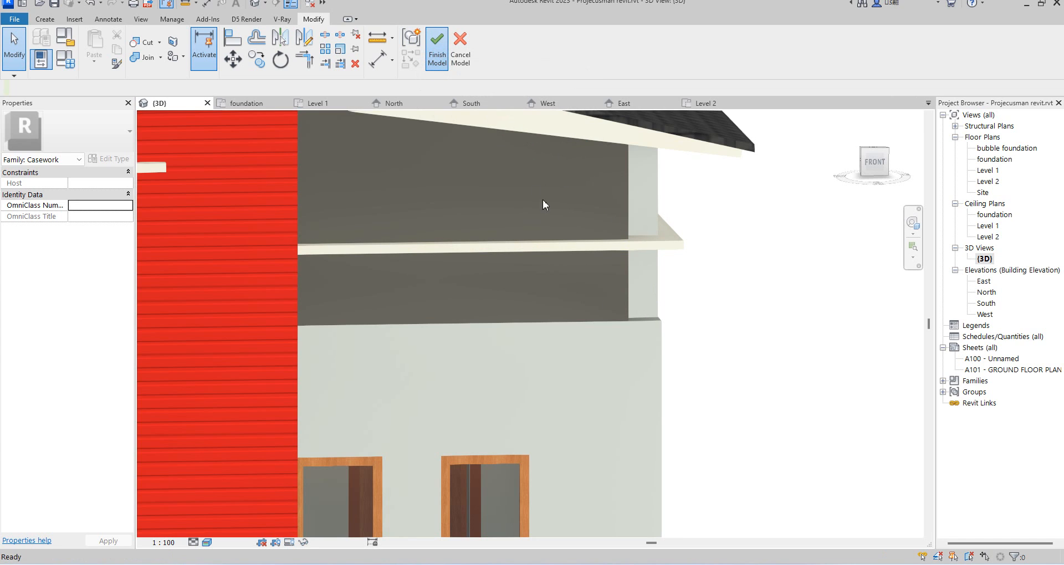
Delete the light-finished upper side wall under the roof, beside the dark front gable wall
left_click(661, 293)
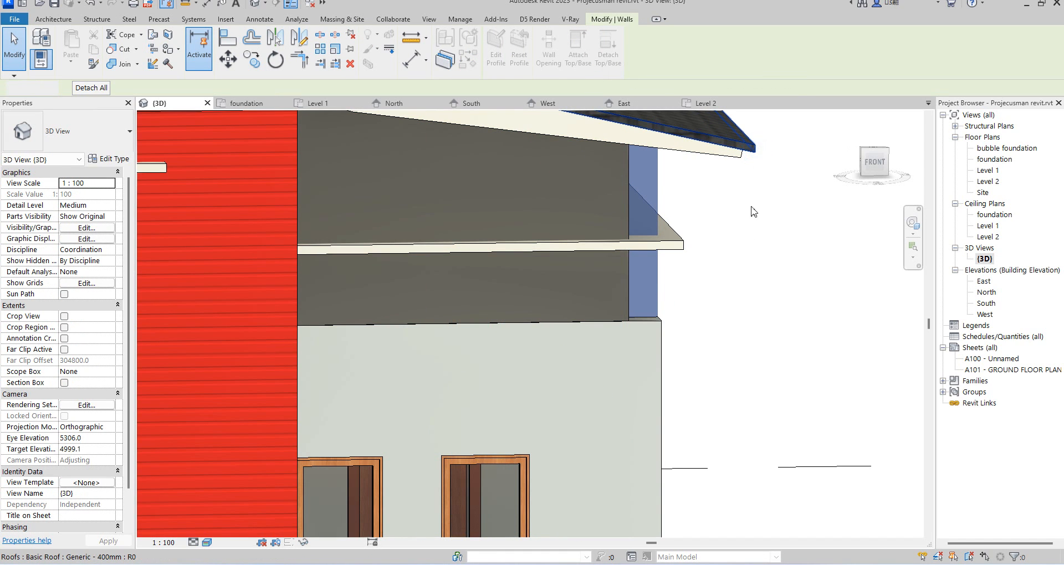
left_click(743, 256)
middle_click_drag(744, 255, 644, 283, "shift")
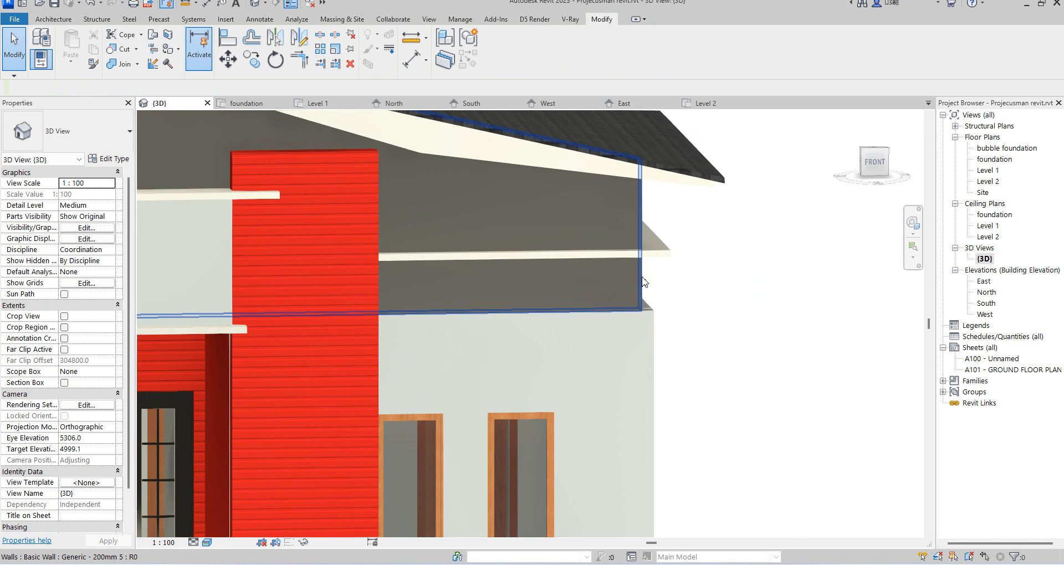
Select the dark upper front wall in 3D and bring up its outer end in the Level 2 floor plan
left_click(643, 282)
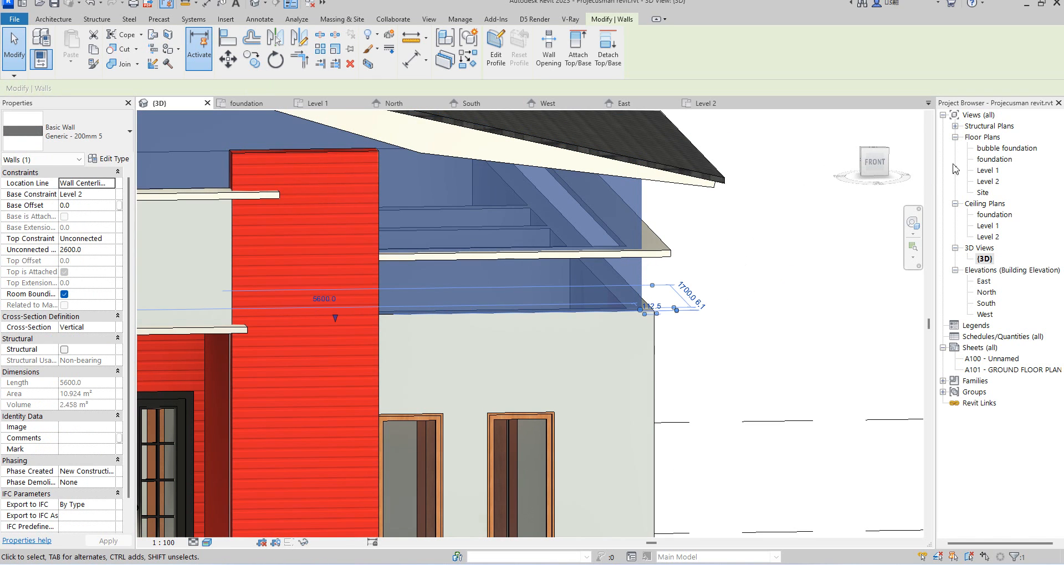
double_click(987, 173)
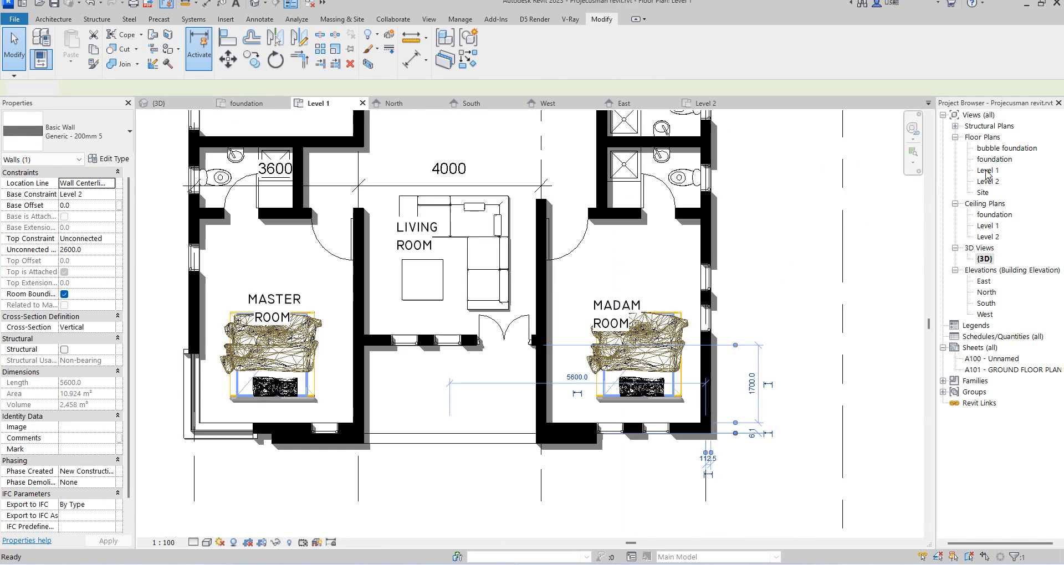
double_click(988, 182)
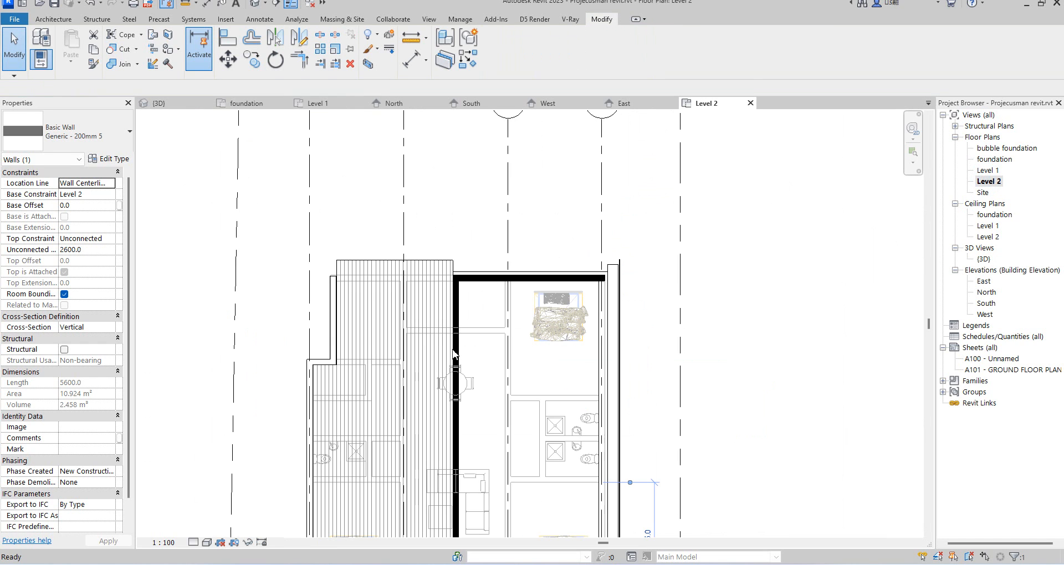
scroll(559, 389, "down", 3)
scroll(558, 390, "up", 5)
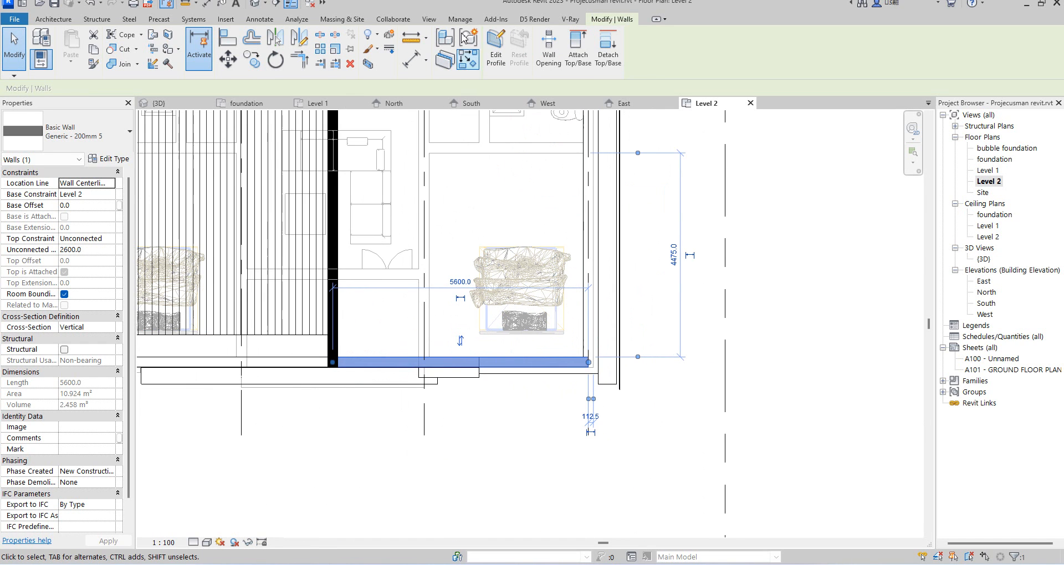
Draw a 2600 mm high Generic - 200mm 5 wall from the front wall's outer end to the rear wall's outer end on Level 2
key("w")
key("a")
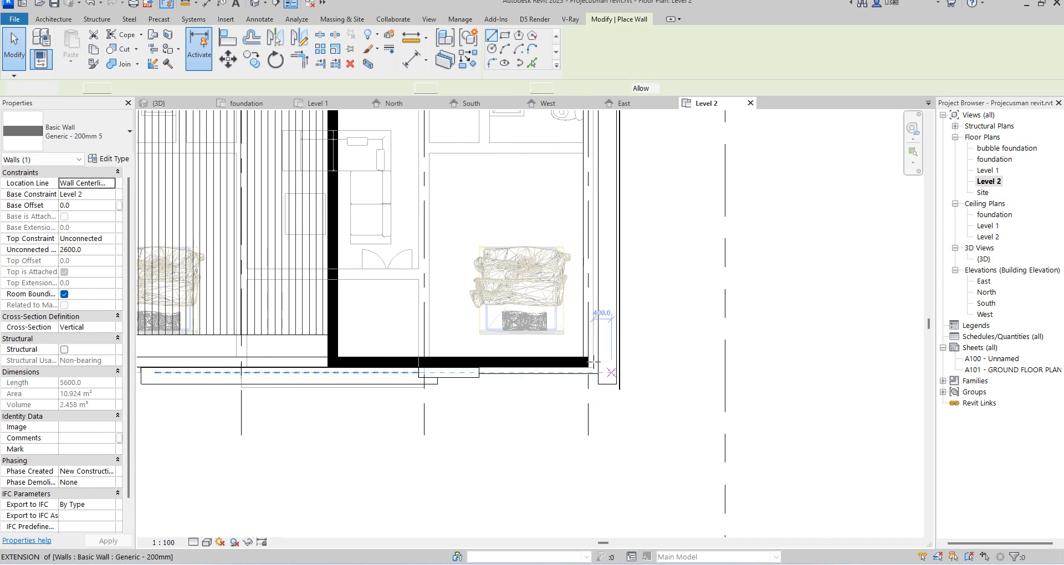
scroll(583, 366, "up", 2)
left_click(583, 366)
scroll(609, 360, "down", 4)
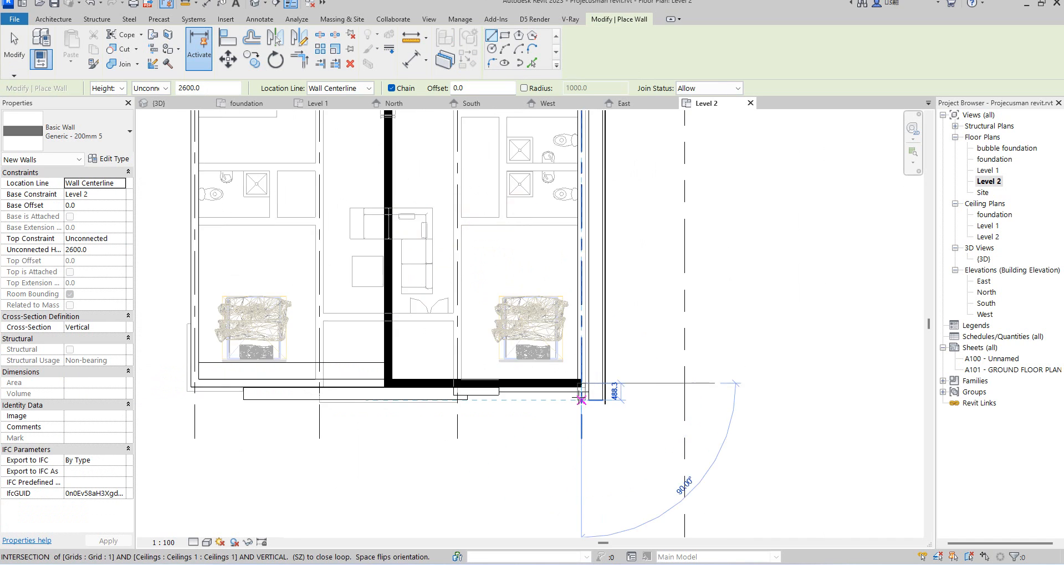
scroll(578, 217, "up", 3)
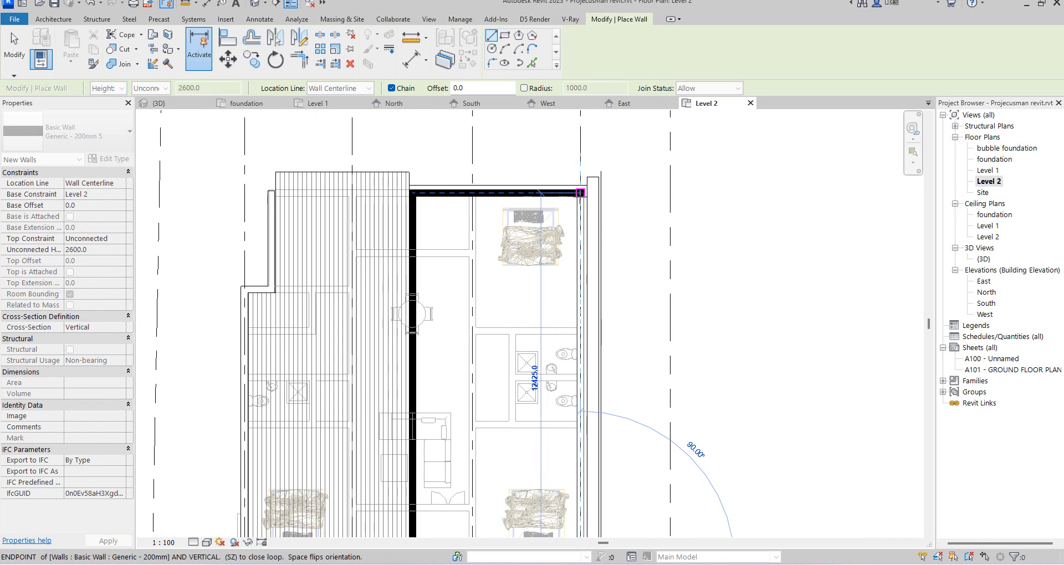
left_click(581, 192)
right_click(682, 191)
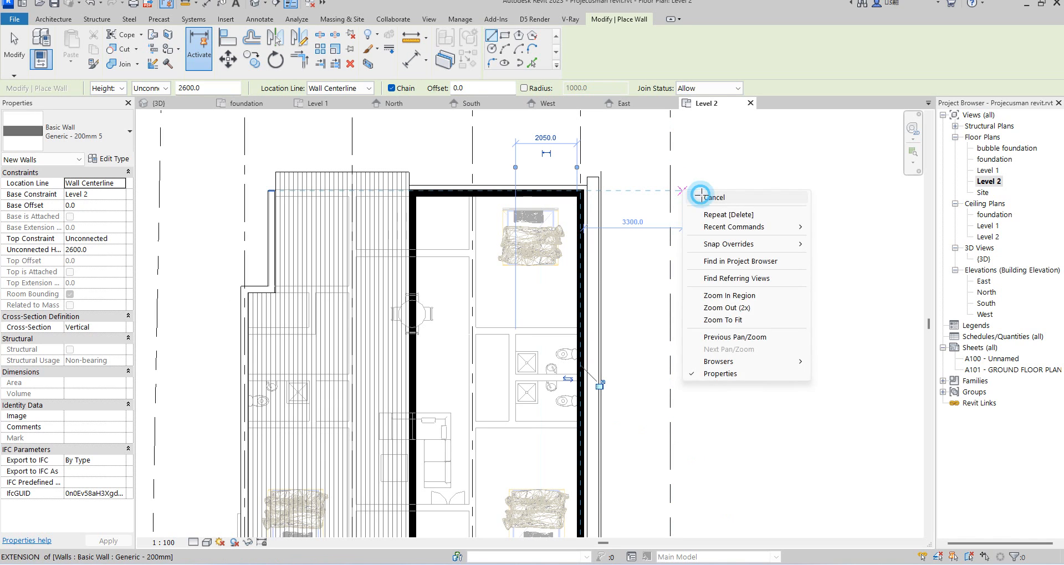
left_click(700, 197)
right_click(816, 204)
left_click(847, 211)
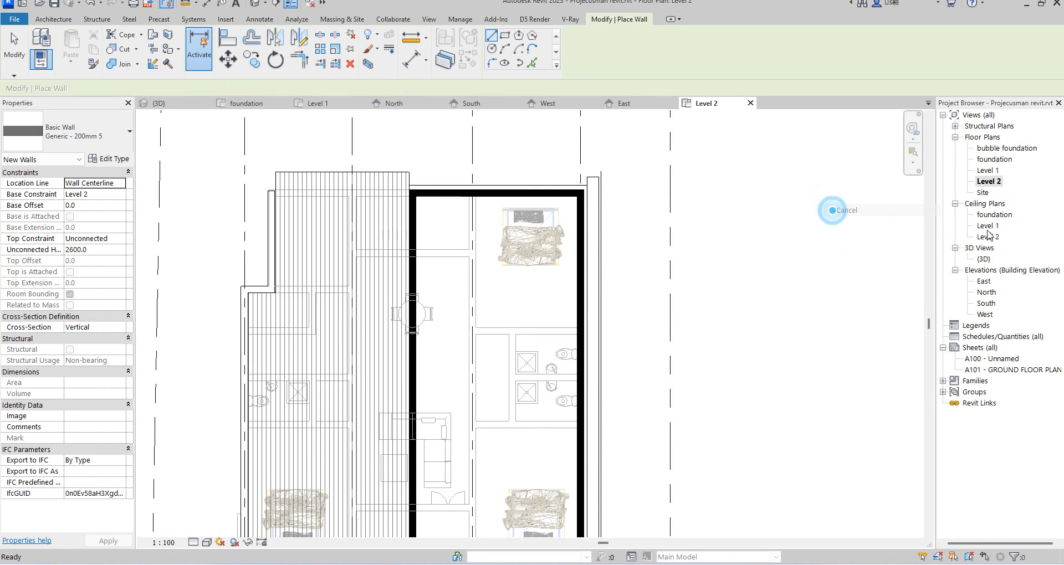
Attach the top of the new dark side wall to the sloping roof in the 3D view
double_click(984, 259)
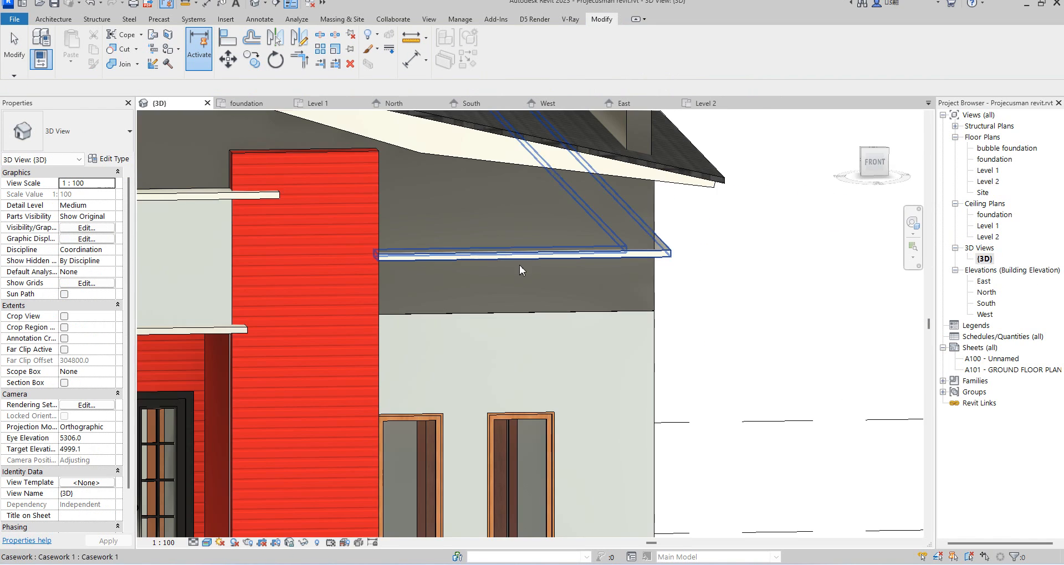
scroll(581, 290, "up", 1)
scroll(581, 291, "down", 3)
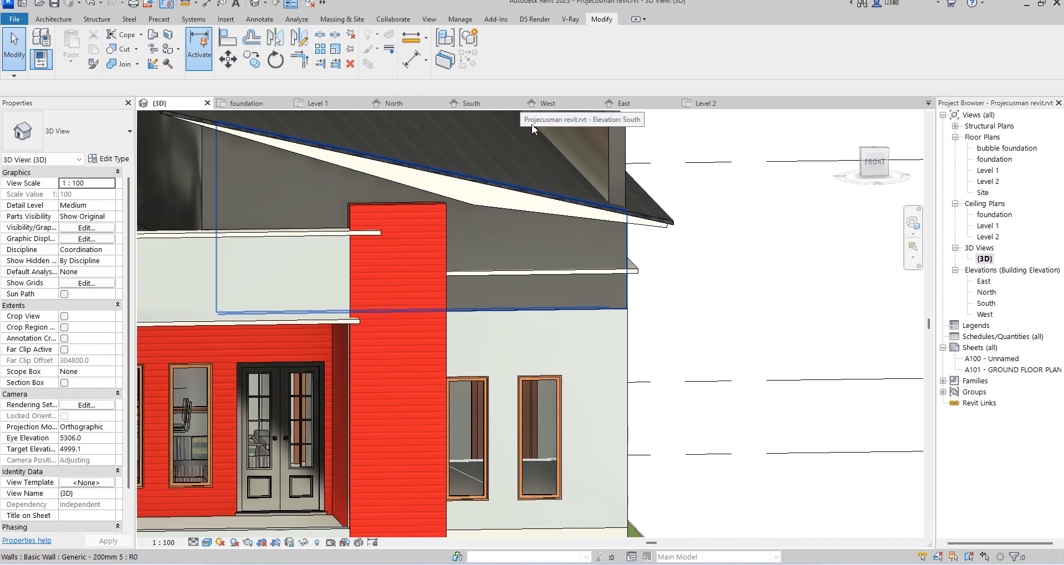
left_click(605, 146)
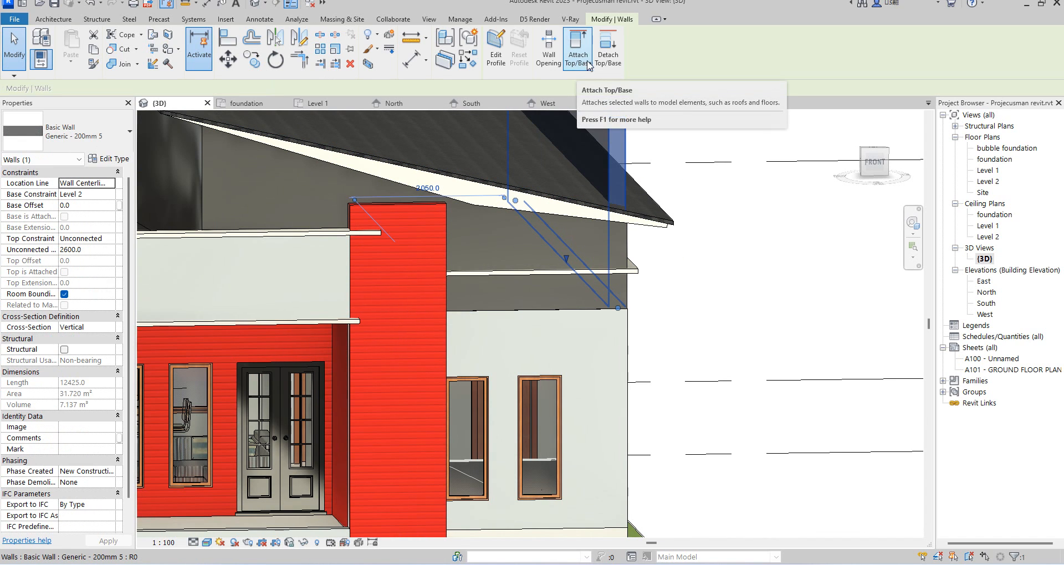
left_click(564, 62)
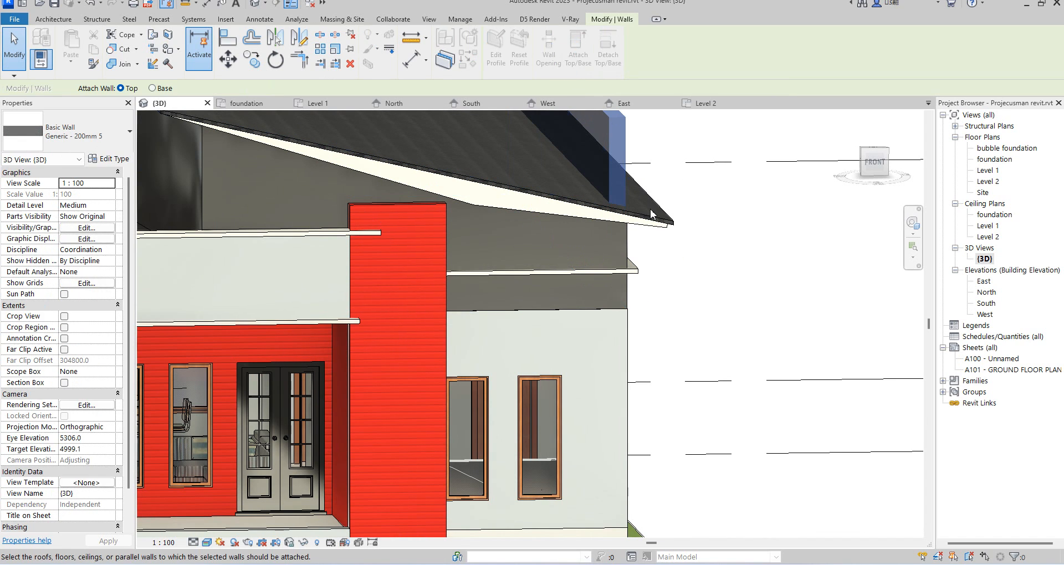
left_click(725, 251)
scroll(634, 325, "down", 4)
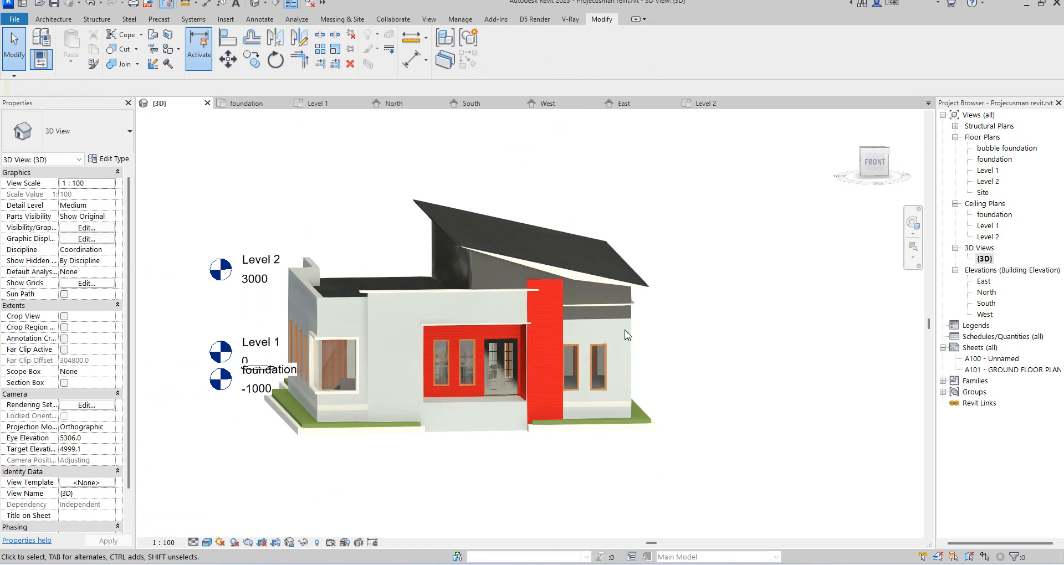
Edit the trim around the dark upper walls in place and open its sweep profile for sketching
scroll(628, 335, "up", 8)
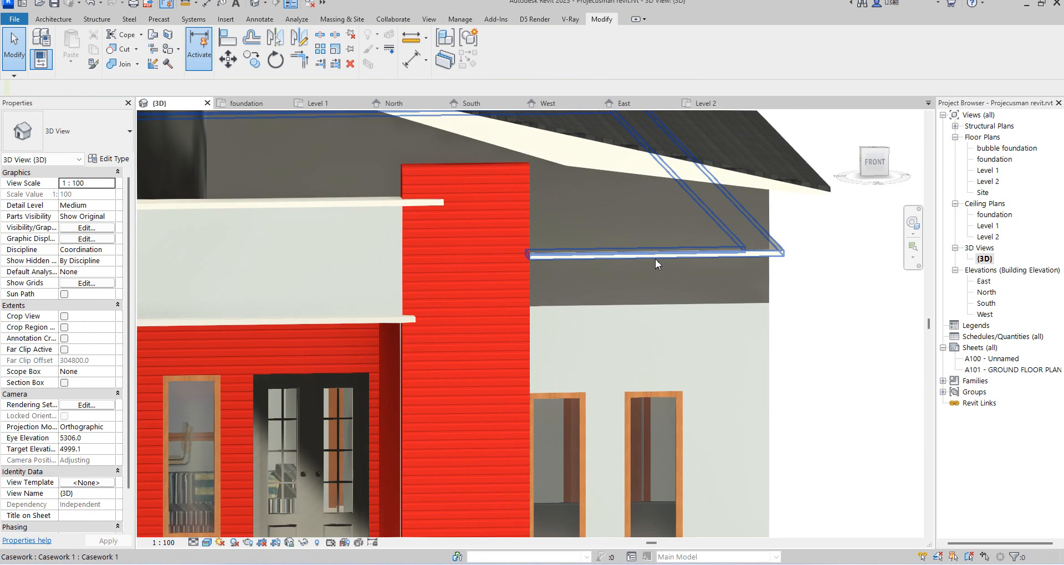
left_click(656, 258)
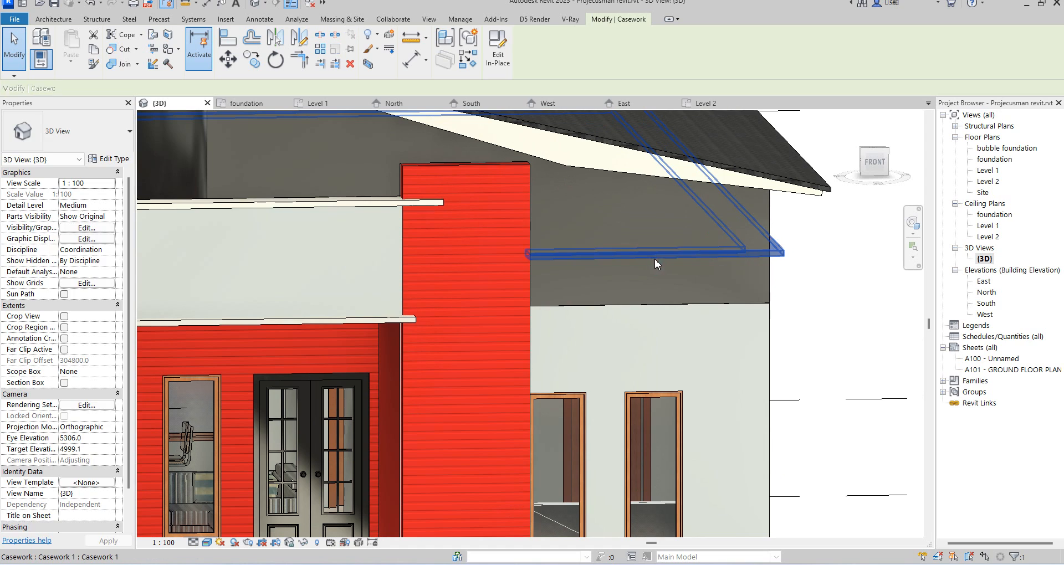
left_click(497, 47)
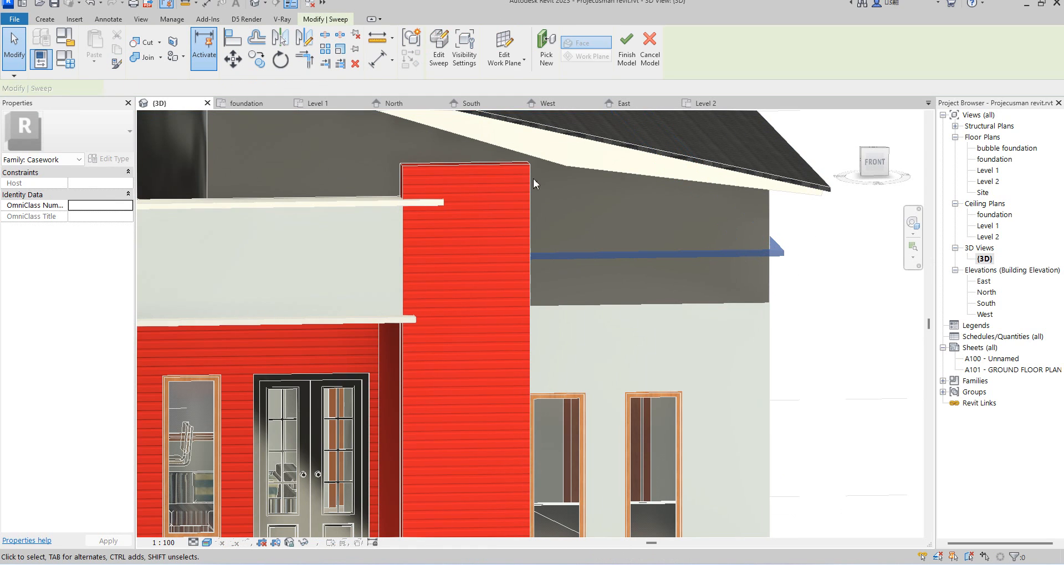
left_click(442, 50)
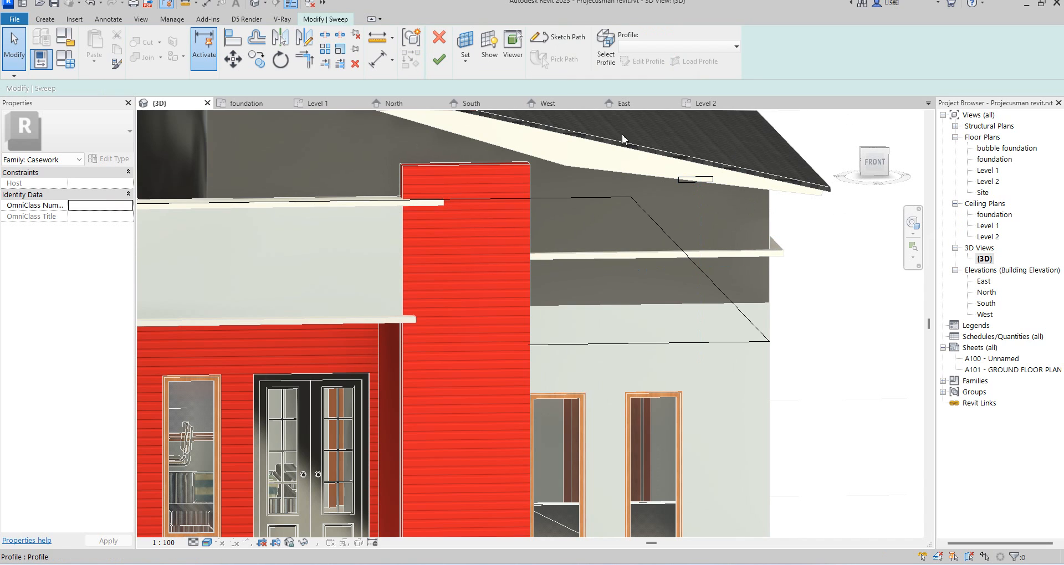
left_click(606, 48)
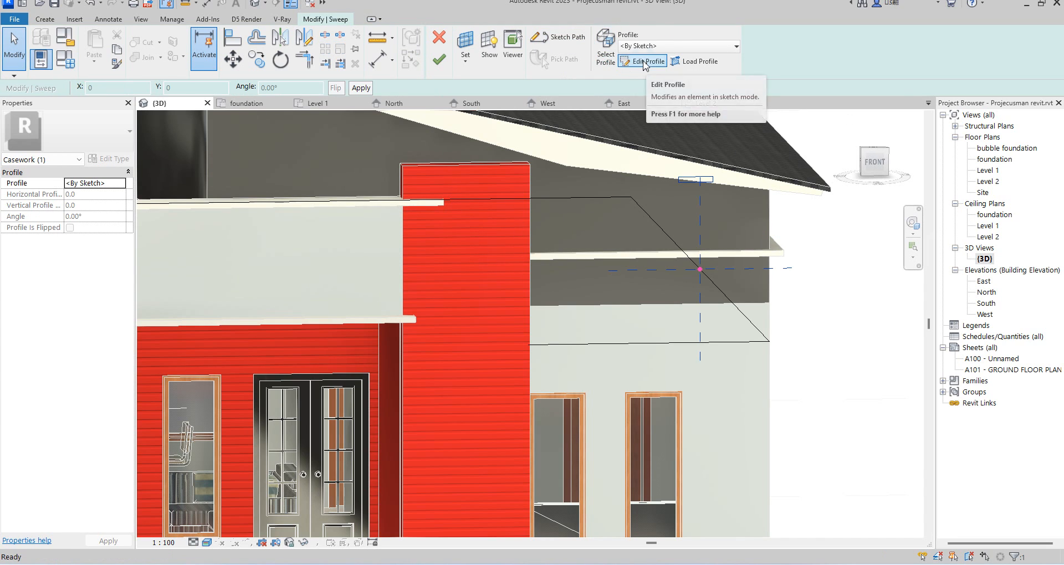
left_click(646, 62)
scroll(693, 177, "up", 1)
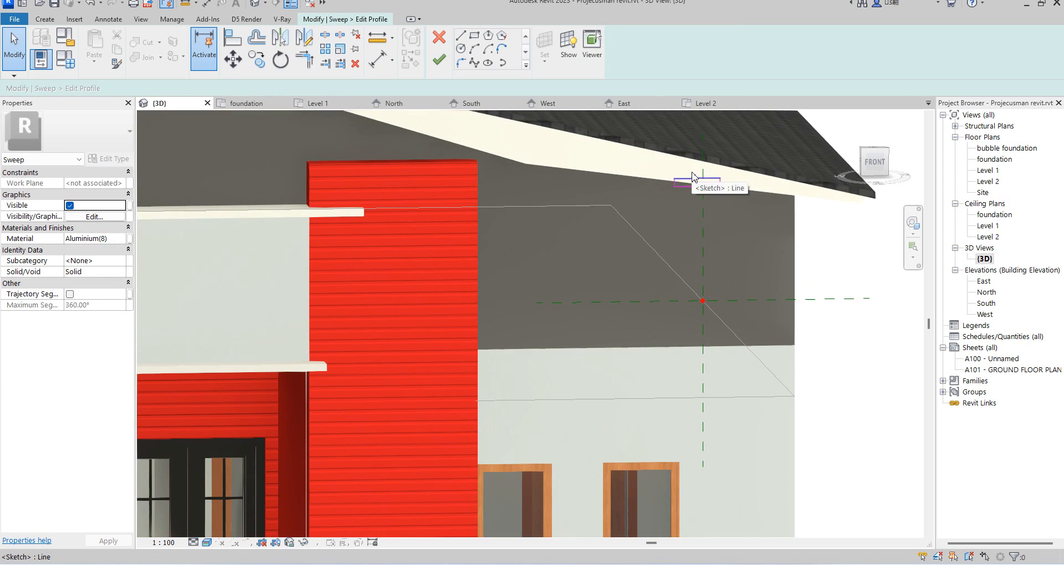
Thicken the trim by raising the top edge of its rectangular profile, and finish the profile, sweep and in-place model
left_click(693, 183)
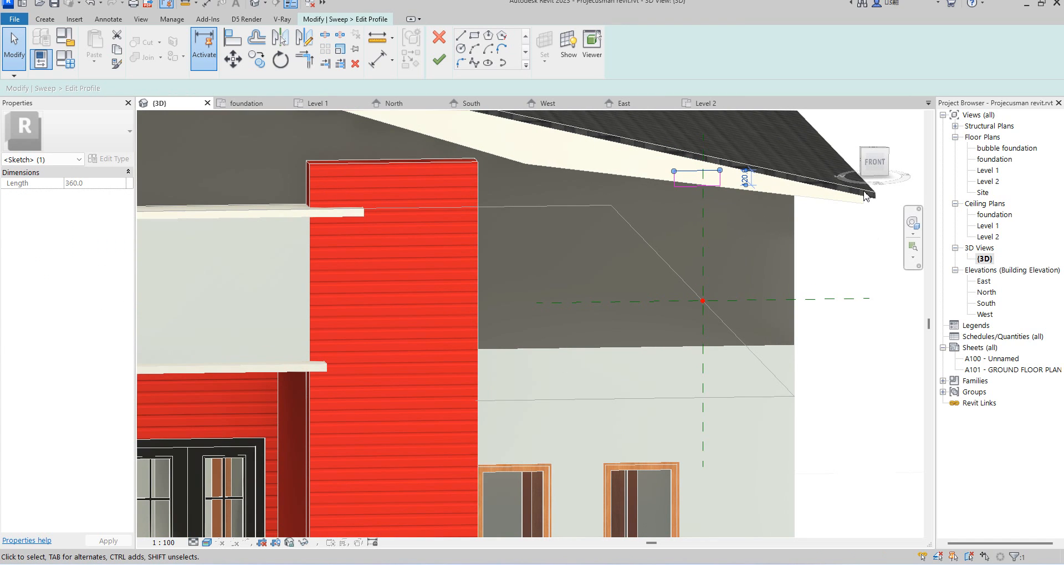
left_click(432, 65)
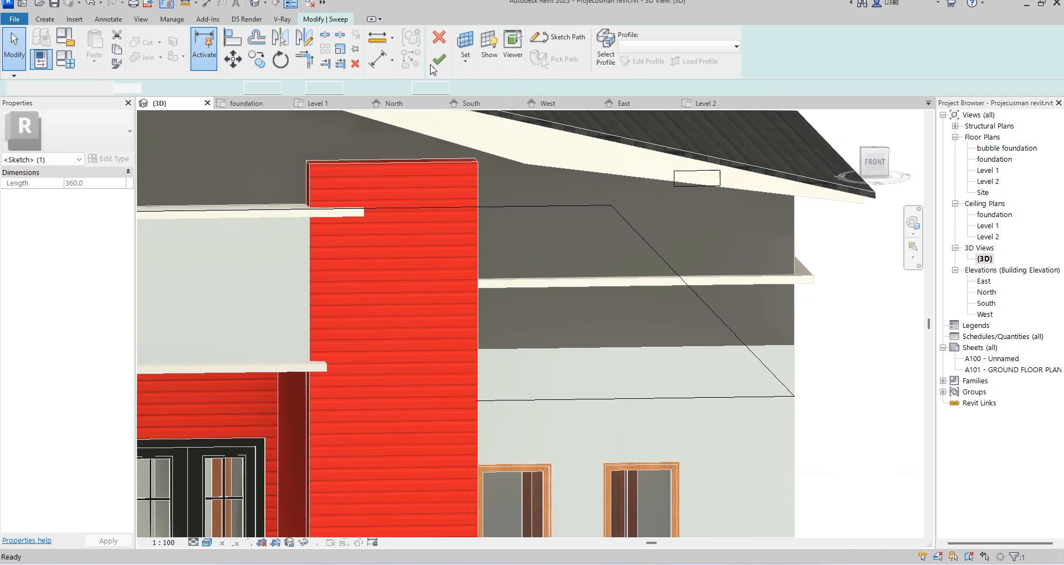
left_click(433, 66)
left_click(866, 363)
scroll(644, 295, "down", 6)
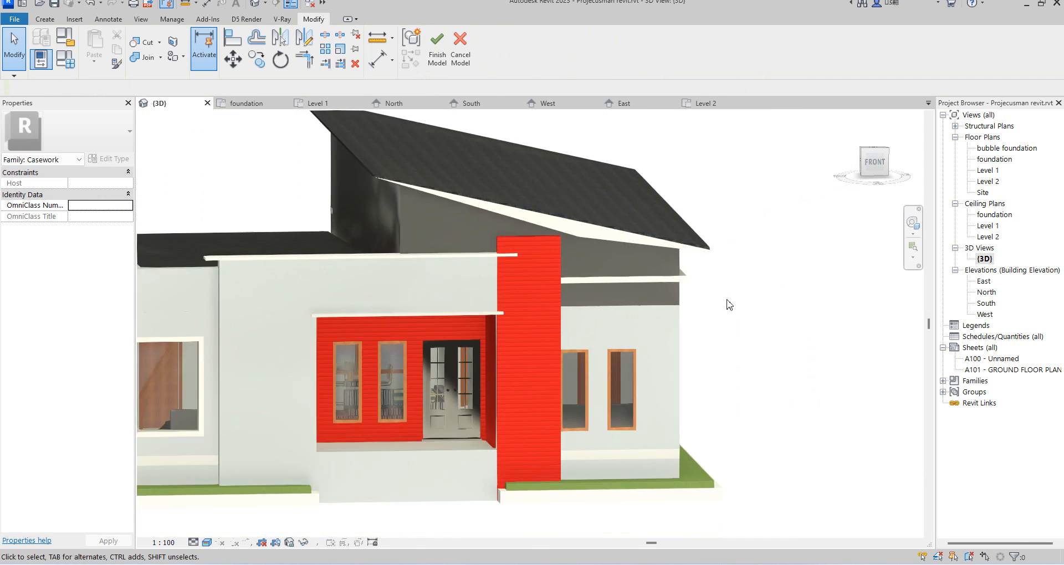
left_click(435, 65)
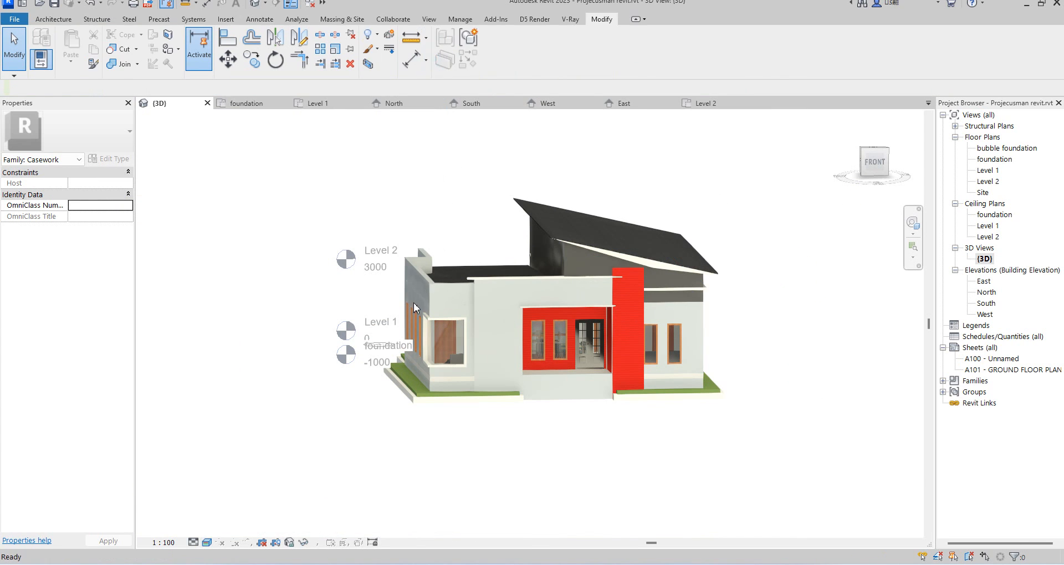
Select the 900 mm high parapet wall above the corner window and open its profile for editing in the South elevation
scroll(416, 297, "up", 6)
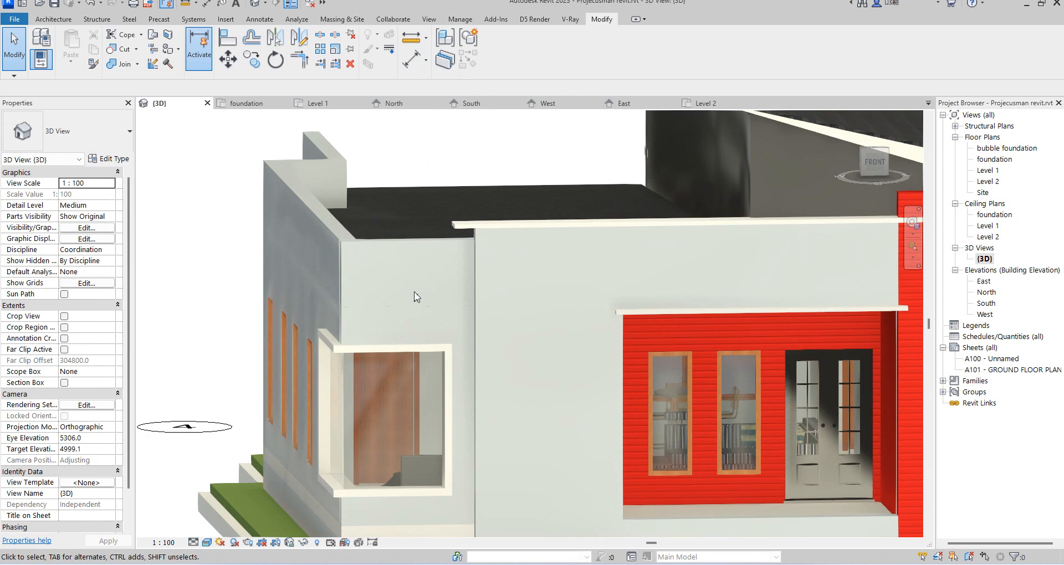
left_click(409, 248)
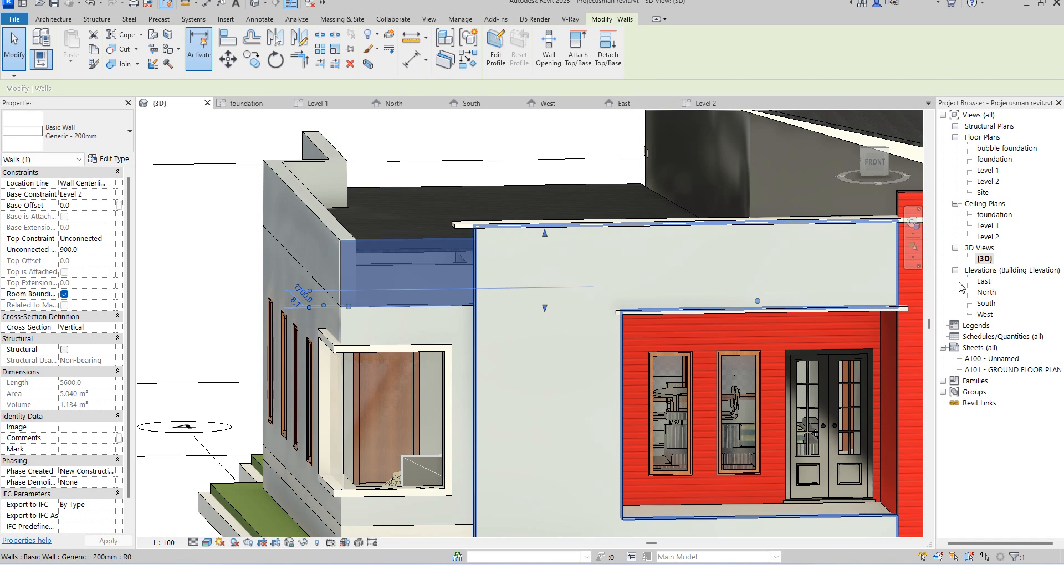
double_click(985, 305)
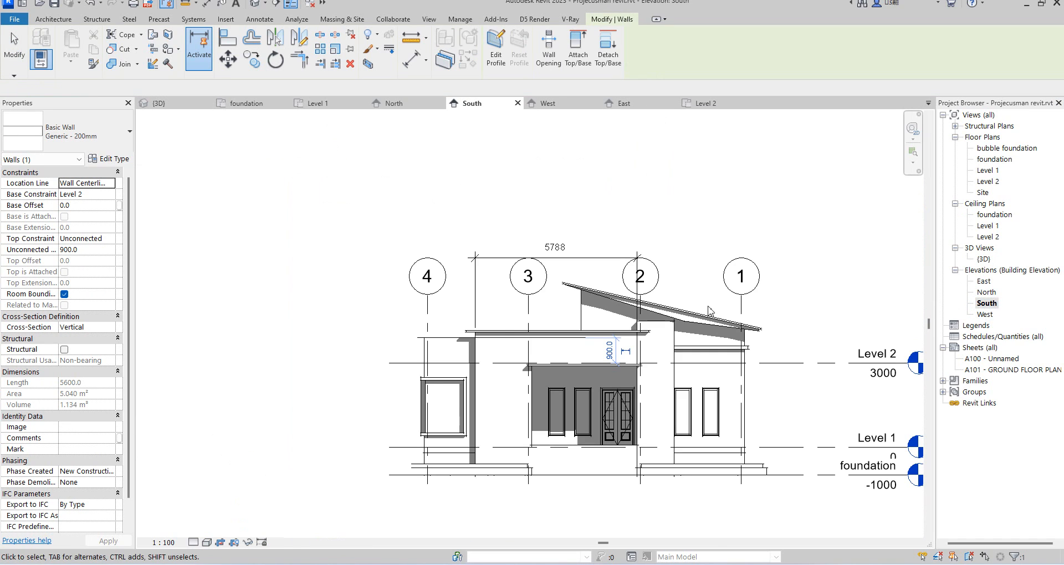
scroll(418, 393, "up", 4)
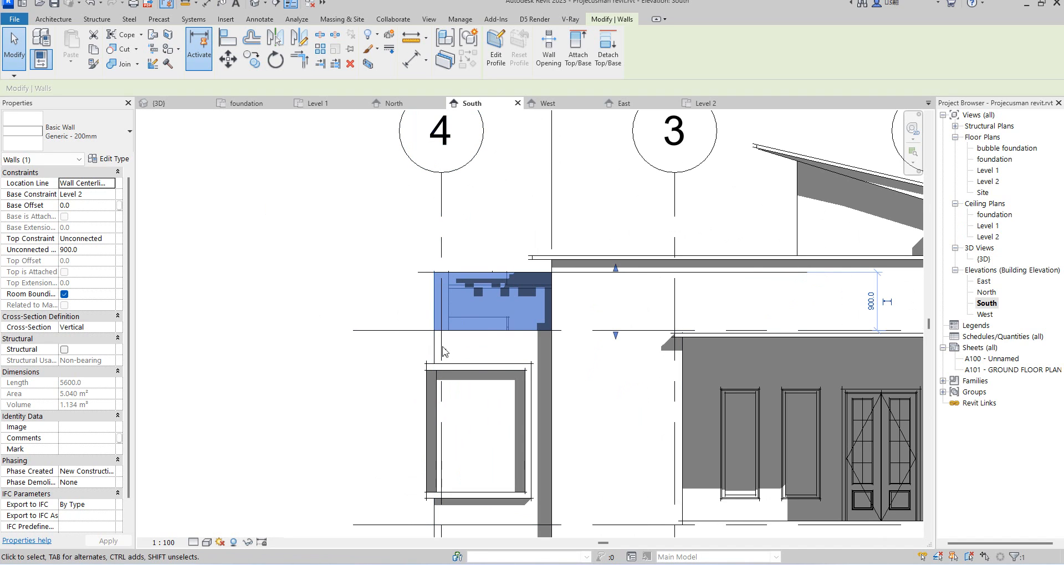
left_click(496, 47)
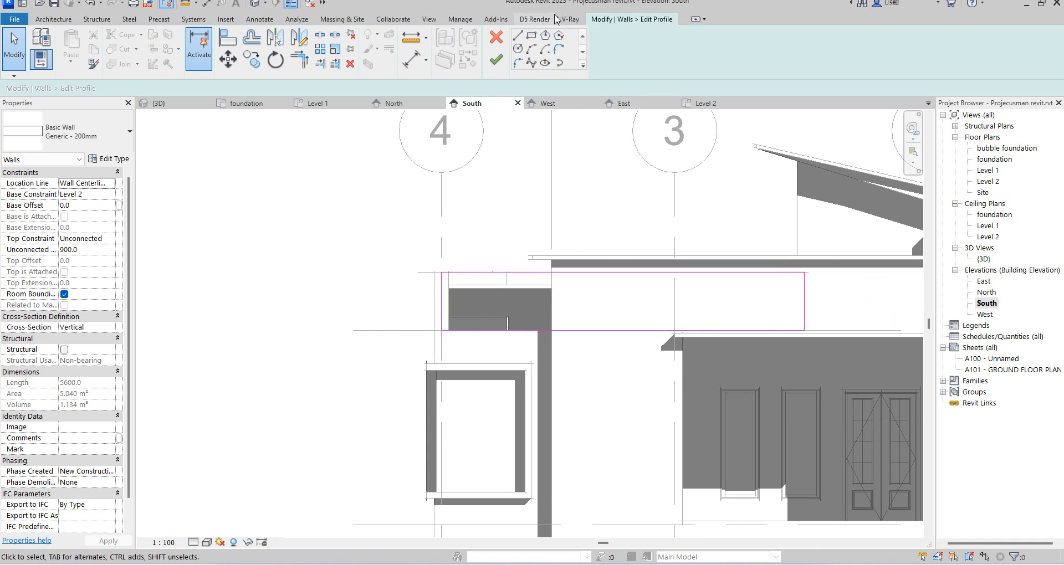
Sketch a thin horizontal slot about 1540 mm long, running inward from the outer vertical edge of the parapet wall profile
left_click(524, 36)
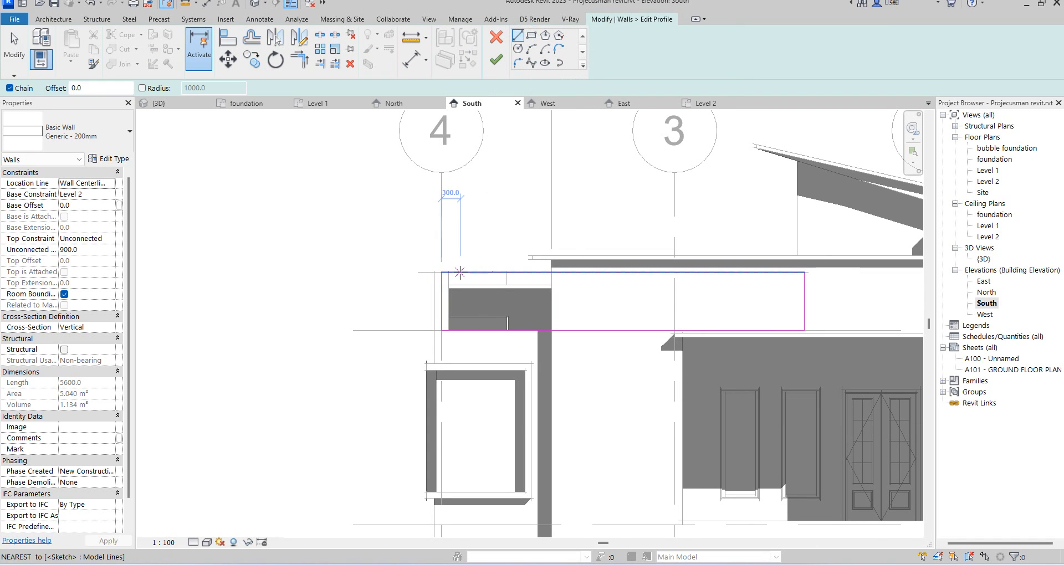
scroll(447, 291, "up", 5)
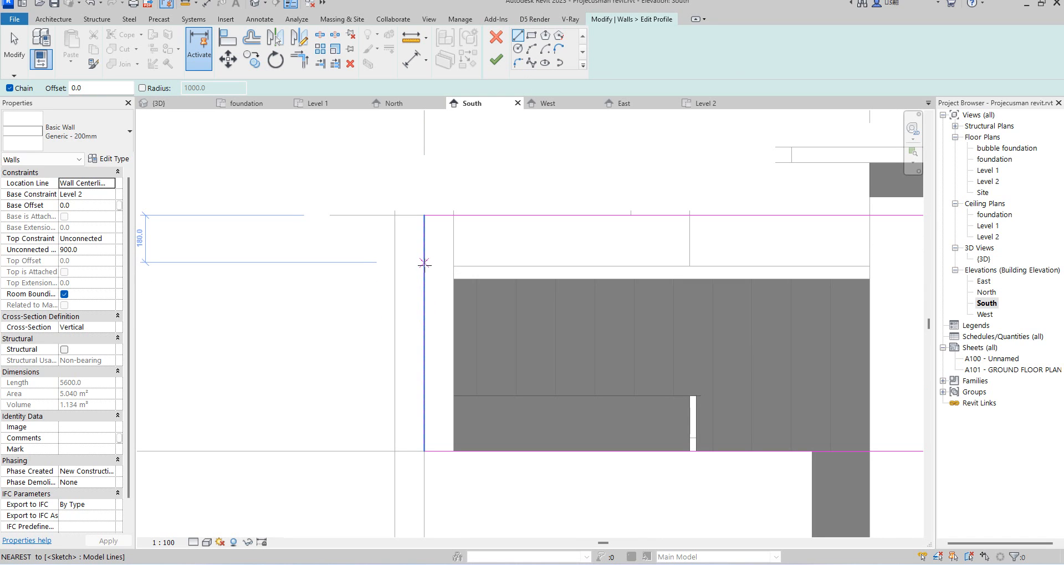
left_click(424, 272)
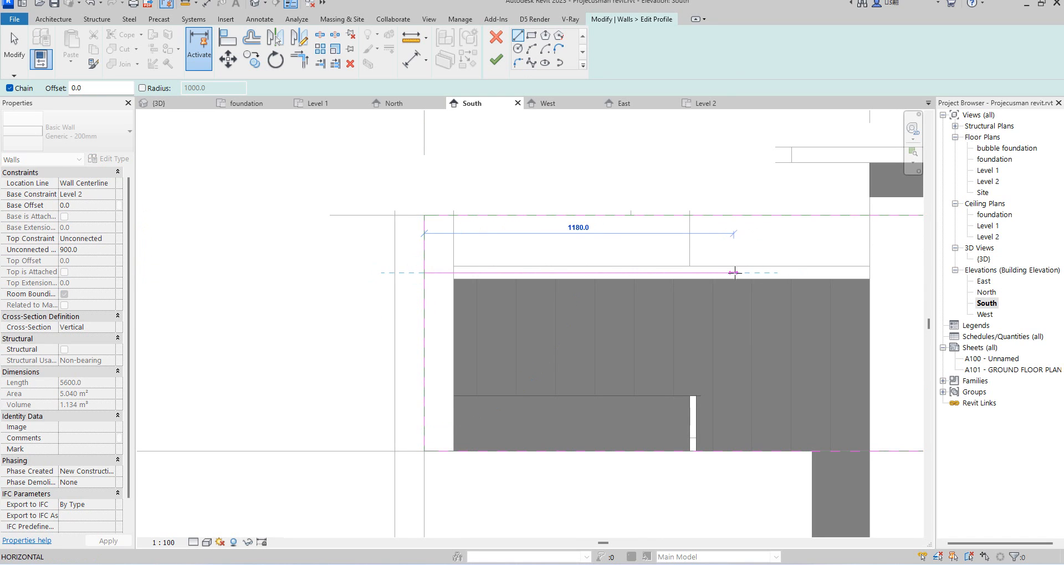
scroll(715, 289, "down", 3)
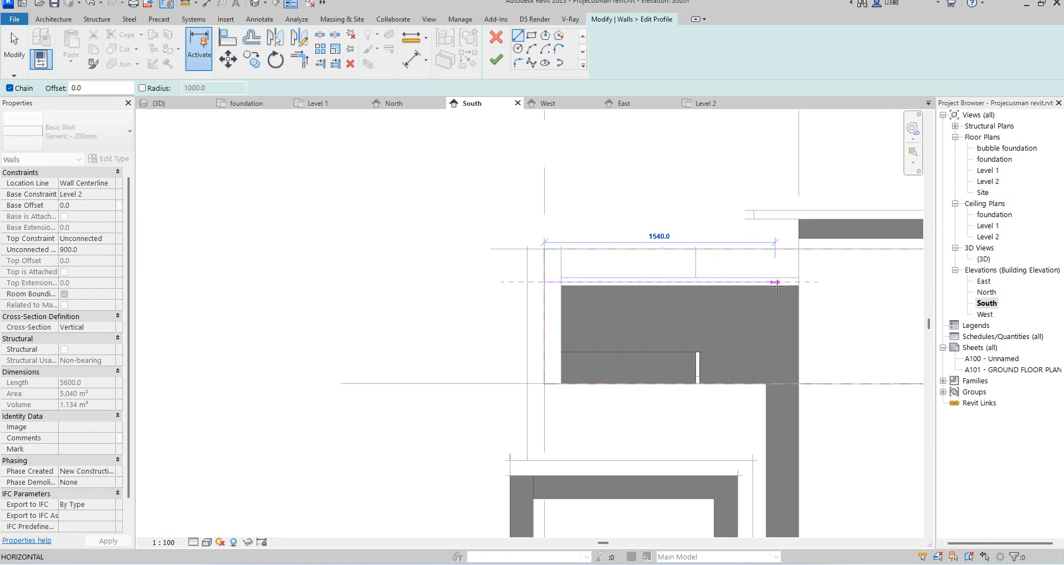
left_click(776, 283)
scroll(776, 286, "up", 3)
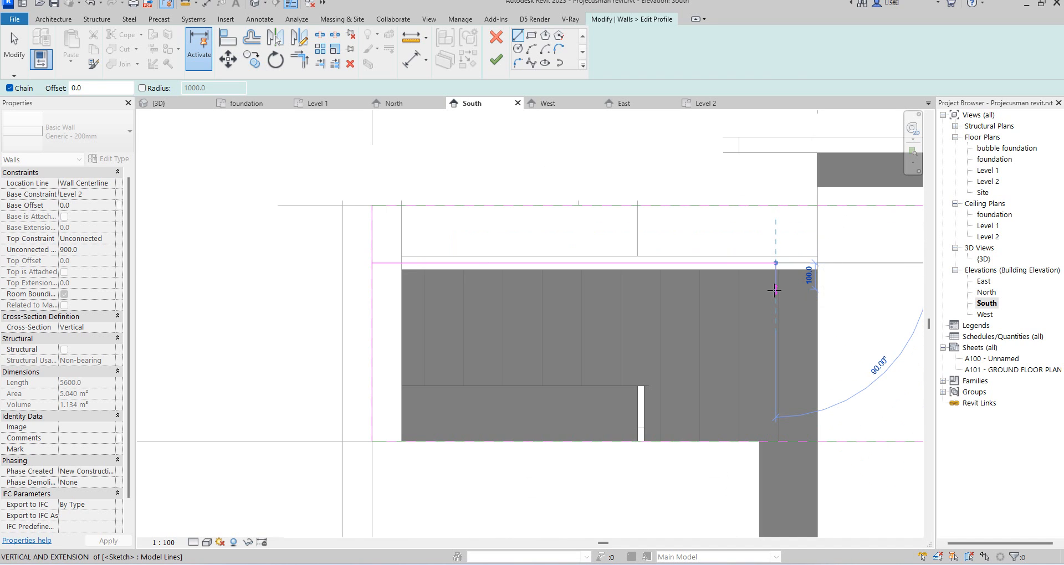
left_click(776, 283)
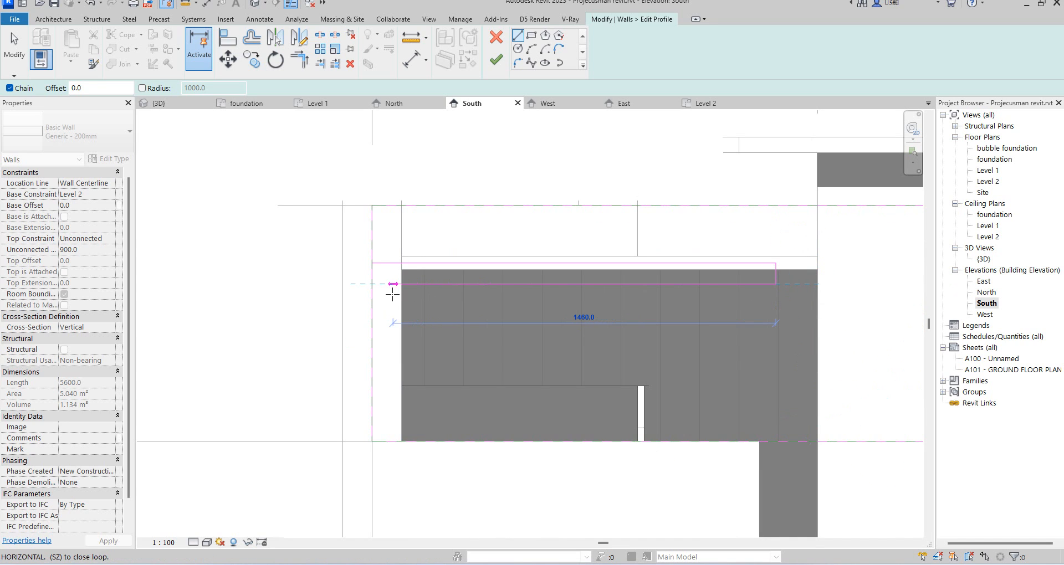
left_click(373, 284)
key("Escape")
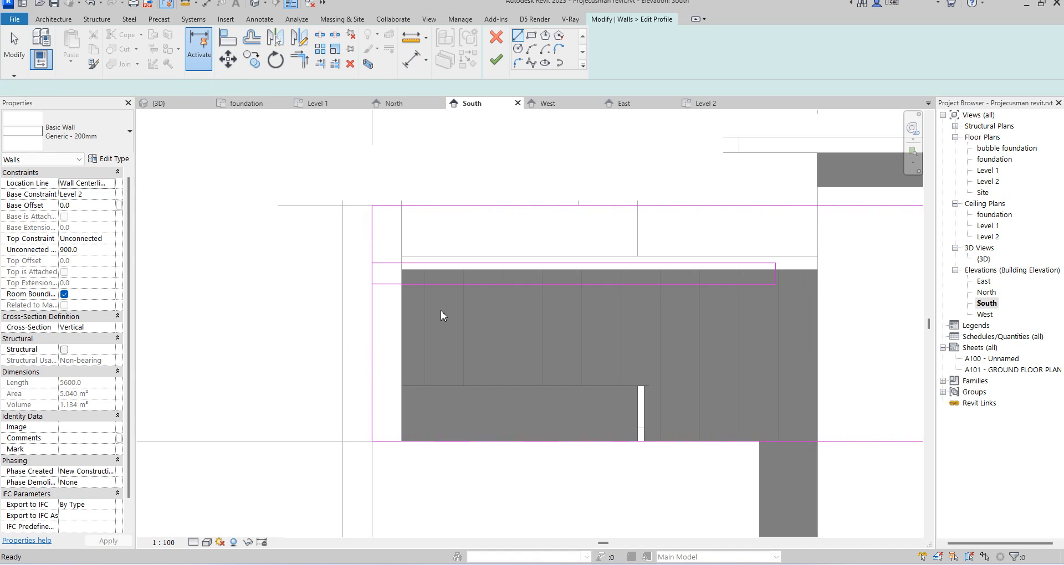
Copy the slot's lines downward three times at about 160 mm spacing to make four evenly spaced slots
scroll(363, 274, "down", 2)
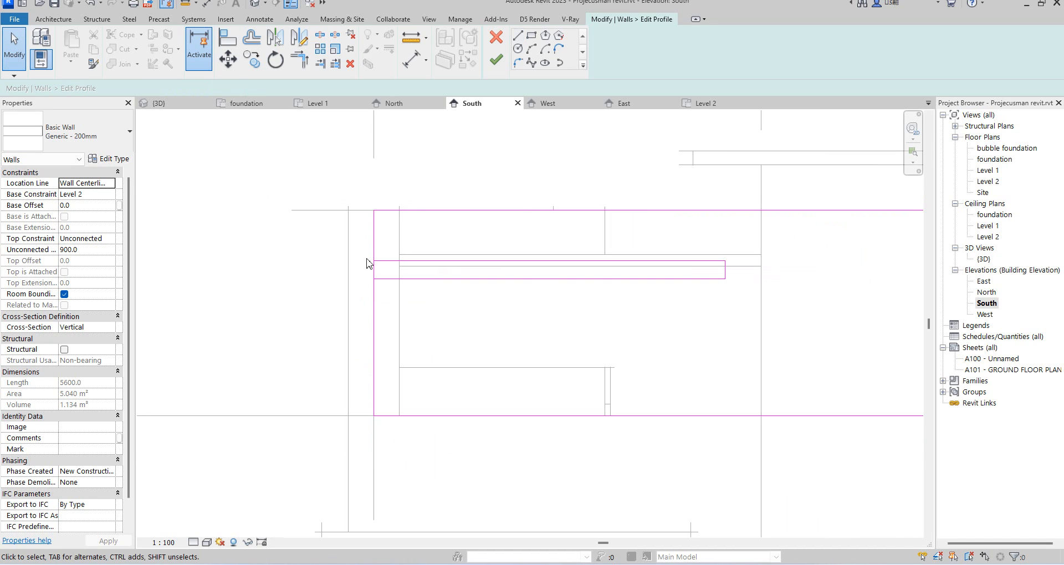
left_click(363, 250)
left_click_drag(363, 250, 723, 305)
left_click(252, 66)
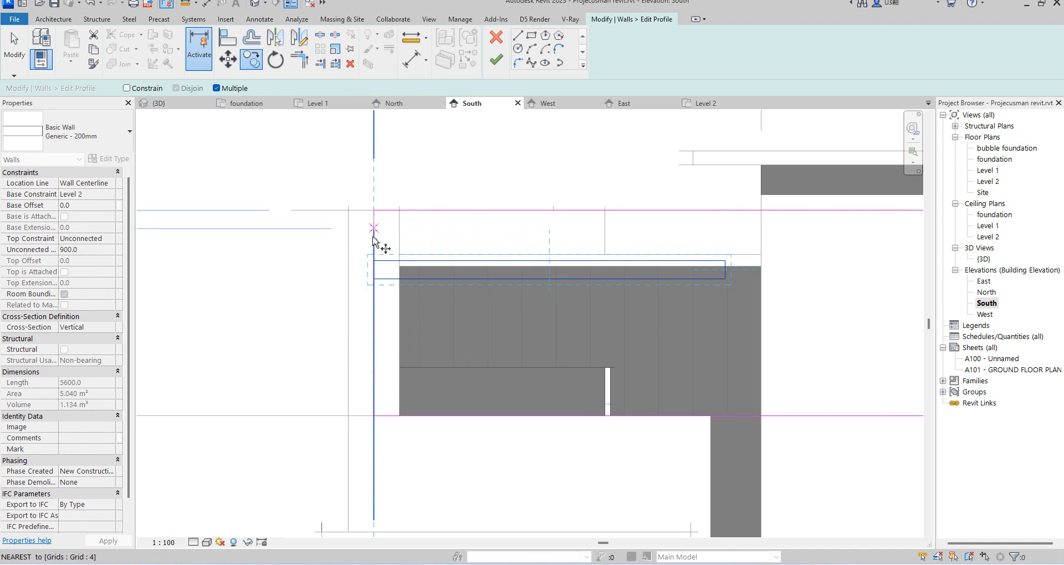
left_click(374, 239)
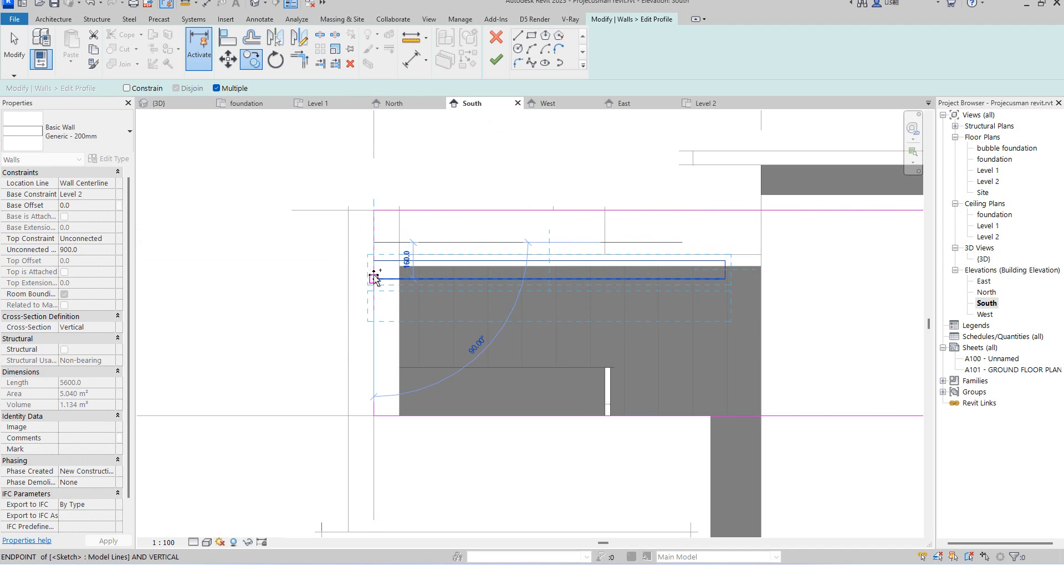
left_click(373, 326)
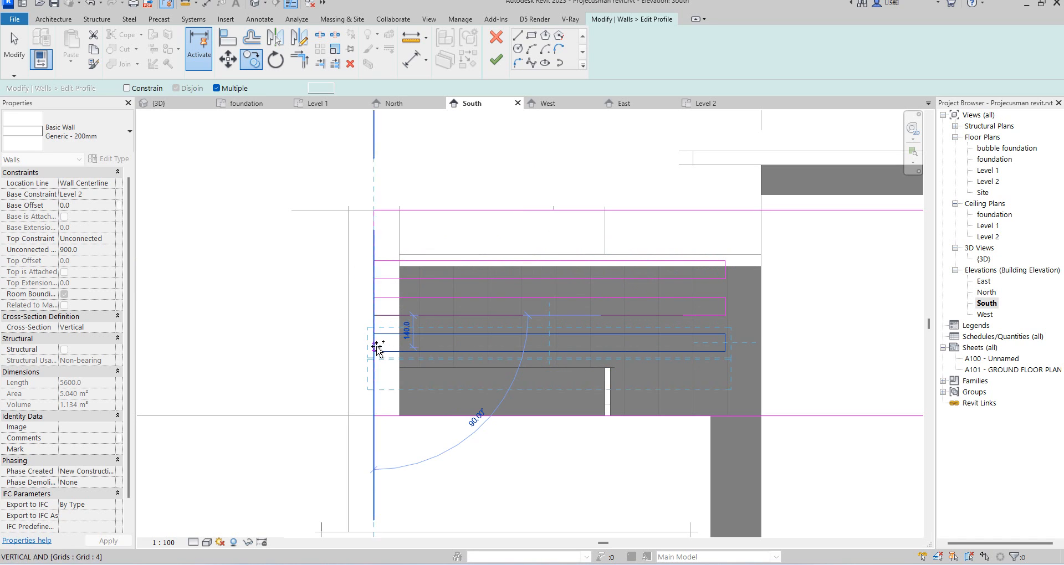
left_click(376, 351)
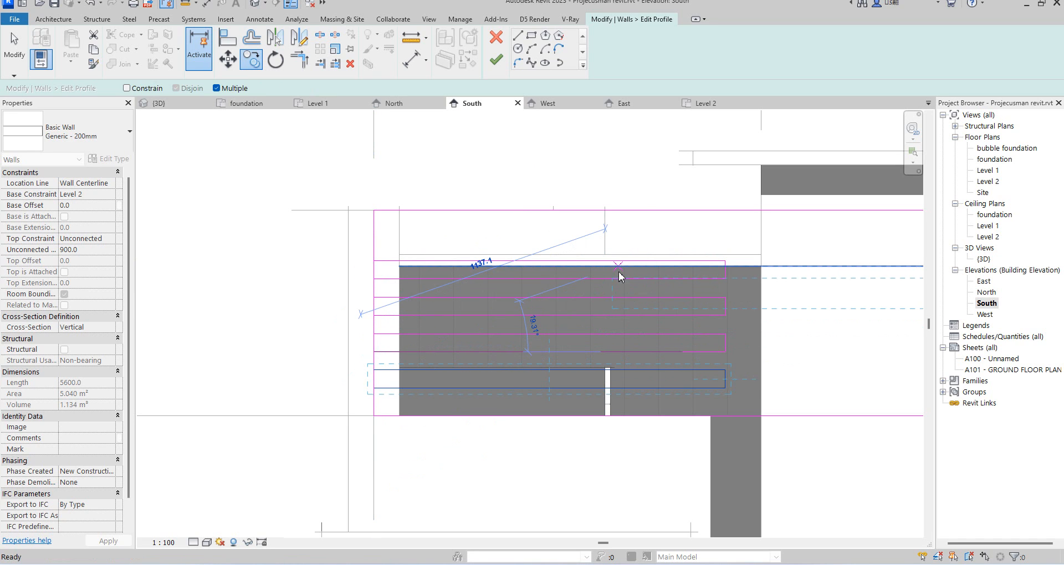
key("Escape")
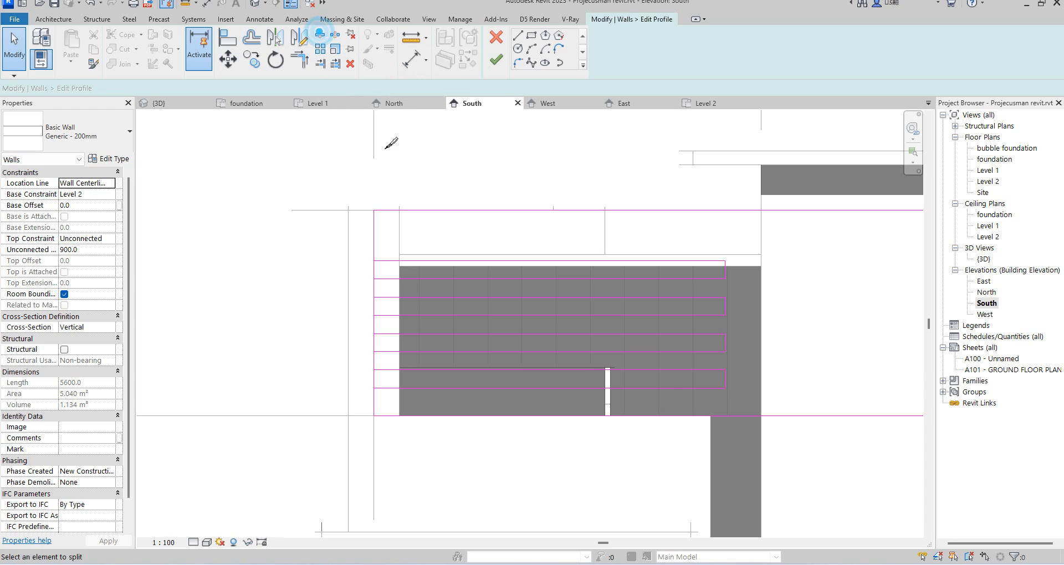
Split the profile's outer vertical edge inside the slot openings, including about 260, 420 and 740 mm below the top edge
scroll(381, 268, "up", 2)
left_click(372, 271)
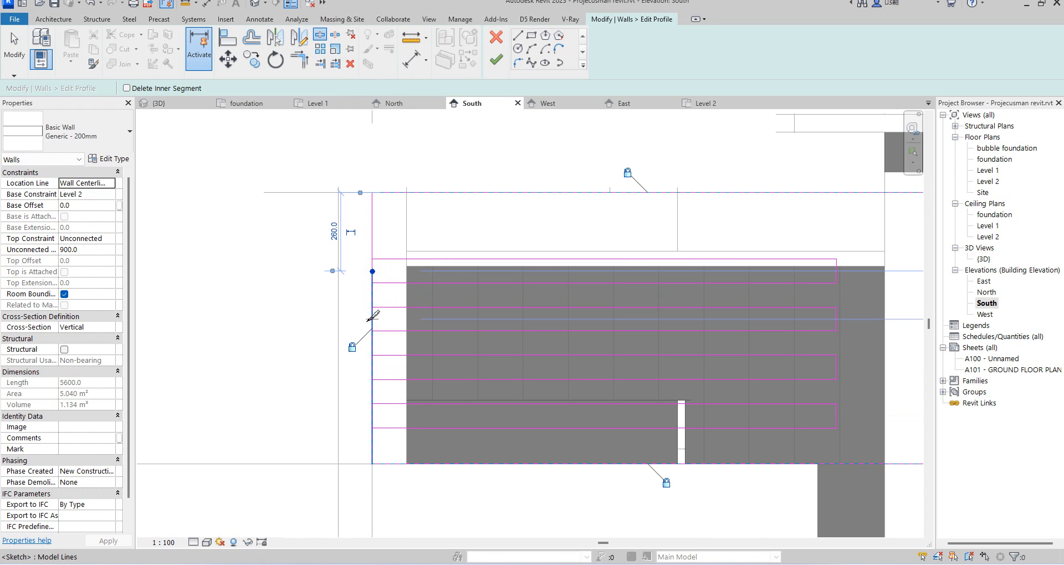
left_click(373, 319)
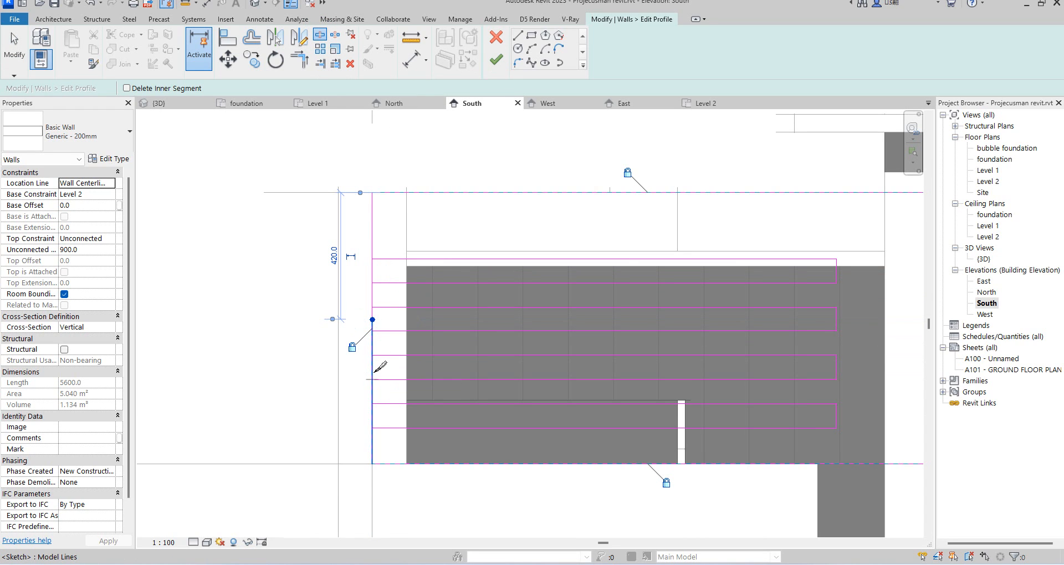
left_click(373, 416)
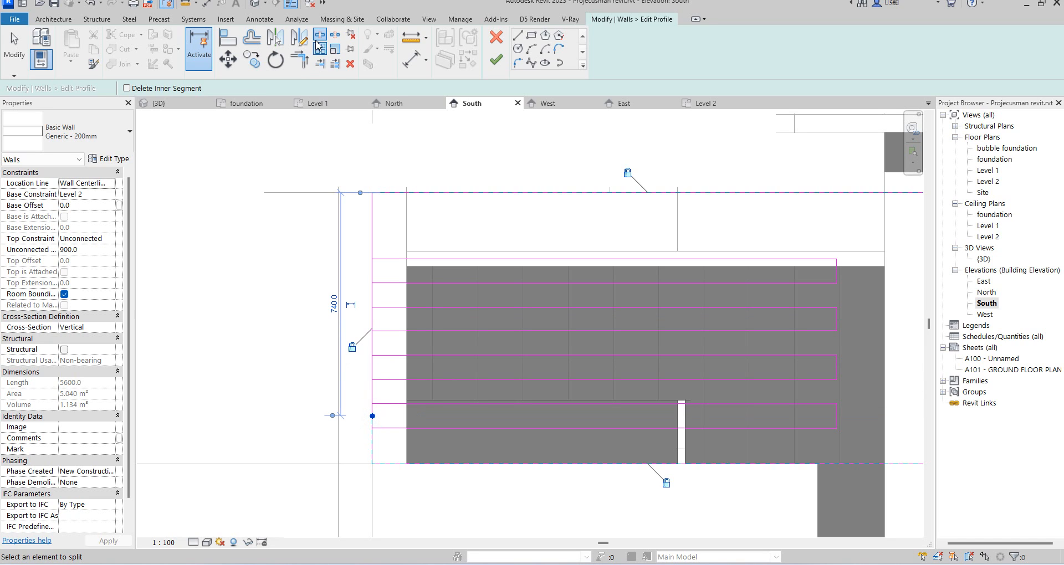
Trim the outer vertical edge segments to the horizontal lines of the upper slots so their ends become open
left_click(299, 60)
left_click(373, 245)
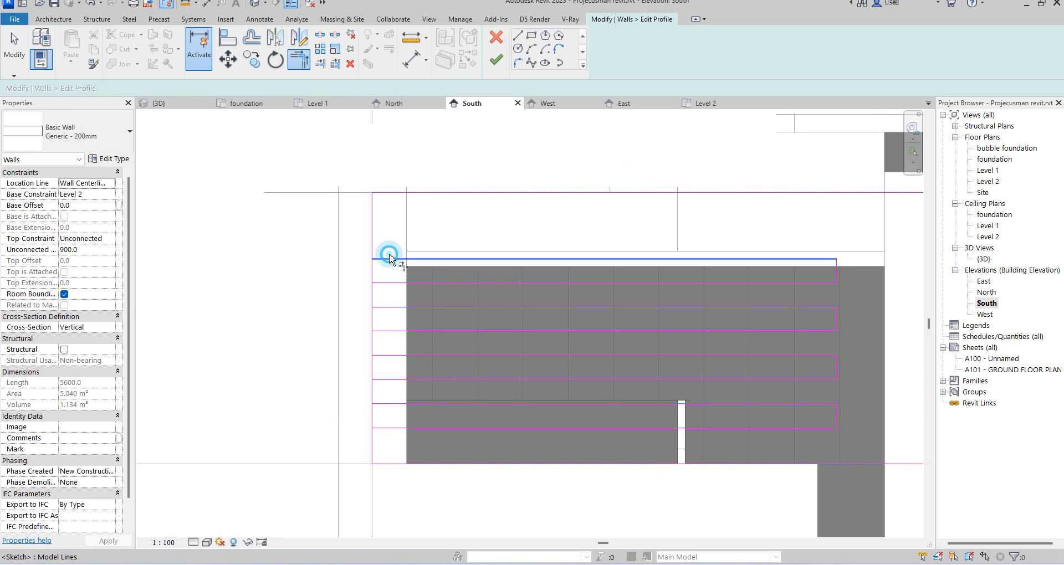
left_click(374, 239)
left_click(392, 279)
left_click(374, 292)
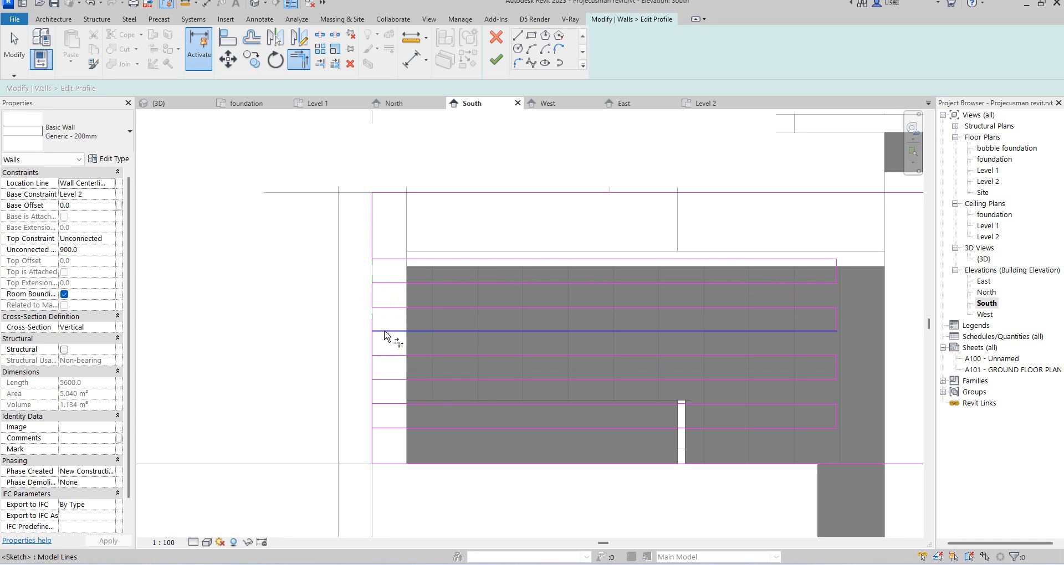
left_click(373, 297)
left_click(389, 333)
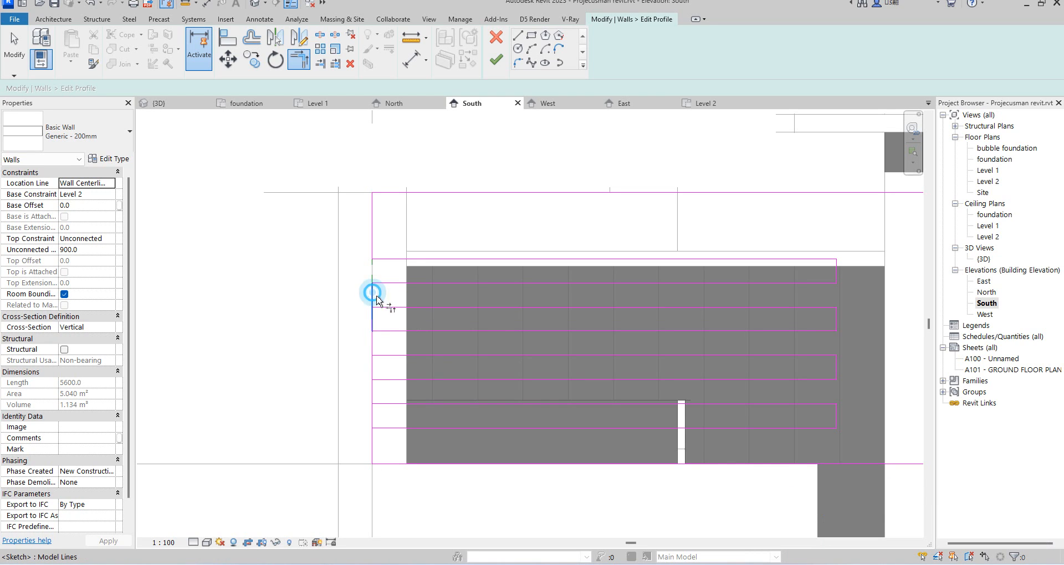
left_click(376, 344)
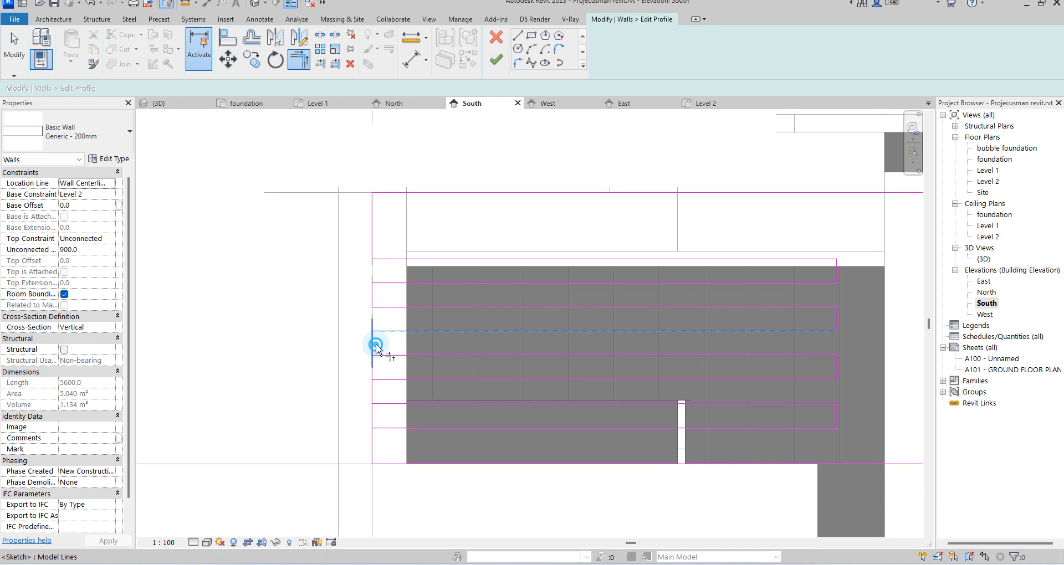
left_click(374, 349)
Trim the remaining outer edge segments to the lines of the lower slots so the profile forms one continuous loop
scroll(382, 349, "up", 2)
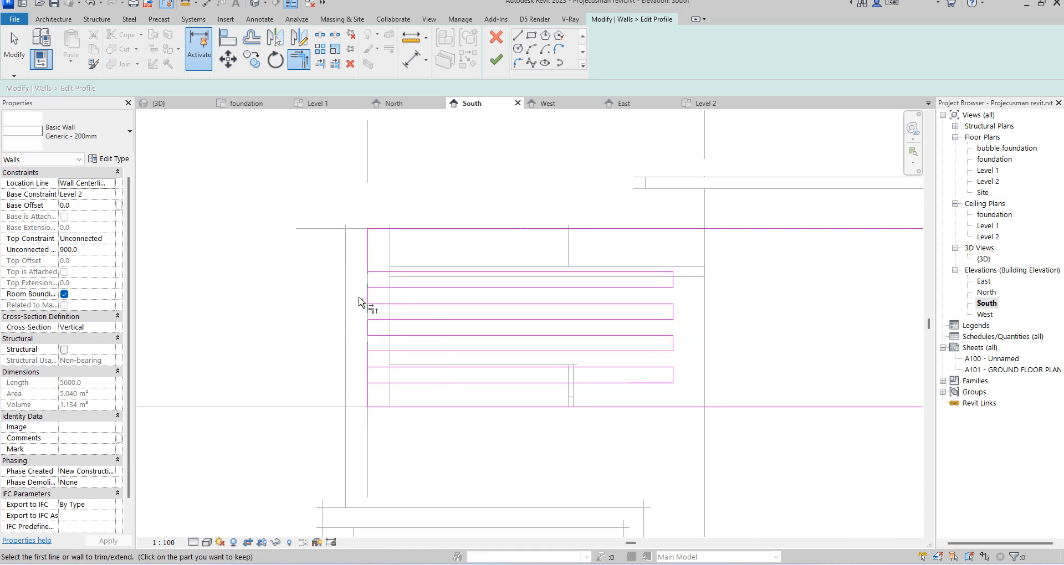
left_click(384, 345)
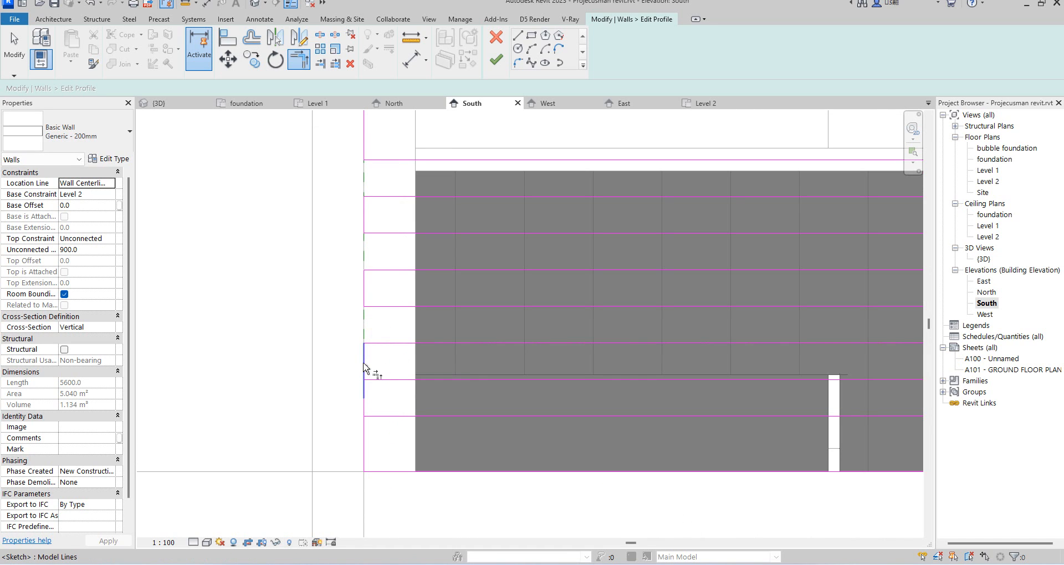
left_click(387, 381)
scroll(376, 385, "up", 3)
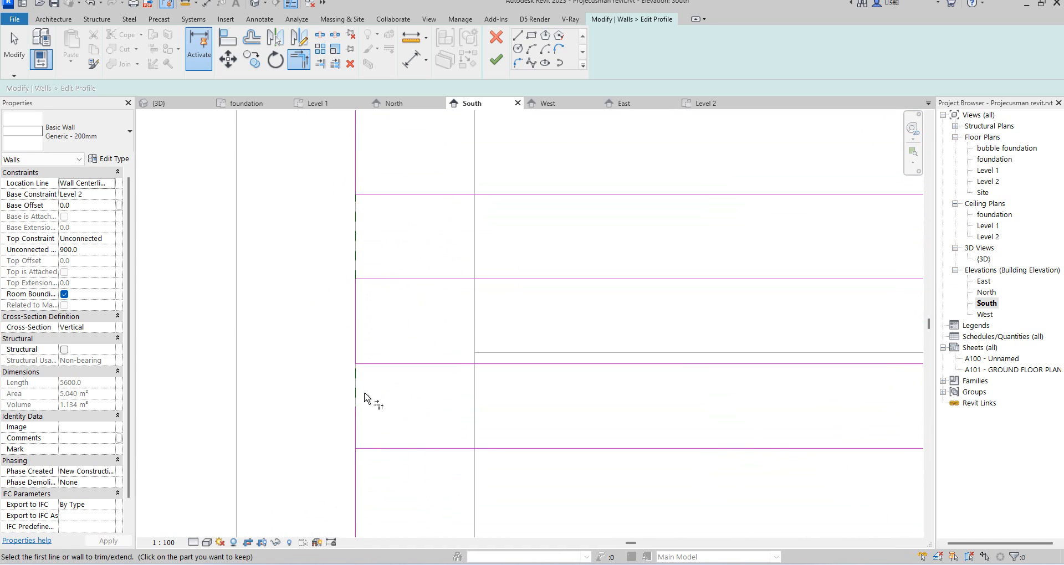
scroll(382, 410, "down", 5)
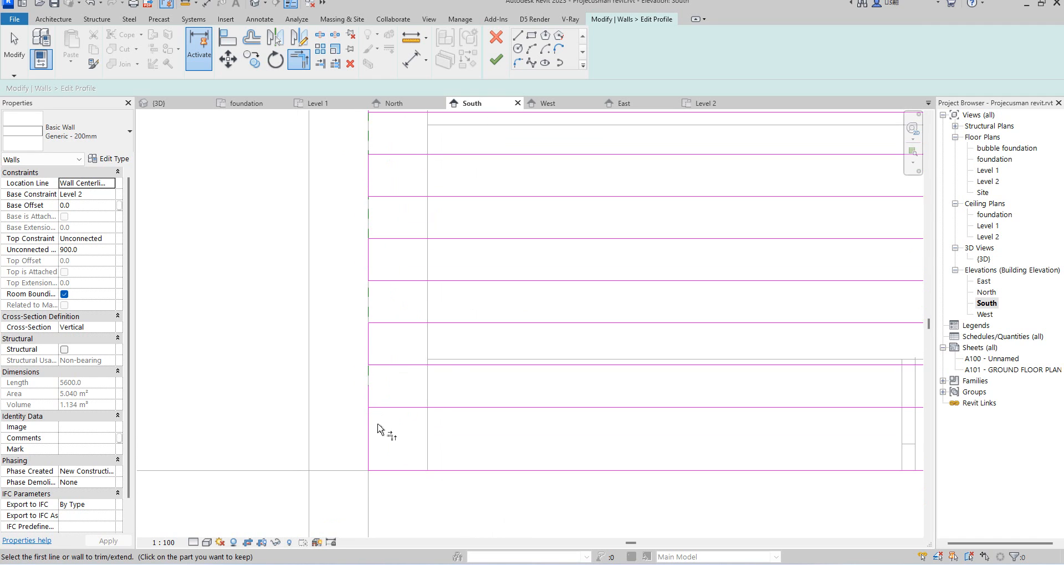
left_click(387, 413)
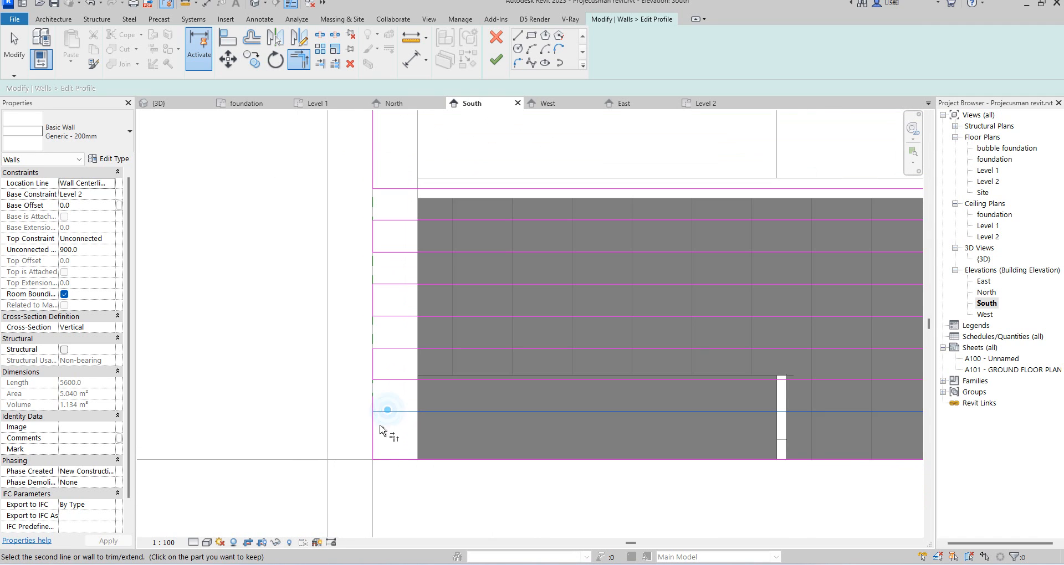
left_click(377, 432)
scroll(460, 383, "down", 1)
middle_click_drag(461, 381, 433, 331)
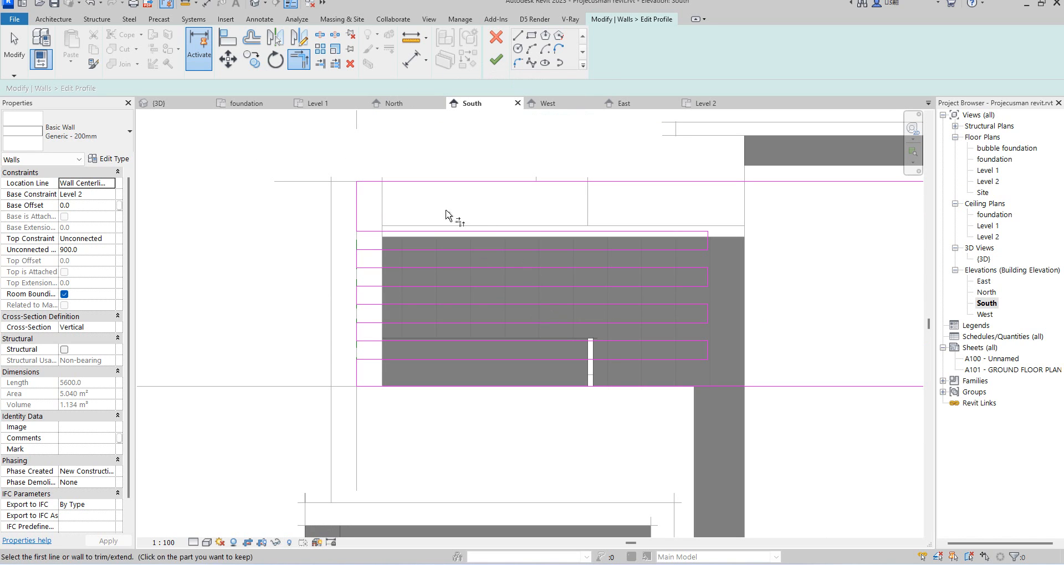
Finish the parapet wall's slotted profile and inspect the front corner in the 3D view
left_click(497, 59)
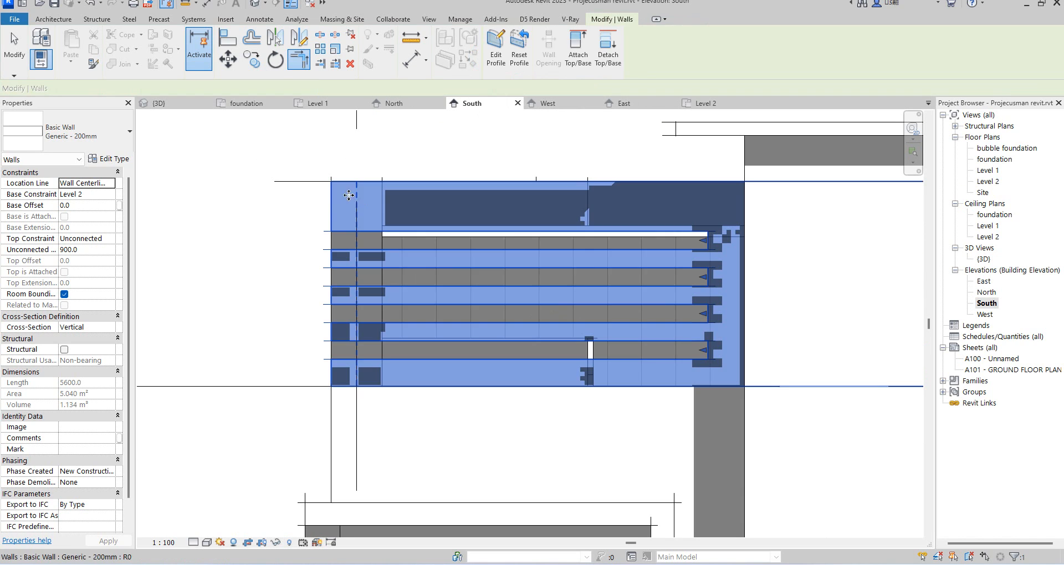
left_click(244, 256)
scroll(244, 256, "down", 3)
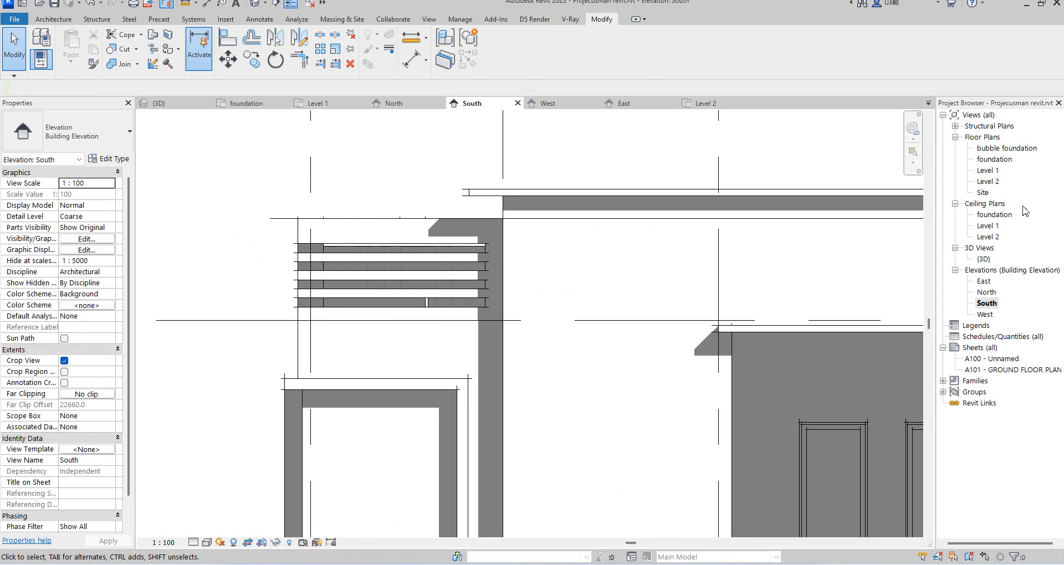
double_click(985, 259)
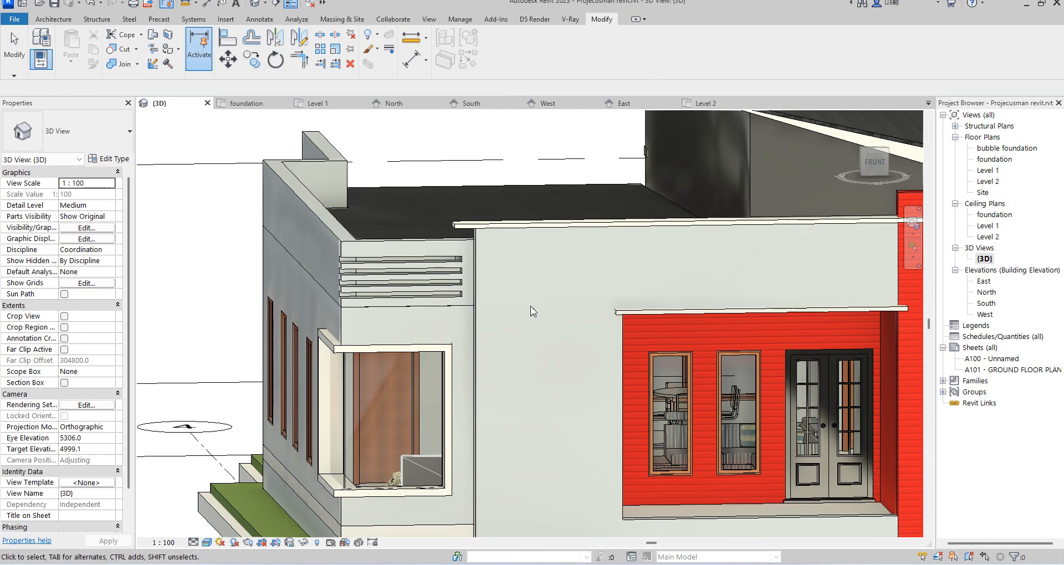
scroll(383, 263, "up", 4)
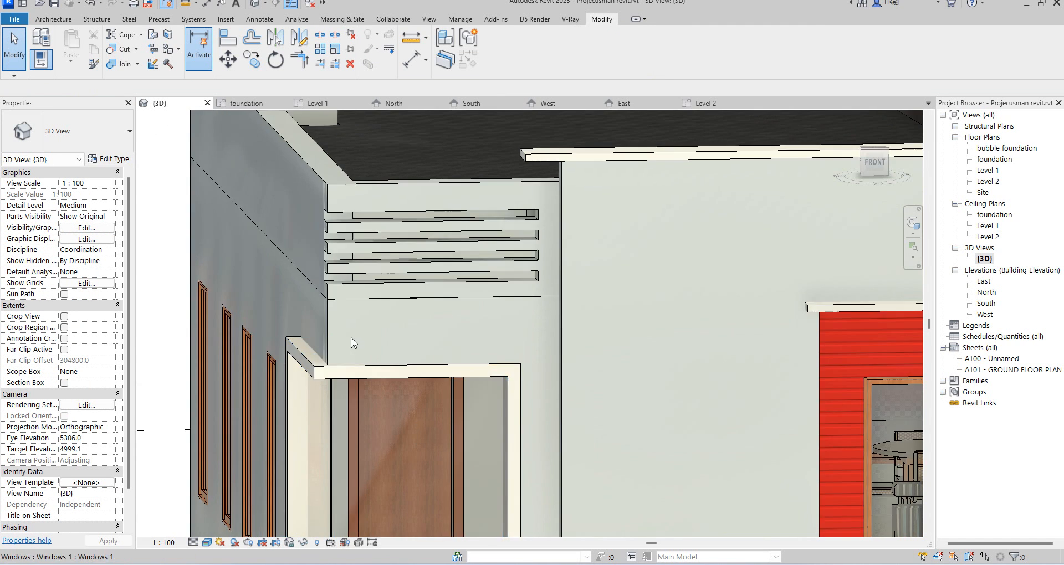
Examine the slotted parapet wall at the front corner in the 3D view and in the South elevation
scroll(576, 279, "down", 4)
scroll(525, 283, "up", 3)
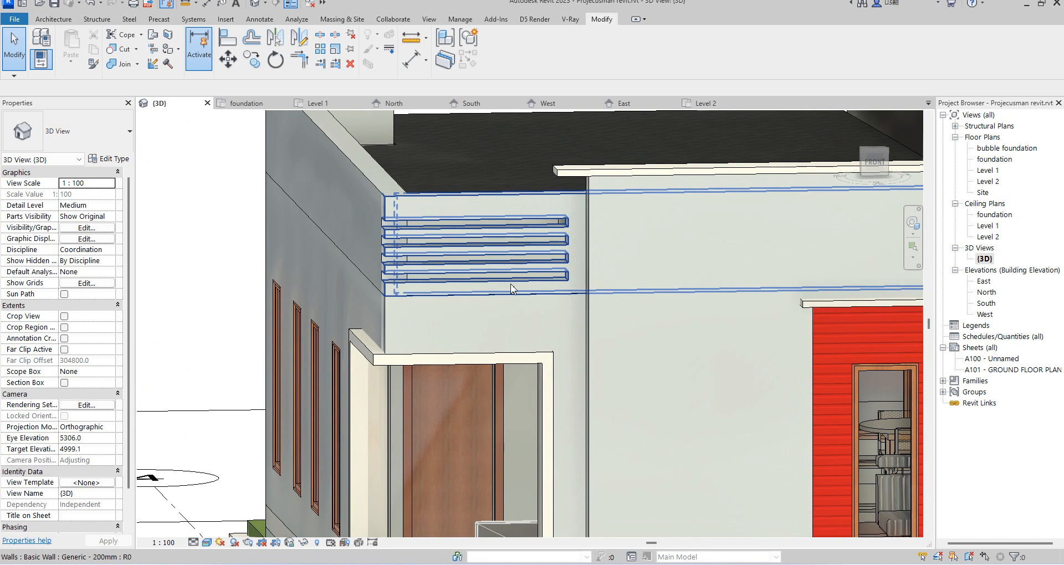
scroll(370, 285, "up", 2)
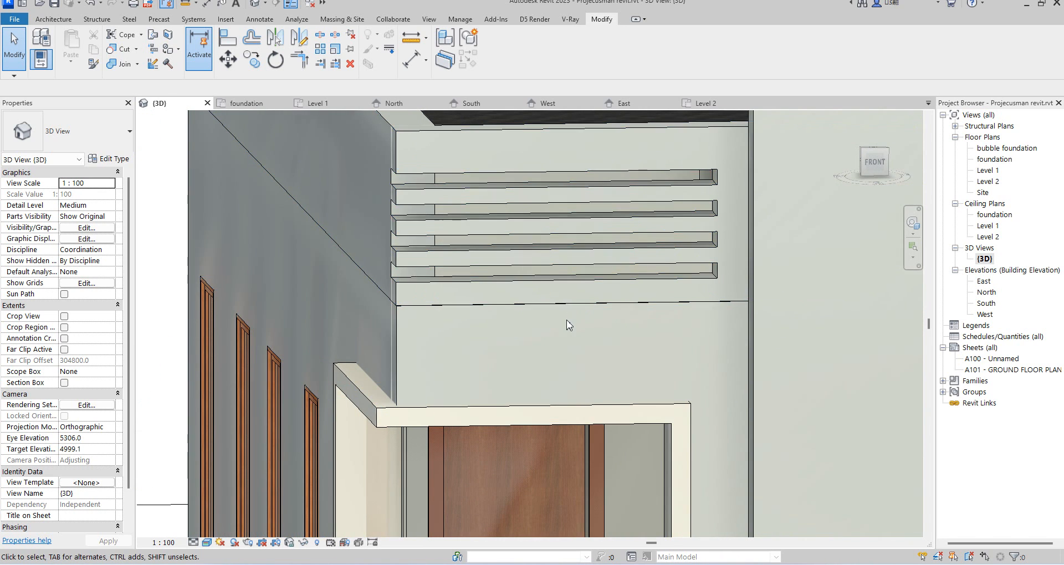
scroll(568, 320, "down", 1)
scroll(570, 326, "down", 3)
scroll(577, 314, "up", 1)
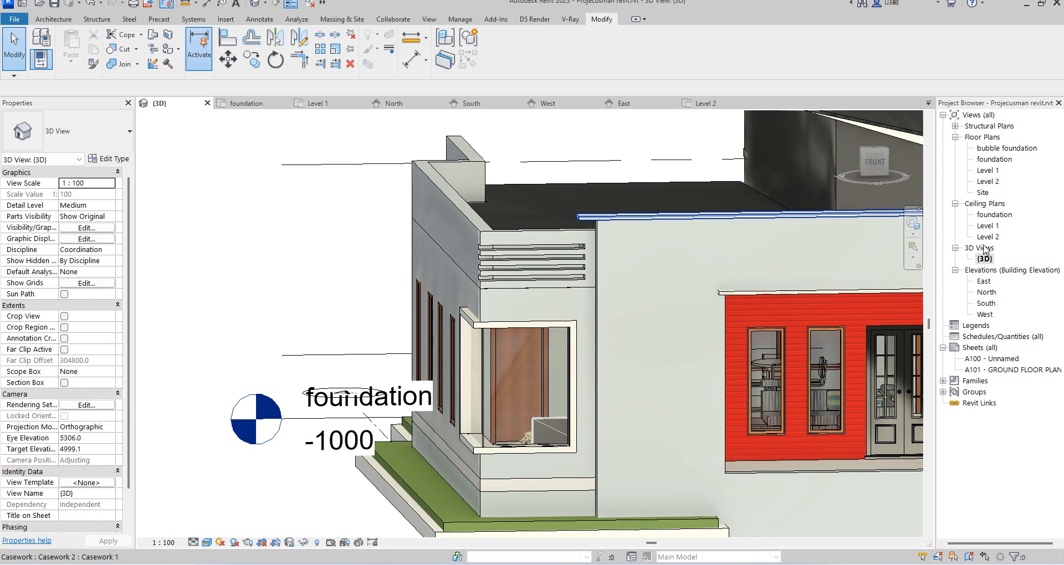
double_click(986, 303)
scroll(527, 286, "down", 5)
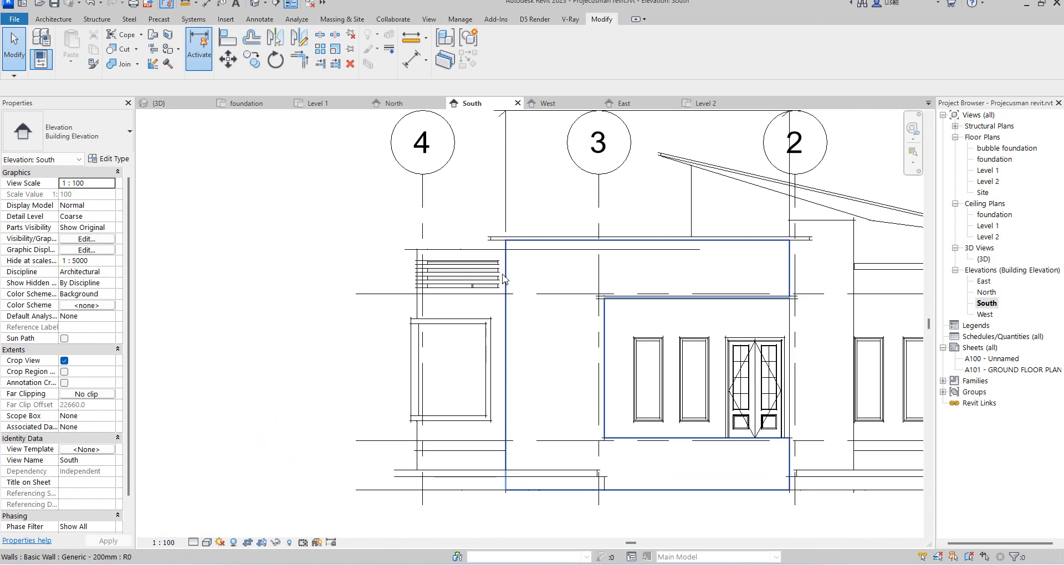
scroll(536, 294, "up", 8)
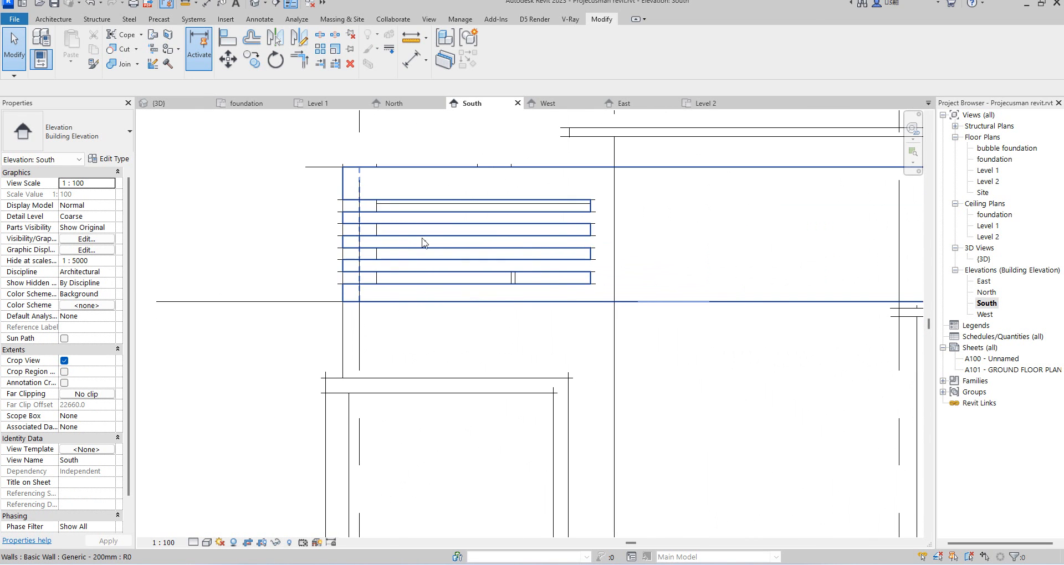
Open the Level 2 floor plan at the front corner with the slotted parapet wall
double_click(989, 181)
scroll(745, 203, "down", 3)
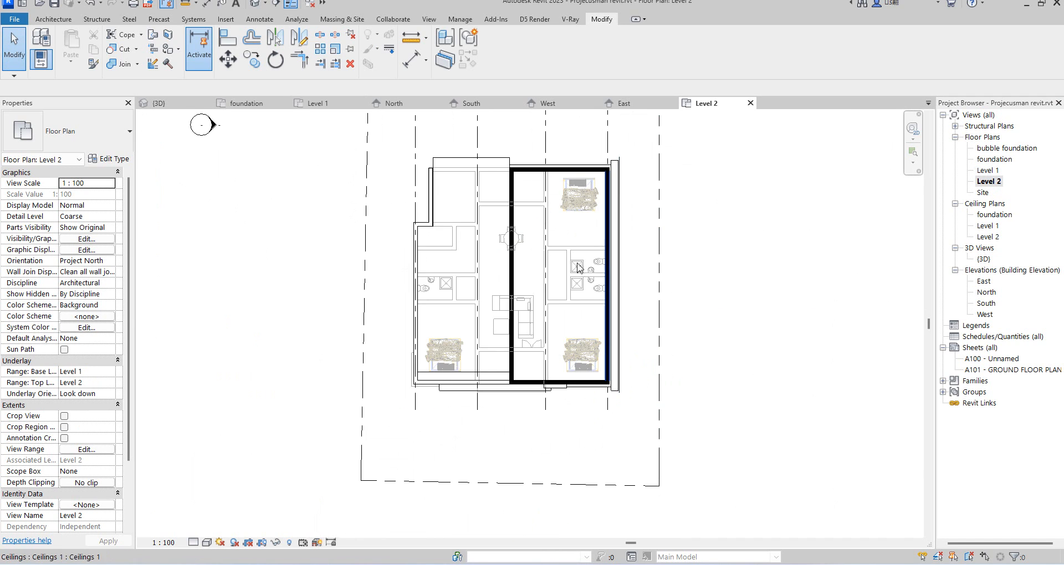
scroll(465, 443, "up", 6)
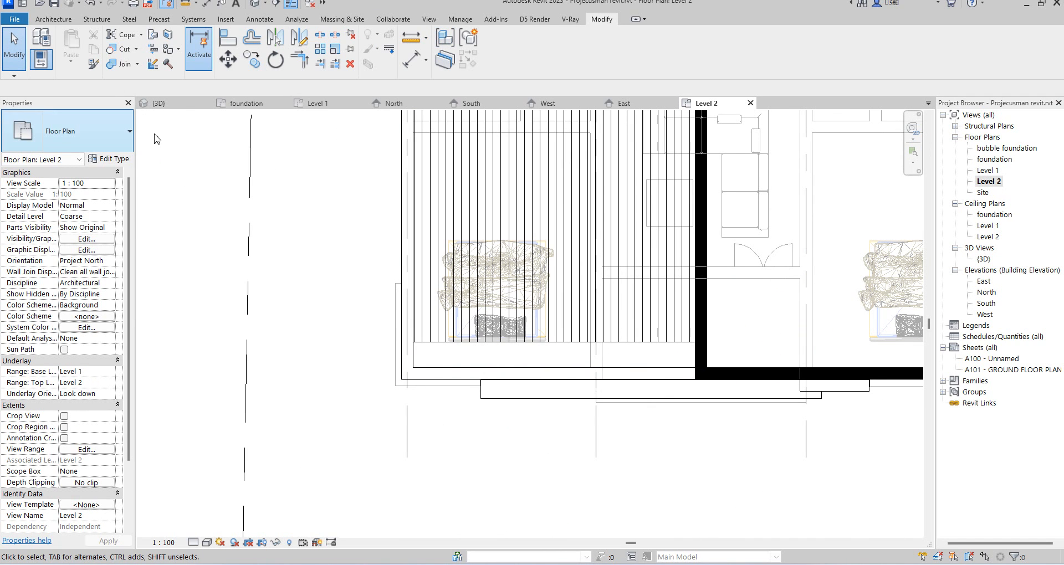
left_click(45, 19)
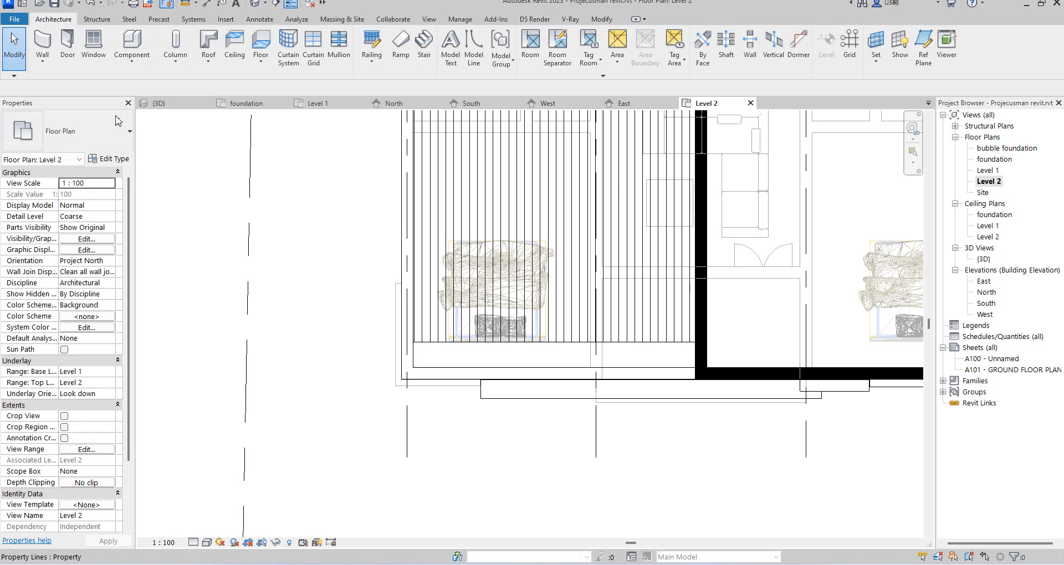
scroll(399, 381, "up", 2)
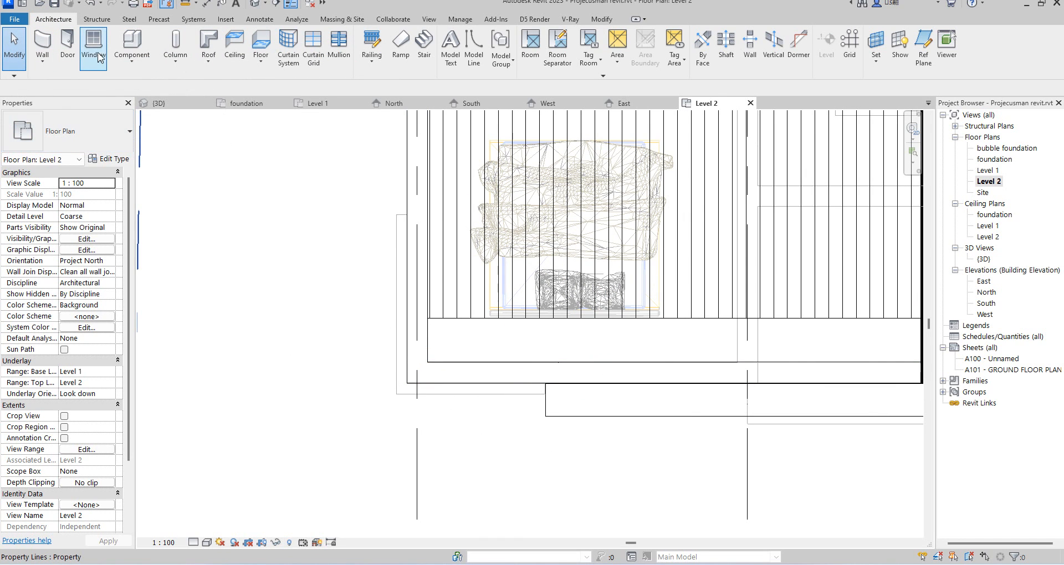
left_click(132, 58)
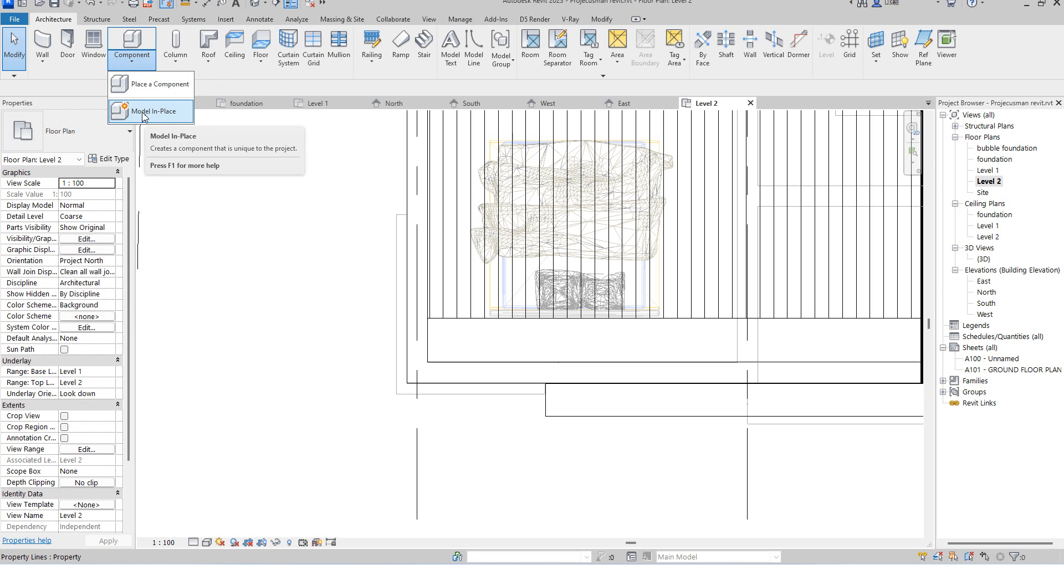
left_click(481, 409)
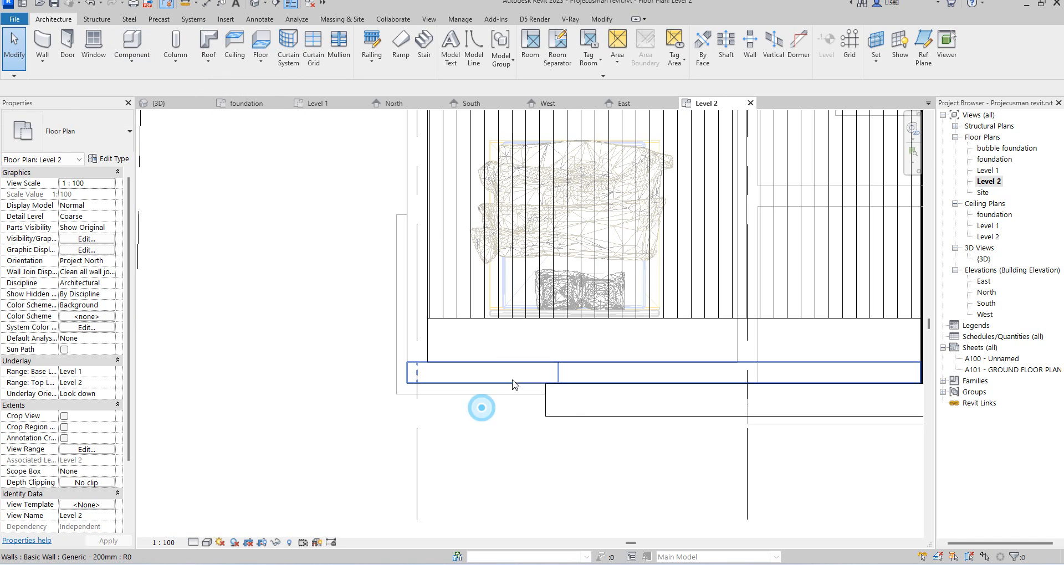
Edit the front casework strip in place and extrude a thin rectangle about 1.7 m by 30 mm inside the parapet wall, 250 mm deep
left_click(546, 414)
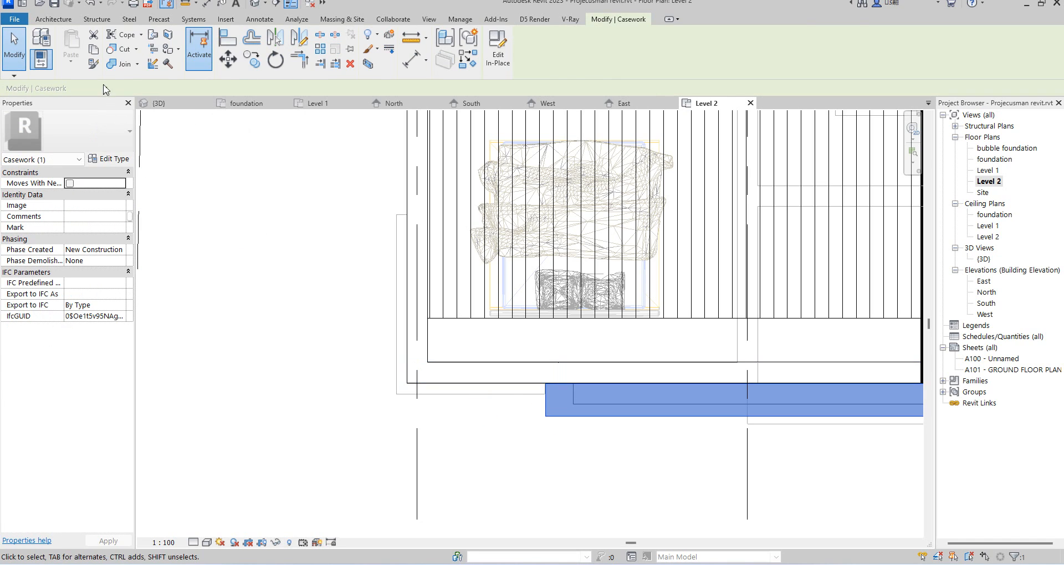
left_click(505, 63)
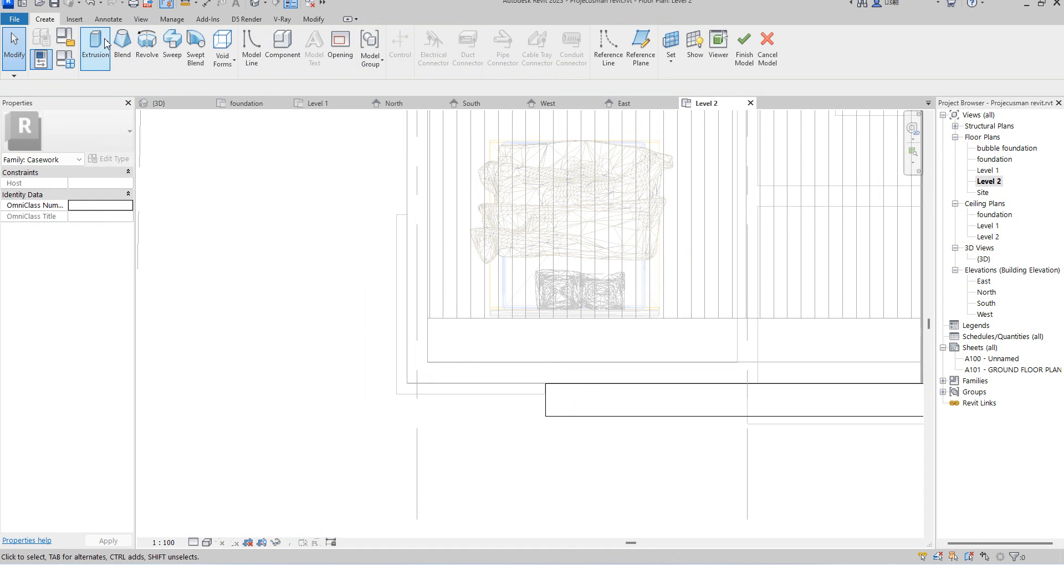
left_click(98, 55)
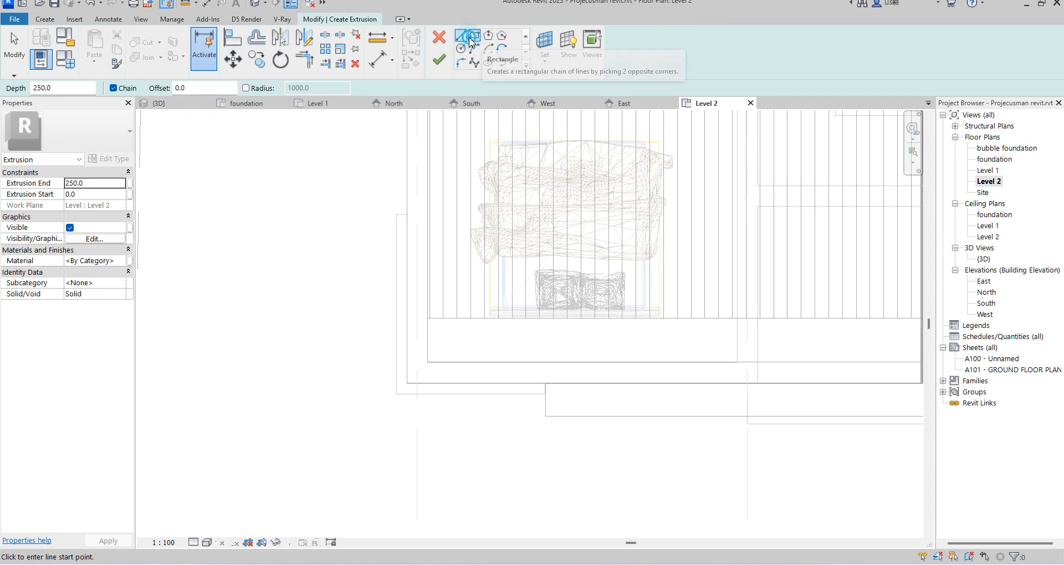
left_click(475, 36)
scroll(424, 516, "up", 5)
scroll(397, 333, "up", 2)
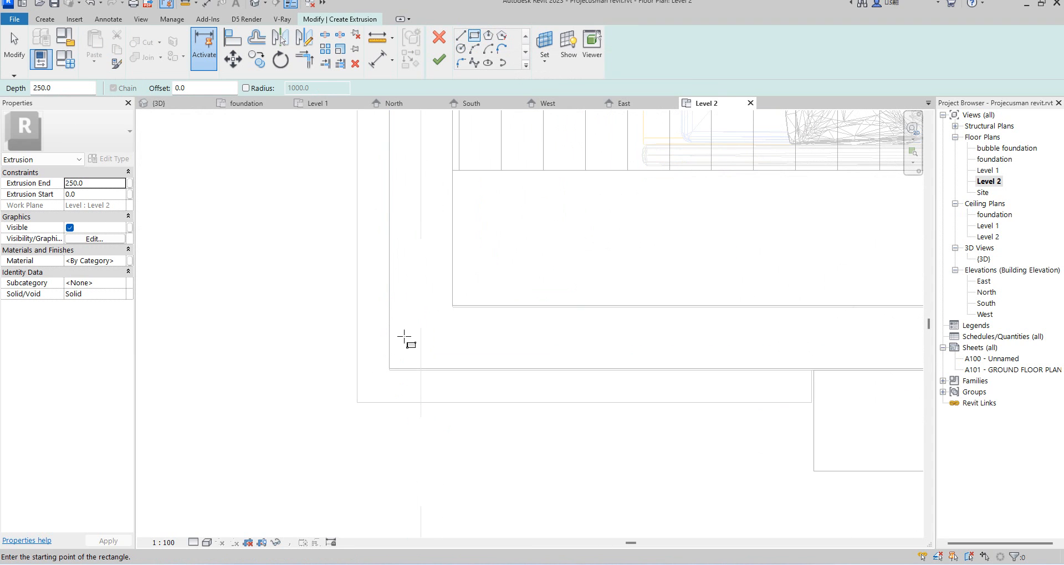
left_click(412, 329)
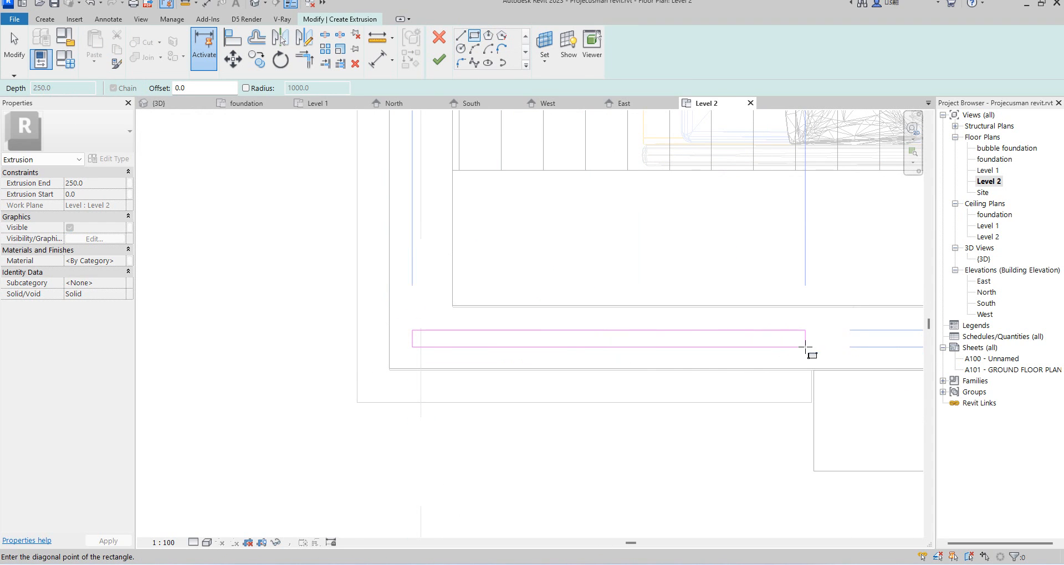
scroll(665, 366, "down", 2)
scroll(722, 361, "up", 1)
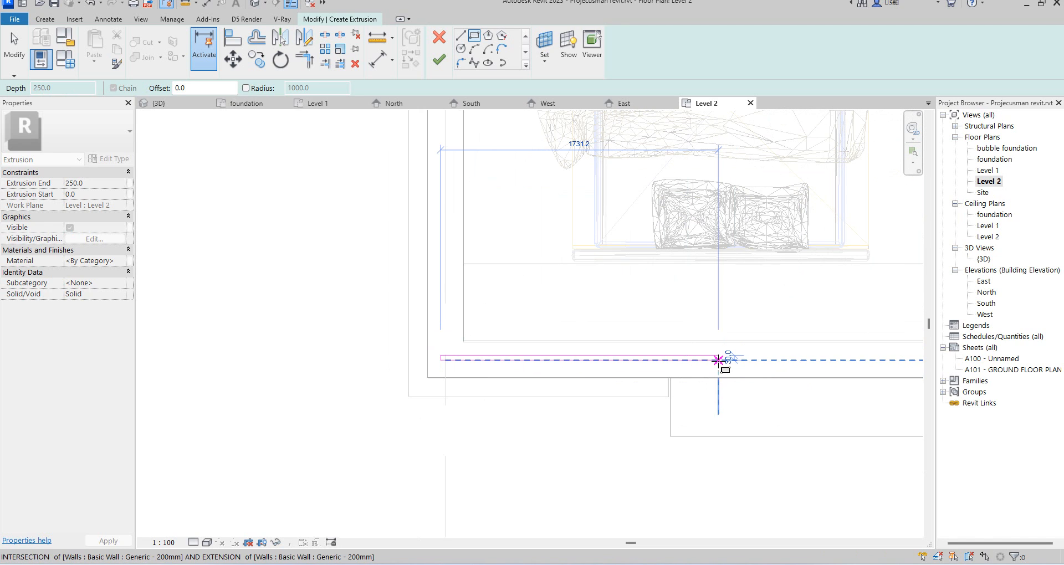
left_click(708, 361)
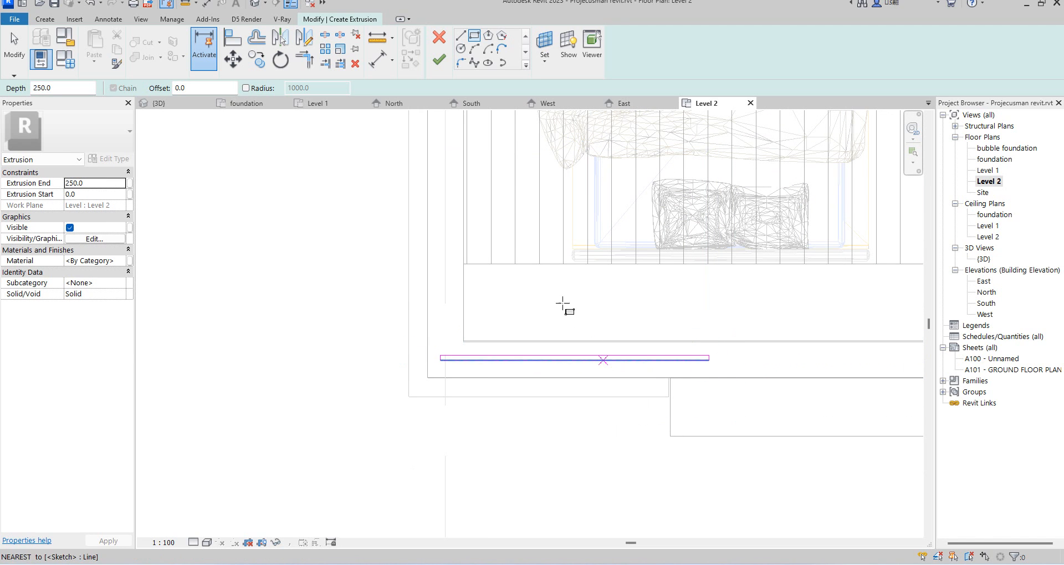
left_click(439, 63)
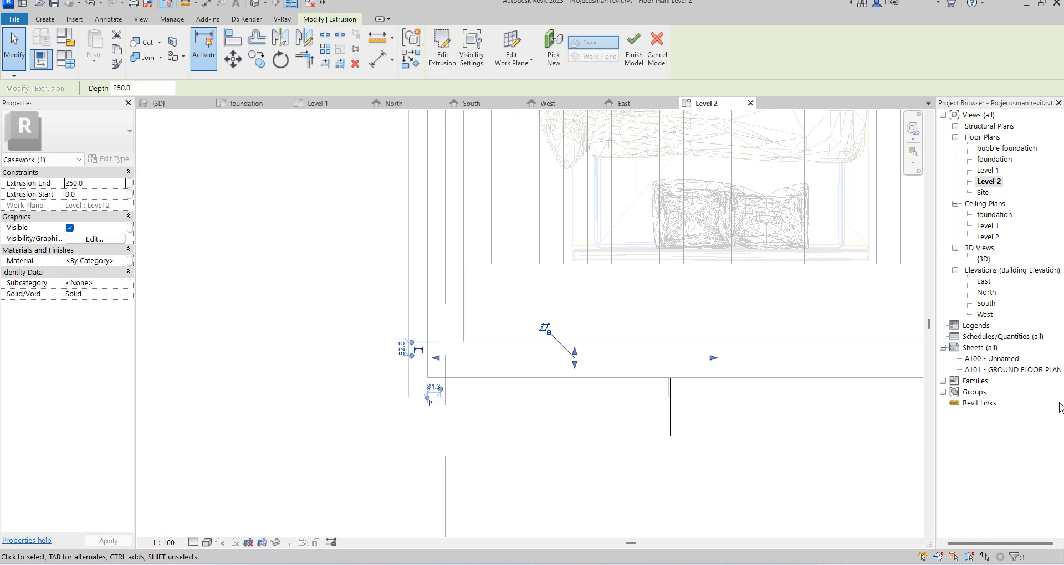
In the South elevation, stretch the extrusion's height to about 823 mm behind all slots and its outer end to the parapet wall's edge
double_click(991, 304)
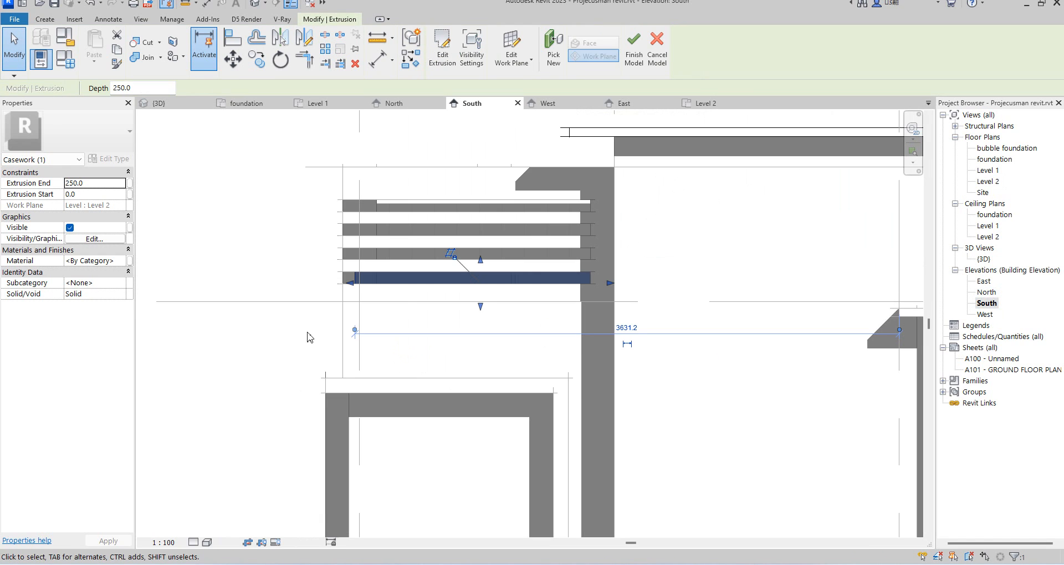
left_click_drag(481, 260, 477, 183)
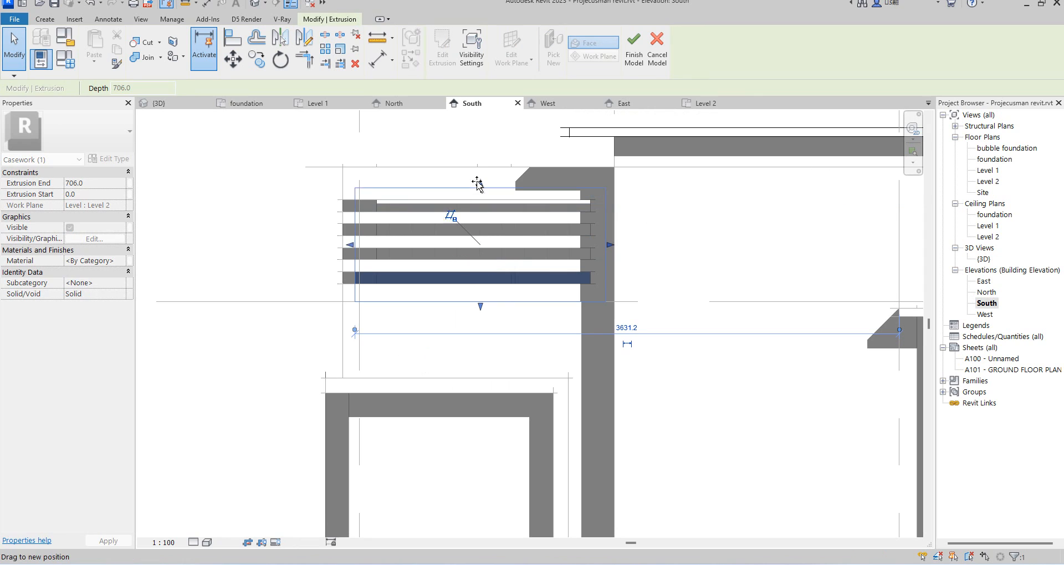
left_click_drag(350, 240, 343, 240)
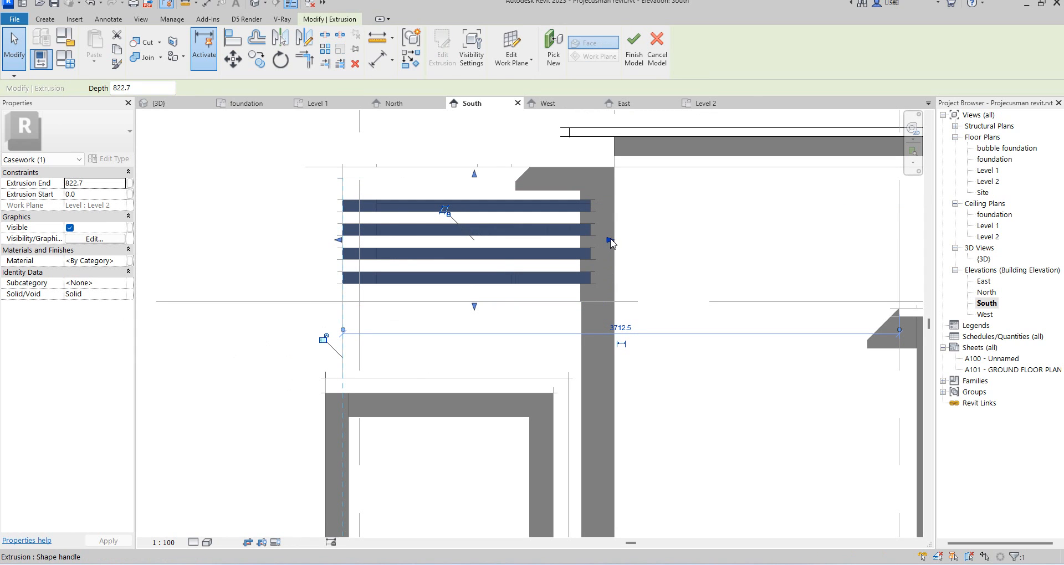
Assign the material Aluminium(1) to the extrusion behind the slots
left_click(118, 264)
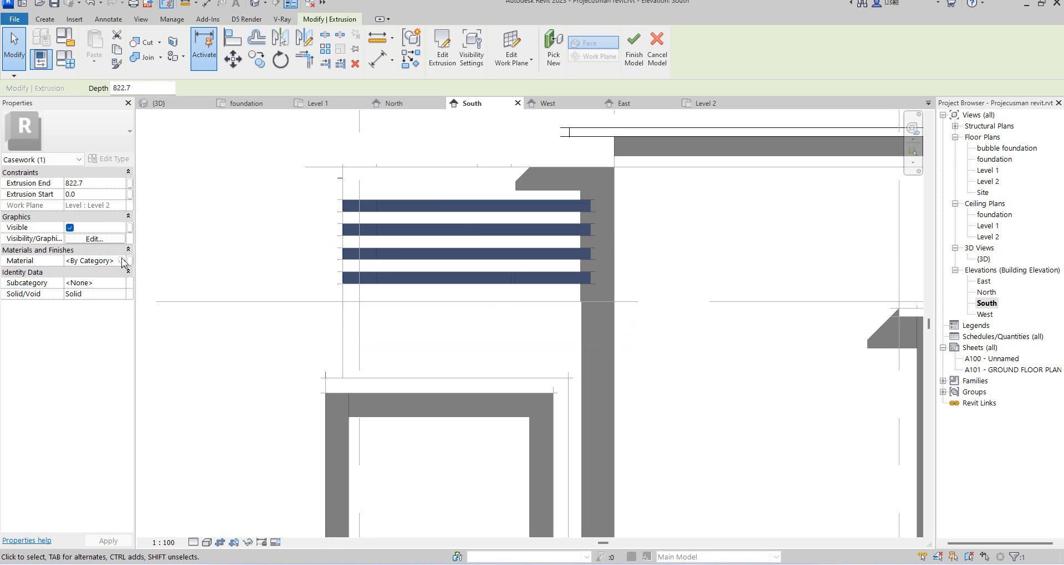
left_click(122, 259)
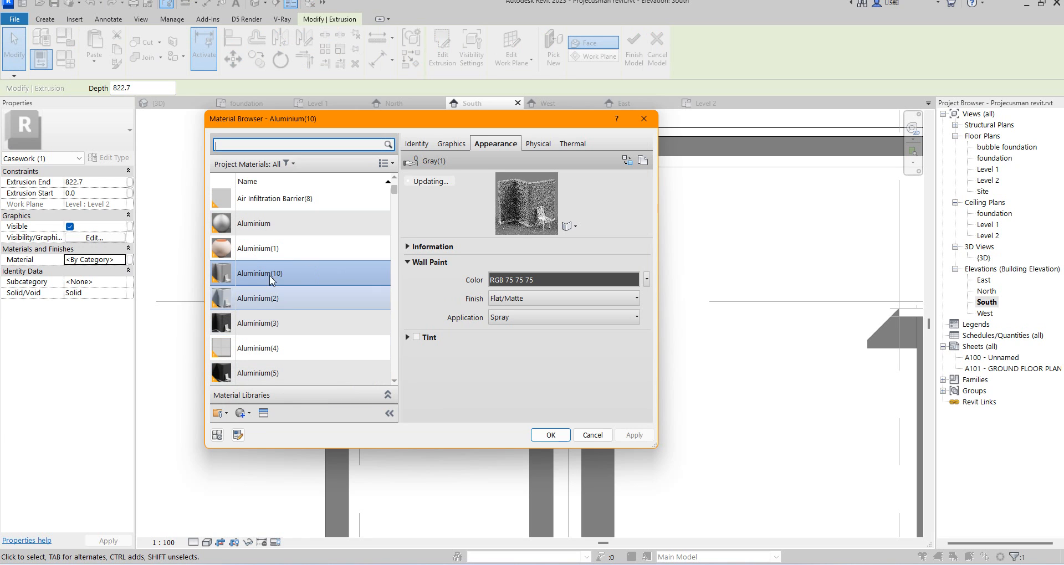
left_click(270, 253)
double_click(270, 249)
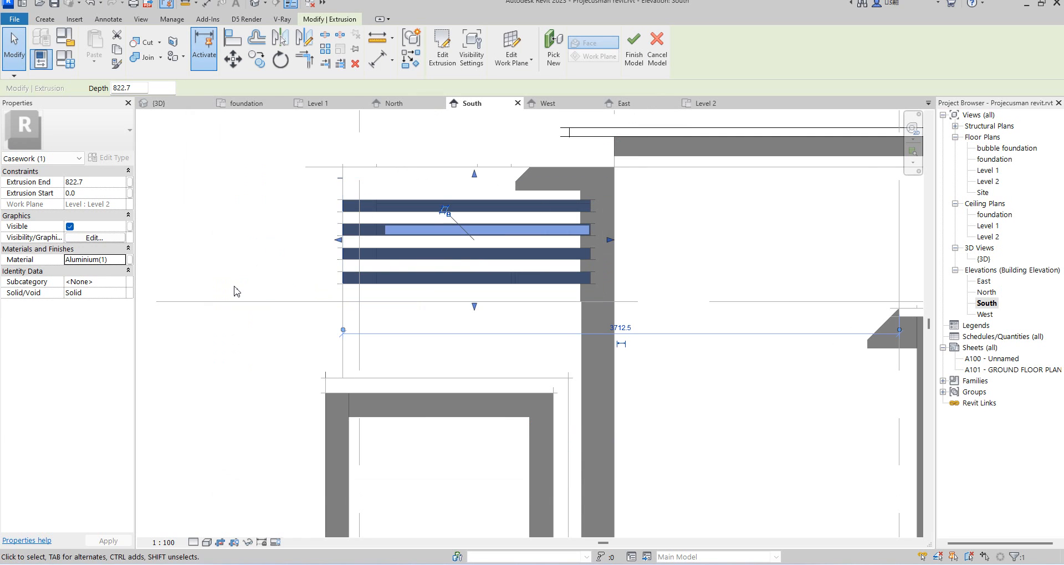
left_click(213, 266)
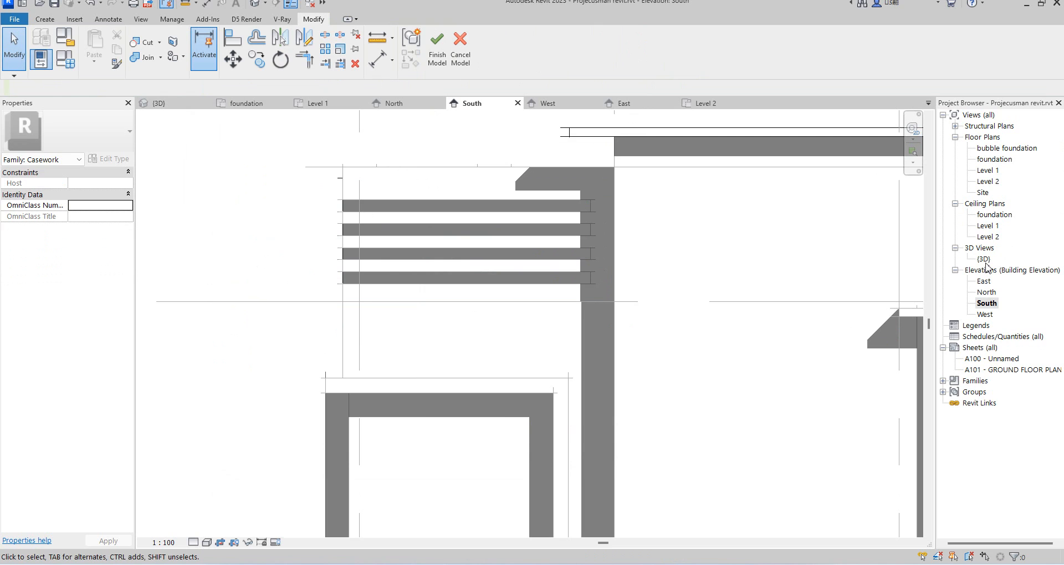
Examine in the 3D view how the extrusion fills the parapet slots and meets the wall at the outer corner
double_click(986, 261)
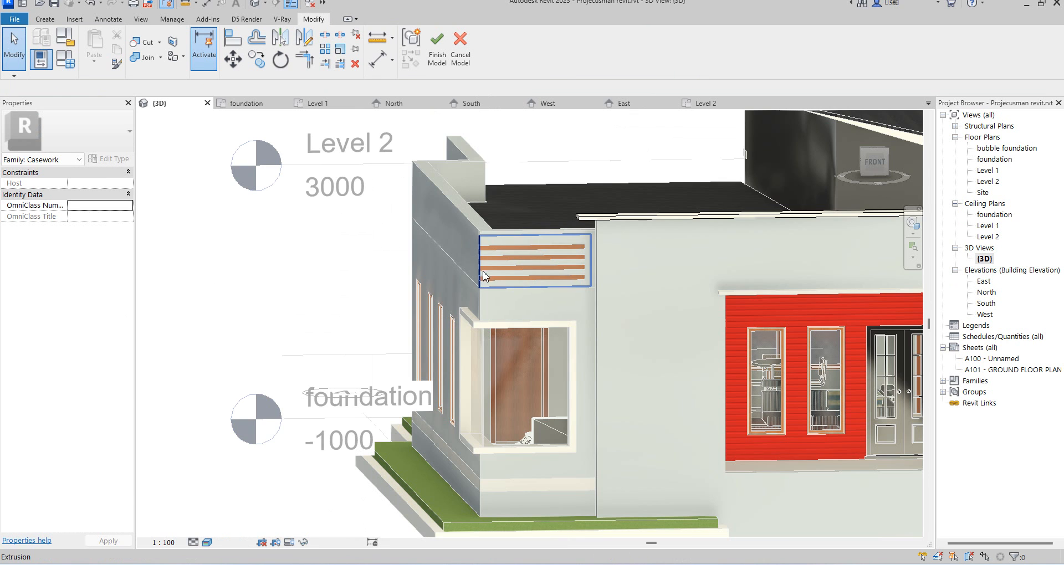
scroll(483, 264, "up", 4)
left_click(480, 261)
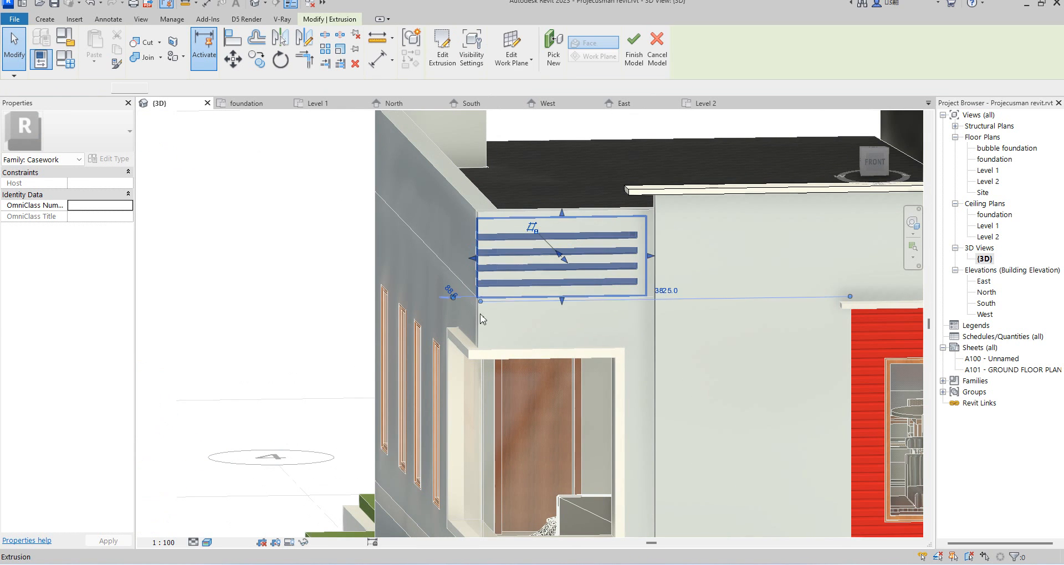
scroll(661, 255, "up", 4)
scroll(541, 305, "up", 5)
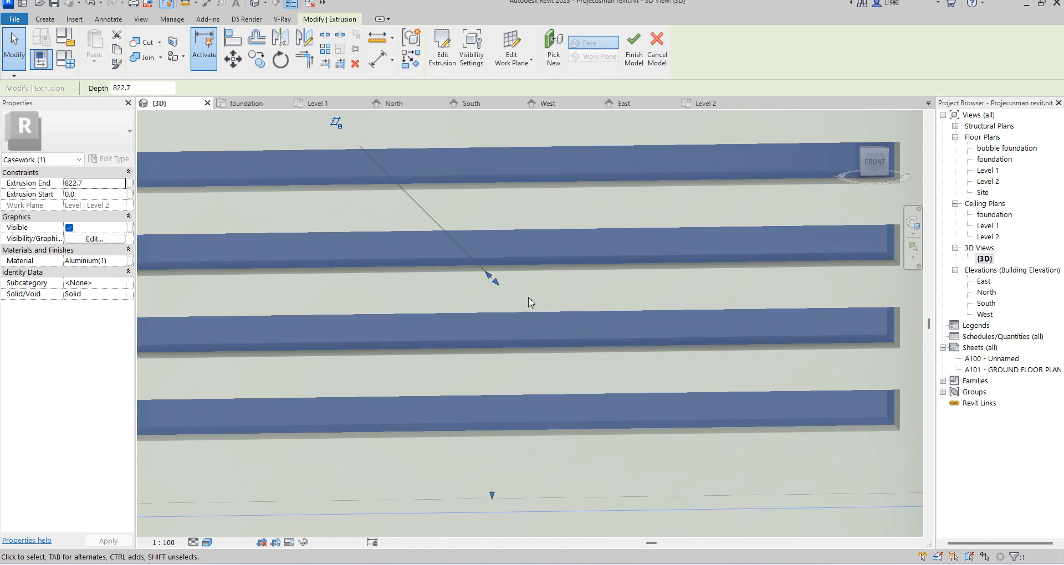
scroll(531, 323, "down", 3)
scroll(575, 428, "down", 4)
left_click(577, 435)
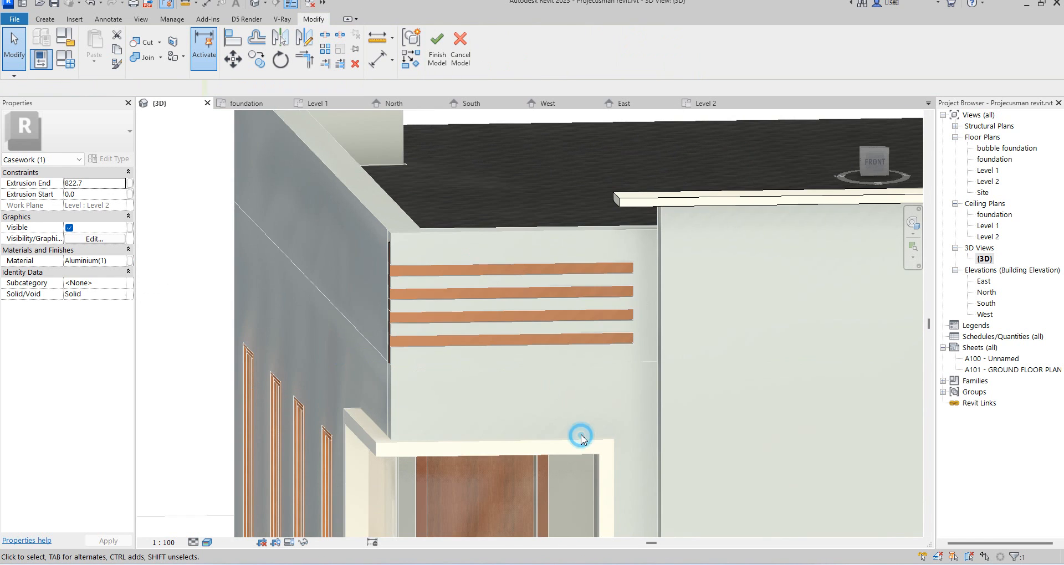
scroll(599, 404, "up", 4)
scroll(341, 319, "up", 3)
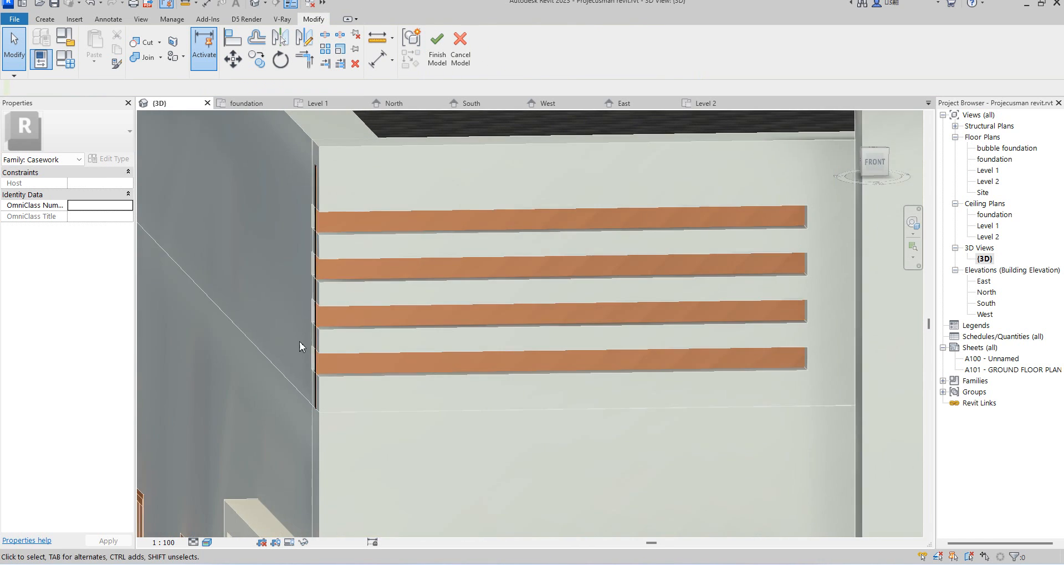
scroll(321, 340, "up", 3)
scroll(313, 311, "up", 3)
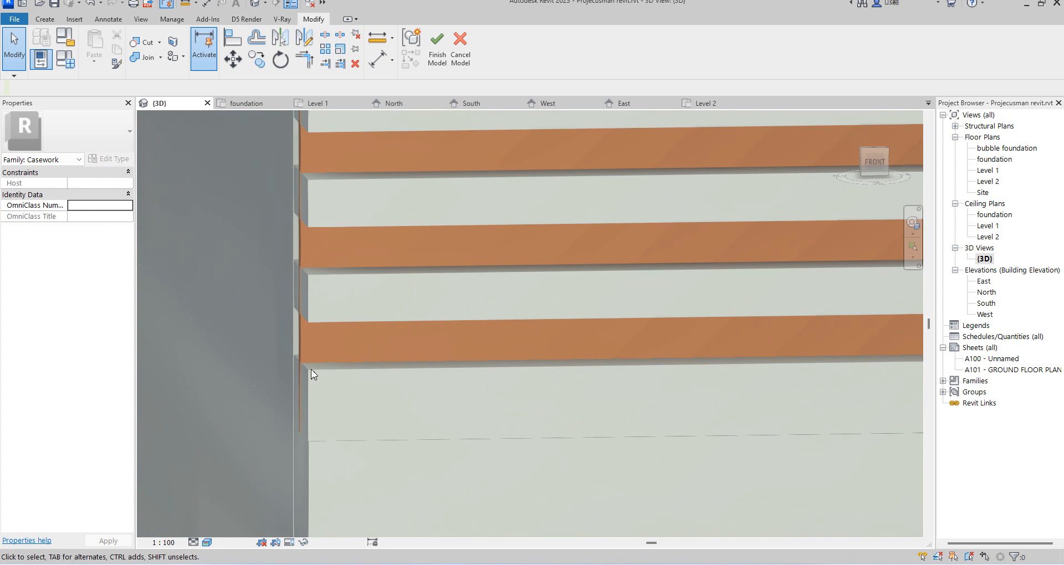
scroll(380, 432, "down", 2)
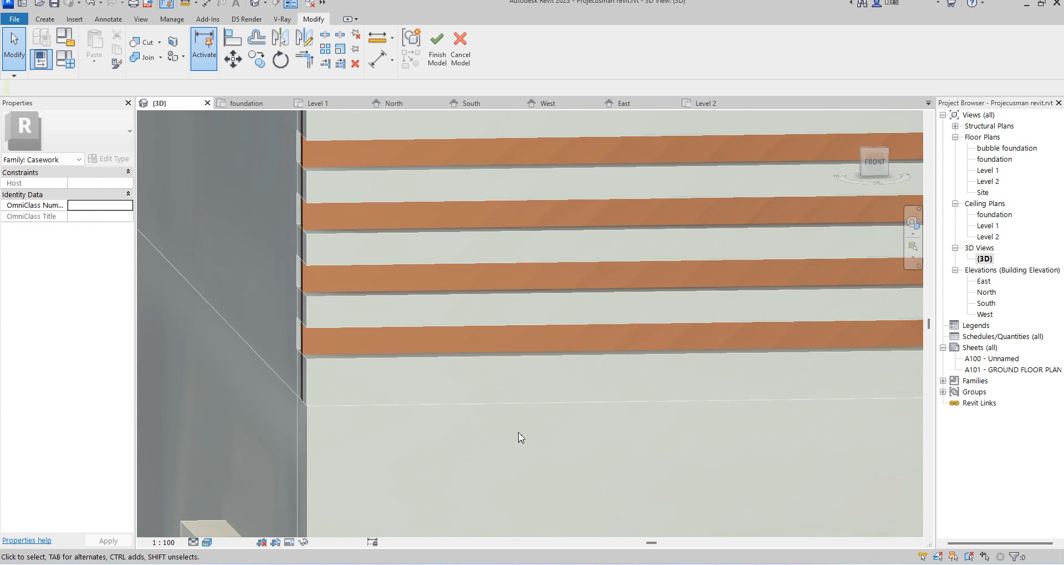
Finish the in-place casework model with the new slot panel
scroll(521, 440, "down", 5)
scroll(492, 417, "down", 3)
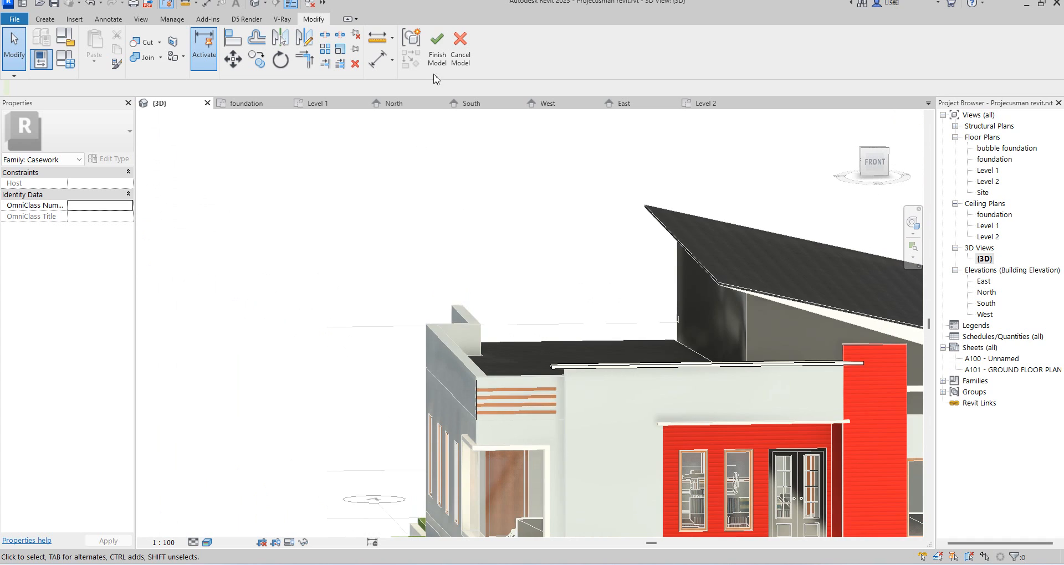
left_click(437, 47)
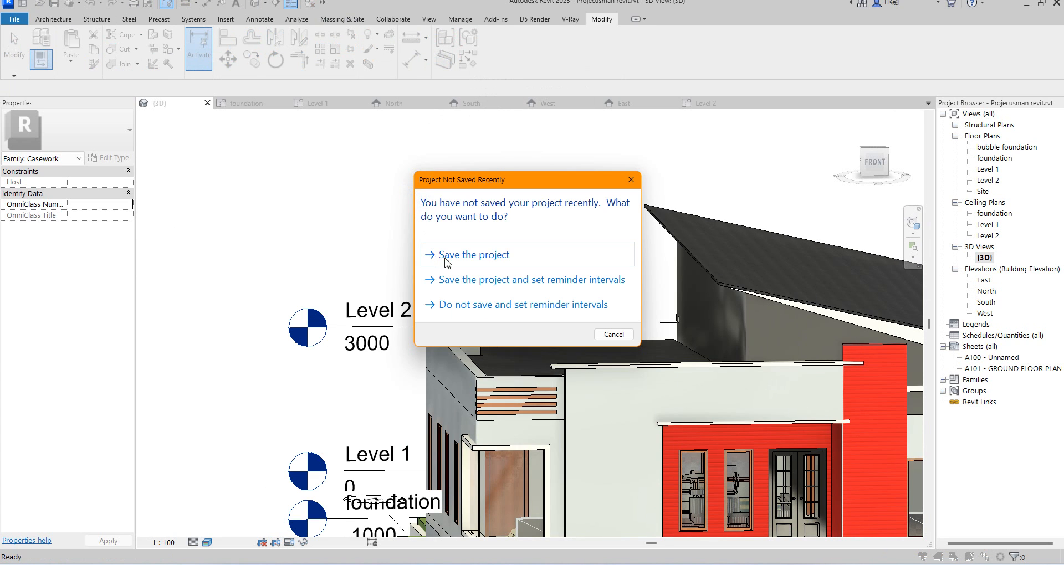
Save the project with the new parapet slot panel
left_click(495, 254)
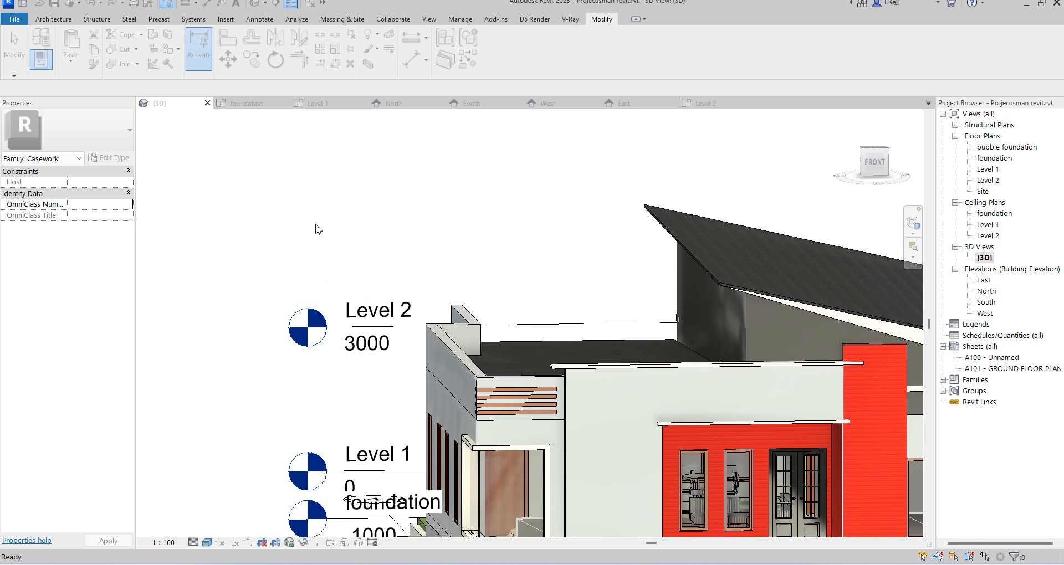
scroll(318, 231, "down", 5)
scroll(412, 317, "up", 6)
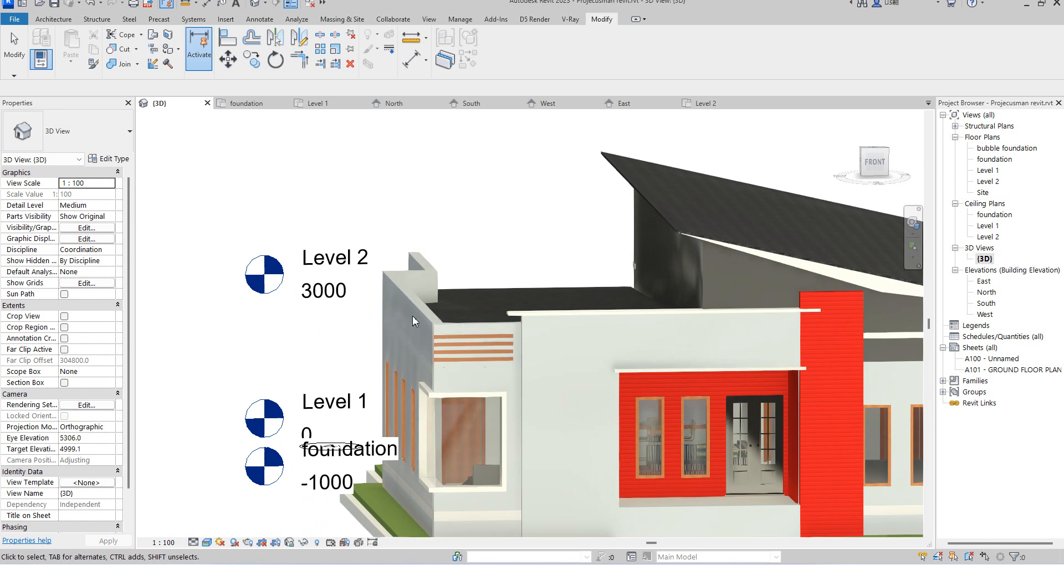
scroll(485, 311, "down", 3)
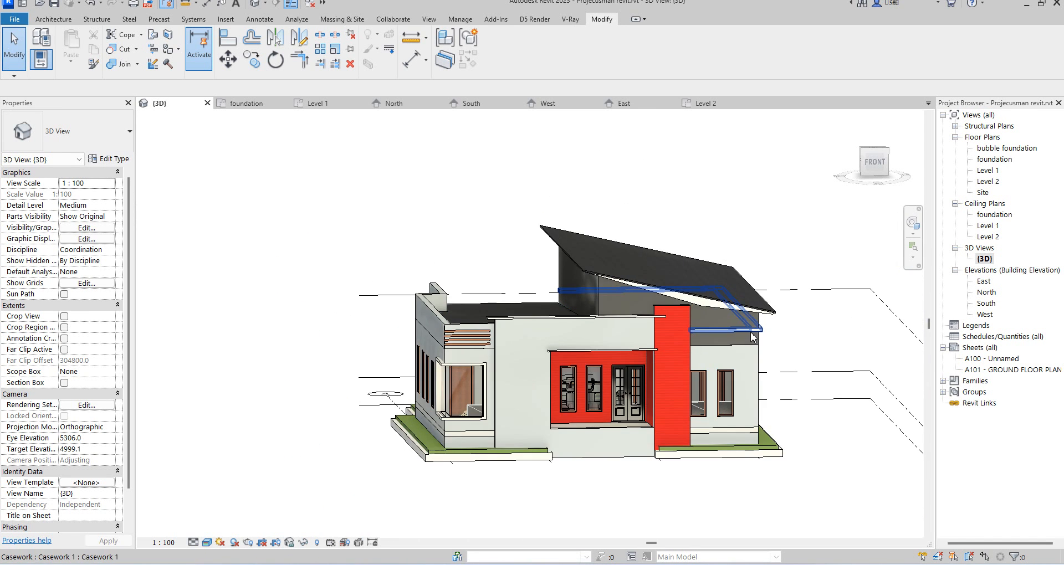
scroll(524, 330, "up", 5)
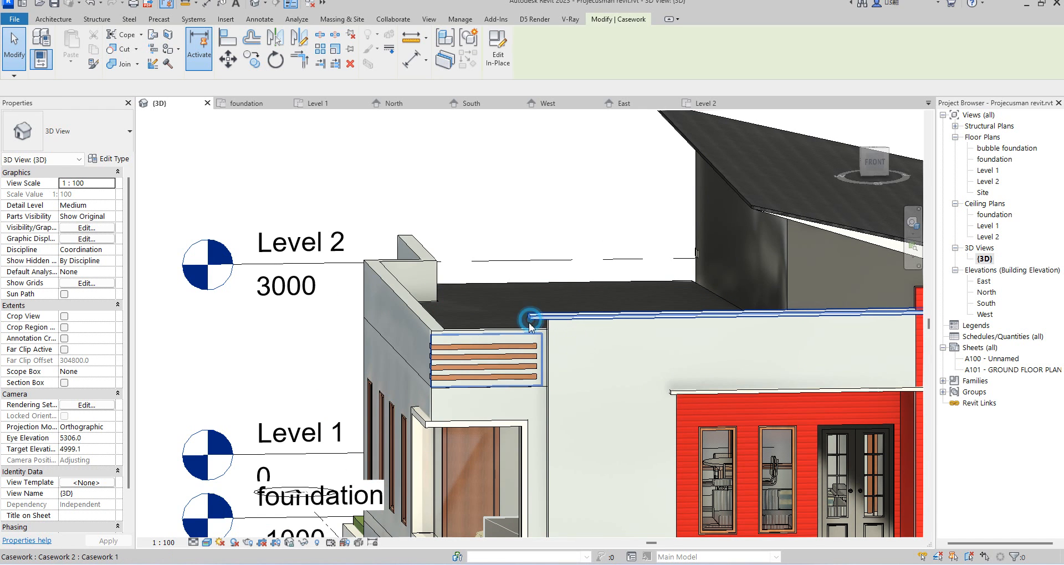
Open the in-place casework with the slot panel and roof-edge trim for editing in the South elevation
left_click(531, 327)
scroll(515, 340, "down", 3)
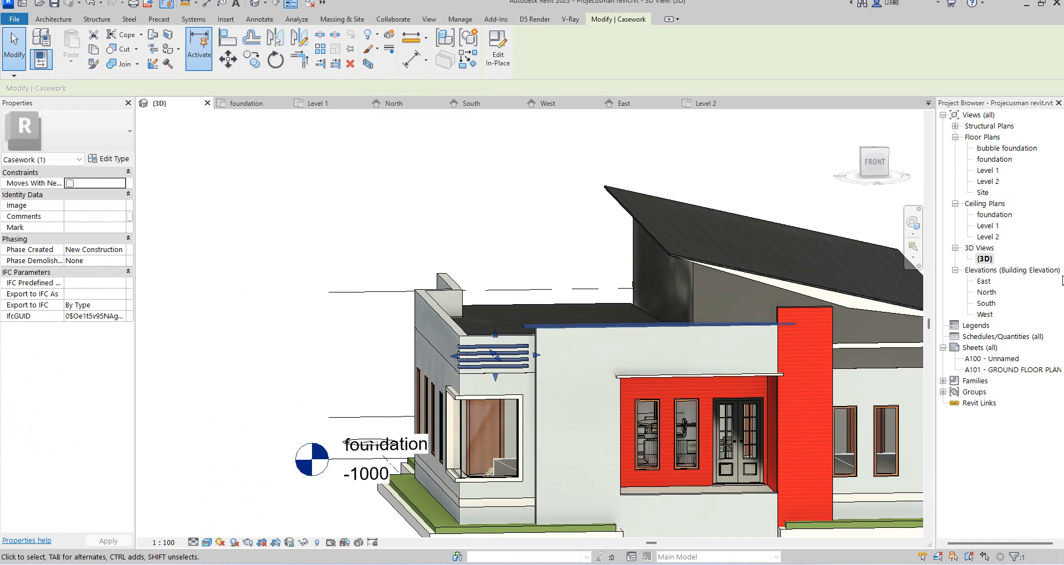
double_click(987, 303)
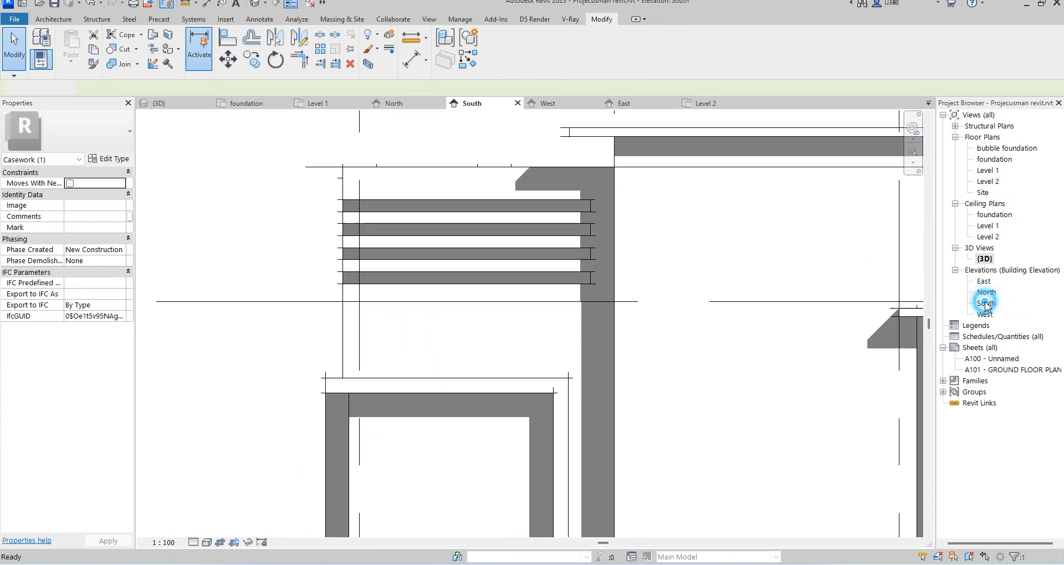
scroll(637, 307, "down", 2)
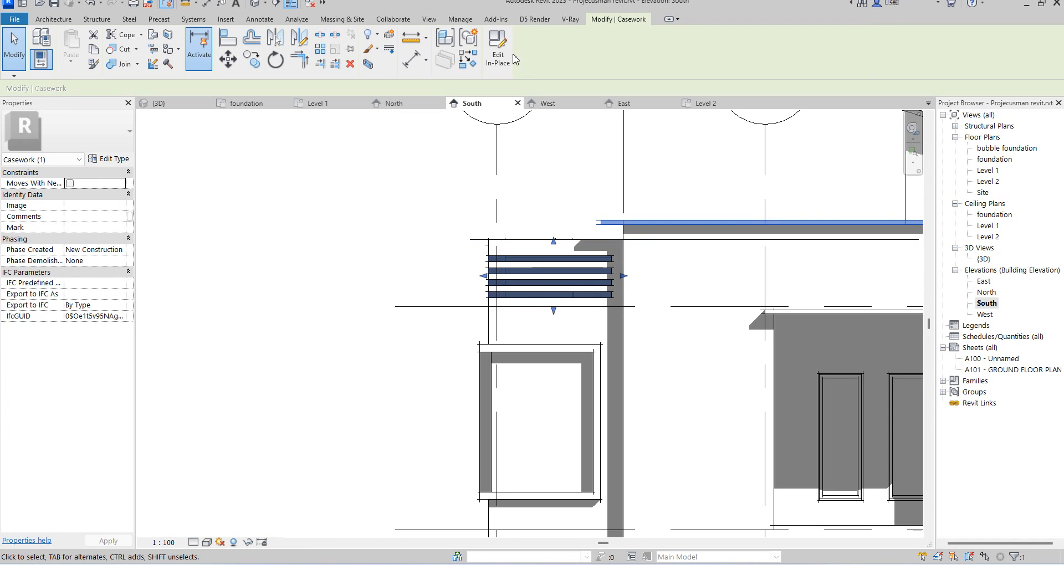
left_click(498, 55)
Copy the upper roof-edge sweep down onto the top of the slotted corner's parapet wall
left_click(617, 222)
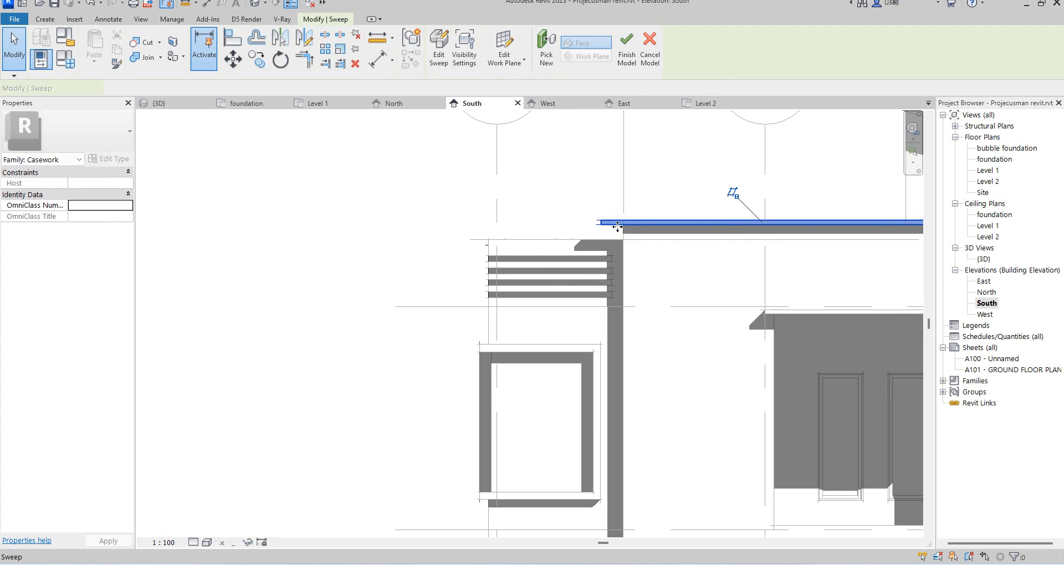
left_click(256, 59)
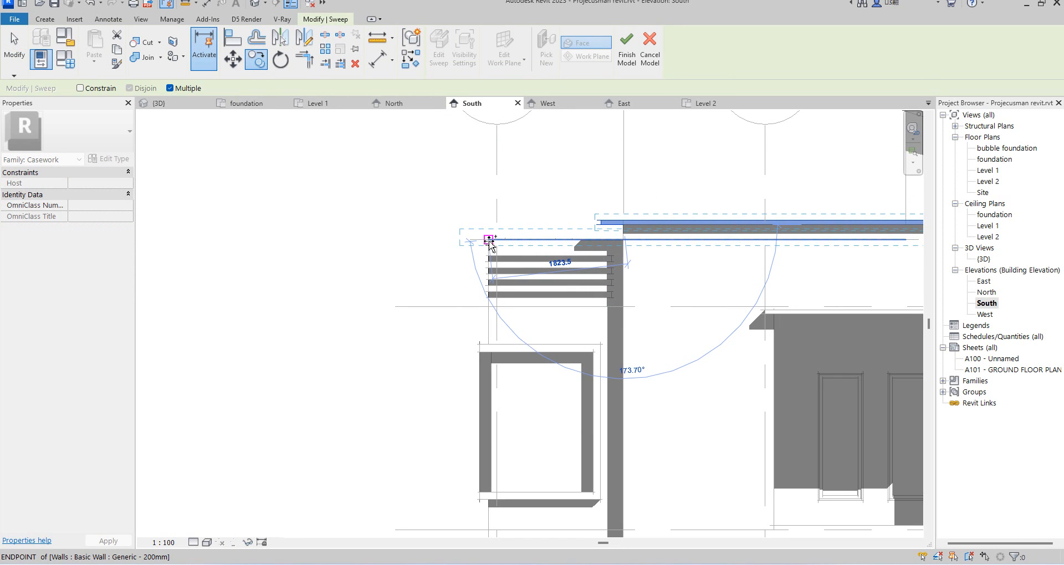
left_click(490, 243)
right_click(323, 240)
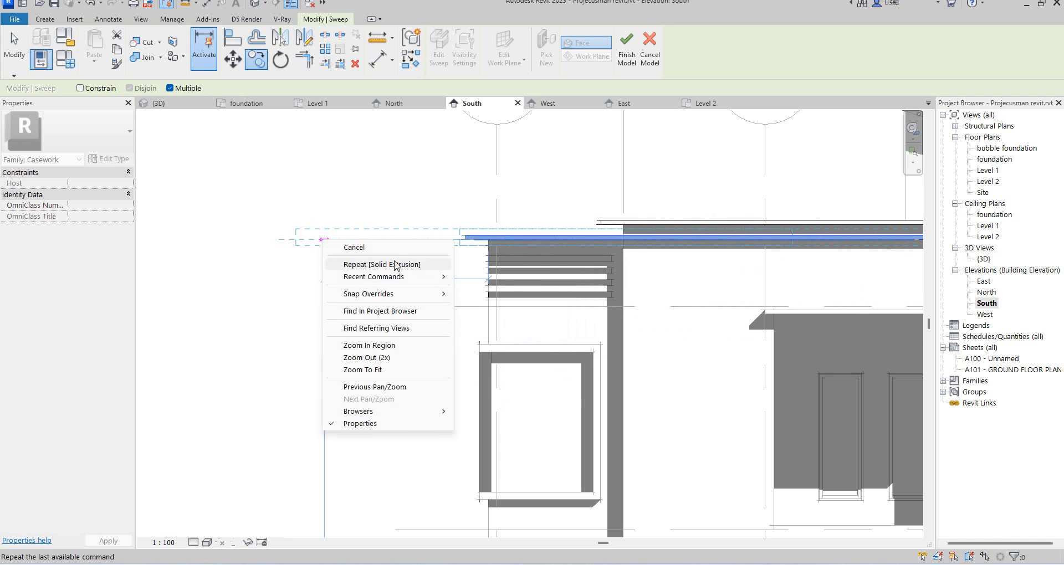
left_click(357, 249)
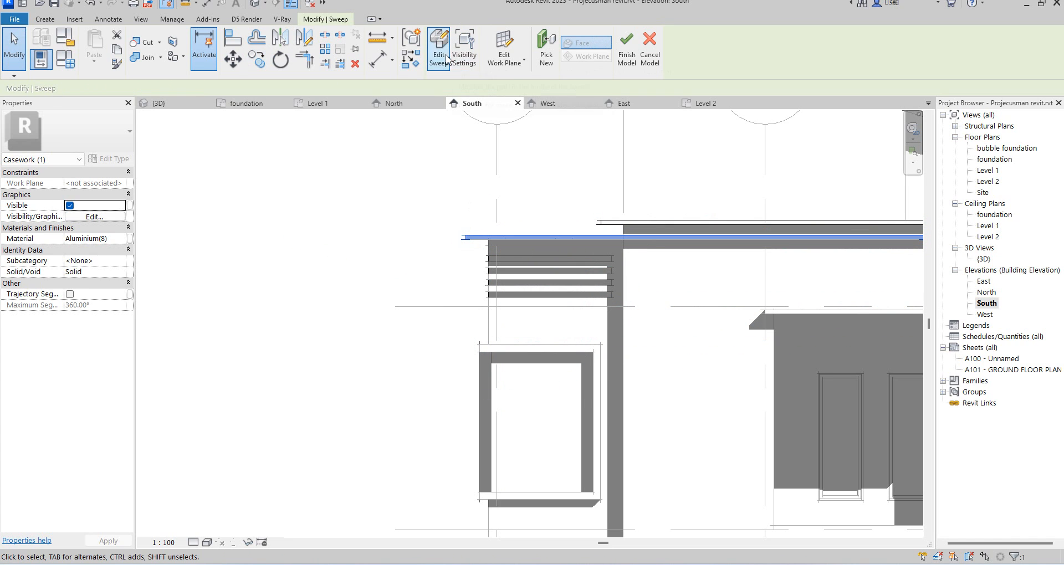
In the Level 2 plan, align the copied sweep's path with the front parapet's face and shorten it to 5900 mm at the taller wall
left_click(440, 49)
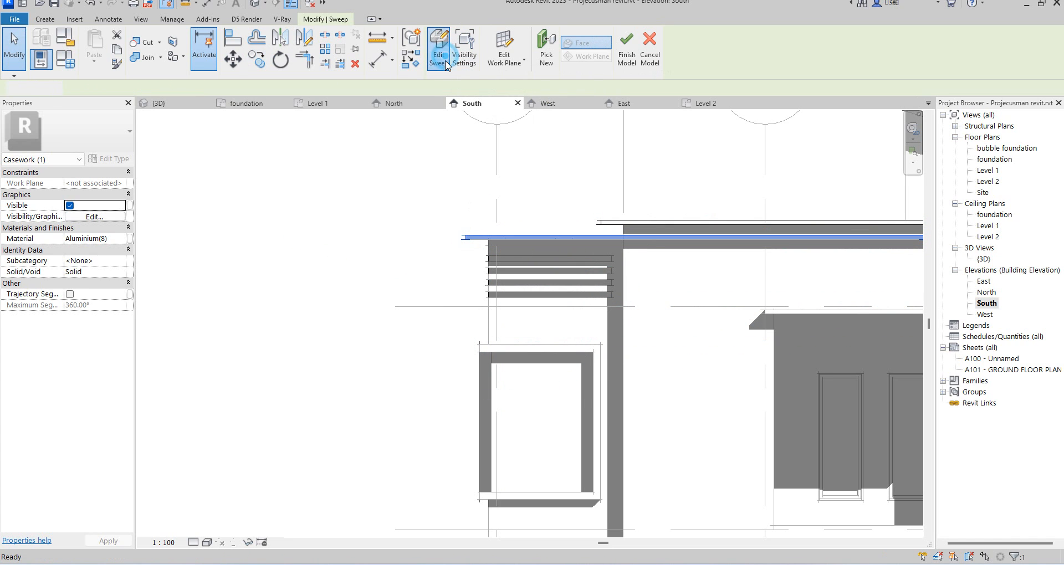
double_click(982, 180)
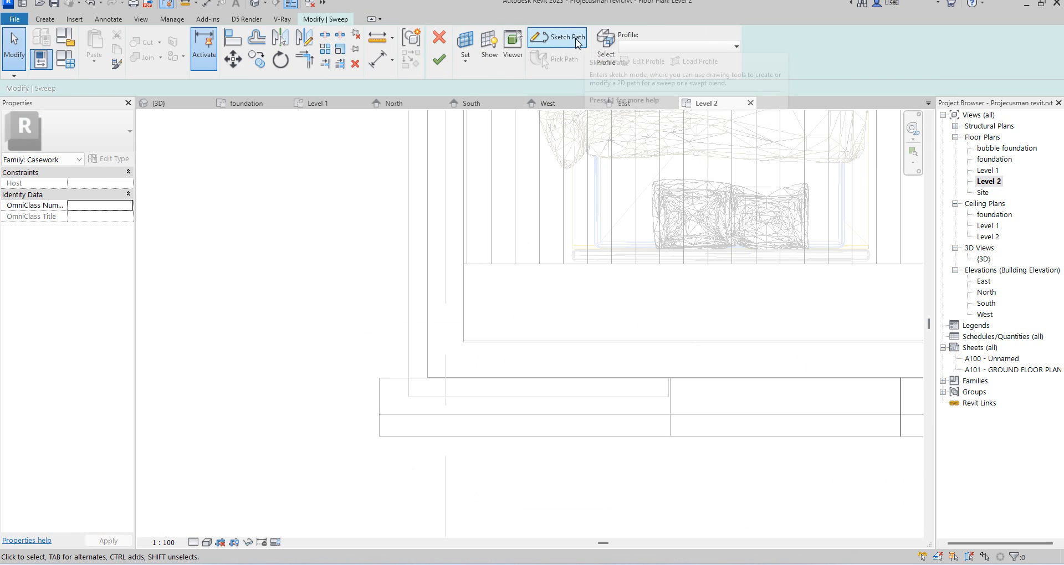
scroll(443, 277, "down", 8)
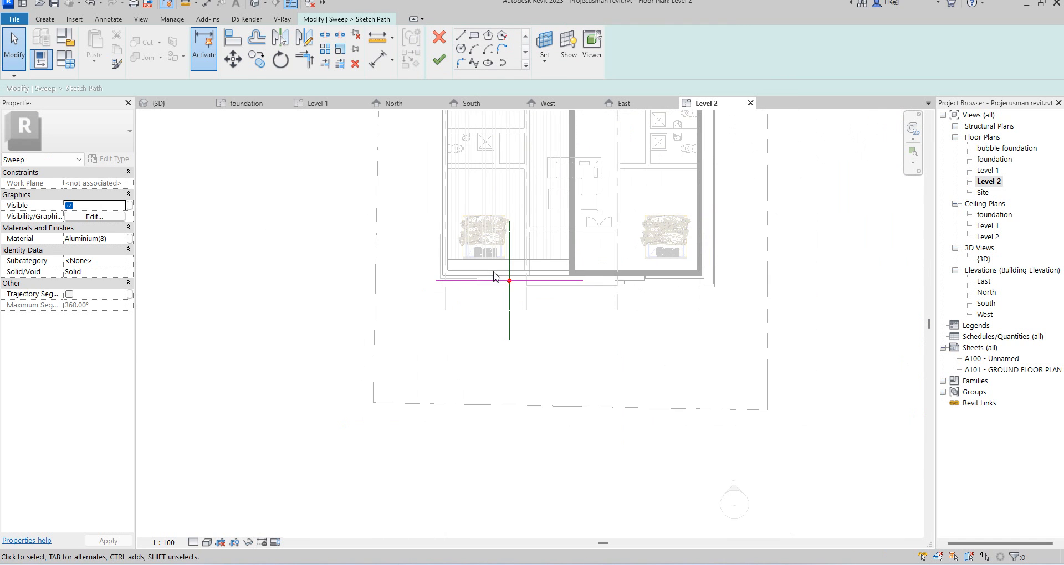
scroll(504, 275, "up", 5)
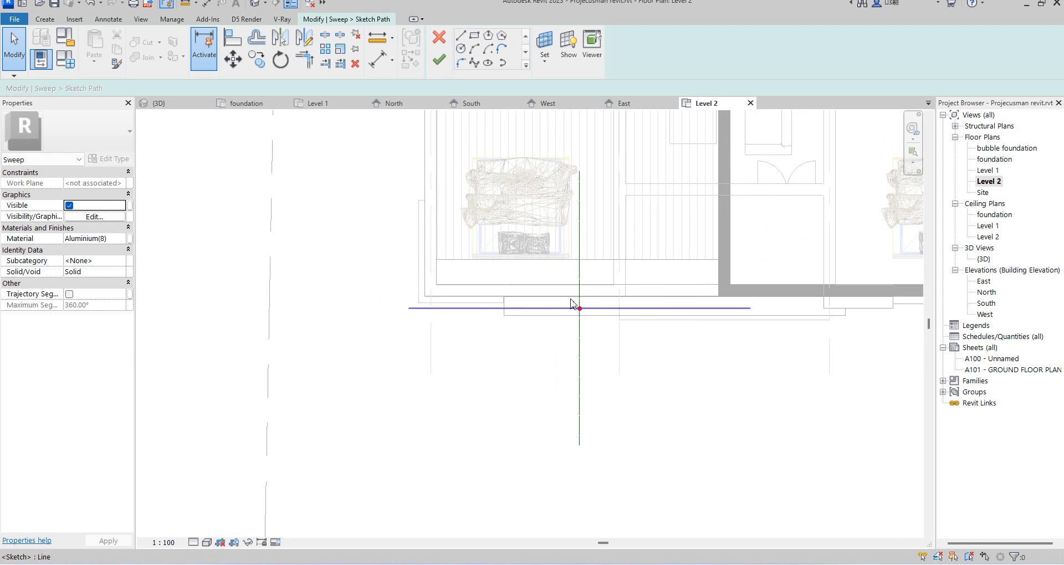
left_click(232, 37)
left_click(488, 296)
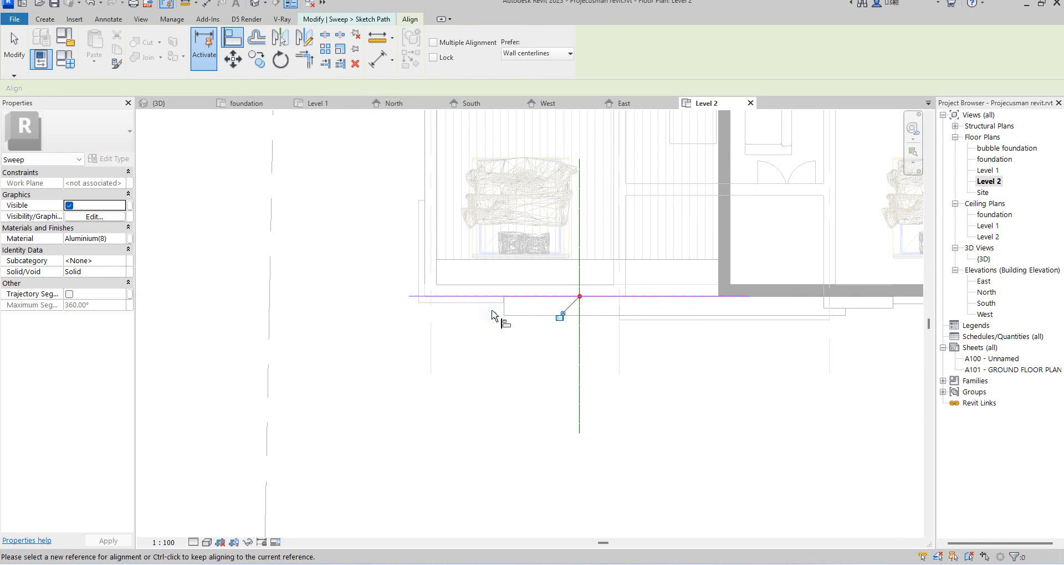
left_click(499, 308)
right_click(791, 229)
left_click(826, 240)
right_click(755, 242)
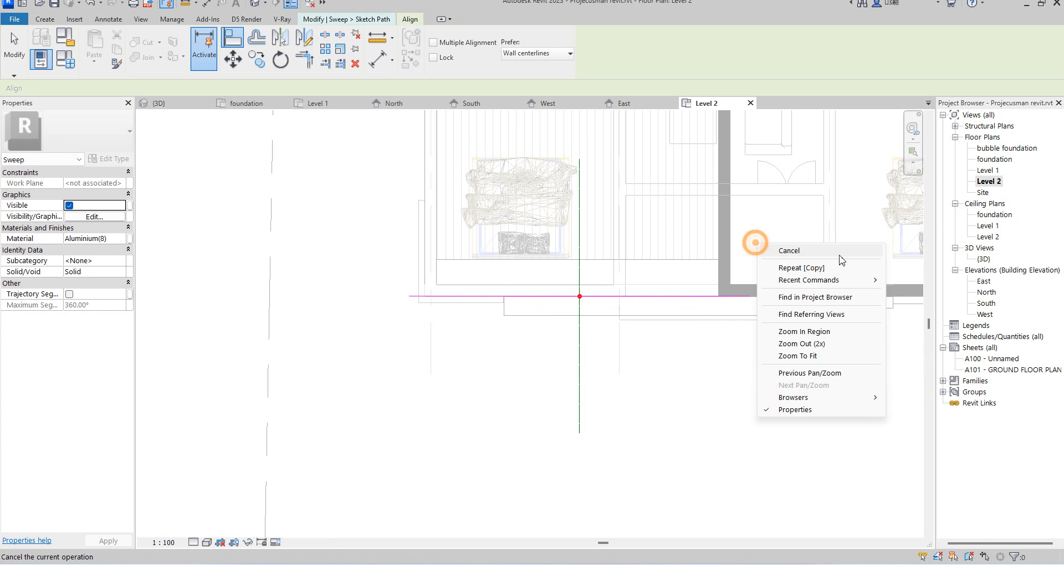
left_click(799, 252)
left_click(754, 297)
left_click_drag(751, 298, 719, 296)
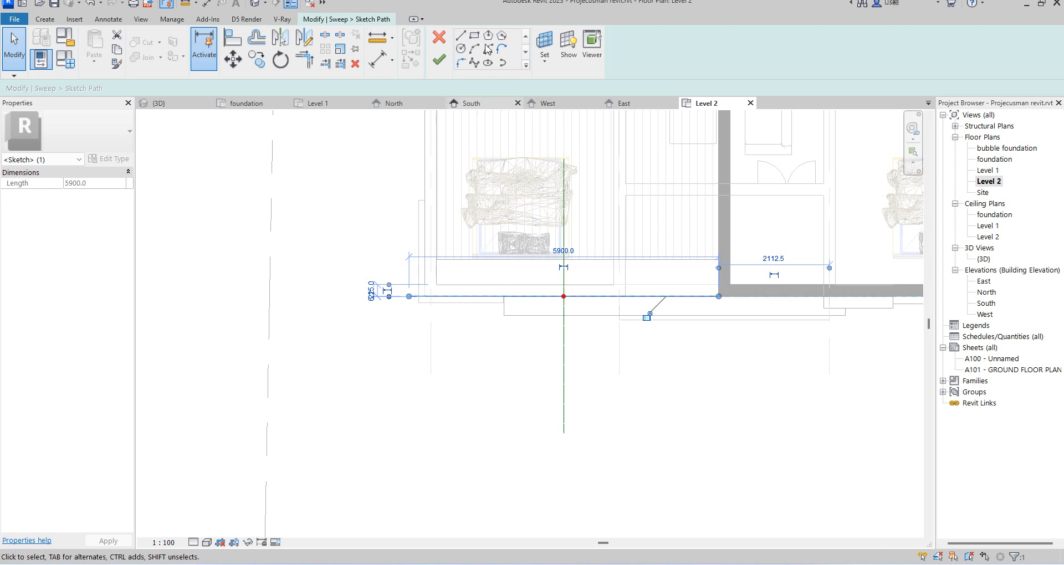
Extend the sweep path with chained lines along the west parapet's outer face, around its set-back and up to the rear corner
left_click(461, 42)
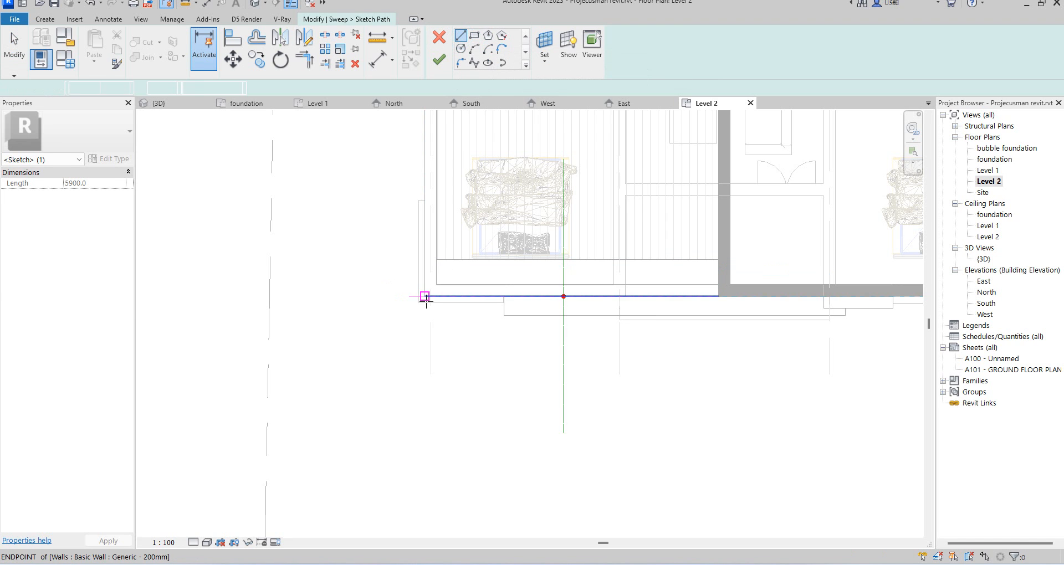
left_click(410, 297)
scroll(395, 388, "down", 4)
scroll(401, 153, "up", 3)
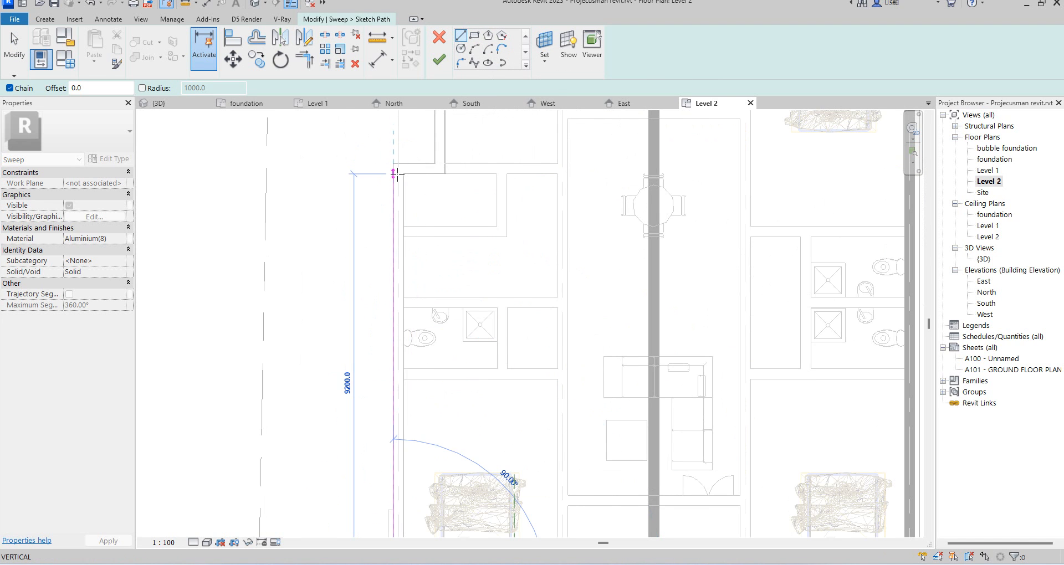
scroll(394, 164, "down", 2)
left_click(435, 162)
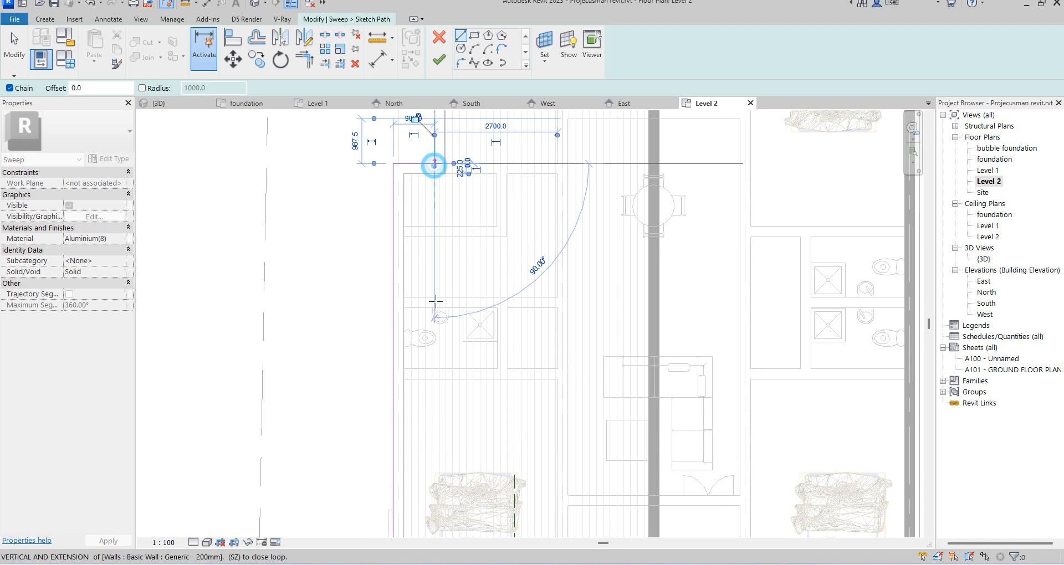
scroll(430, 164, "down", 3)
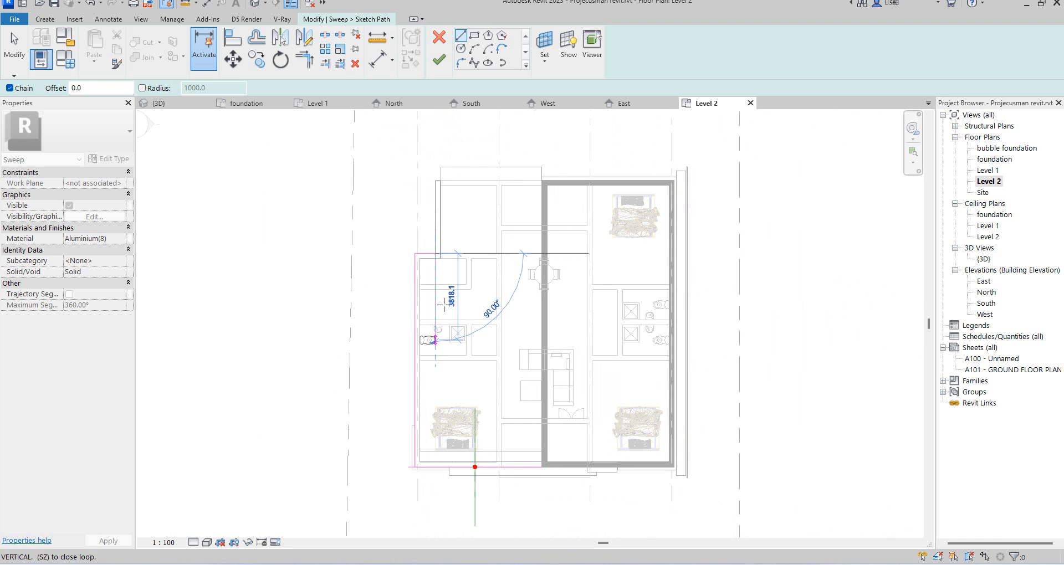
left_click(436, 181)
Trim the path's overshoot at the outer front corner and finish the edited sweep
left_click(304, 60)
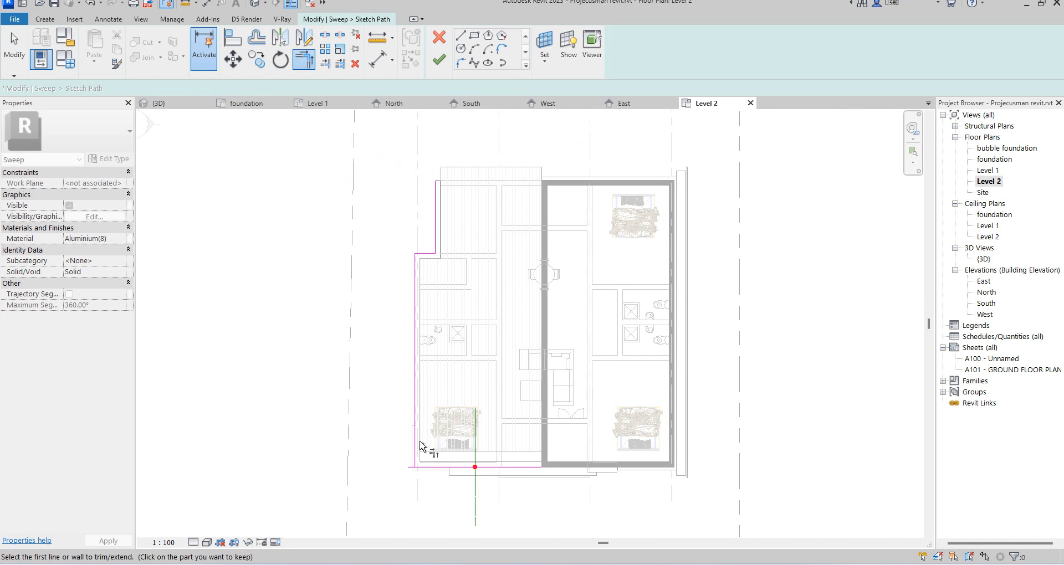
left_click(441, 61)
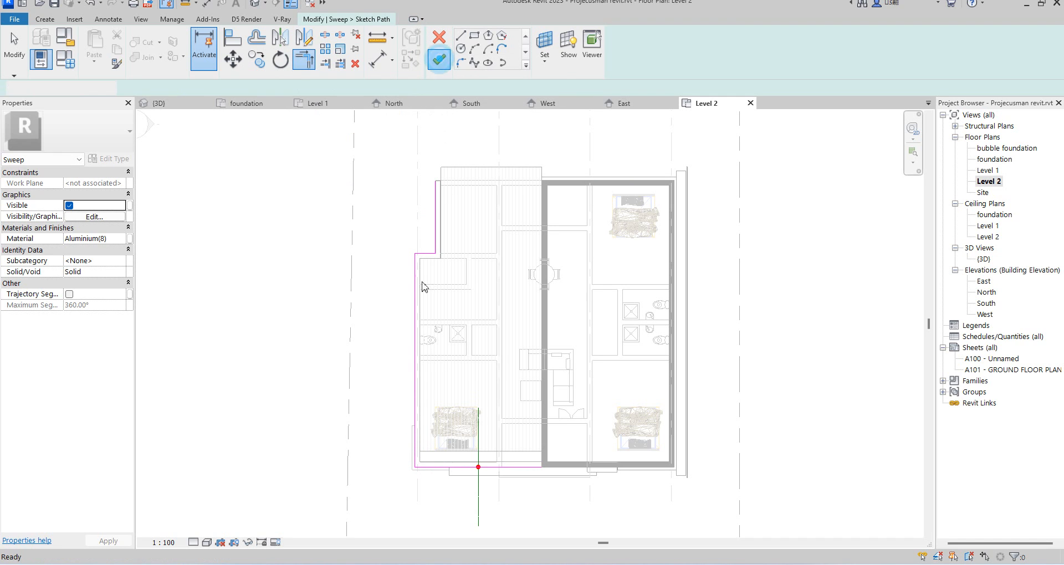
left_click(441, 62)
double_click(984, 260)
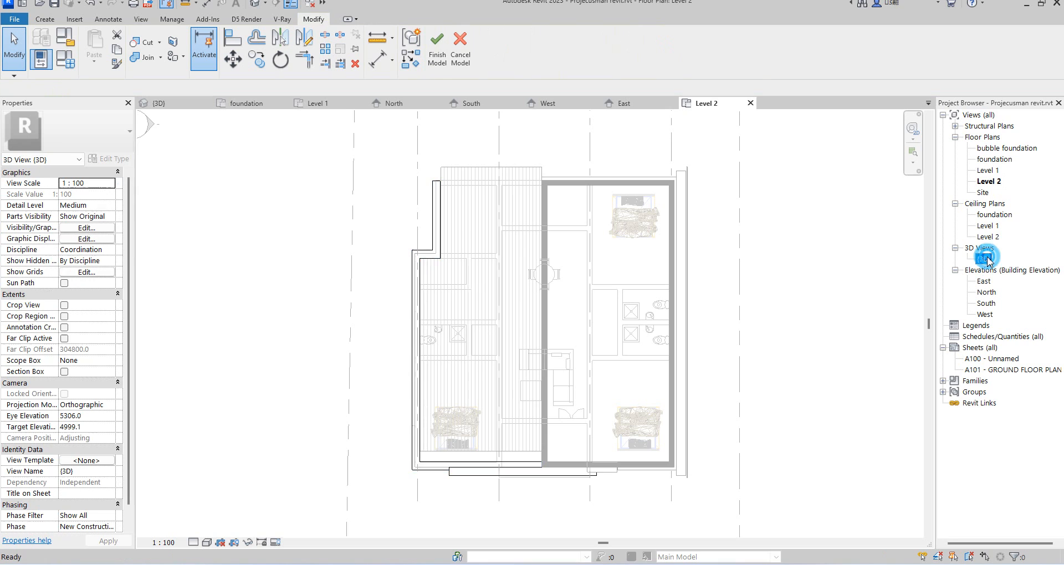
scroll(299, 219, "down", 5)
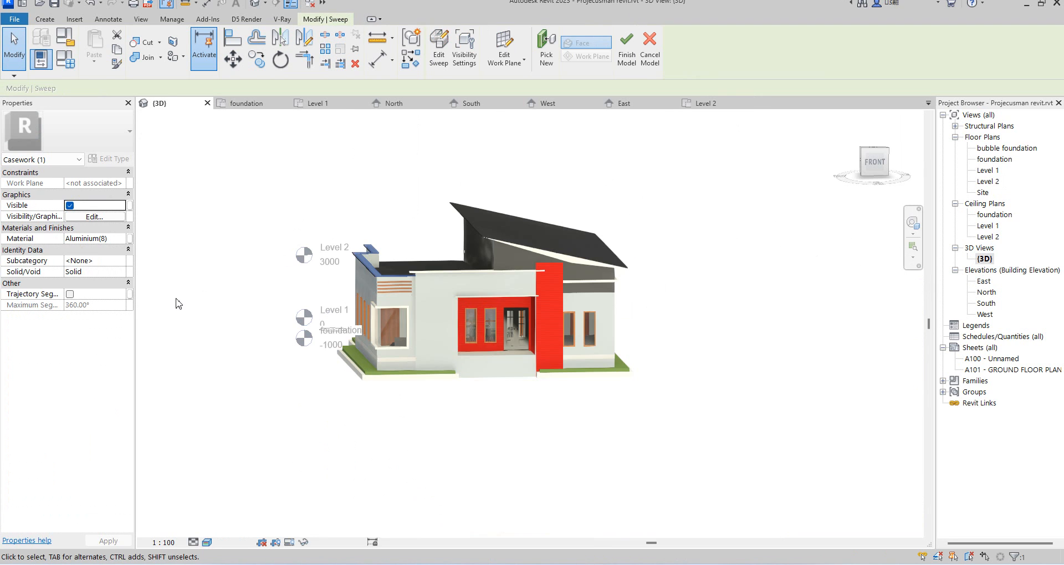
left_click(175, 302)
scroll(582, 372, "up", 6)
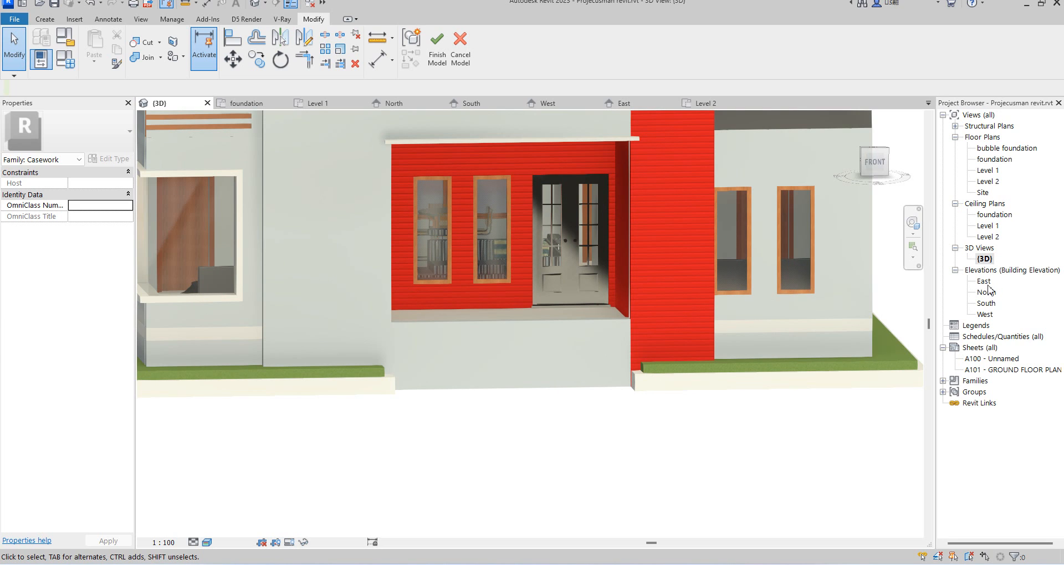
In the West elevation, start an in-place extrusion using the picked wall face as its work plane
double_click(986, 315)
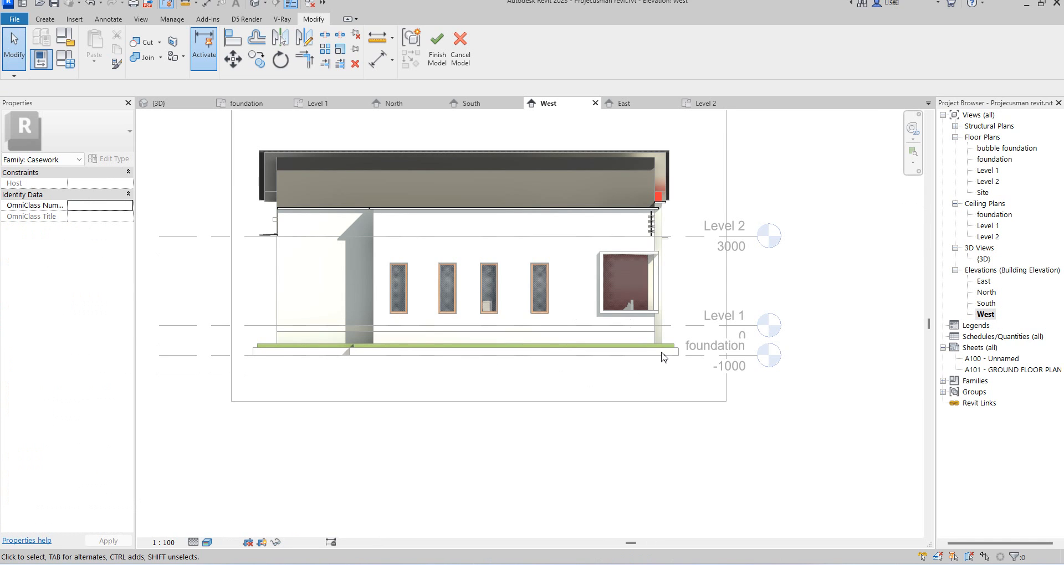
scroll(664, 358, "down", 3)
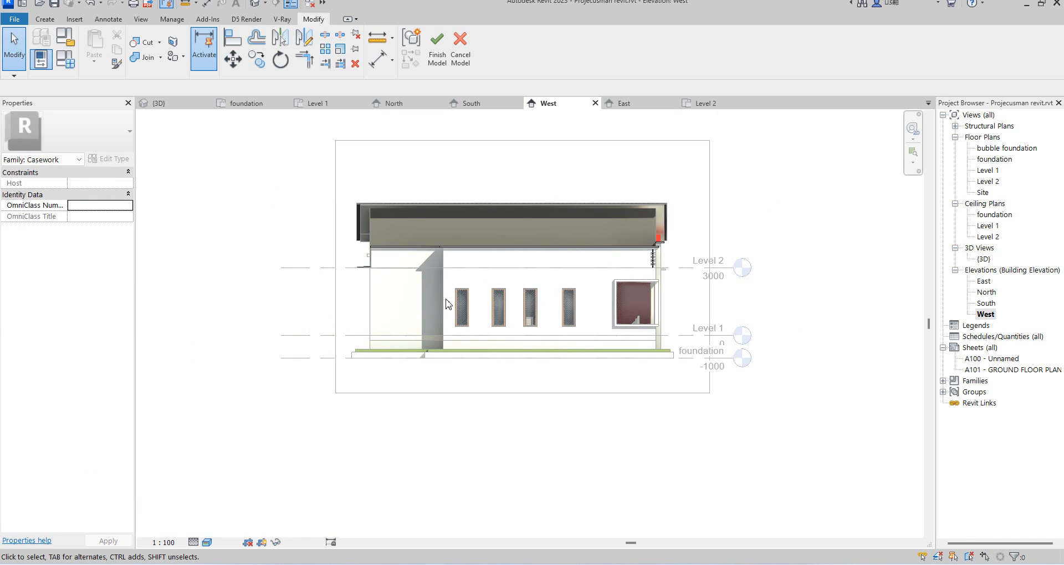
scroll(665, 344, "up", 2)
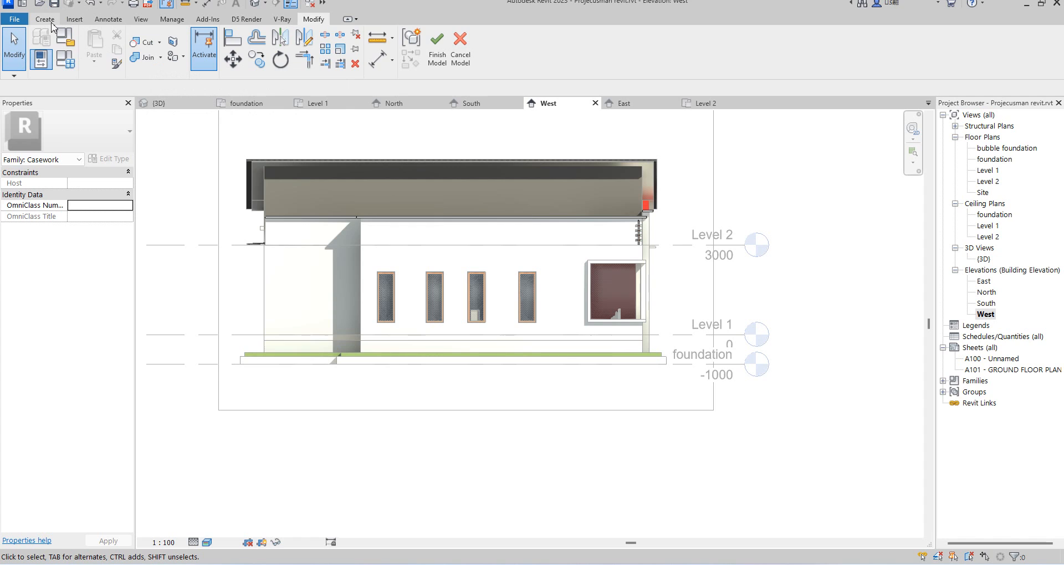
left_click(45, 19)
left_click(95, 47)
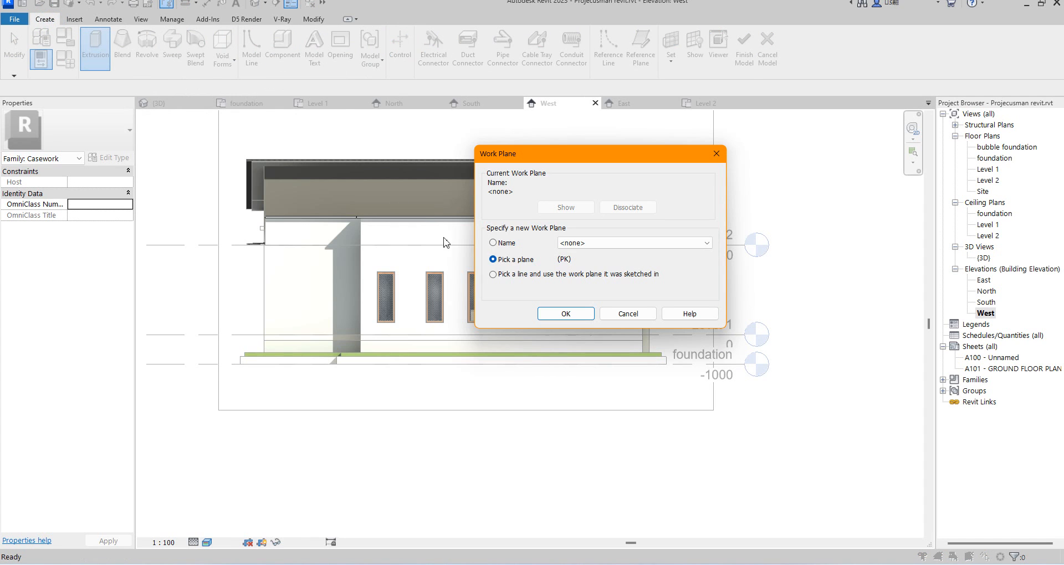
left_click(565, 314)
scroll(634, 345, "up", 2)
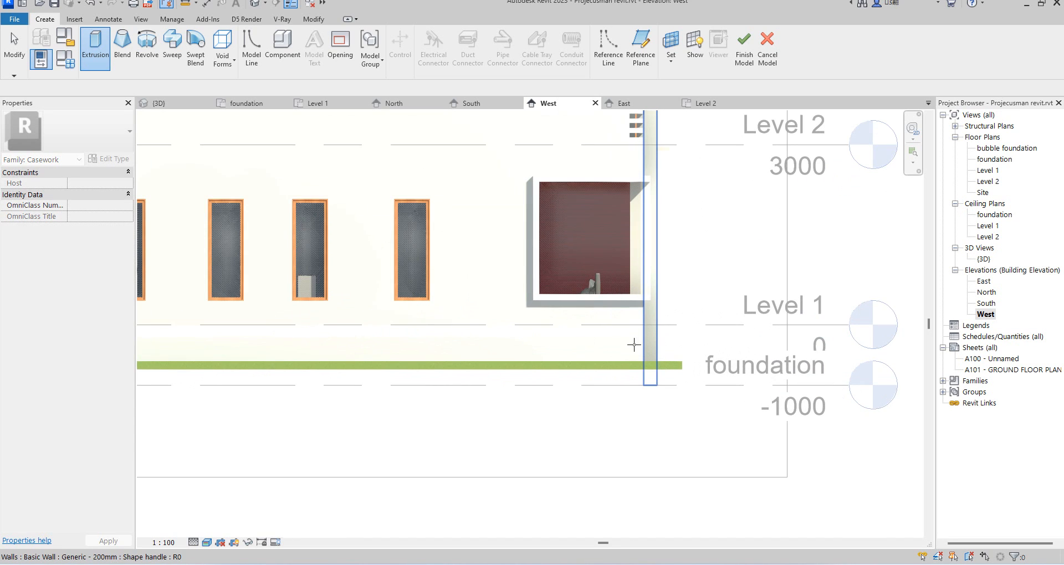
left_click(599, 339)
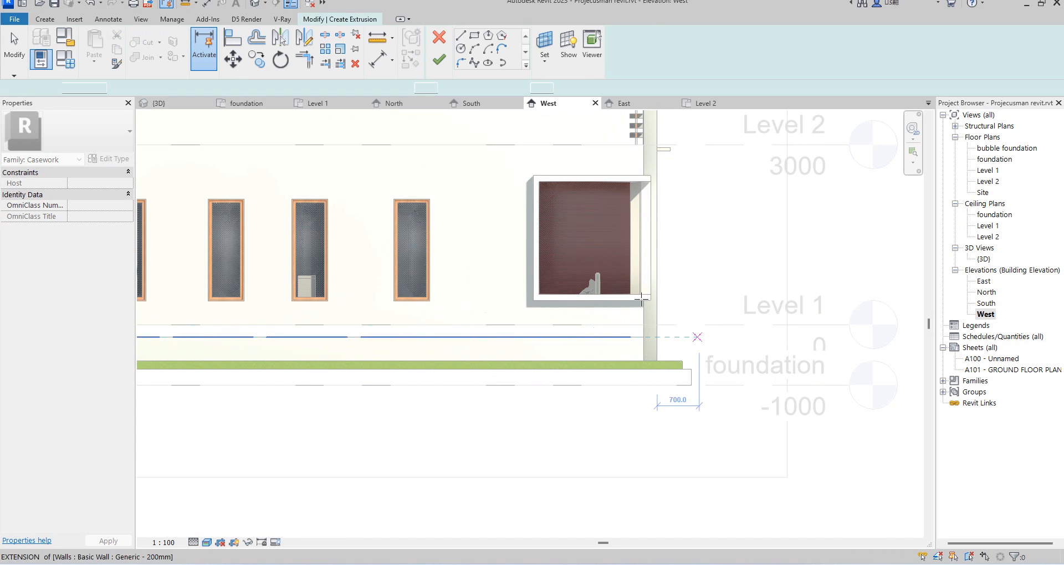
Sketch an 800 mm vertical line at the front wall's edge down to foundation level and a 1600 mm base line outward from it
left_click(459, 36)
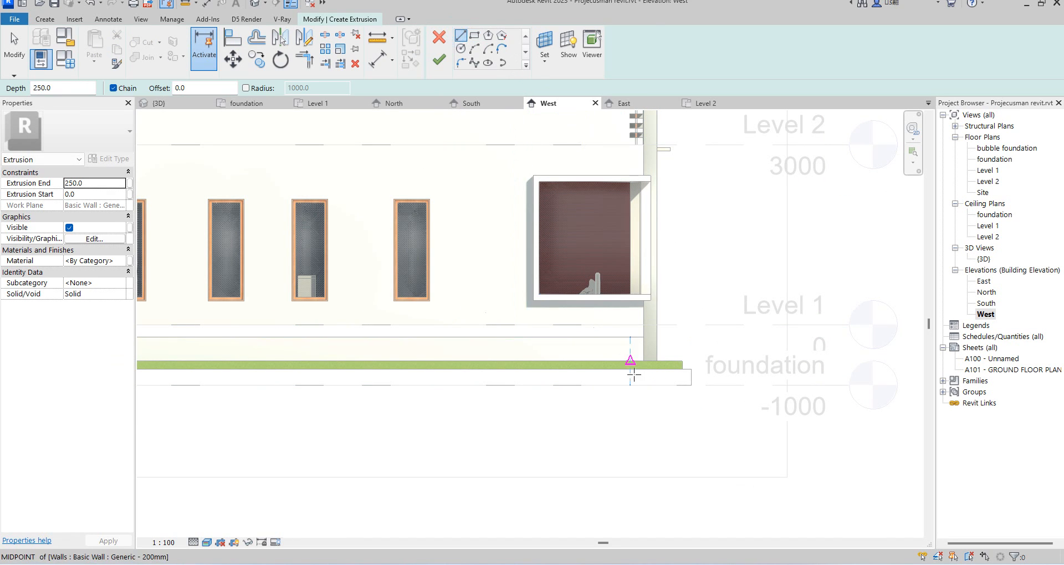
left_click(643, 324)
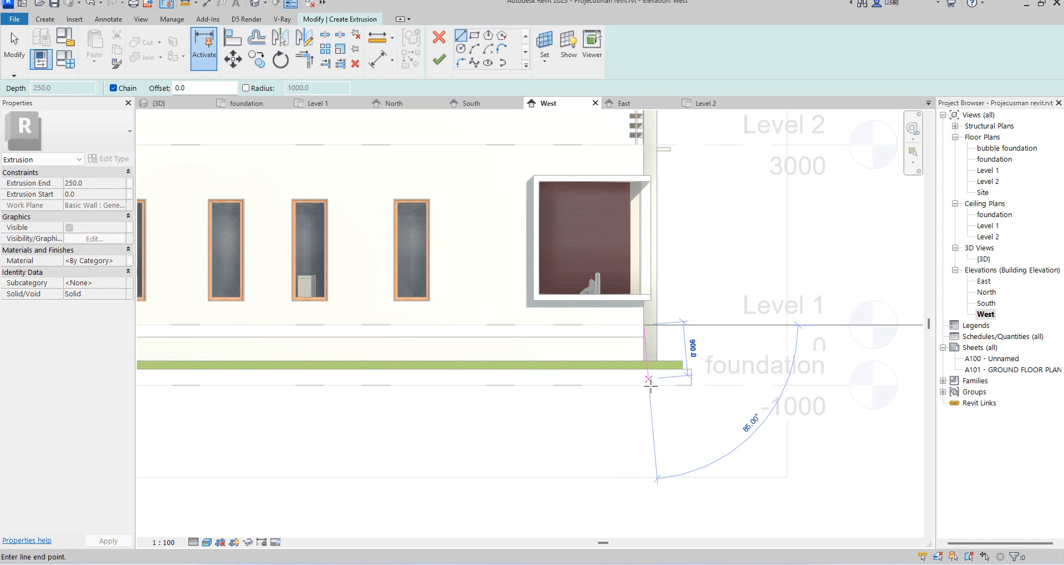
left_click(707, 387)
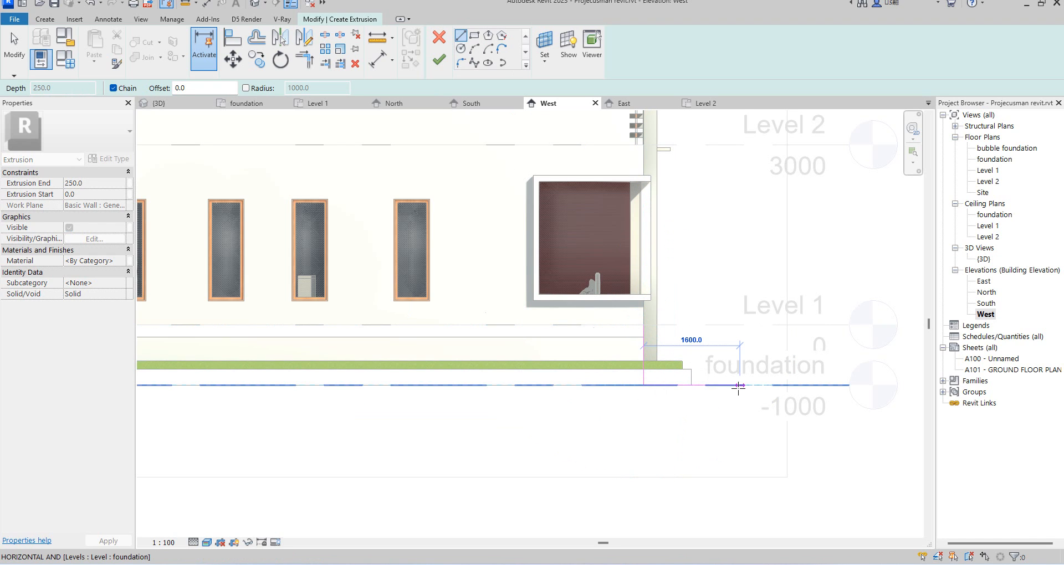
left_click(738, 386)
key("Escape")
key("Escape")
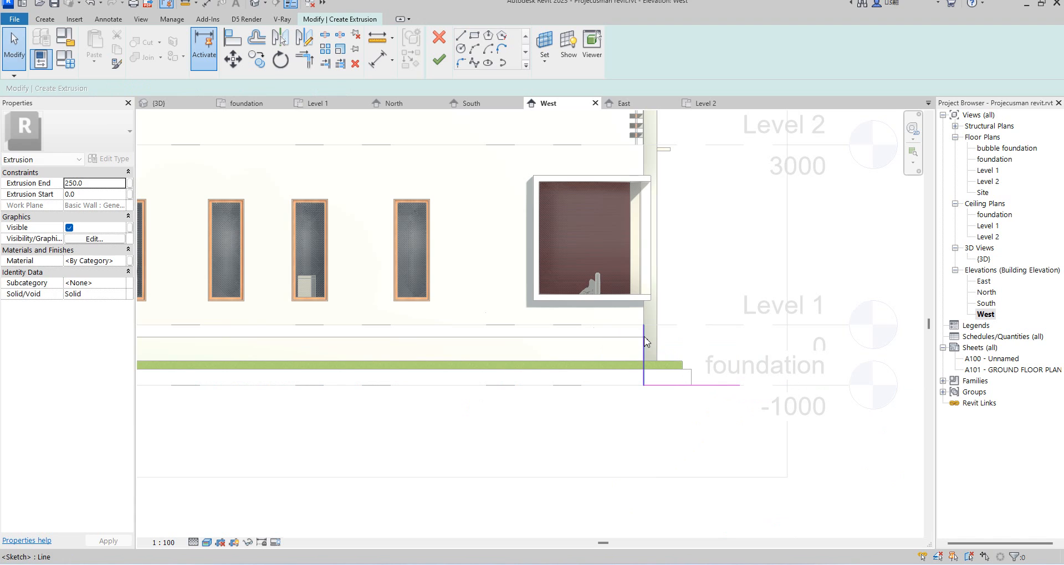
scroll(645, 342, "up", 2)
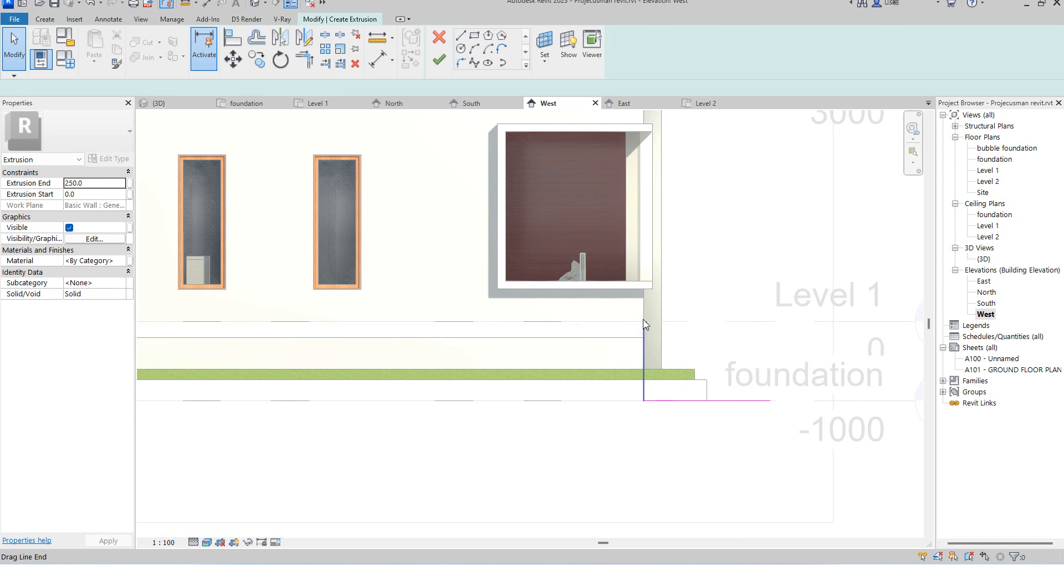
left_click(644, 320)
left_click_drag(643, 322, 643, 337)
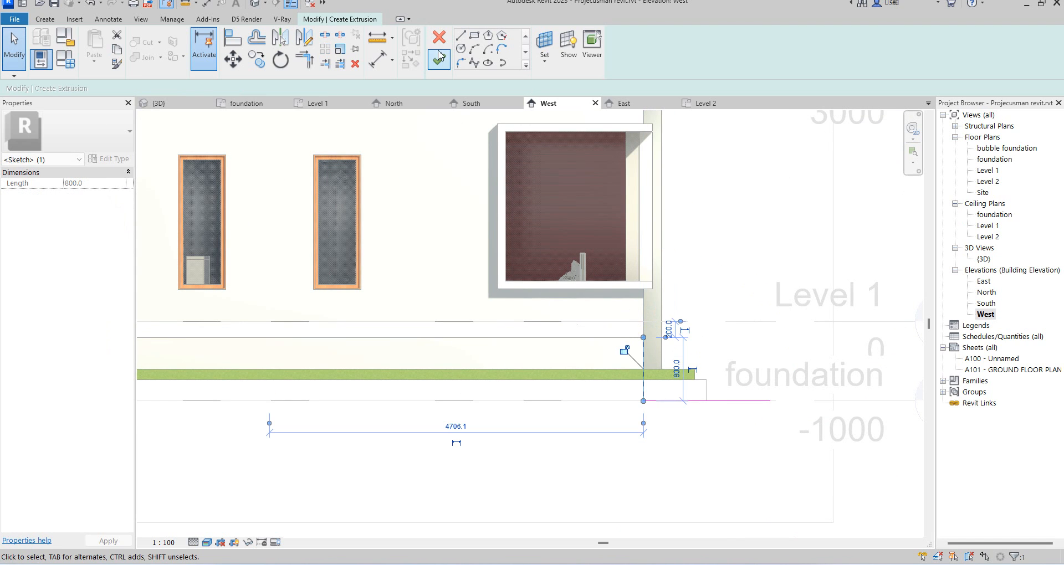
Draw the top step from the vertical line's upper end with a 300 mm tread and a riser of about 160 mm
left_click(460, 36)
left_click(644, 337)
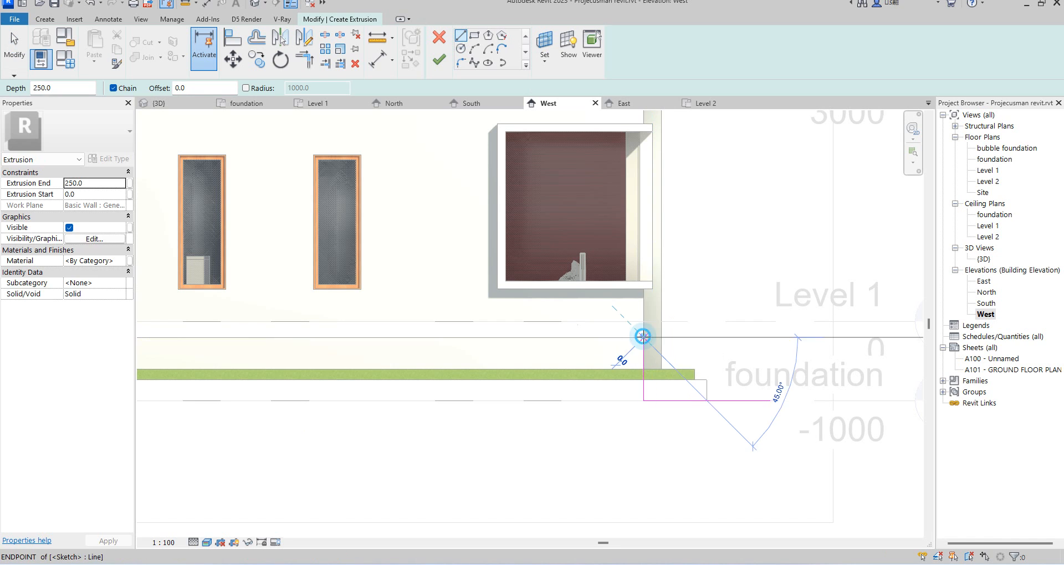
scroll(669, 338, "up", 2)
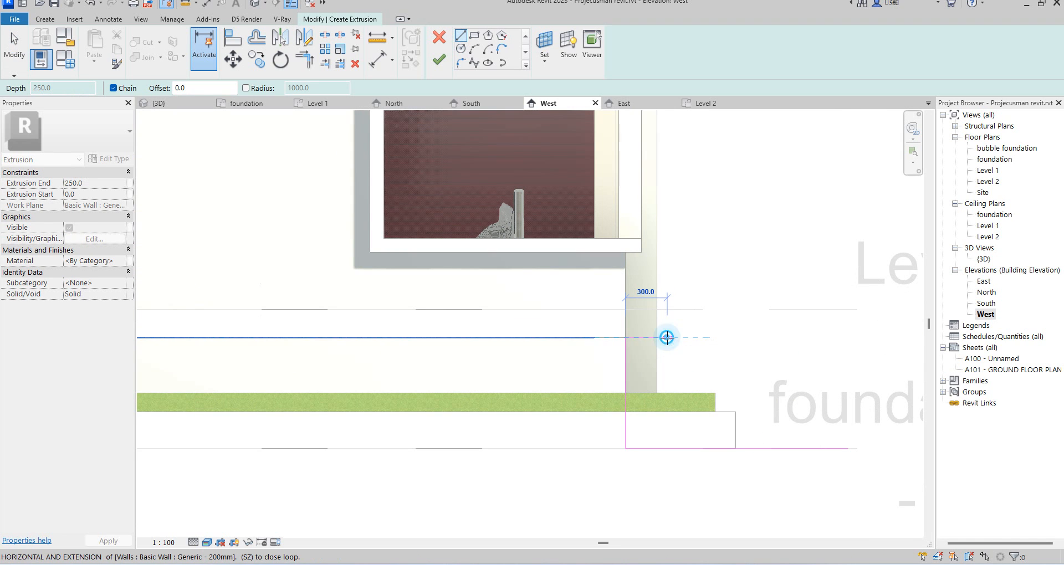
left_click(667, 337)
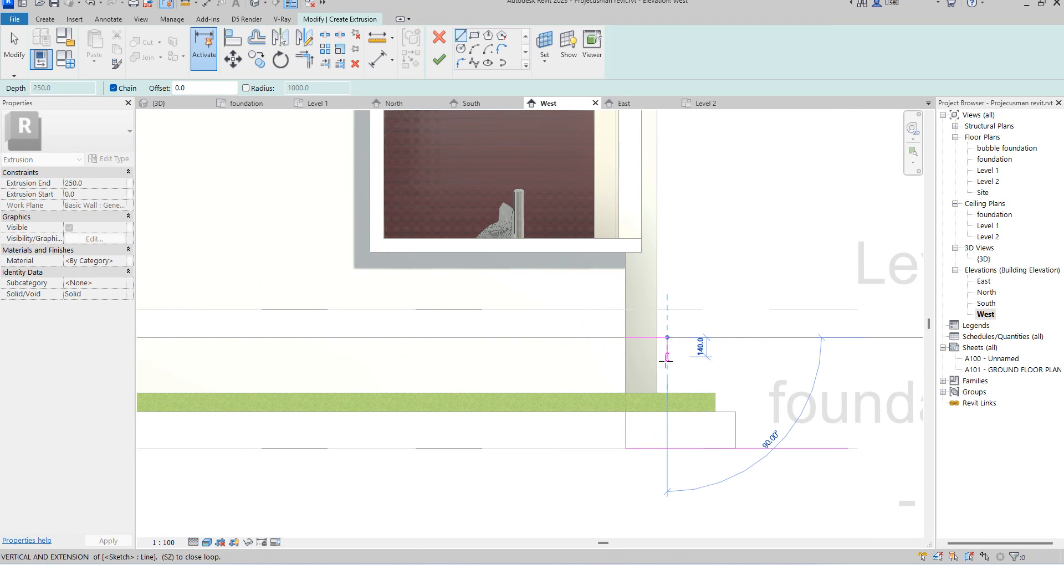
left_click(667, 359)
key("Escape")
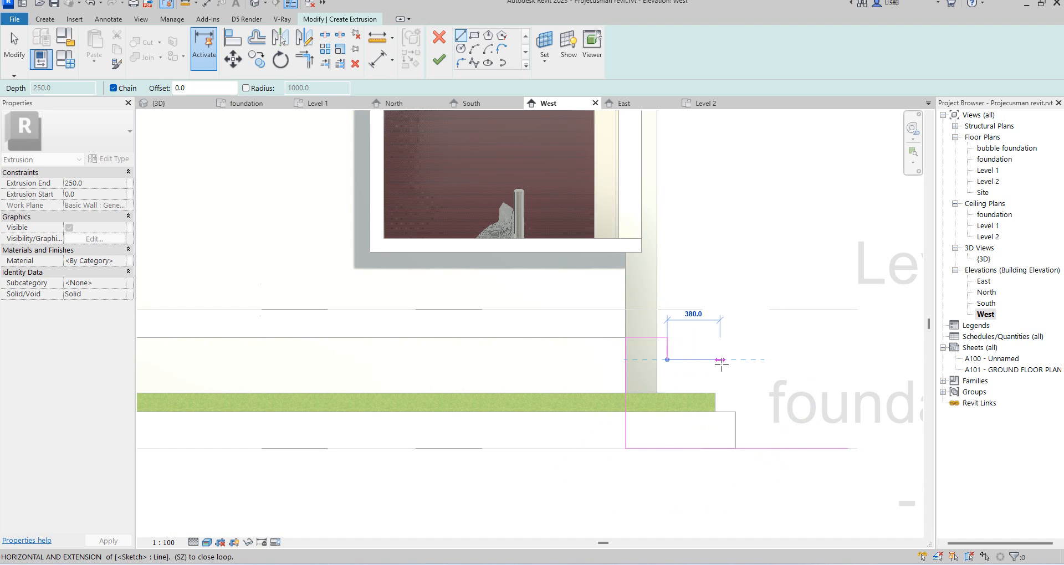
key("Escape")
Copy the tread and riser four times end to end down to the base line, making a five-step profile
left_click_drag(684, 348, 664, 324)
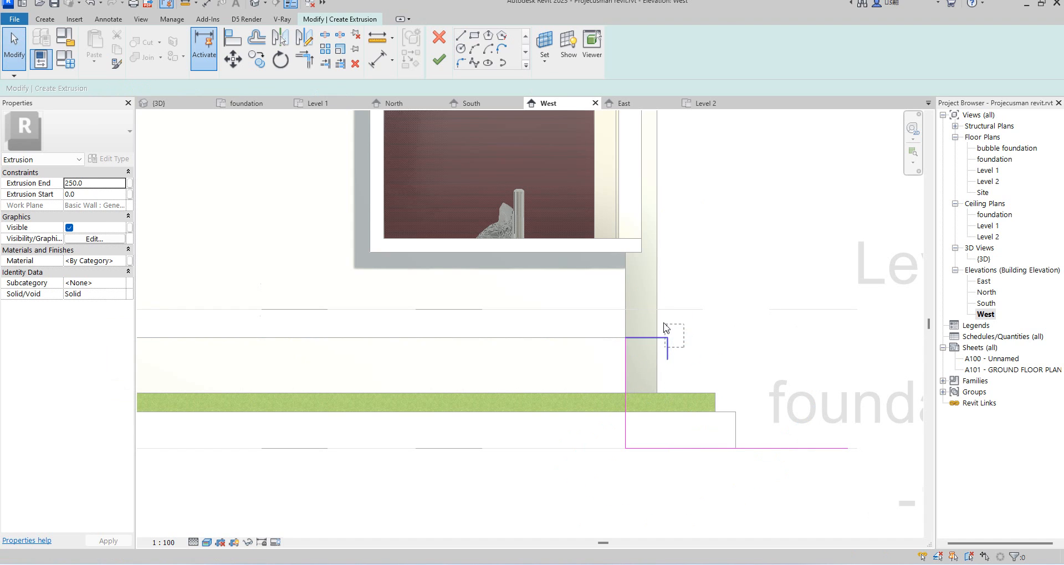
left_click(258, 60)
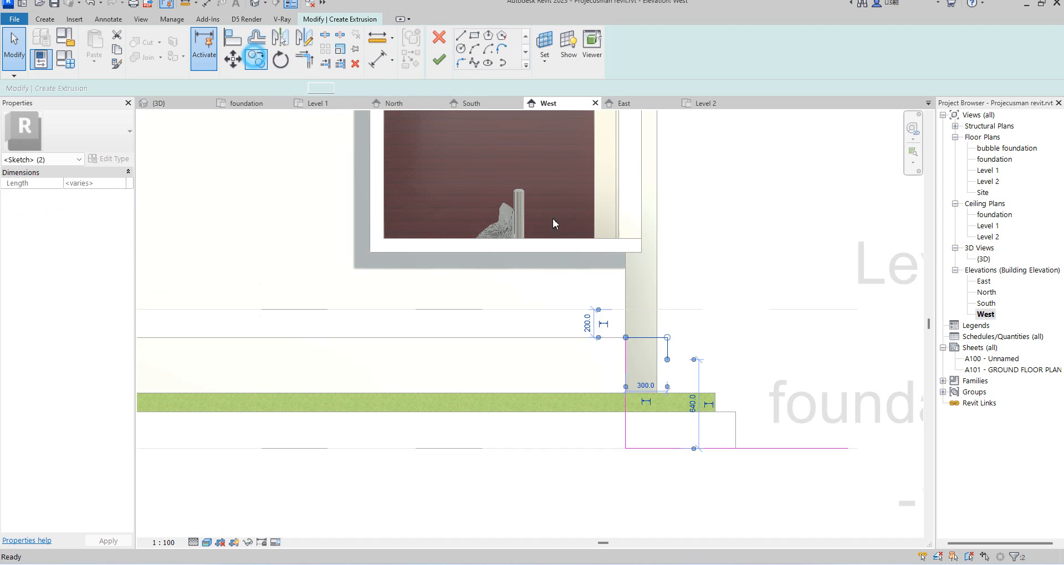
left_click(625, 338)
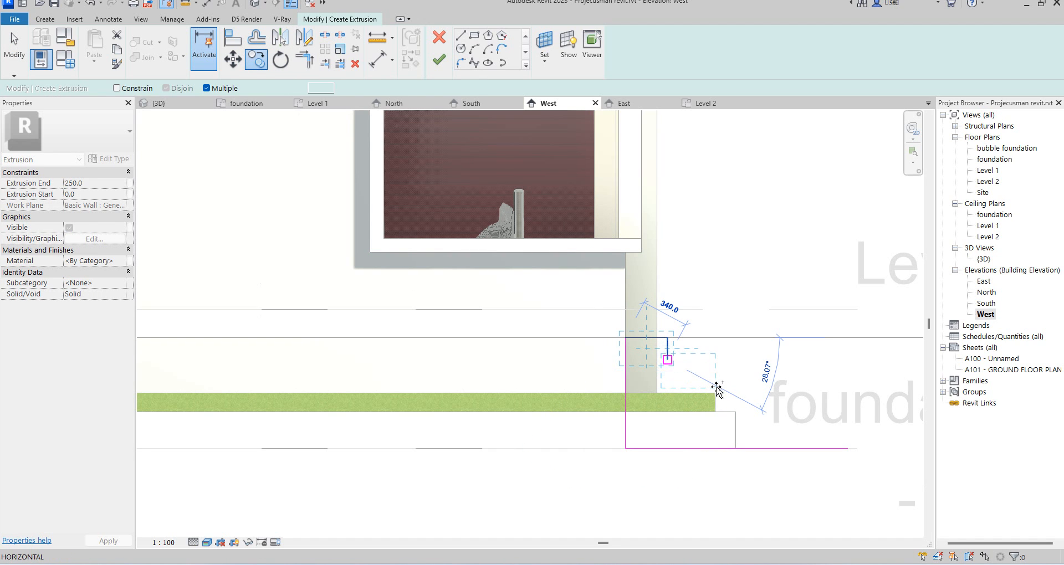
left_click(668, 360)
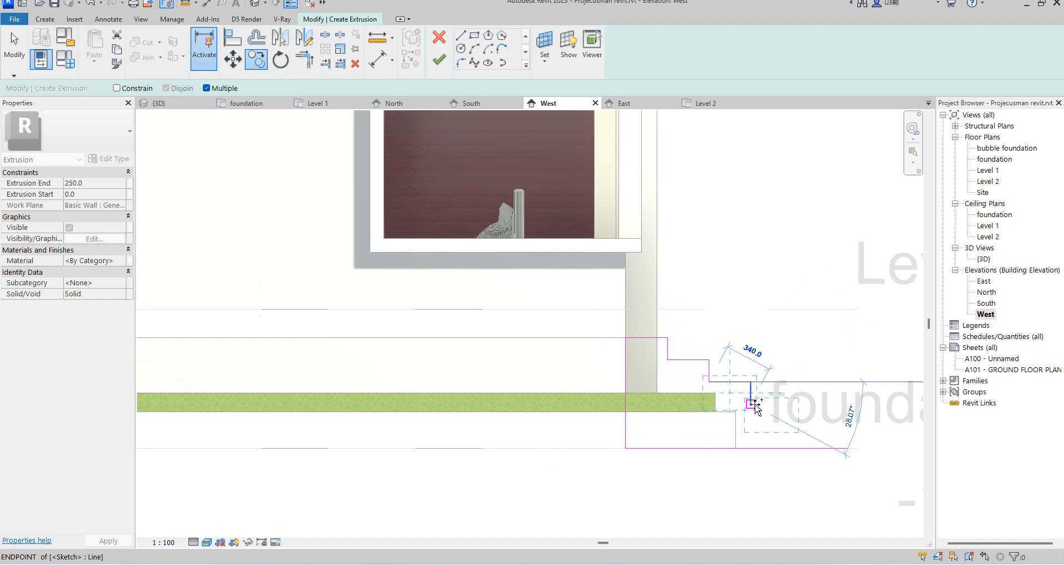
left_click(757, 406)
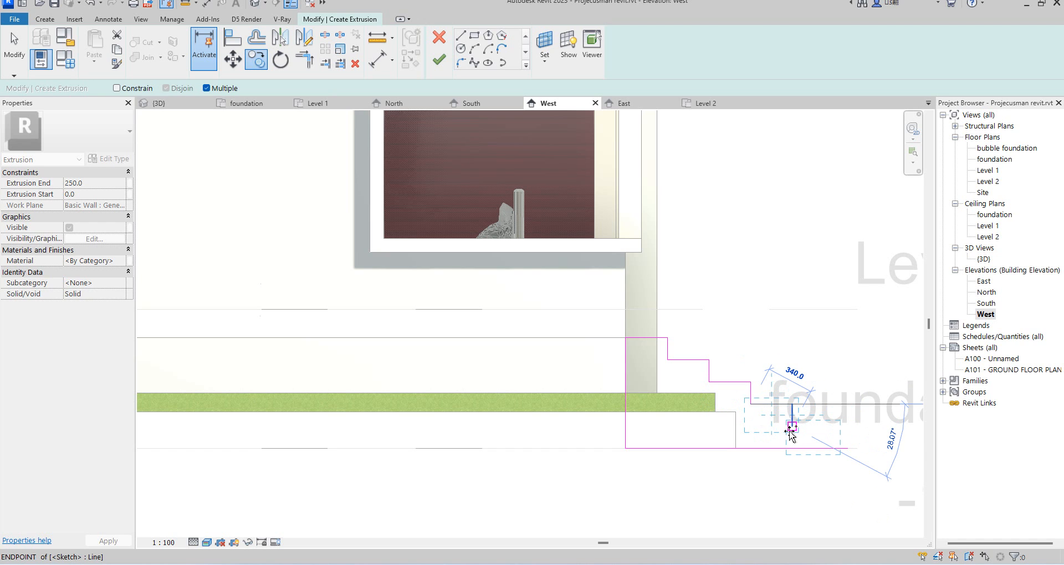
left_click(792, 426)
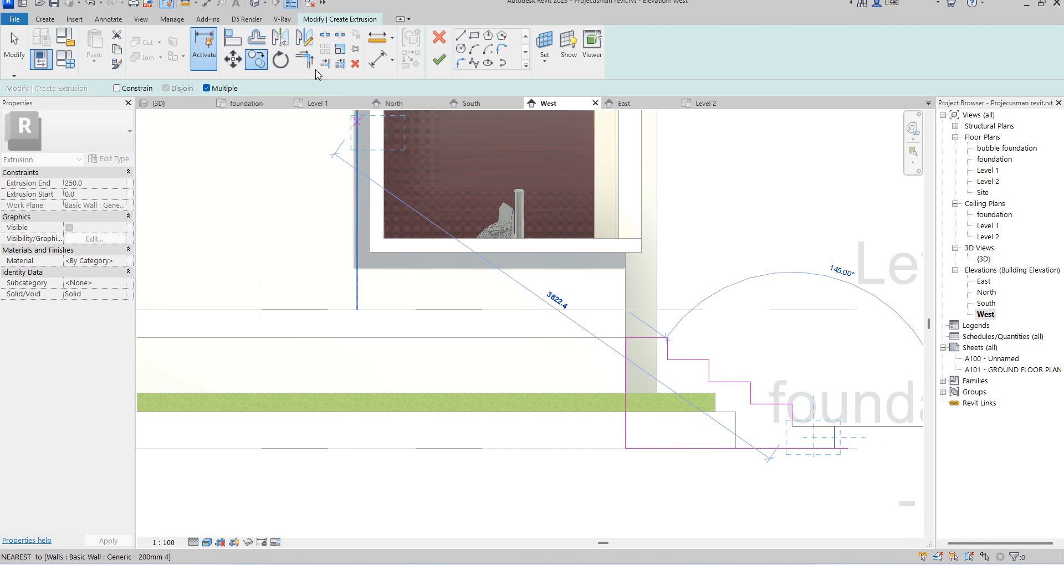
Trim the base line to the lowest riser to close the profile and finish the extrusion
key("t")
key("r")
left_click(823, 448)
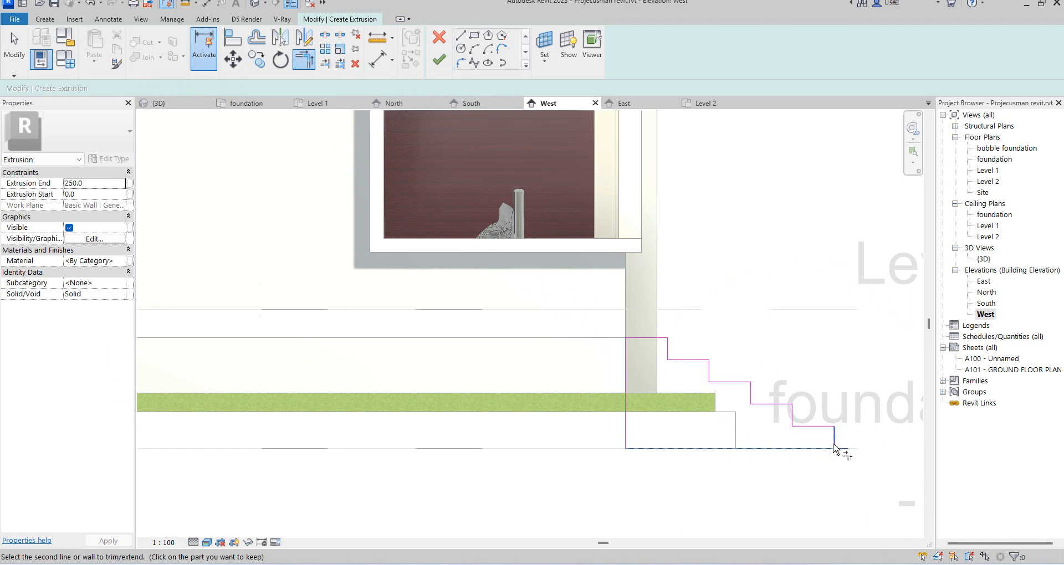
left_click(835, 442)
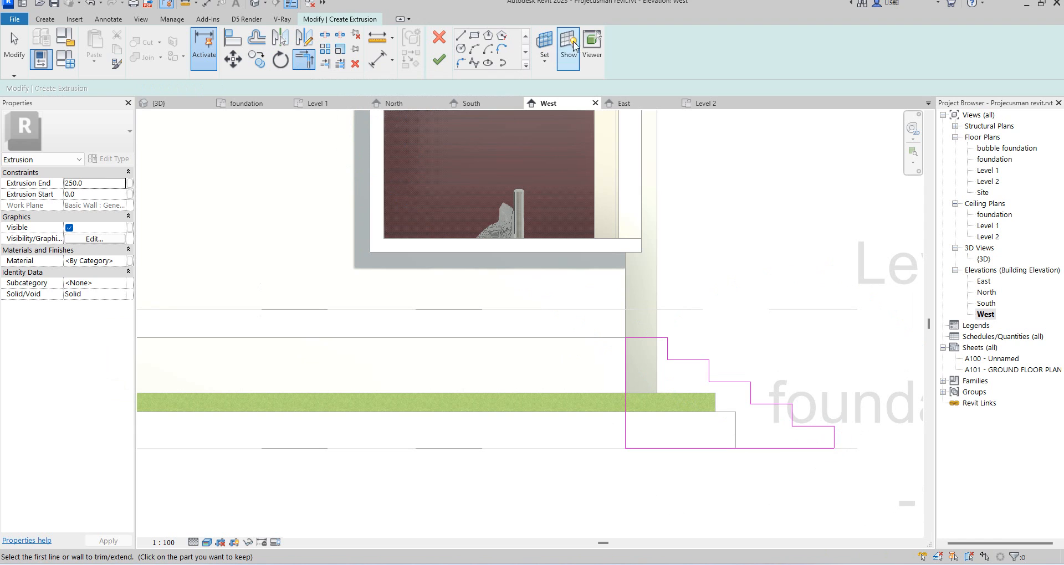
left_click(440, 60)
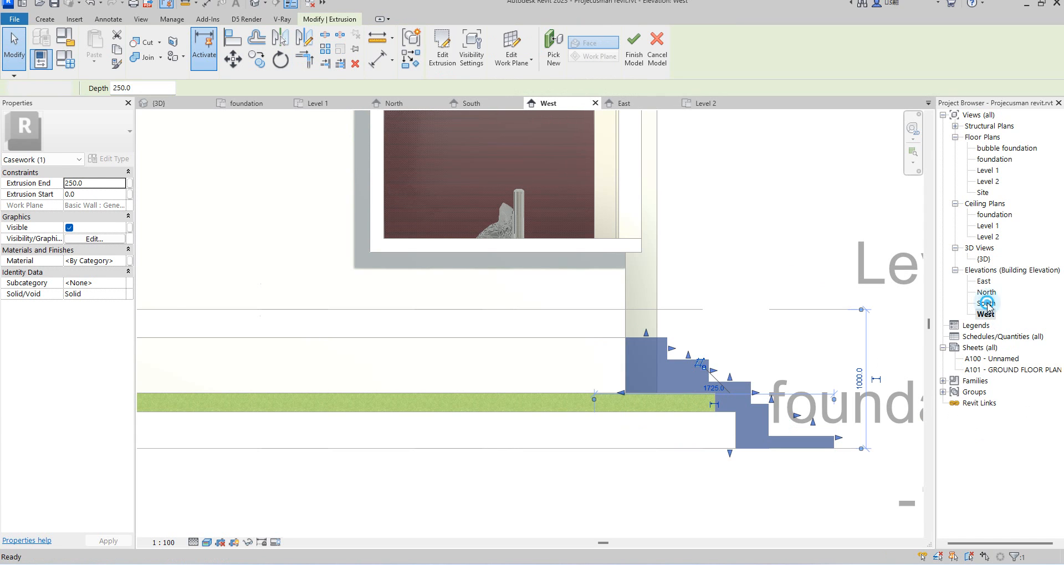
In the South elevation, stretch the steps' ends to span the entrance porch opening, giving a depth of 3775 mm
double_click(987, 303)
scroll(463, 295, "down", 4)
scroll(496, 409, "up", 2)
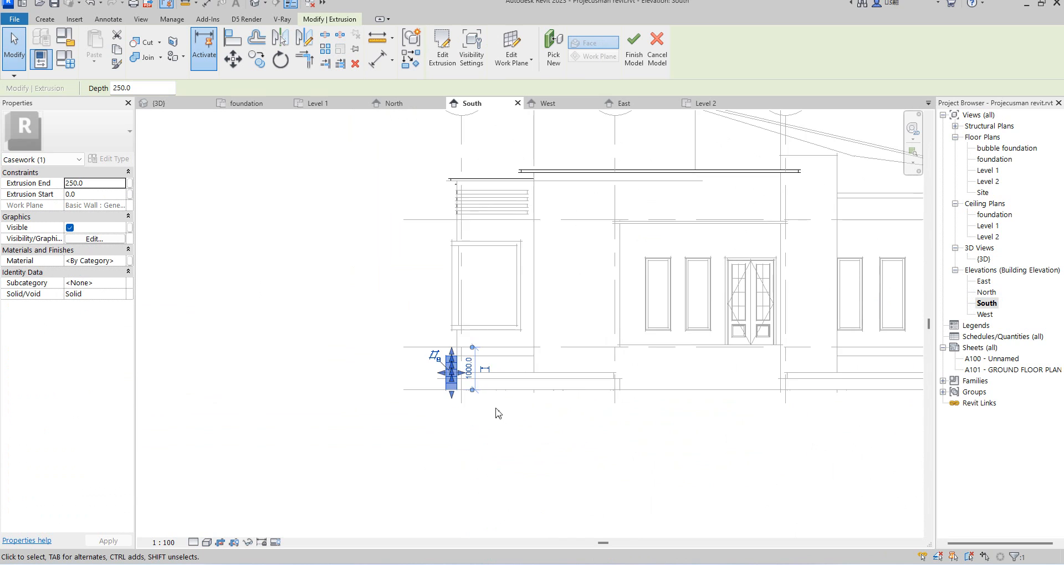
scroll(458, 389, "up", 2)
left_click_drag(465, 356, 881, 361)
scroll(568, 409, "down", 2)
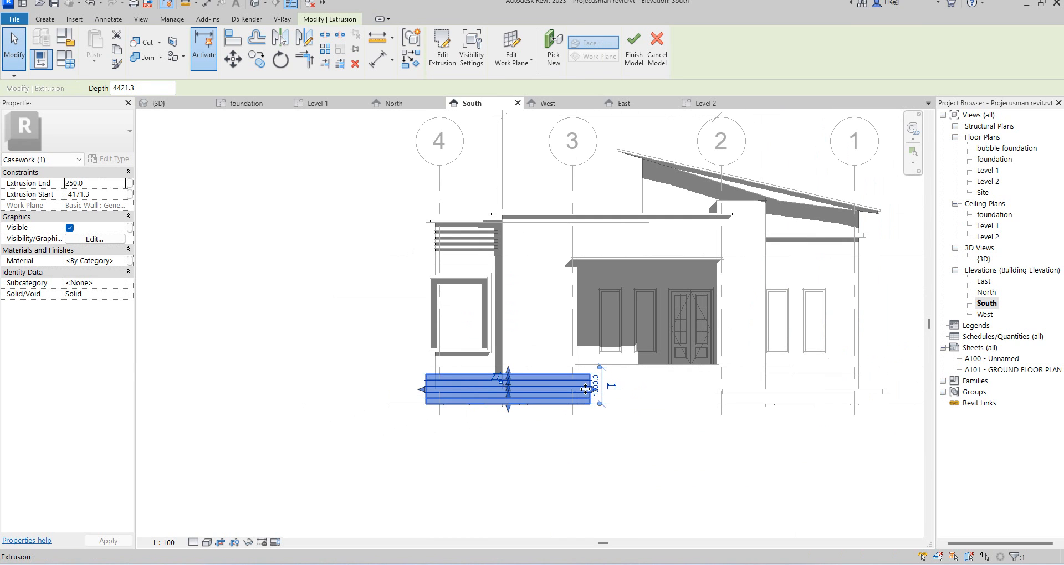
left_click_drag(497, 396, 808, 389)
scroll(597, 391, "up", 2)
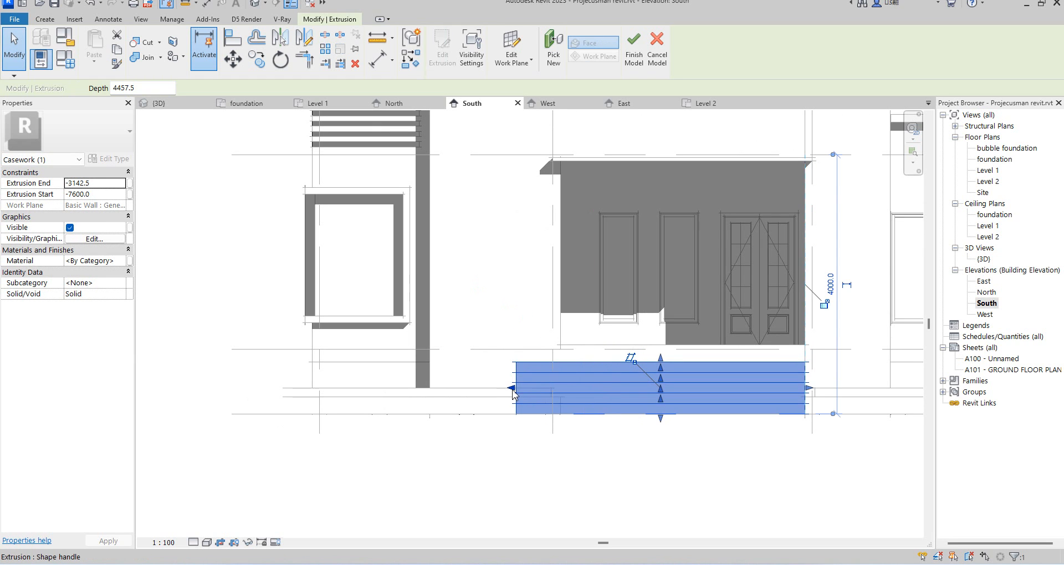
left_click_drag(513, 394, 557, 452)
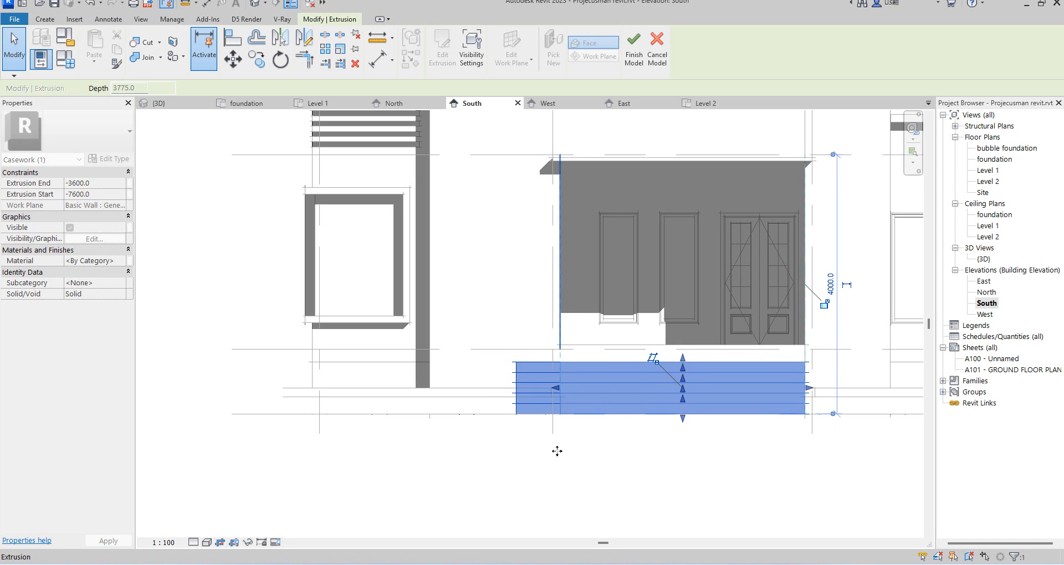
left_click(558, 451)
scroll(567, 485, "down", 3)
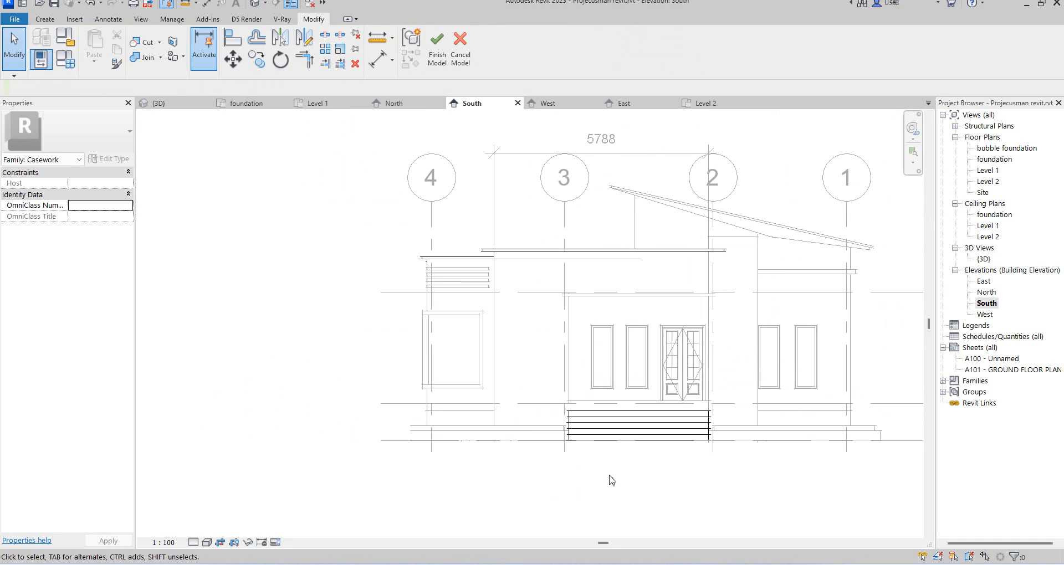
In the 3D view, assign the Concrete, Cast In Situ material to the entrance steps
double_click(983, 260)
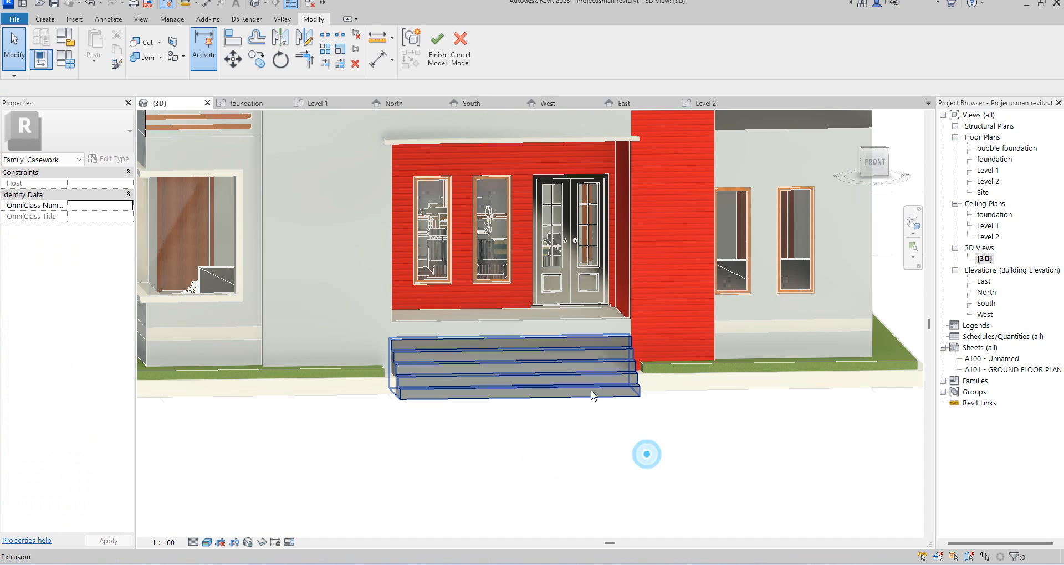
left_click(586, 383)
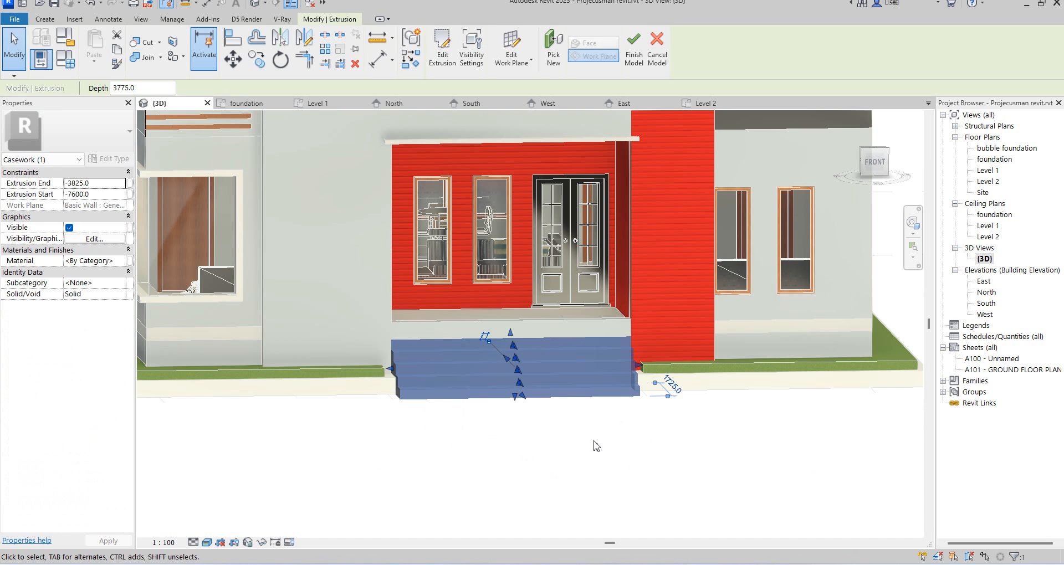
left_click(122, 261)
left_click(121, 260)
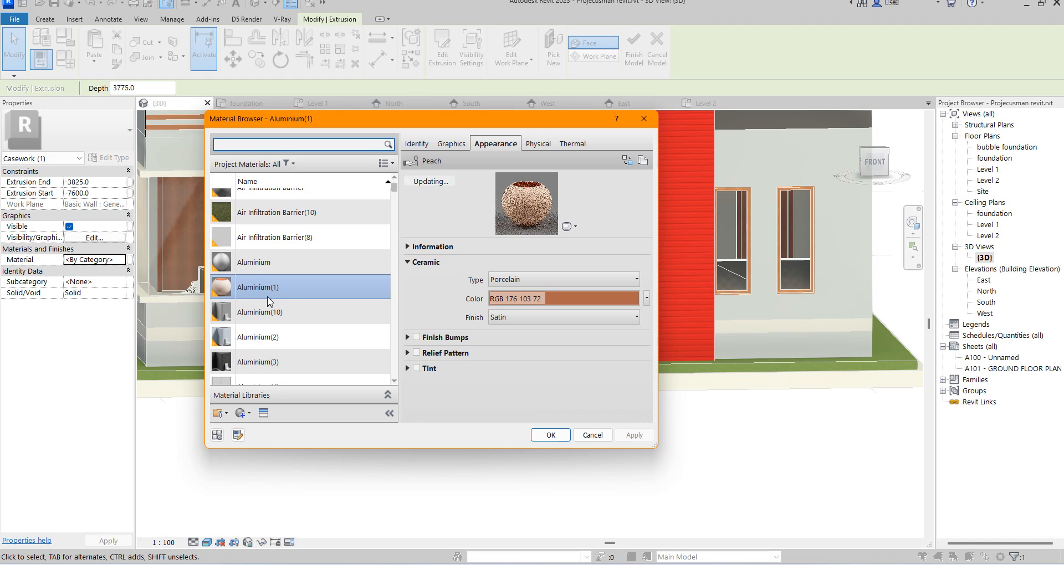
scroll(264, 337, "down", 3)
scroll(264, 335, "down", 8)
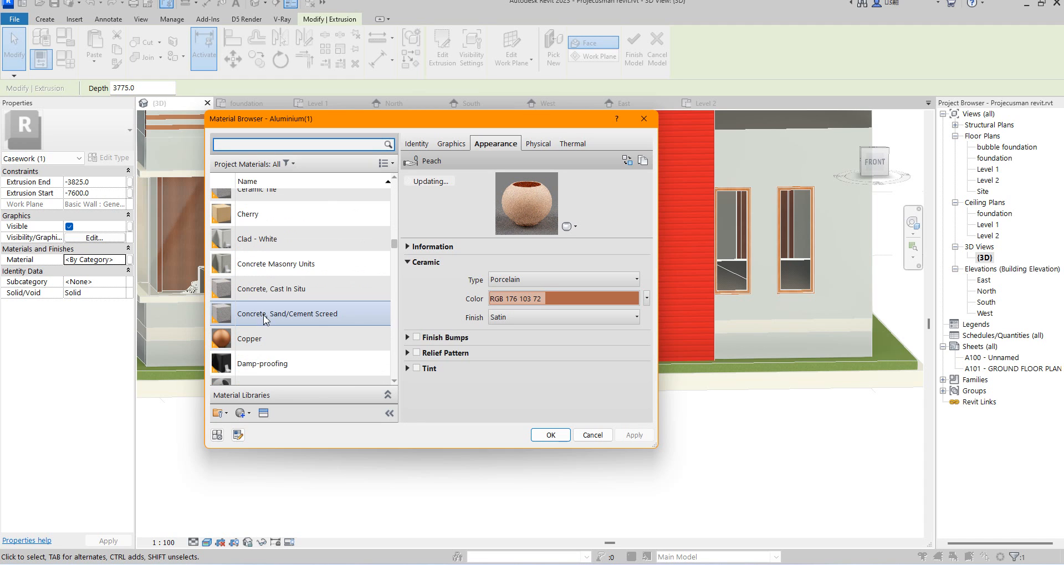
left_click(273, 290)
left_click(551, 436)
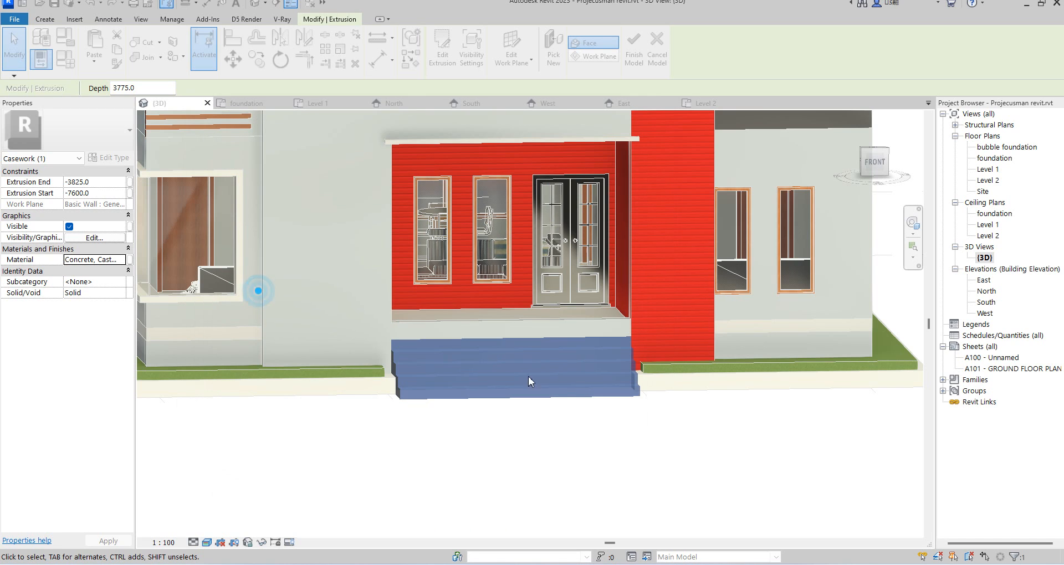
double_click(576, 456)
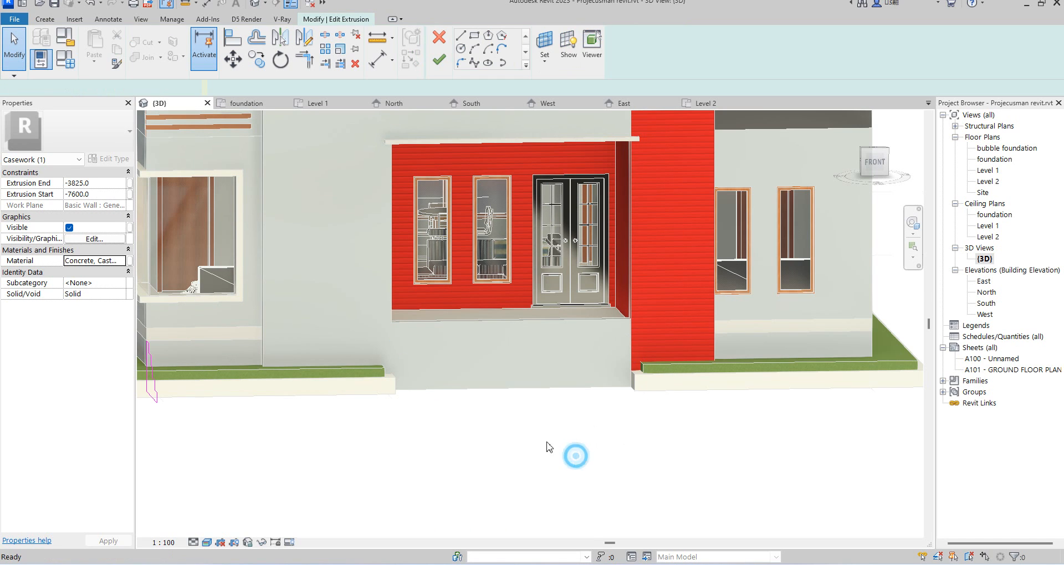
scroll(425, 387, "up", 2)
scroll(456, 205, "up", 2)
left_click(445, 66)
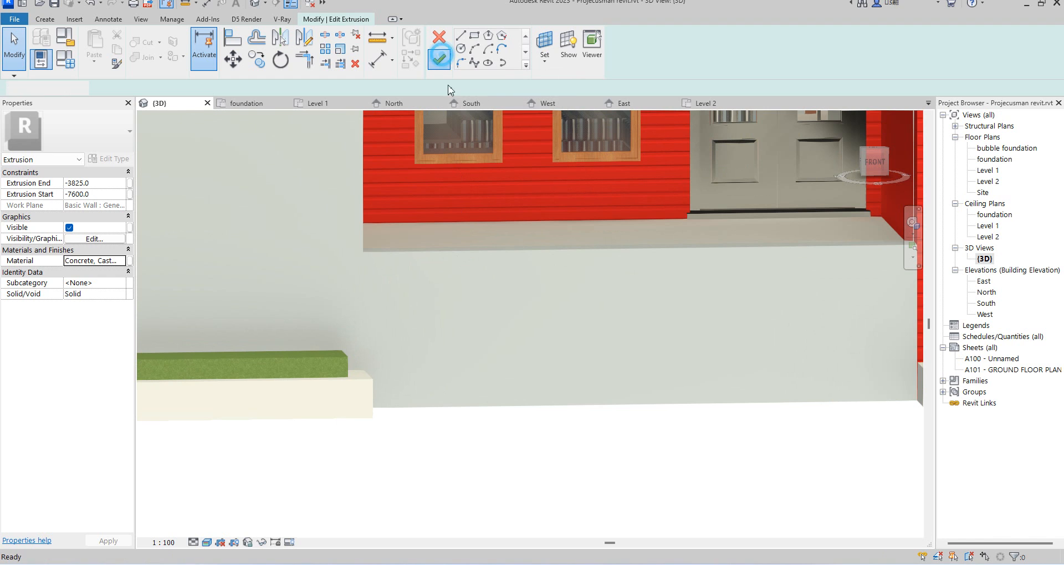
left_click(436, 411)
scroll(475, 471, "down", 4)
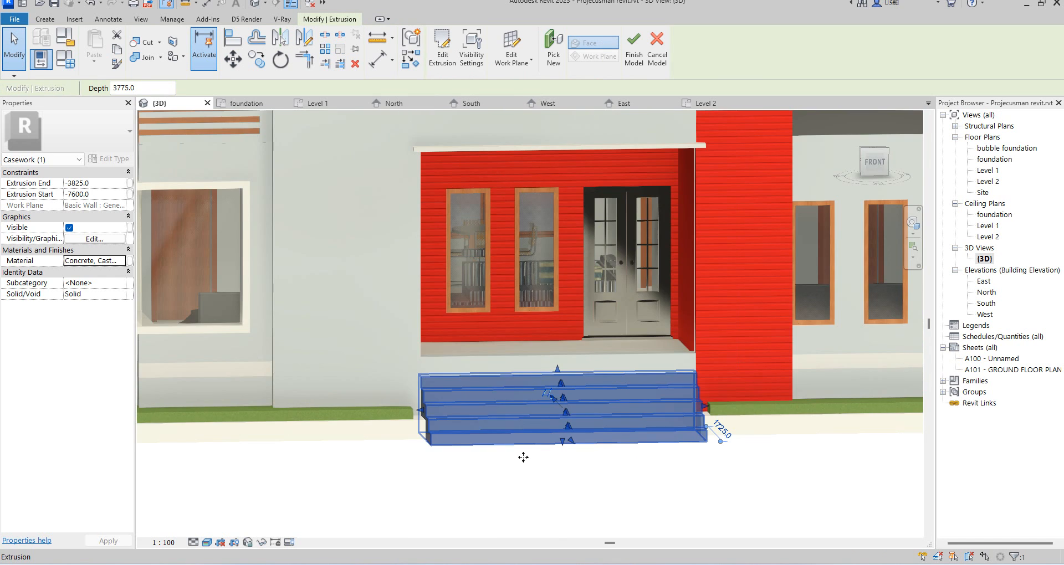
left_click(601, 476)
scroll(571, 475, "down", 2)
scroll(551, 475, "up", 4)
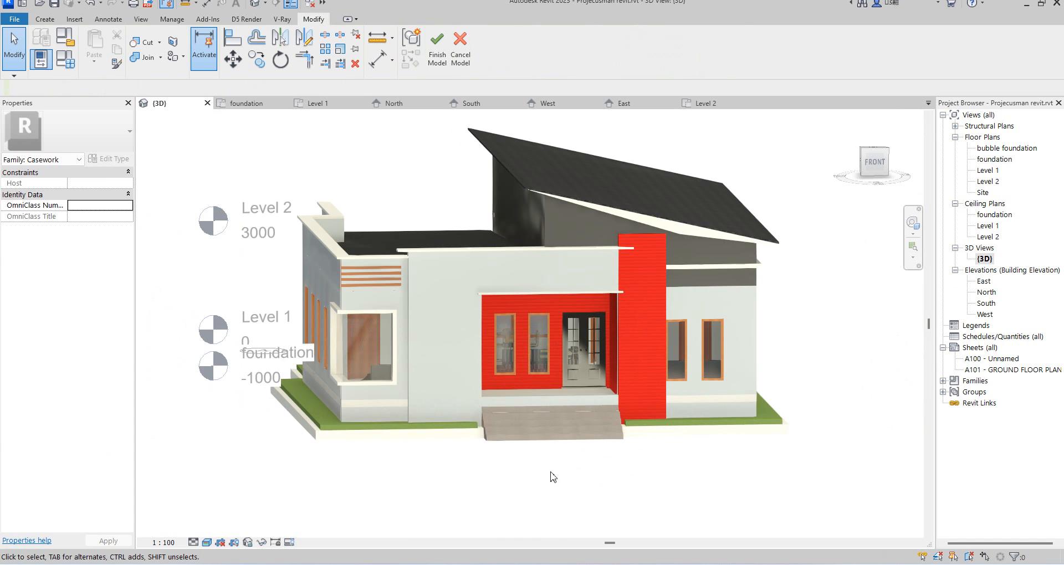
Select the entrance steps and open the foundation floor plan
left_click(570, 417)
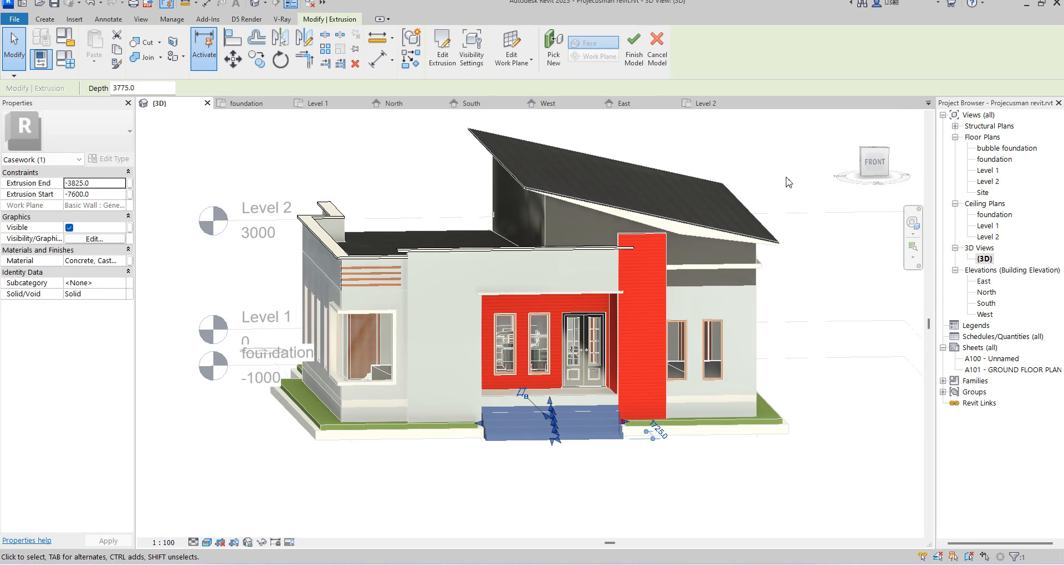
double_click(992, 159)
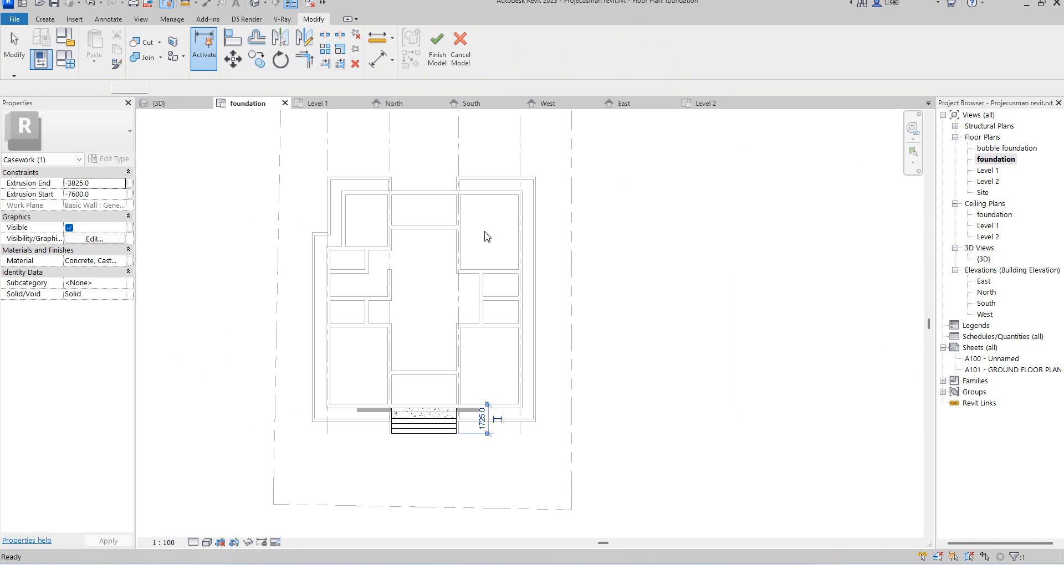
scroll(434, 302, "down", 3)
Try to mirror the entrance steps about a horizontal axis through the middle of the building without keeping a copy
left_click(306, 37)
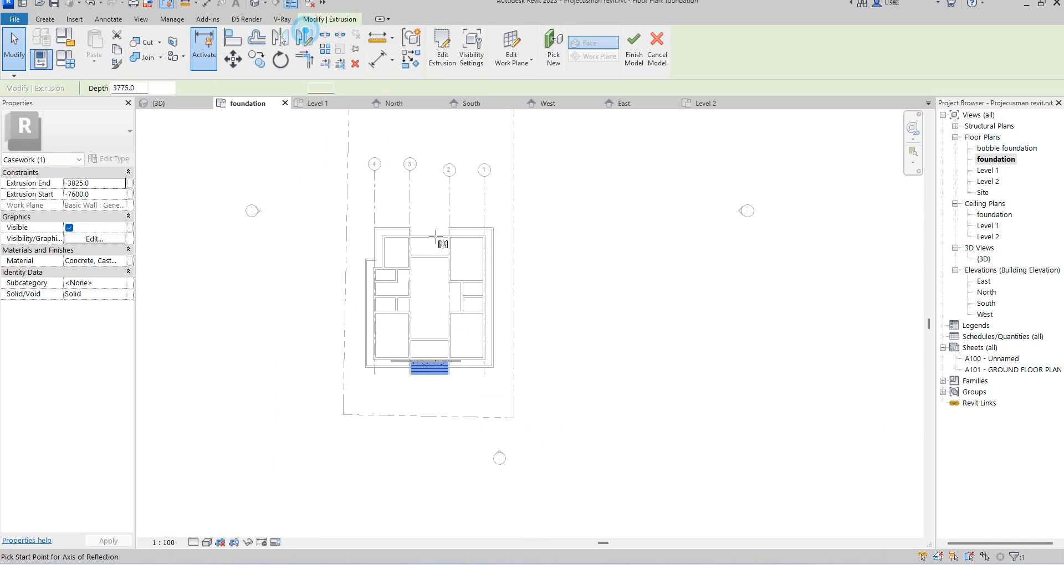
scroll(506, 310, "up", 2)
left_click(487, 293)
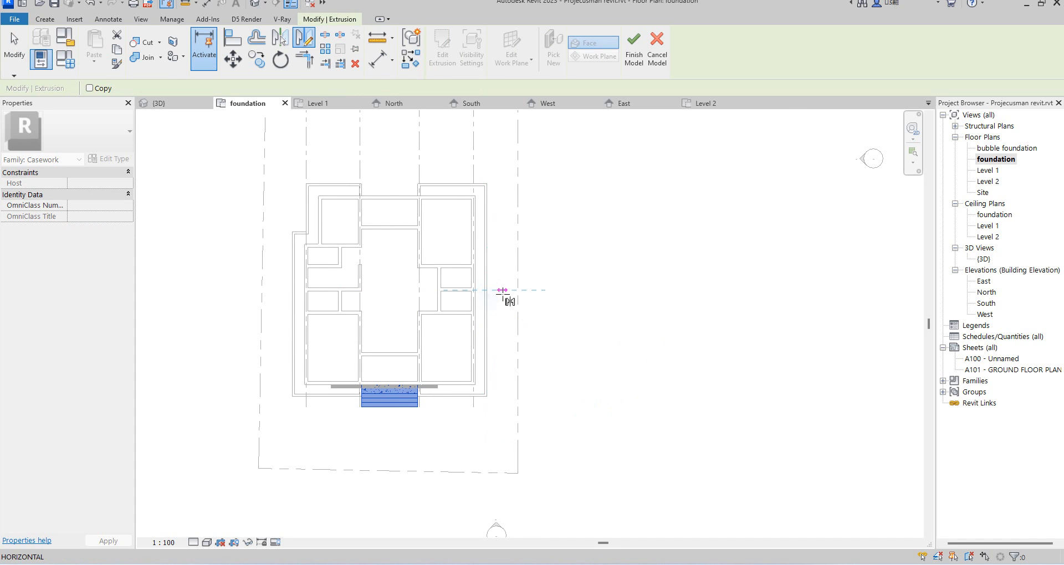
left_click(502, 292)
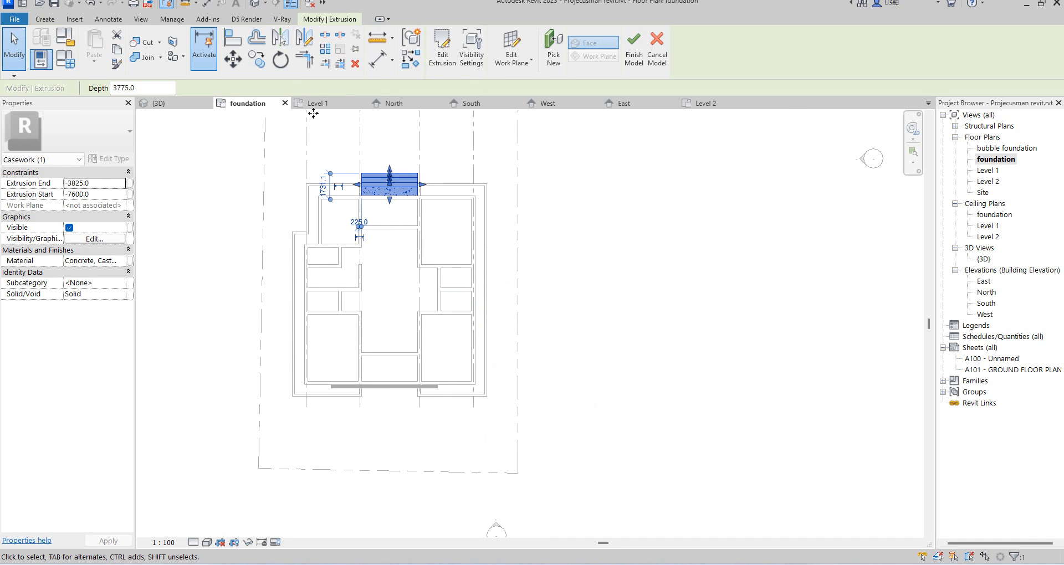
left_click(305, 45)
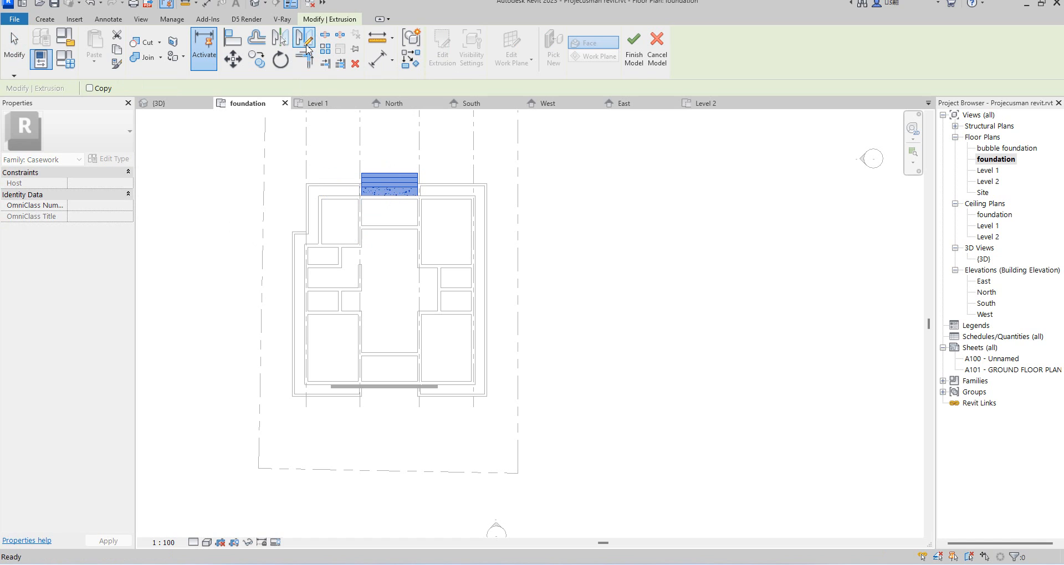
key("ctrl+z")
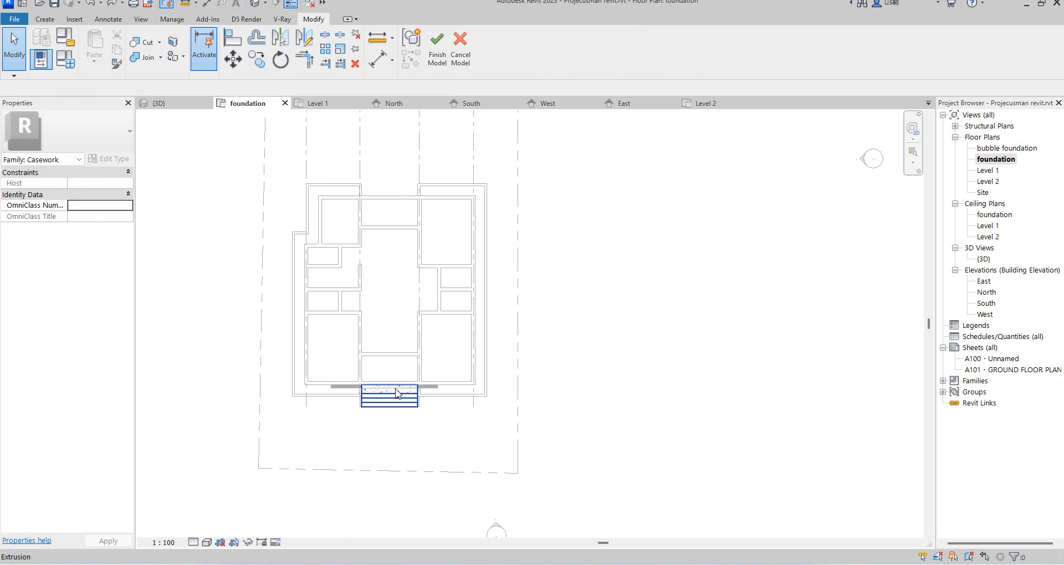
Mirror a copy of the entrance steps to the rear of the house about a drawn horizontal axis midway along the plan
left_click(396, 388)
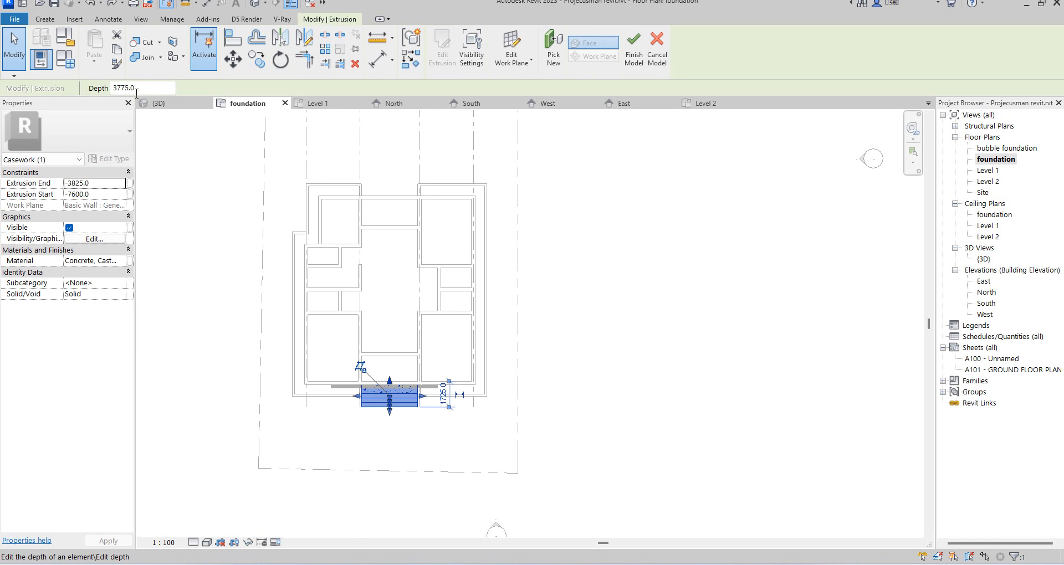
left_click(305, 42)
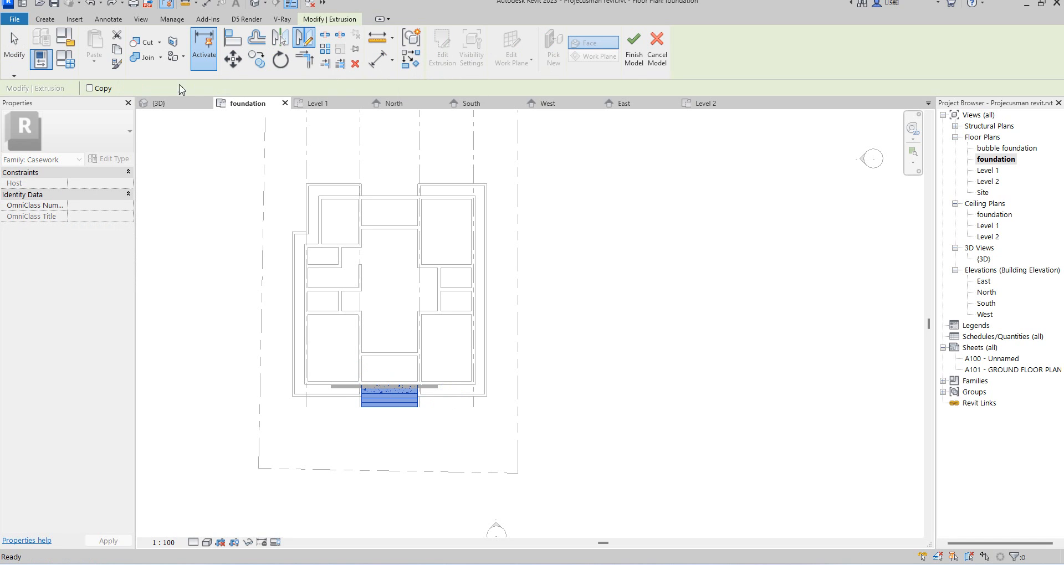
left_click(89, 88)
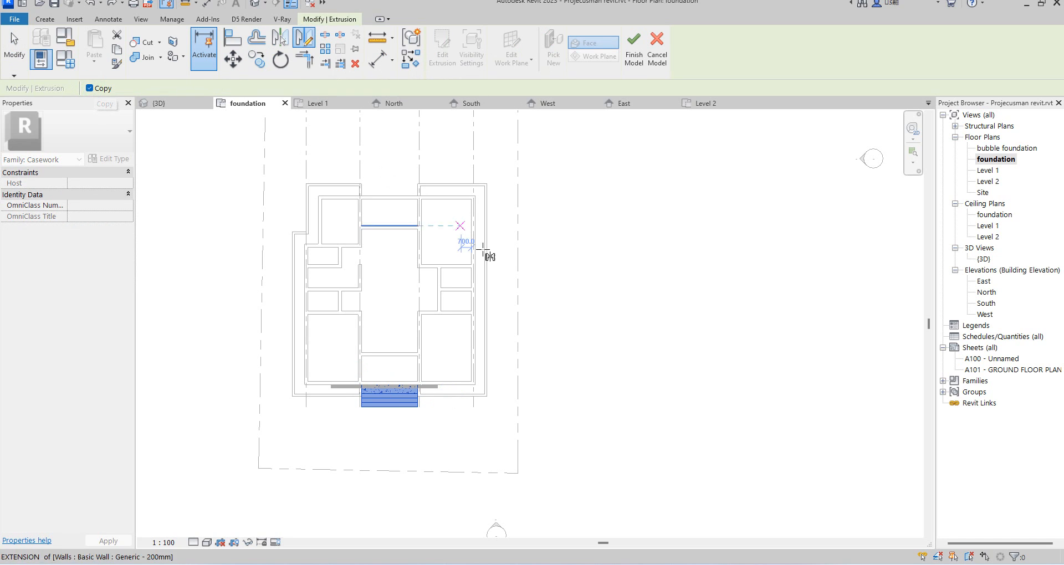
left_click(487, 290)
left_click(501, 290)
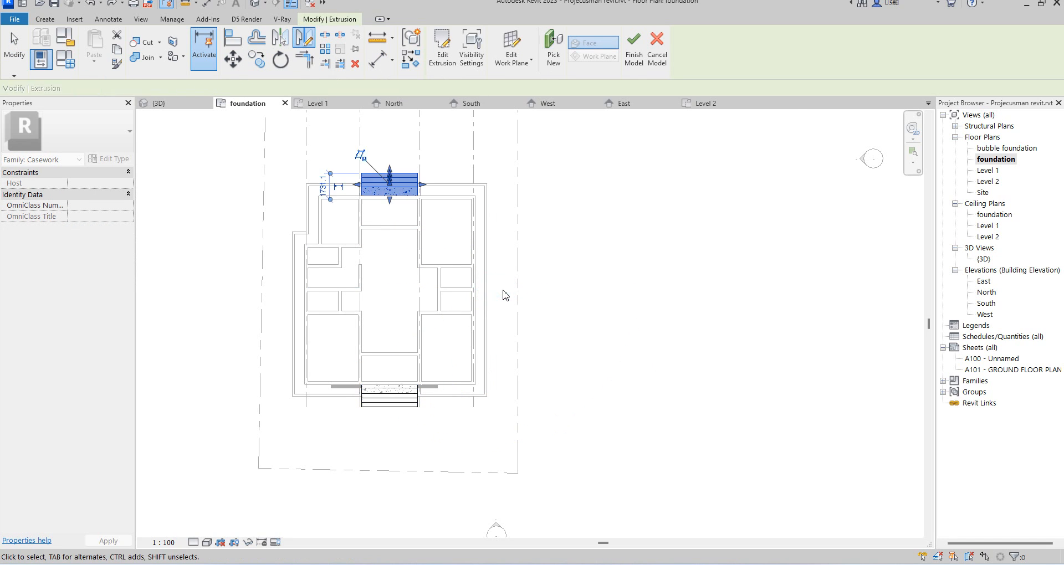
left_click(594, 276)
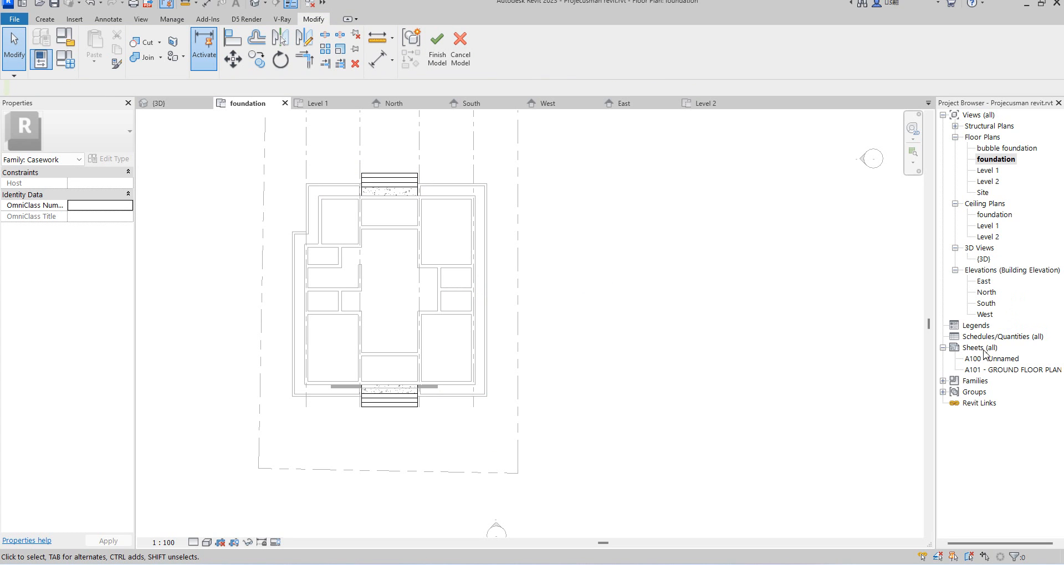
Check the front and rear steps and the roof edges in the West elevation, and finish the in-place model
double_click(986, 315)
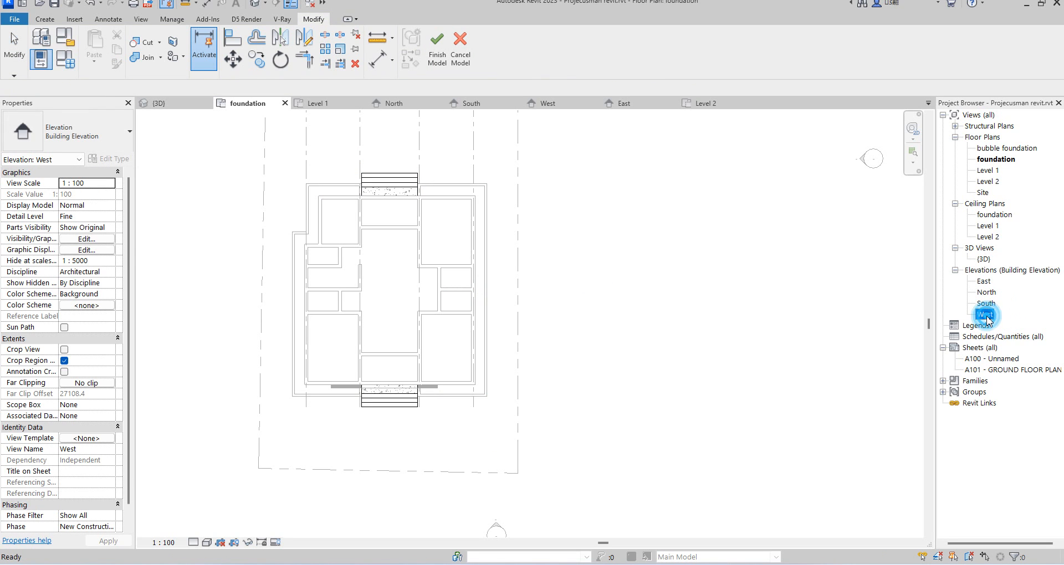
scroll(756, 340, "down", 5)
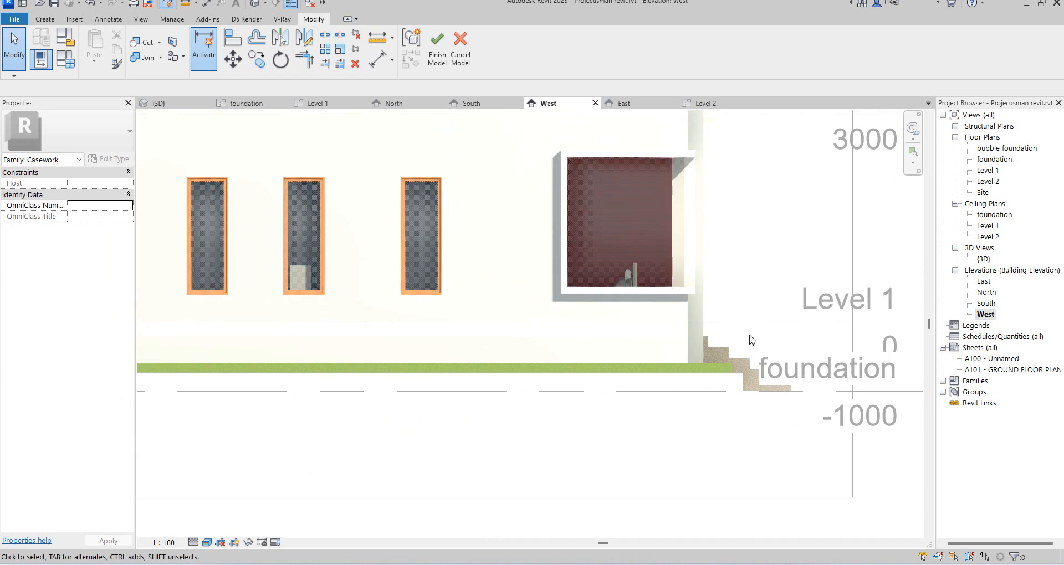
scroll(717, 338, "up", 2)
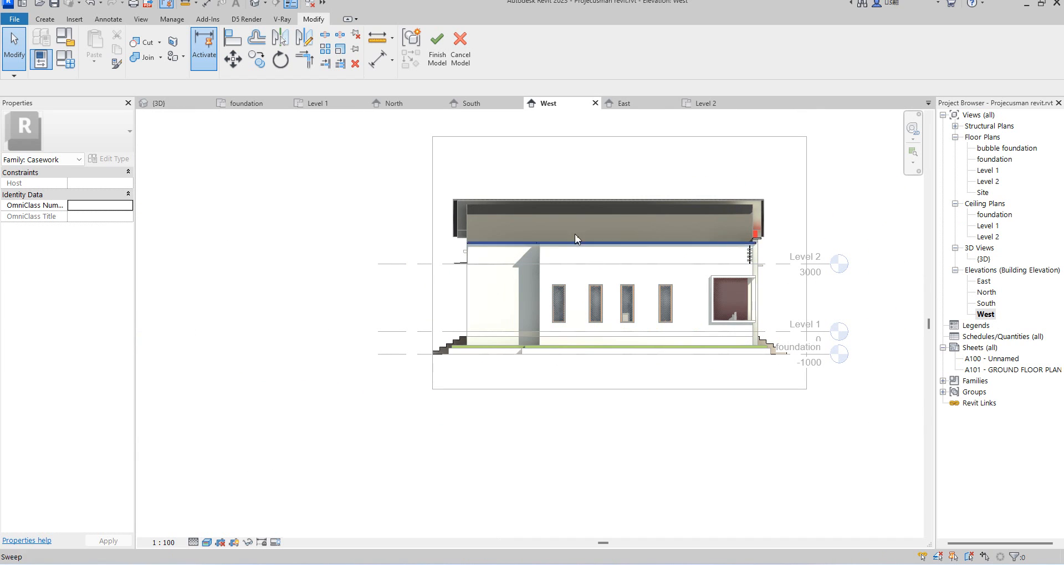
scroll(754, 255, "up", 4)
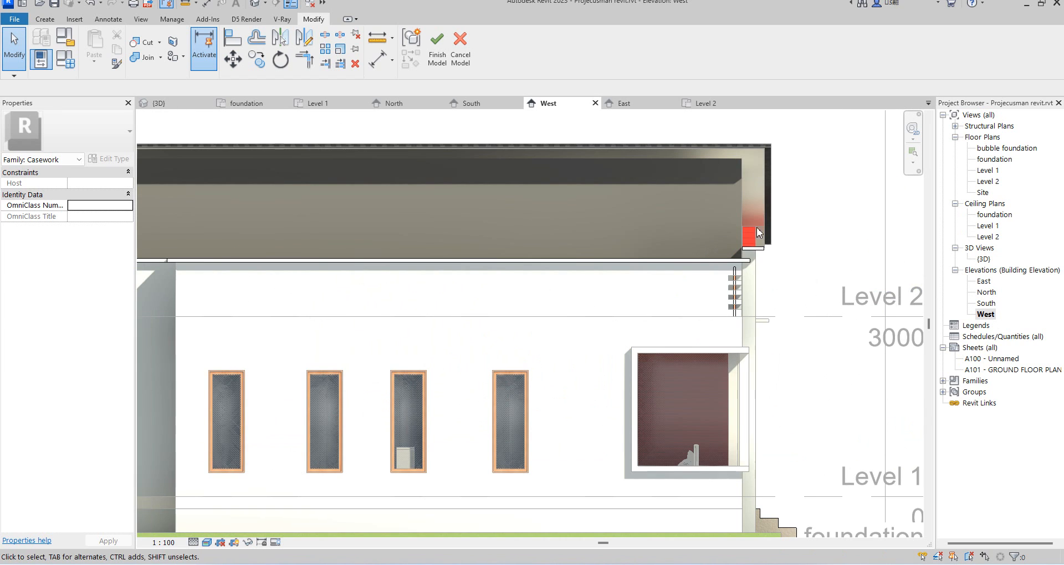
scroll(721, 199, "down", 5)
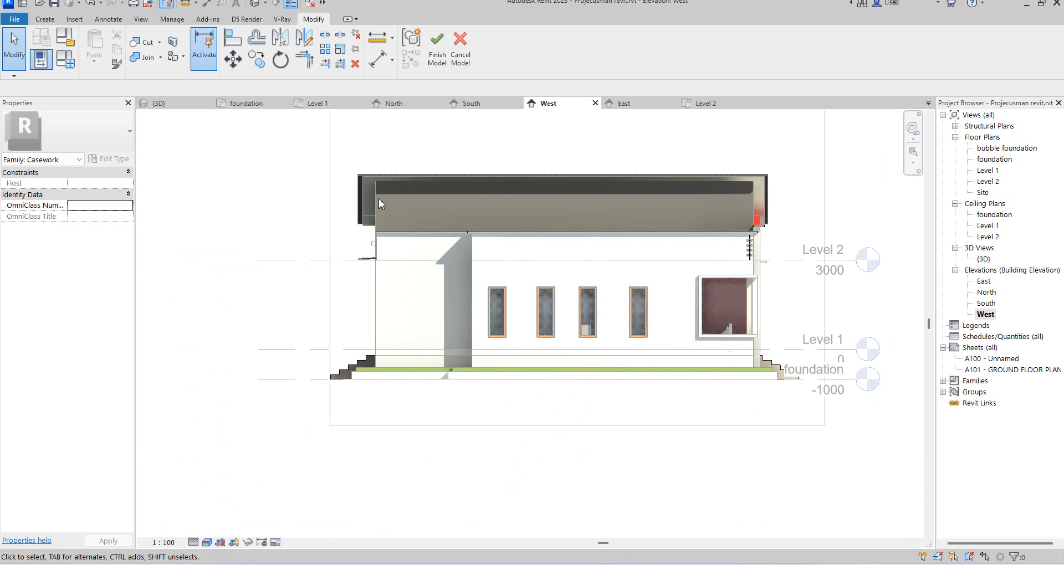
scroll(333, 194, "up", 4)
left_click(438, 45)
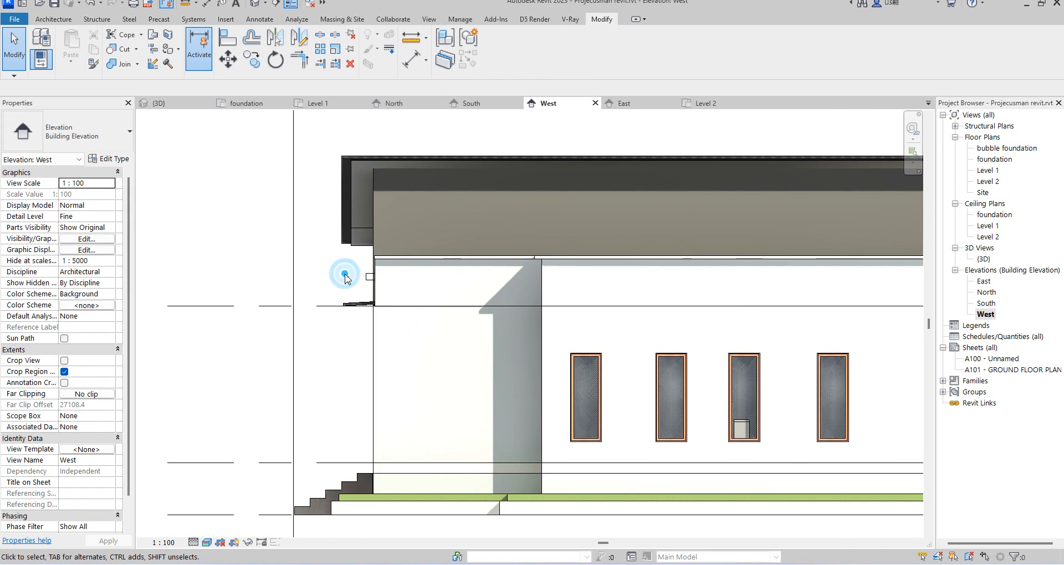
Examine the roof edges and entrance steps in the West, East and South elevations
scroll(345, 277, "down", 4)
scroll(750, 257, "up", 4)
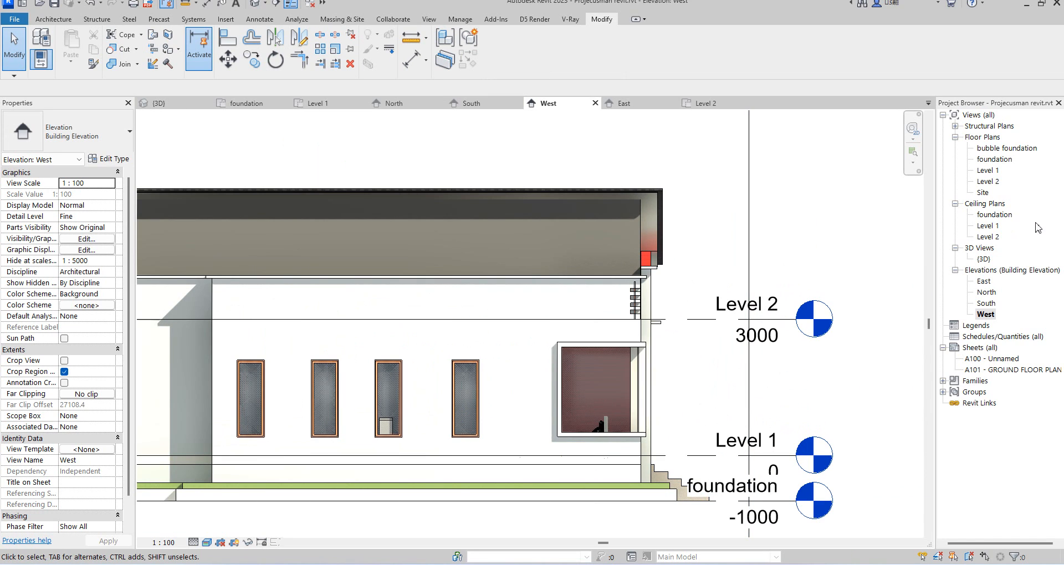
double_click(984, 281)
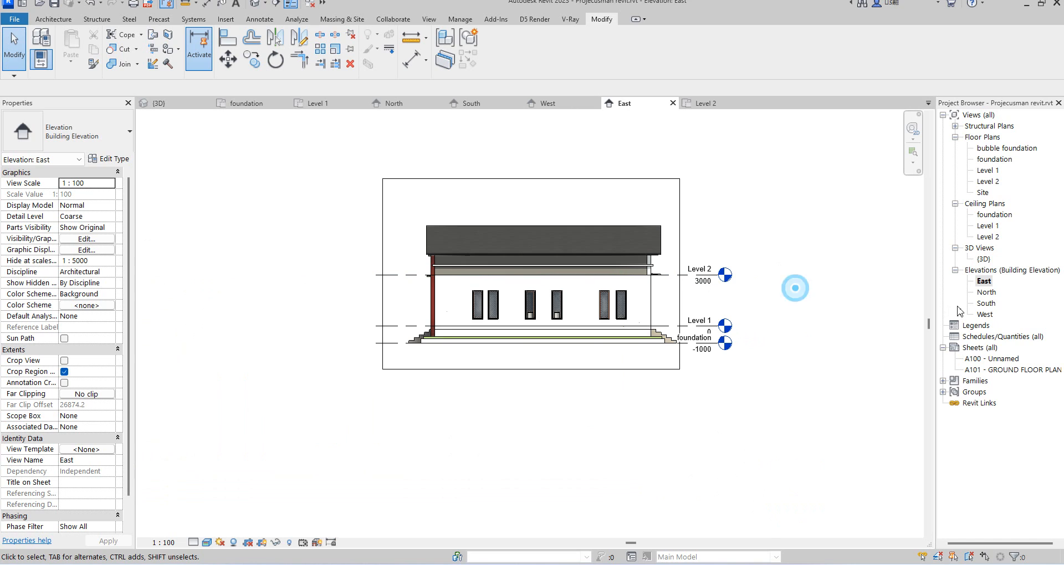
double_click(987, 303)
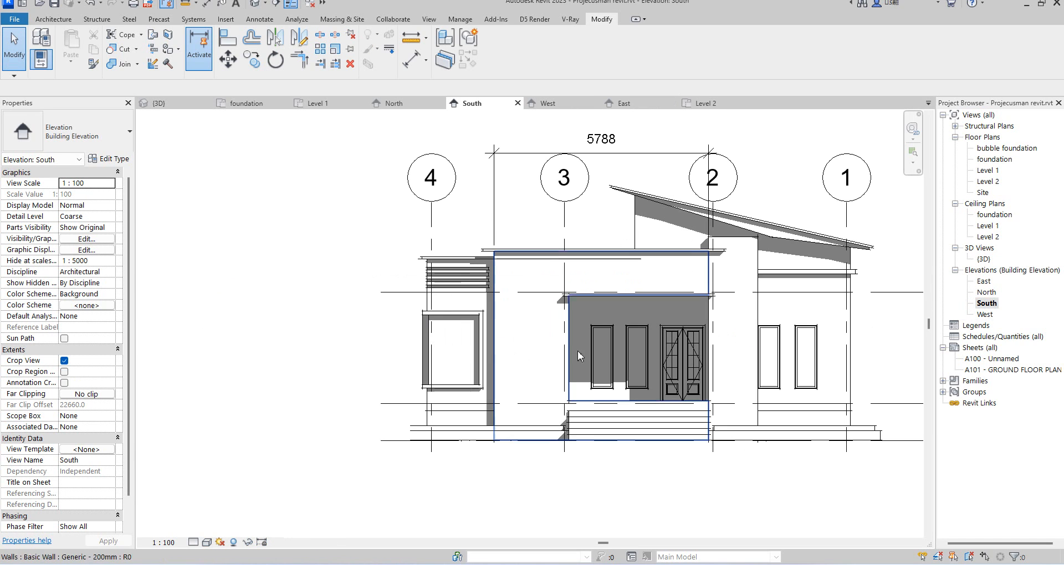
scroll(604, 289, "up", 2)
scroll(565, 254, "down", 3)
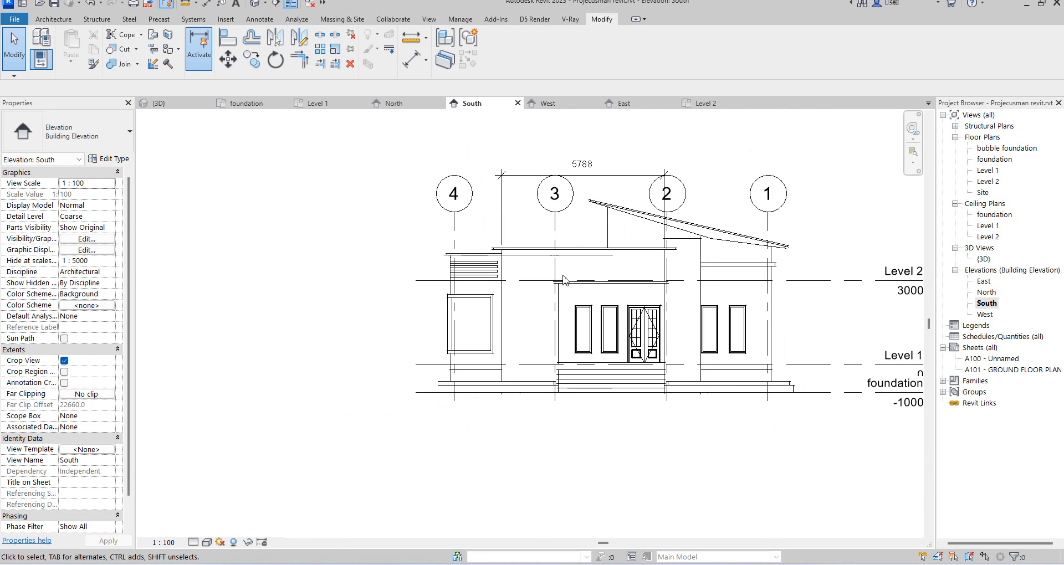
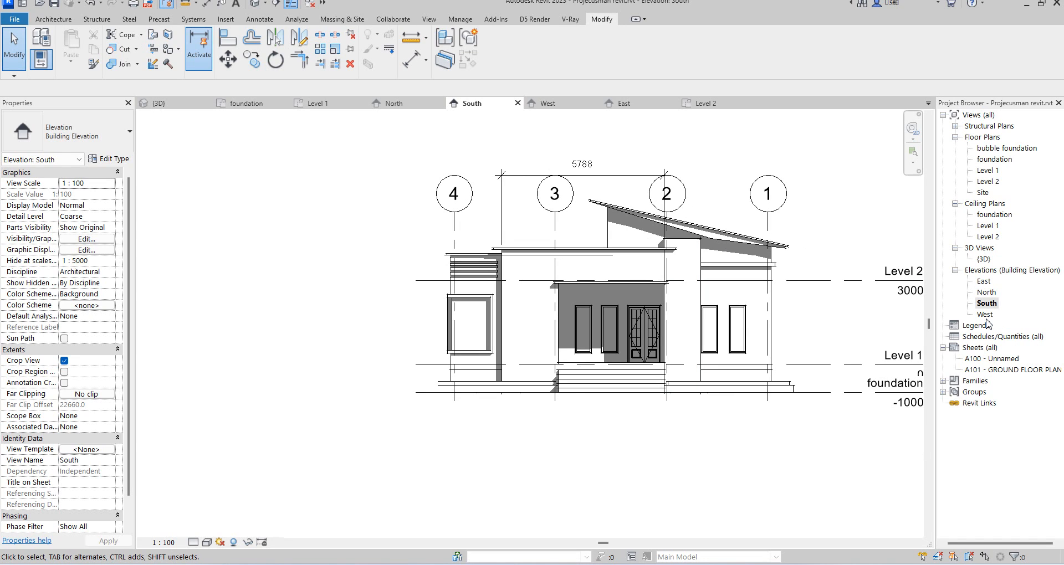
Reopen the in-place casework model for editing and look over the West elevation and the Level 1 floor plan
left_click(520, 253)
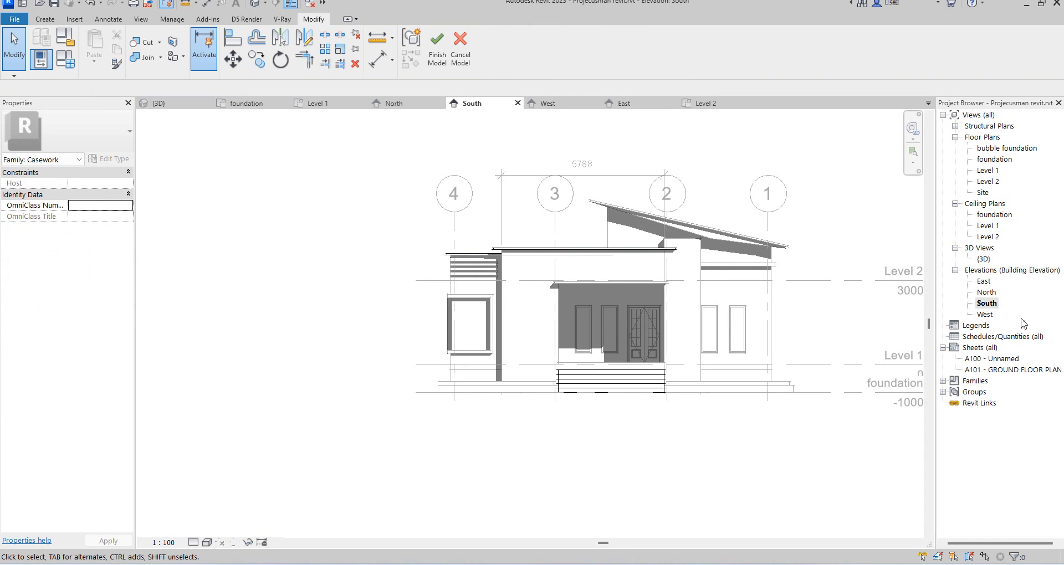
double_click(986, 316)
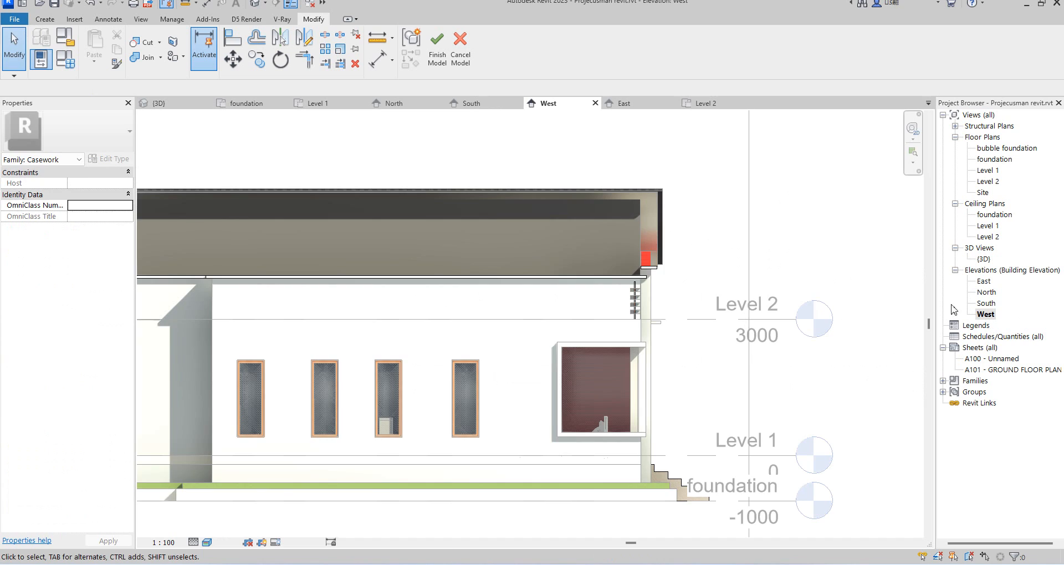
double_click(989, 171)
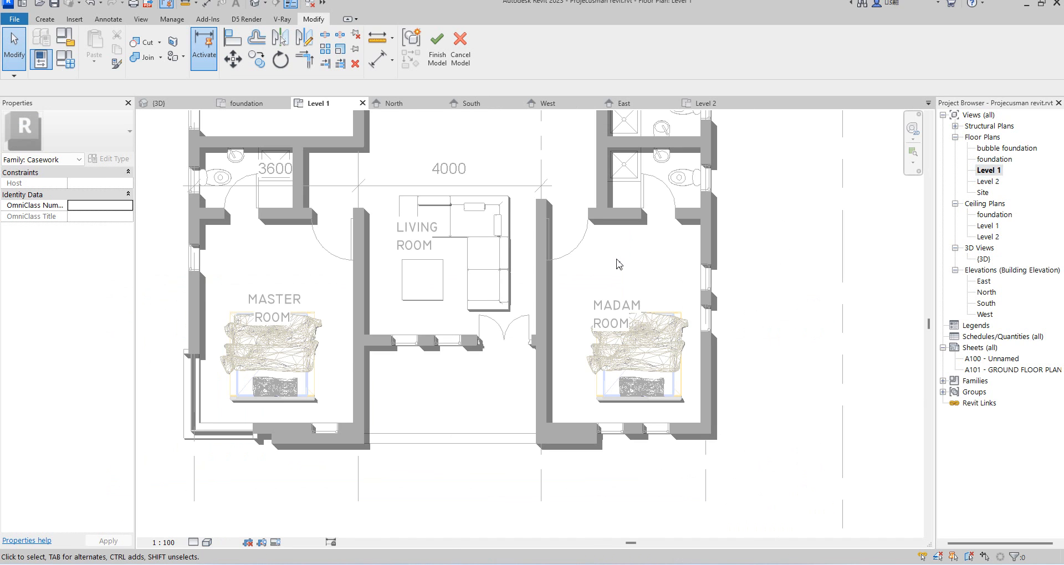
scroll(568, 185, "down", 4)
scroll(557, 345, "down", 2)
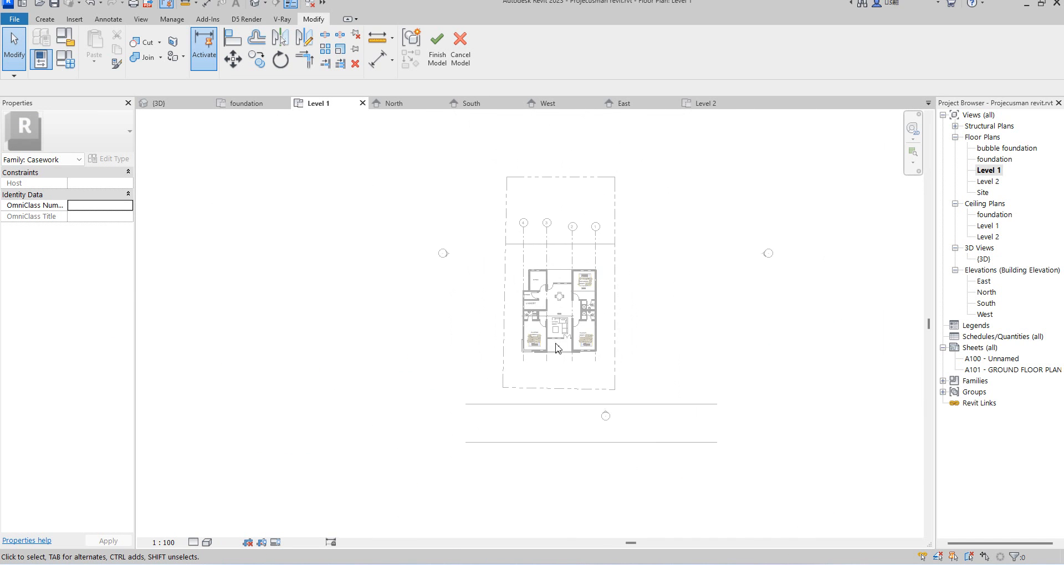
scroll(548, 235, "up", 3)
scroll(549, 238, "down", 2)
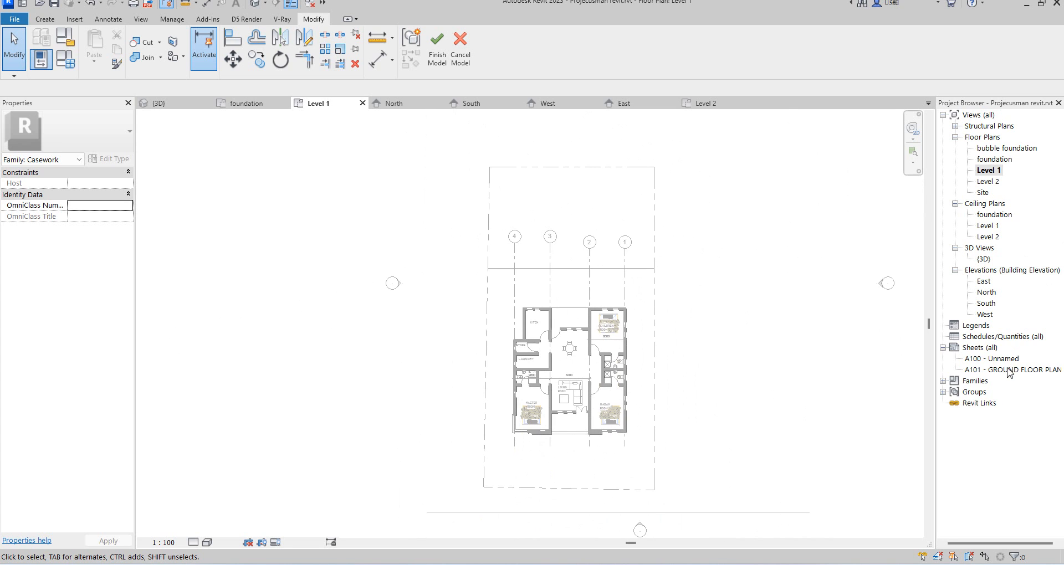
In the West elevation, start a sweep with a sketched path on the Grid : 3 work plane
double_click(990, 315)
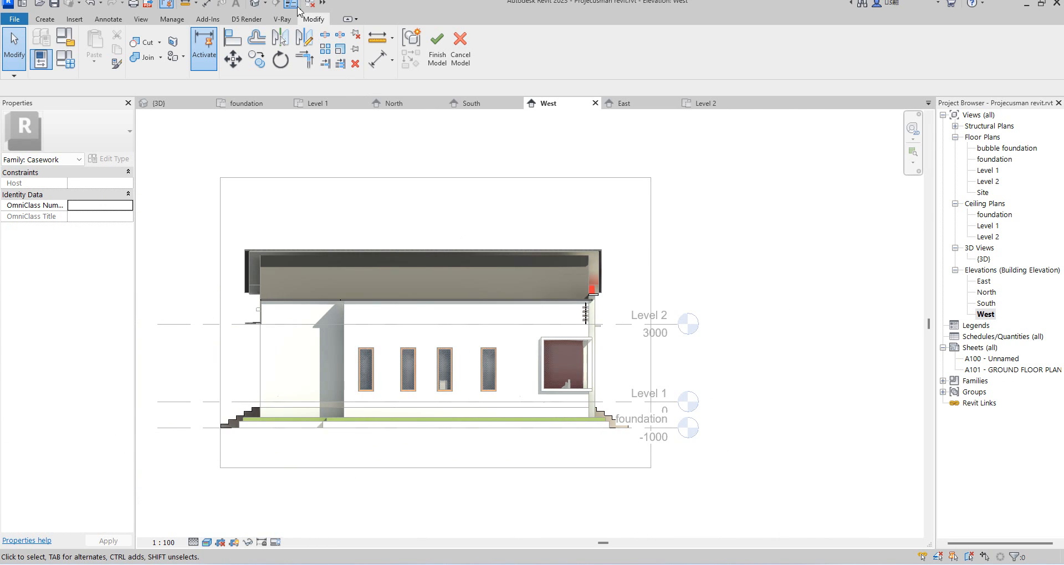
left_click(45, 19)
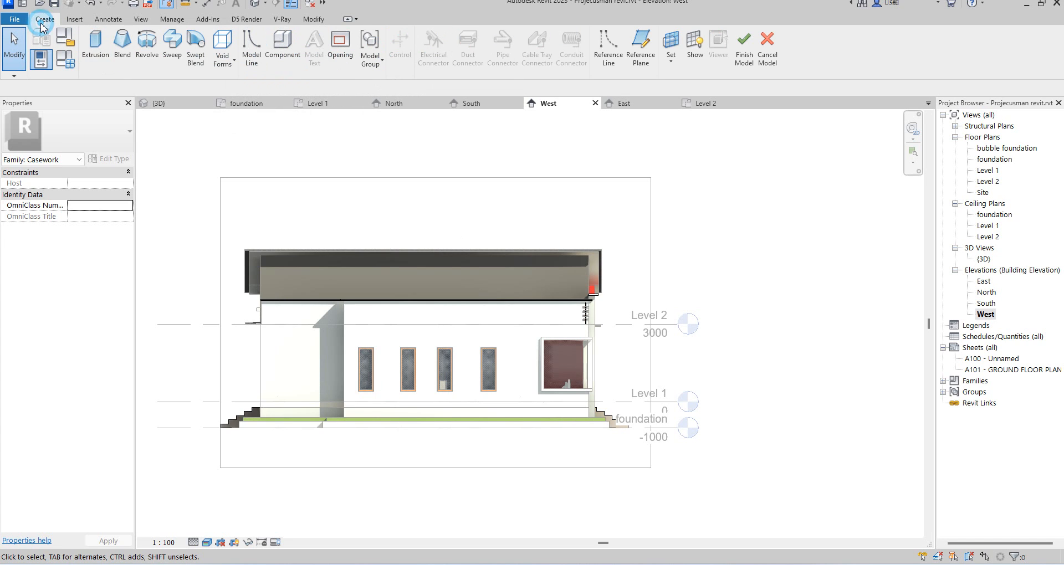
left_click(168, 53)
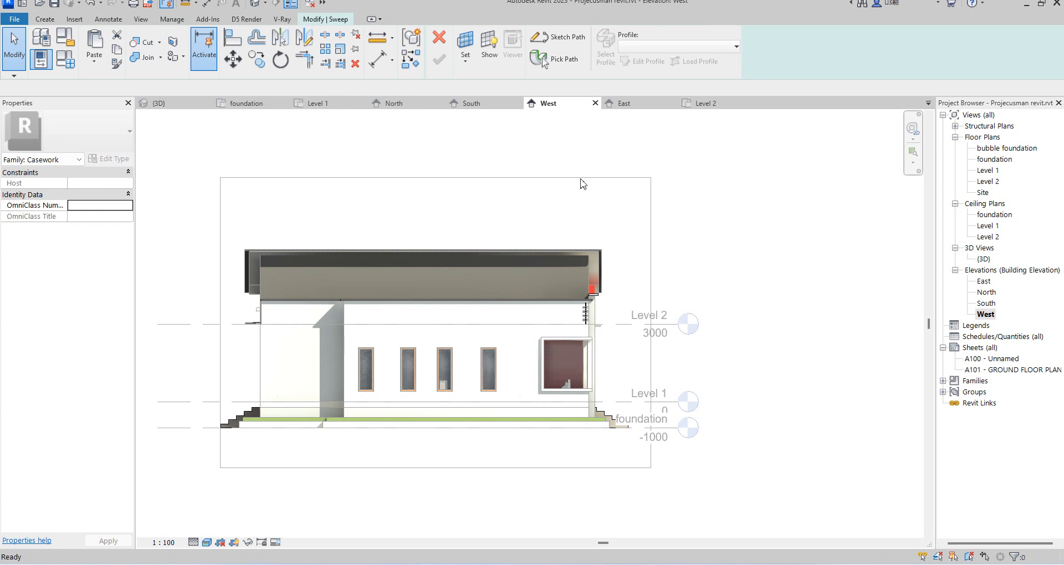
left_click(578, 40)
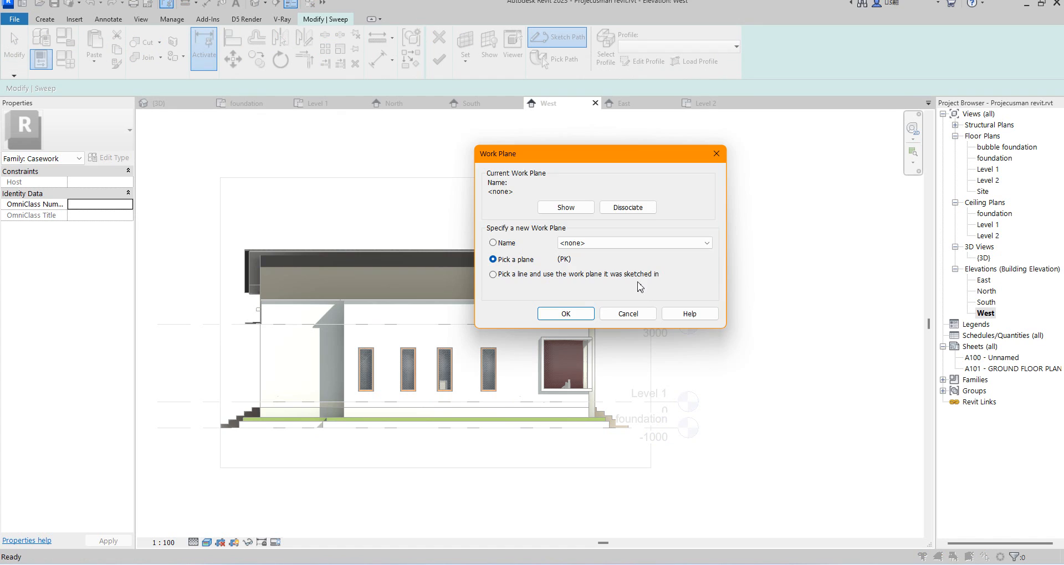
left_click(616, 243)
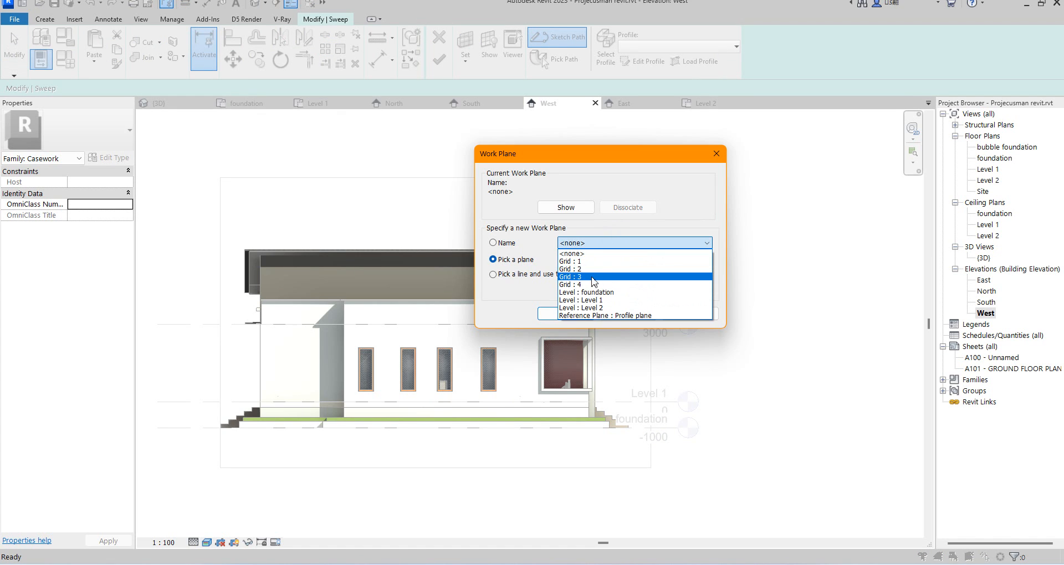
left_click(588, 271)
left_click(566, 314)
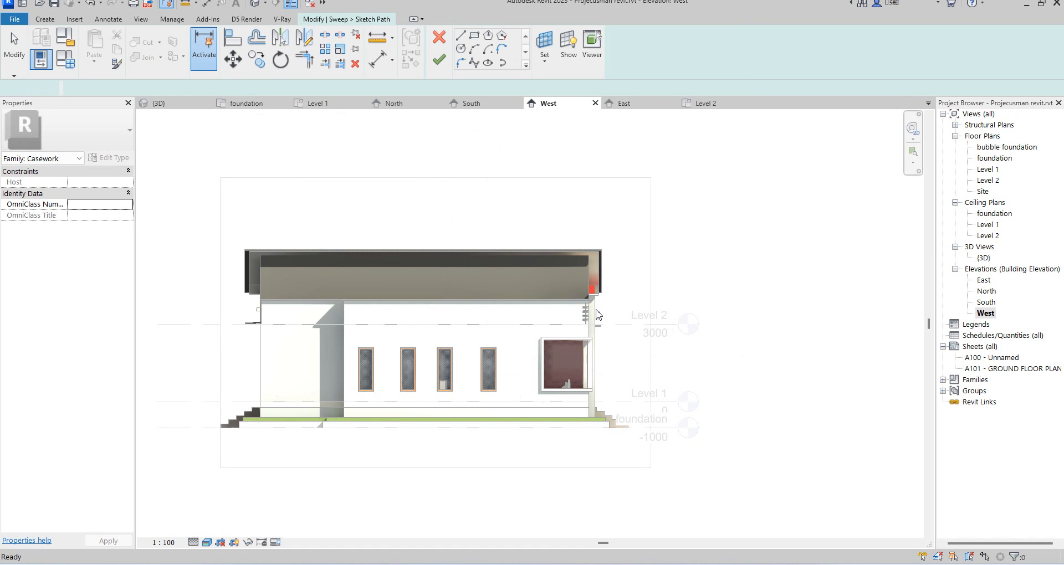
Sketch the path's first lines from the ledge beneath the front roof edge, going up and then about 1020 mm horizontally outward past the wall
scroll(597, 310, "up", 2)
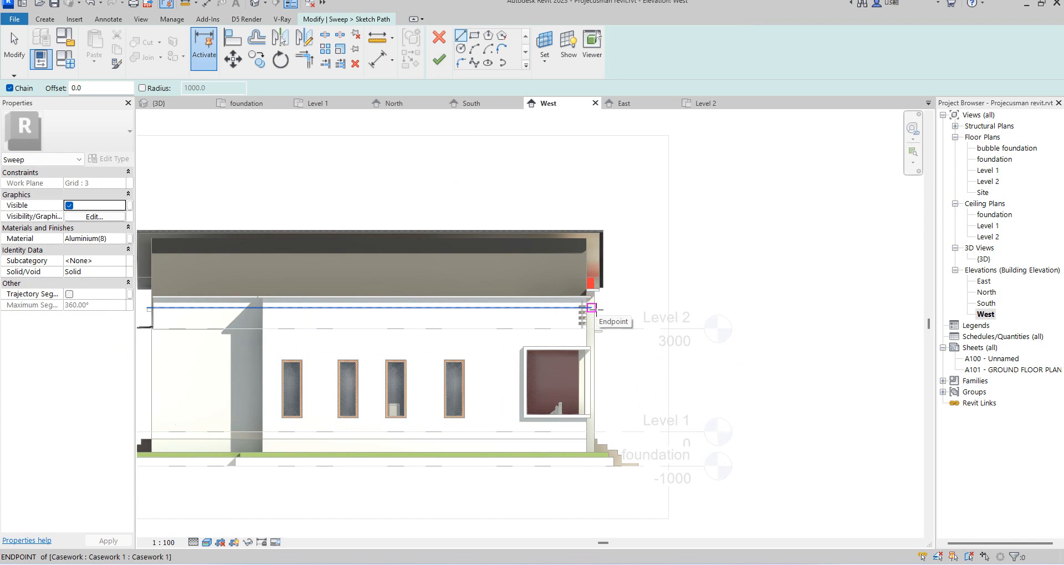
scroll(590, 299, "up", 2)
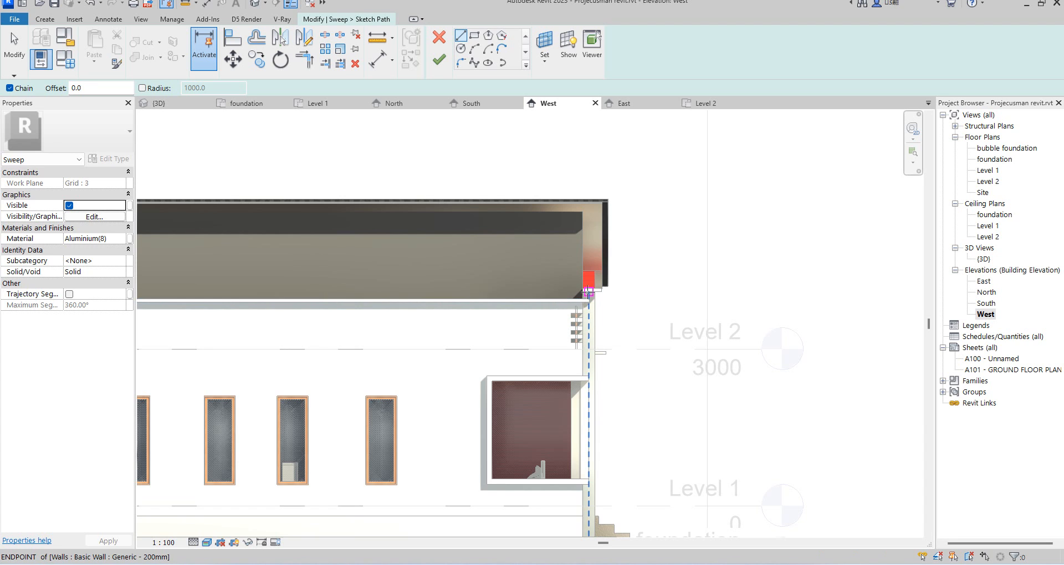
scroll(589, 292, "up", 3)
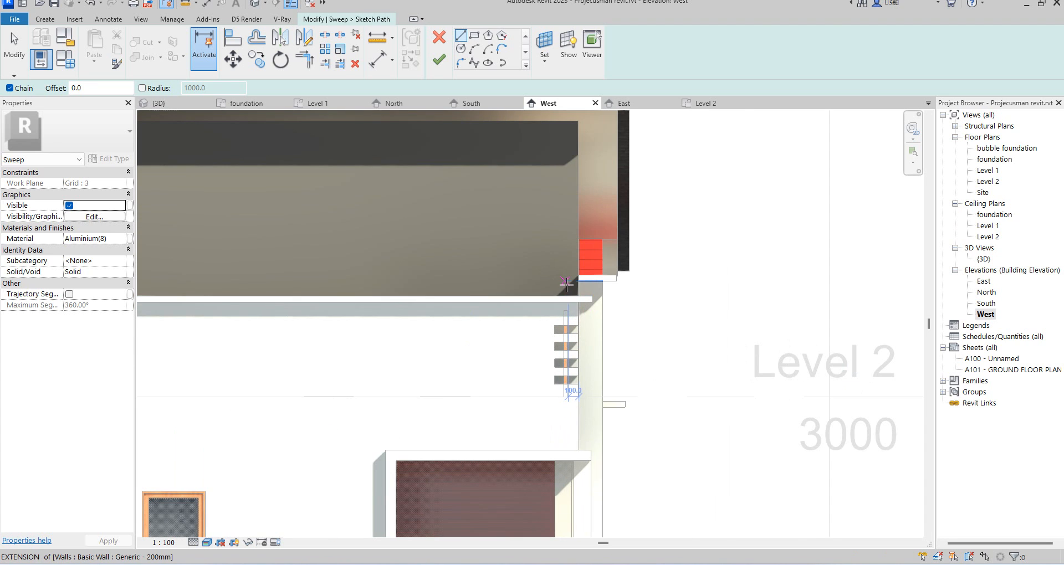
scroll(567, 283, "up", 2)
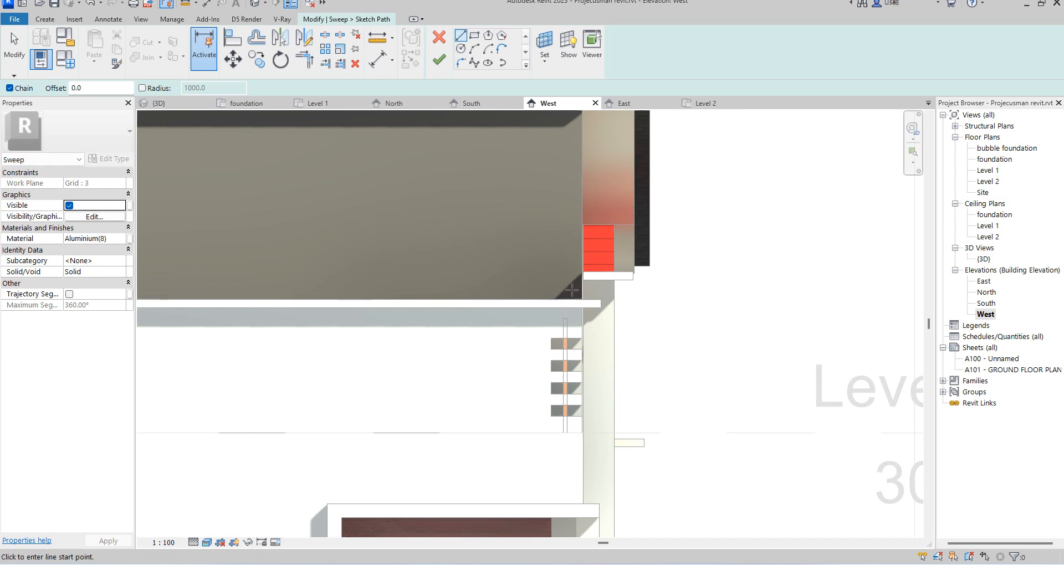
left_click(582, 300)
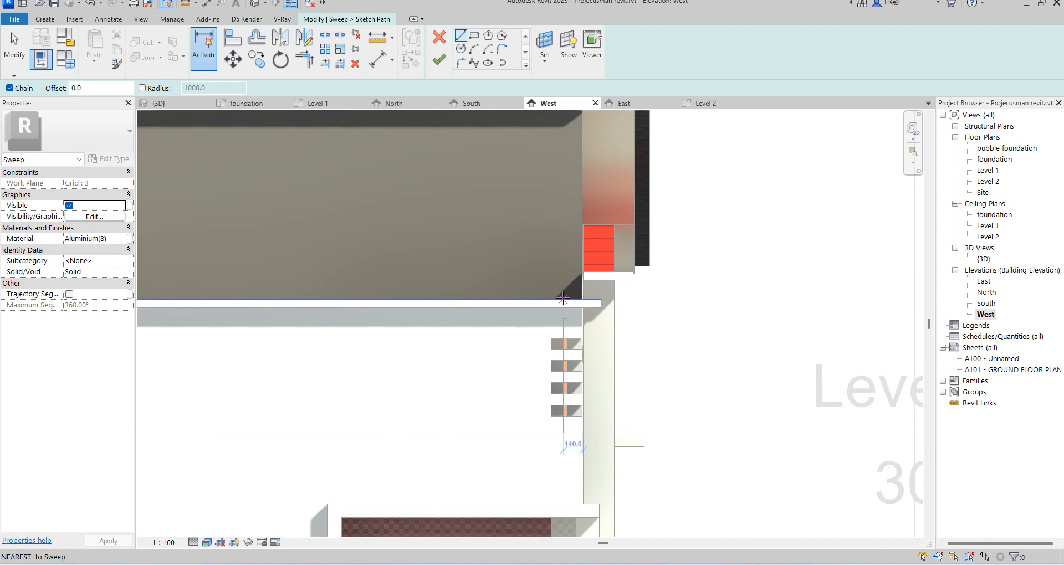
left_click(538, 299)
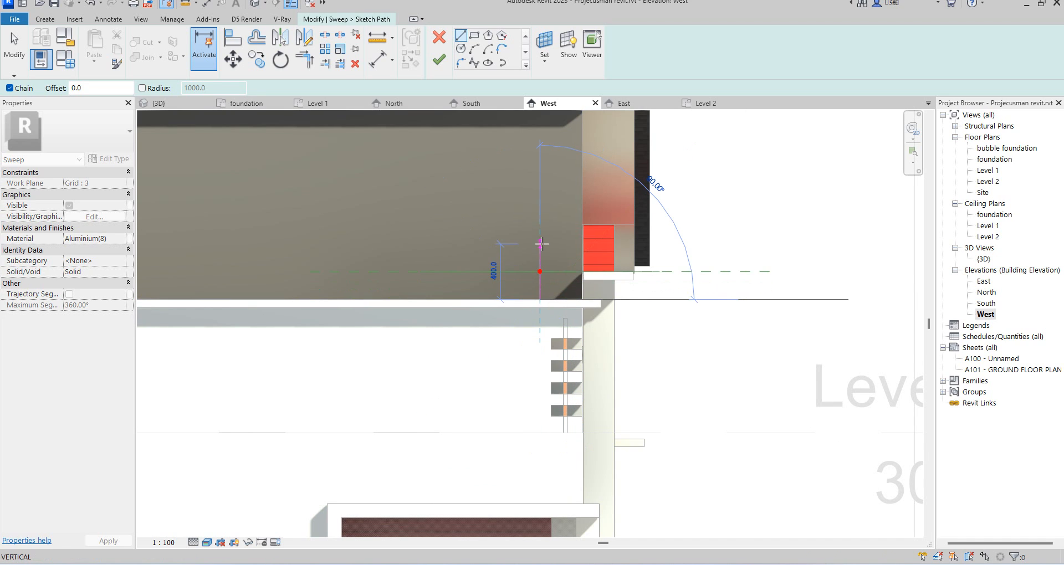
left_click(706, 259)
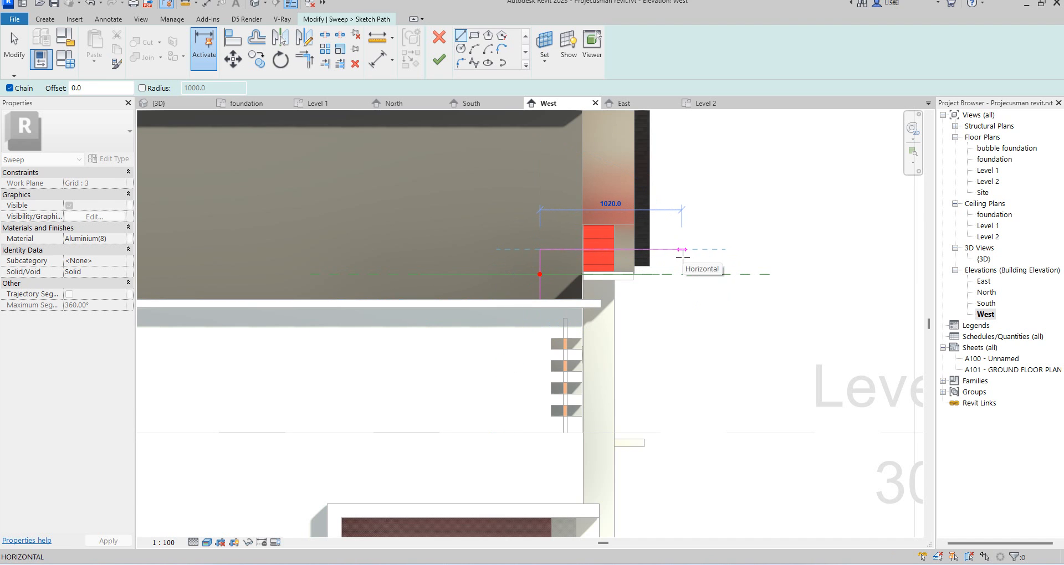
left_click(682, 256)
Extend the path vertically down to the foundation level at the front steps and finish the path sketch
scroll(673, 244, "down", 5)
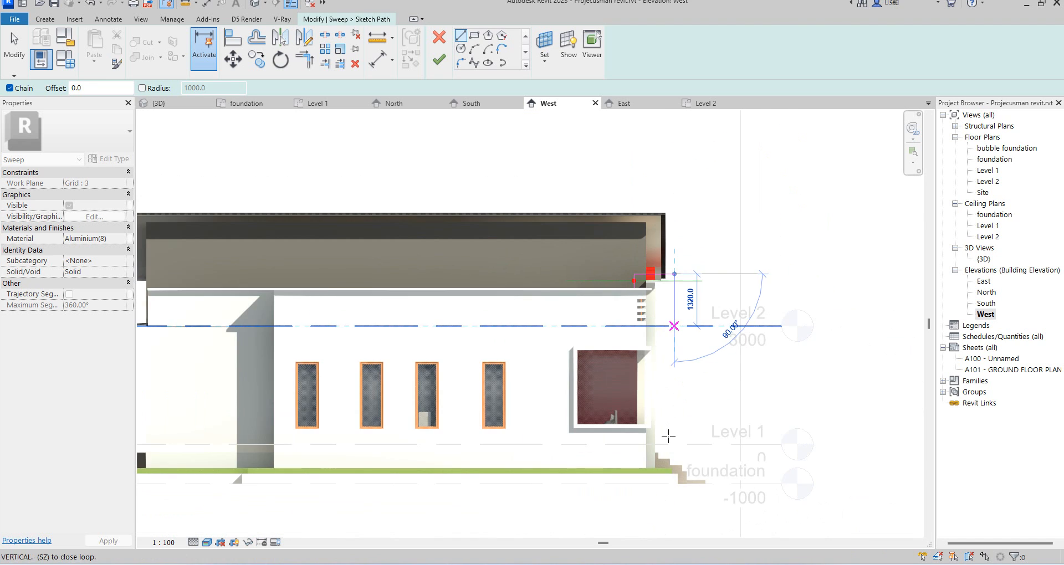
scroll(675, 491, "up", 4)
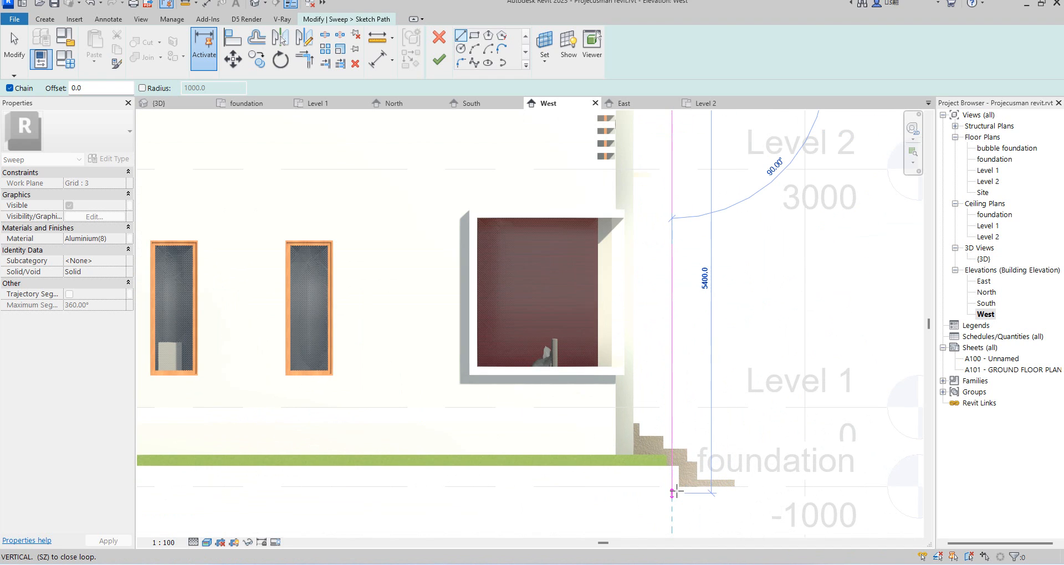
left_click(673, 486)
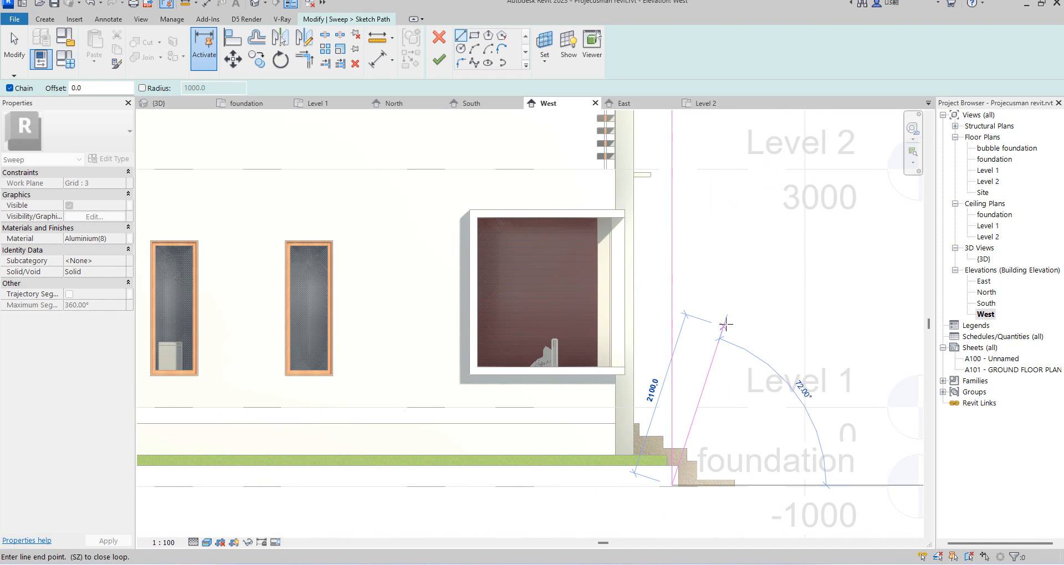
key("Escape")
key("Escape")
scroll(720, 335, "down", 5)
scroll(682, 247, "up", 4)
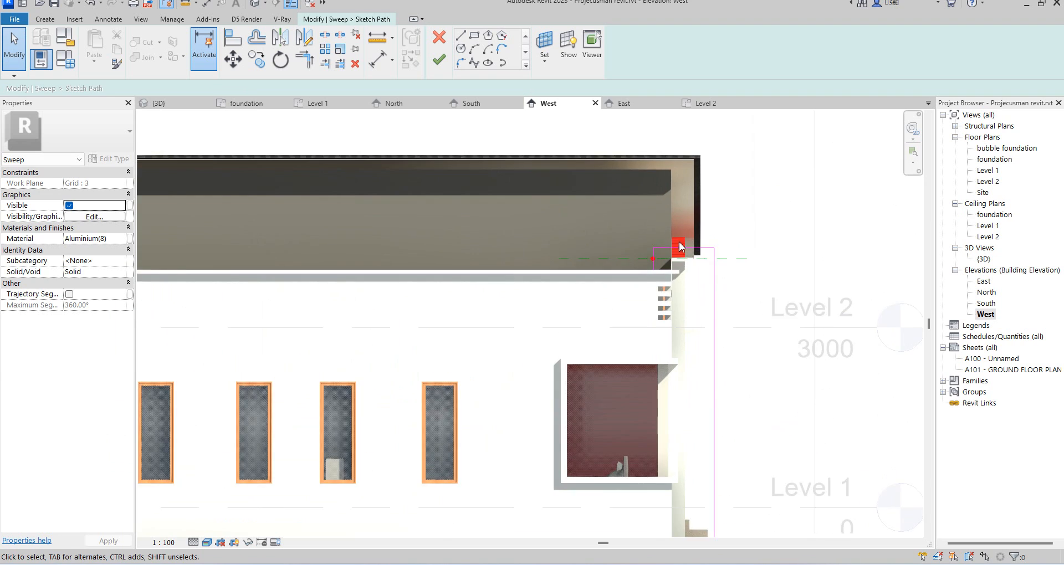
scroll(682, 247, "up", 3)
left_click(446, 55)
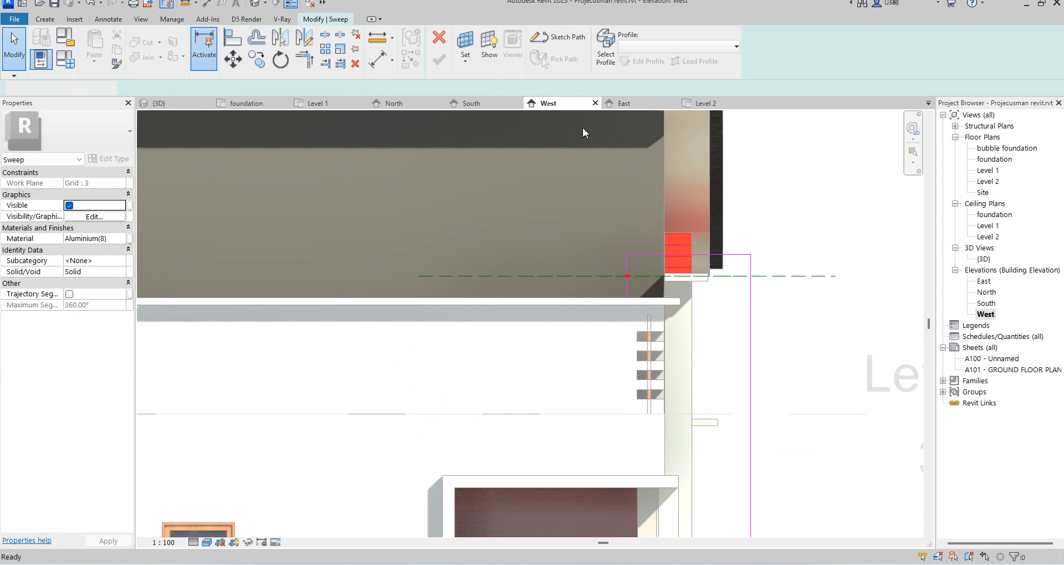
Open the sweep's profile for sketching in the Level 1 floor plan, near the path origin beside the master room
left_click(643, 61)
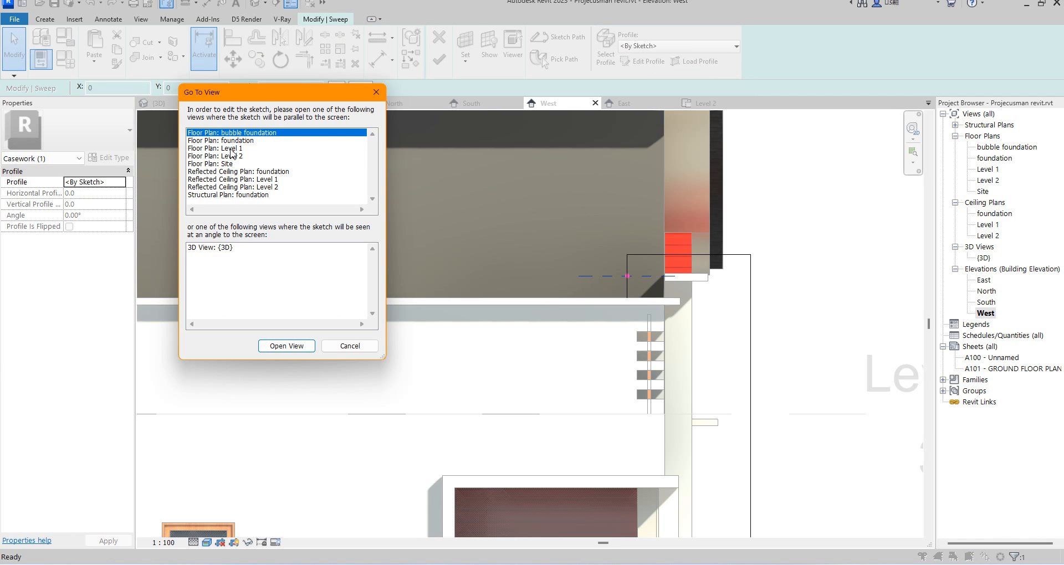
left_click(233, 148)
left_click(287, 347)
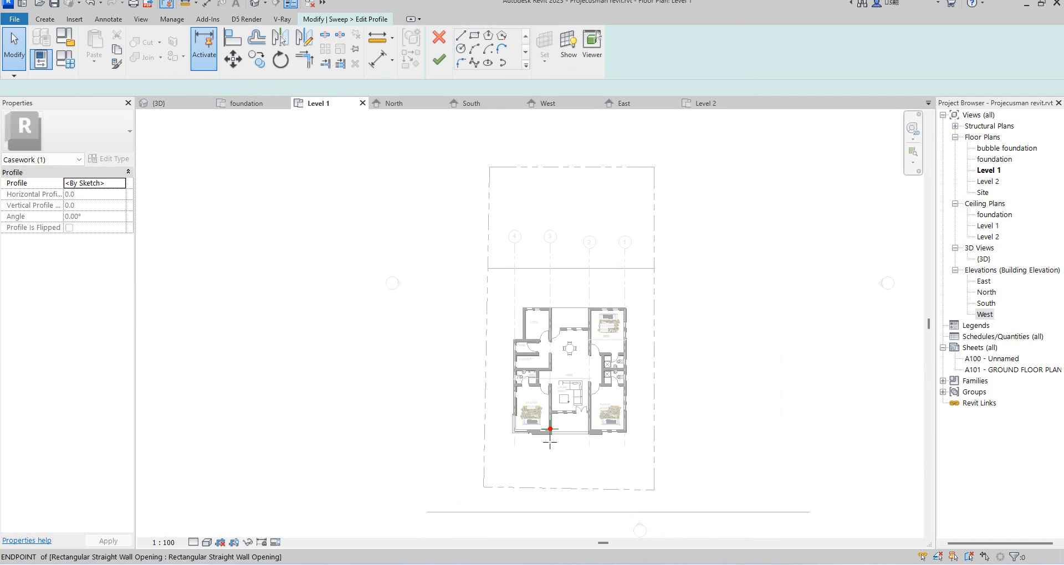
scroll(555, 427, "up", 6)
scroll(541, 385, "up", 4)
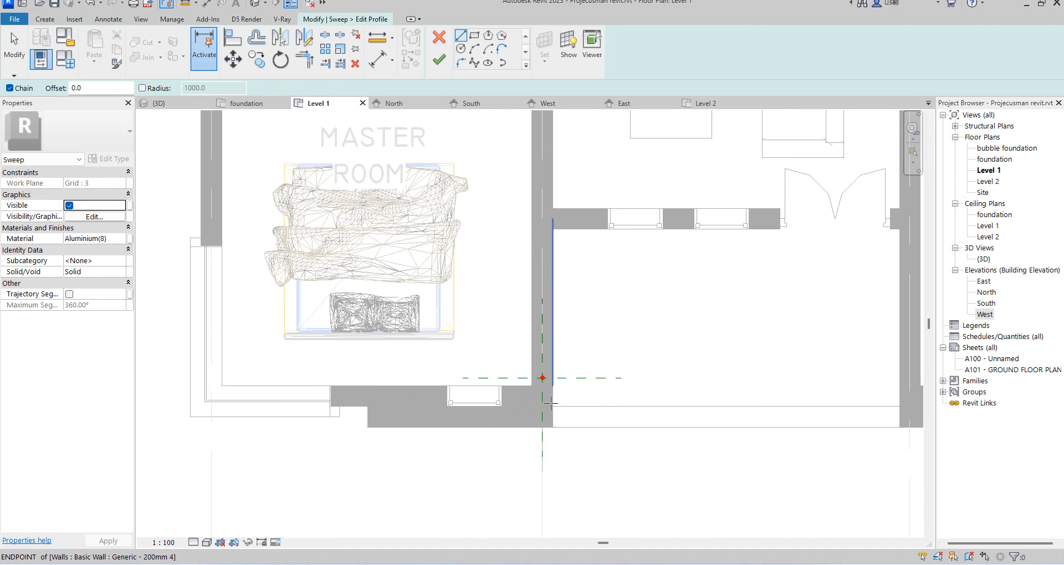
Draw a rectangular profile about 80 mm wide and 60 mm high, resting on the horizontal reference plane beside the path origin
left_click(475, 37)
scroll(485, 361, "up", 3)
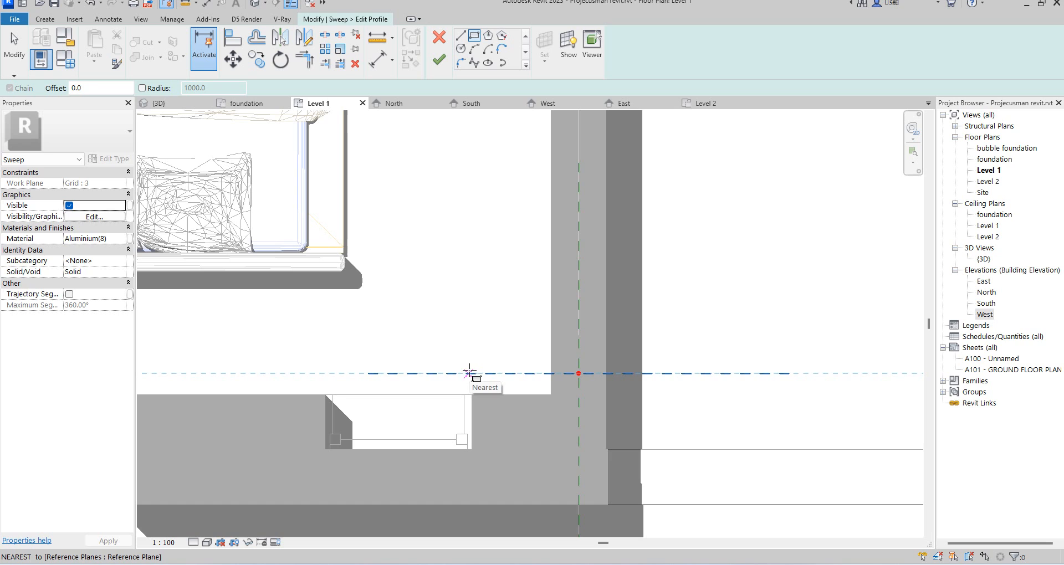
left_click(470, 373)
scroll(482, 368, "up", 2)
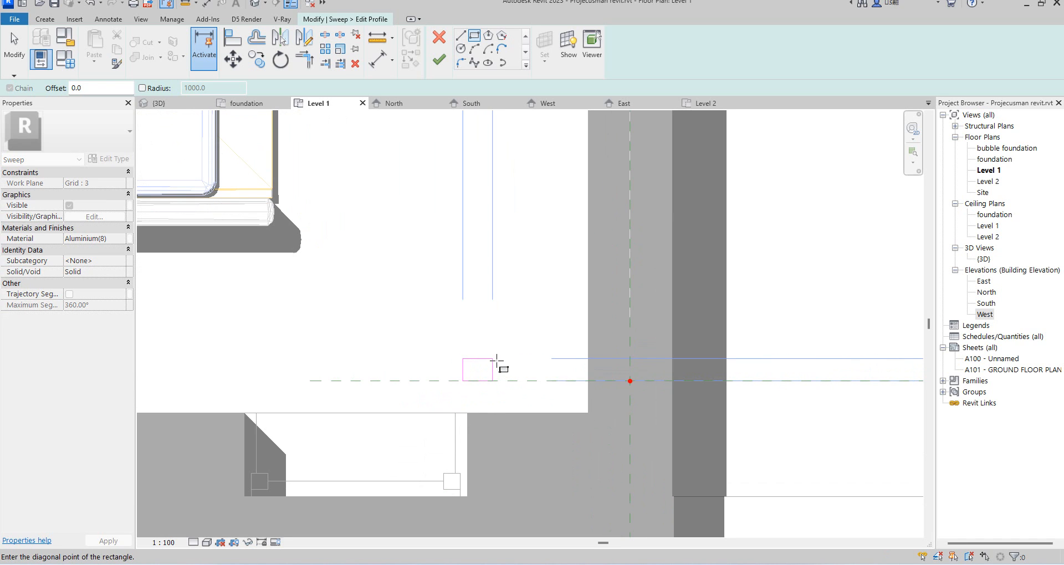
left_click(494, 358)
right_click(518, 278)
left_click(550, 290)
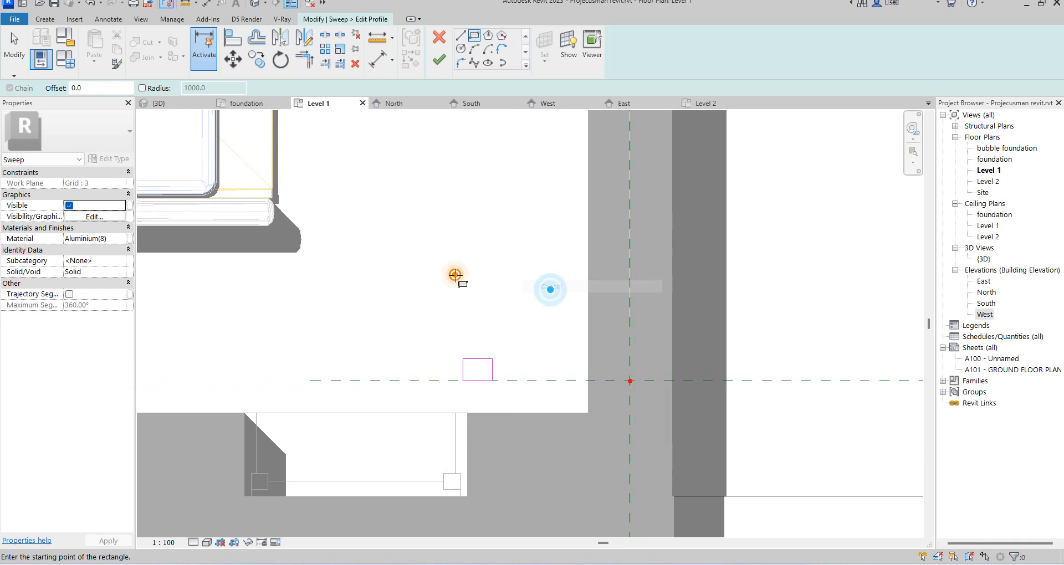
right_click(456, 274)
left_click(491, 280)
Set the height of the profile rectangle to 40 mm
left_click(494, 370)
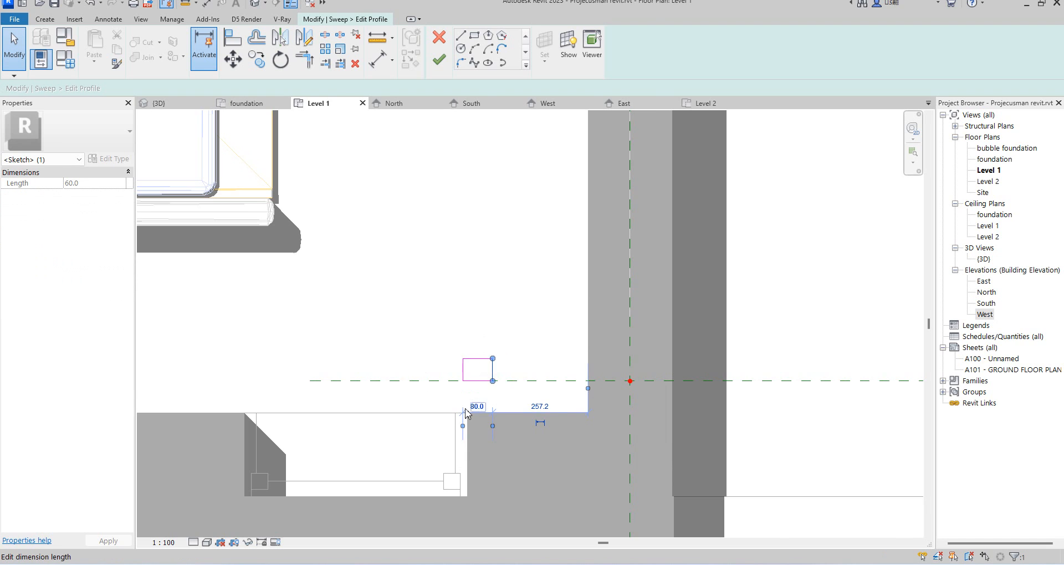
scroll(465, 413, "up", 2)
left_click(486, 323)
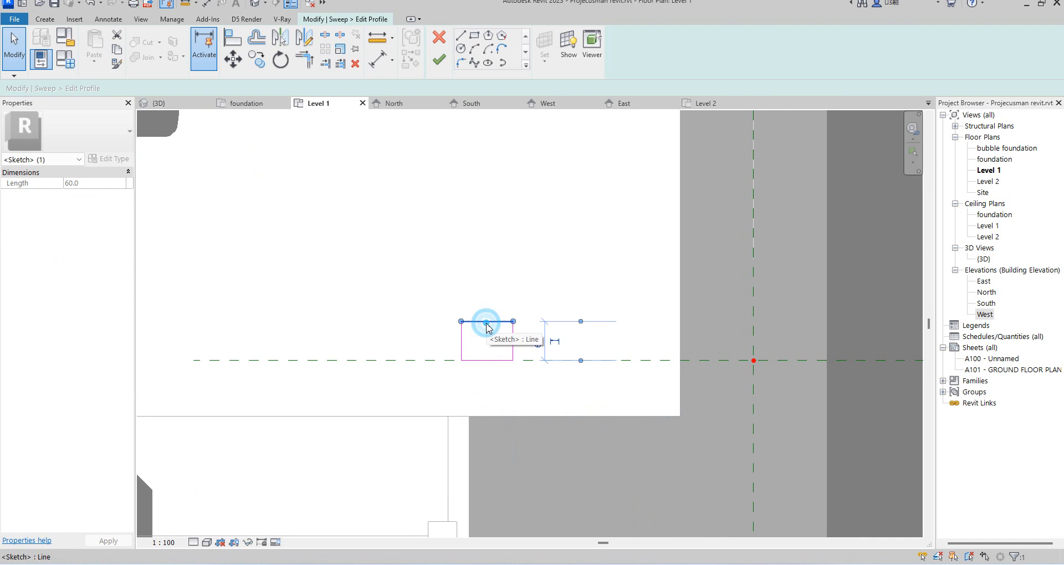
scroll(539, 351, "up", 2)
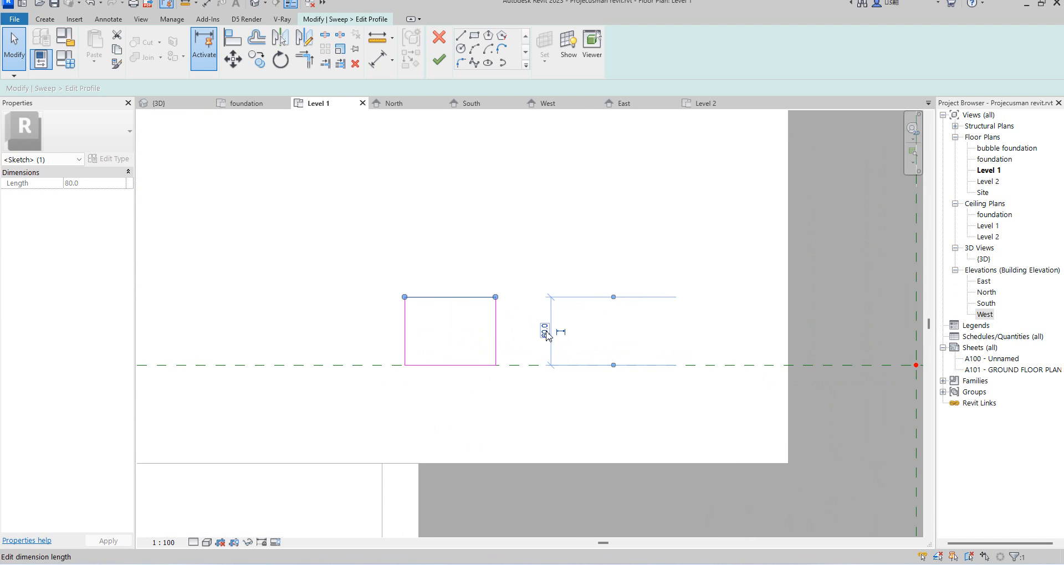
left_click(495, 334)
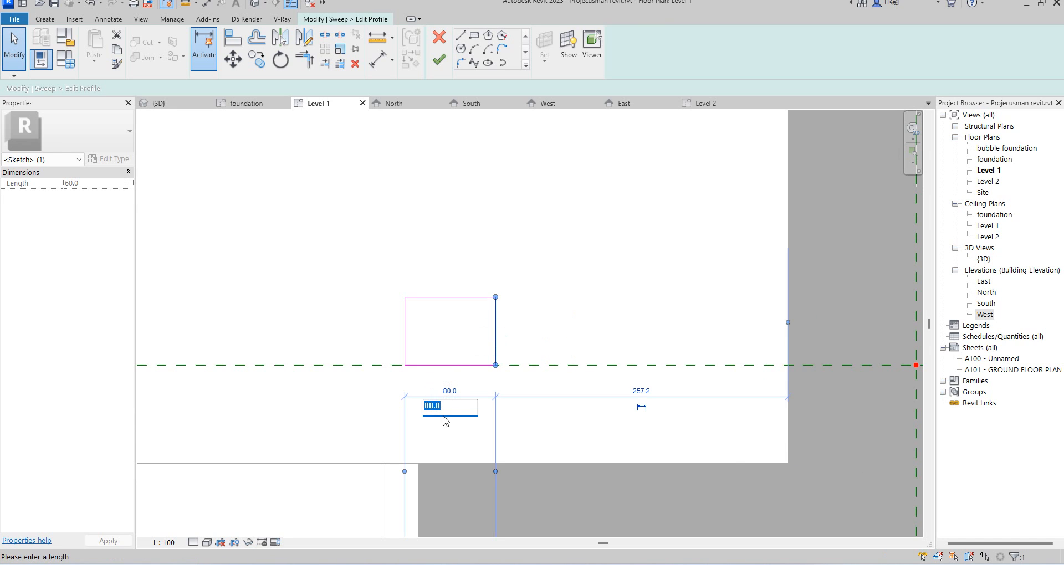
key("Escape")
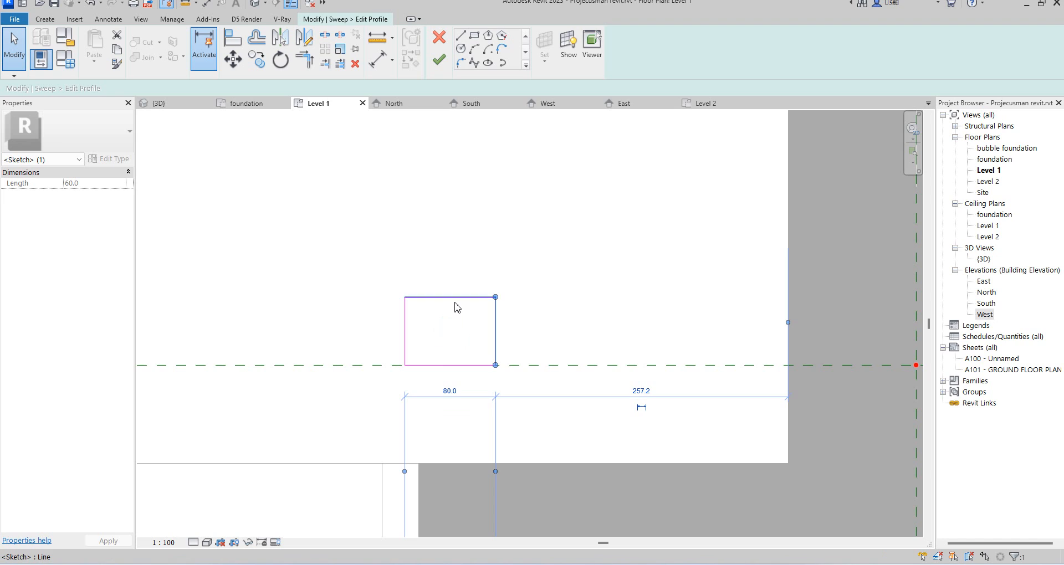
left_click(455, 298)
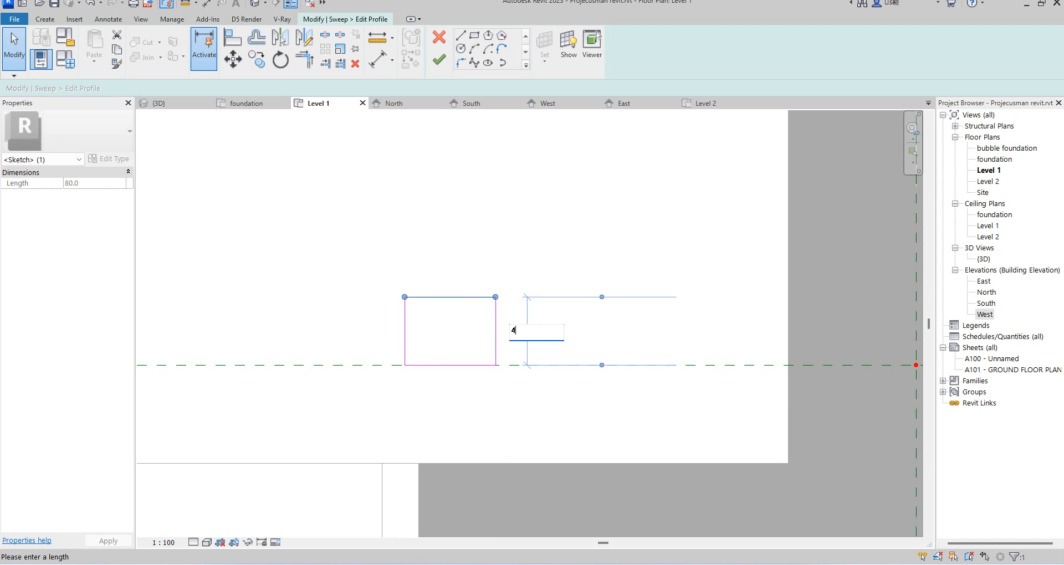
left_click(619, 333)
scroll(537, 345, "down", 6)
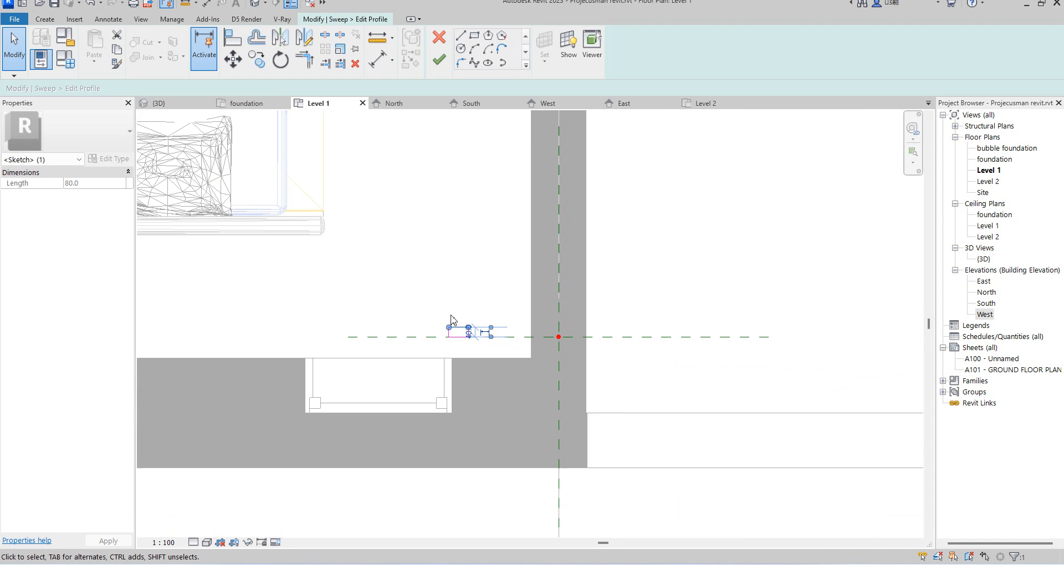
Copy the profile rectangle 150 mm along the horizontal reference plane toward the path origin
left_click(441, 305)
left_click_drag(430, 300, 478, 347)
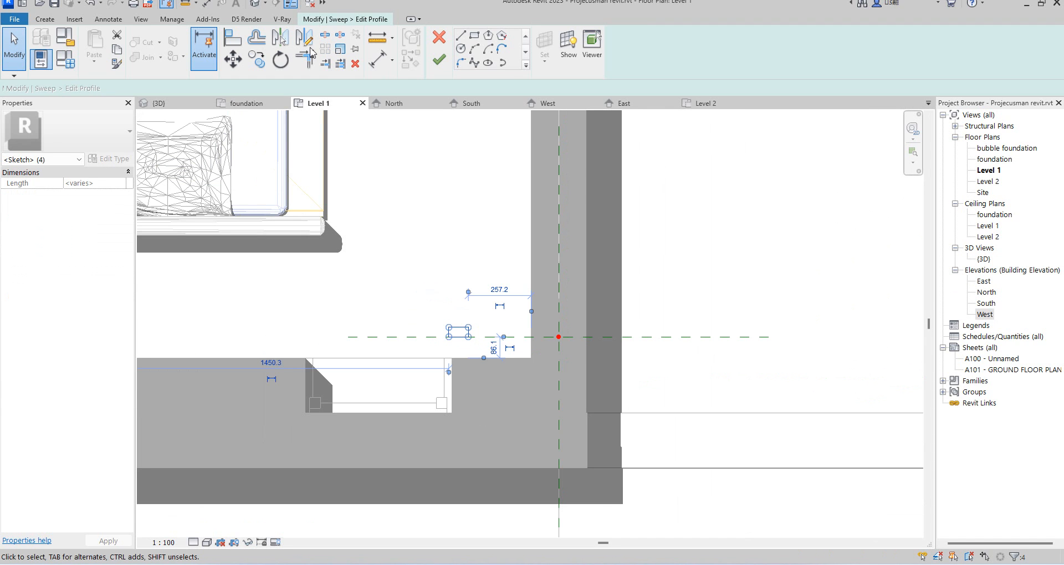
left_click(256, 60)
scroll(440, 340, "up", 5)
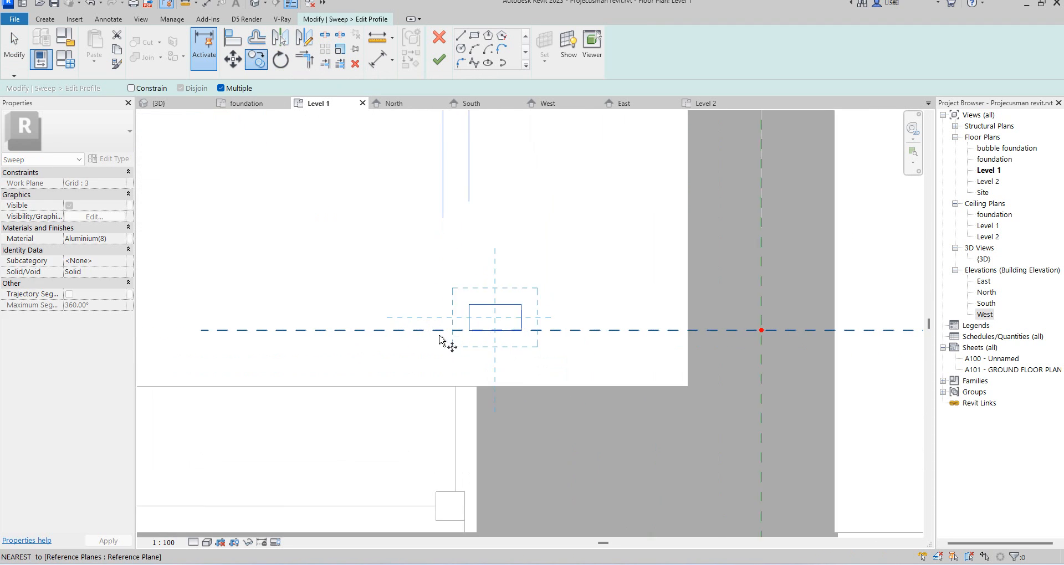
left_click(534, 330)
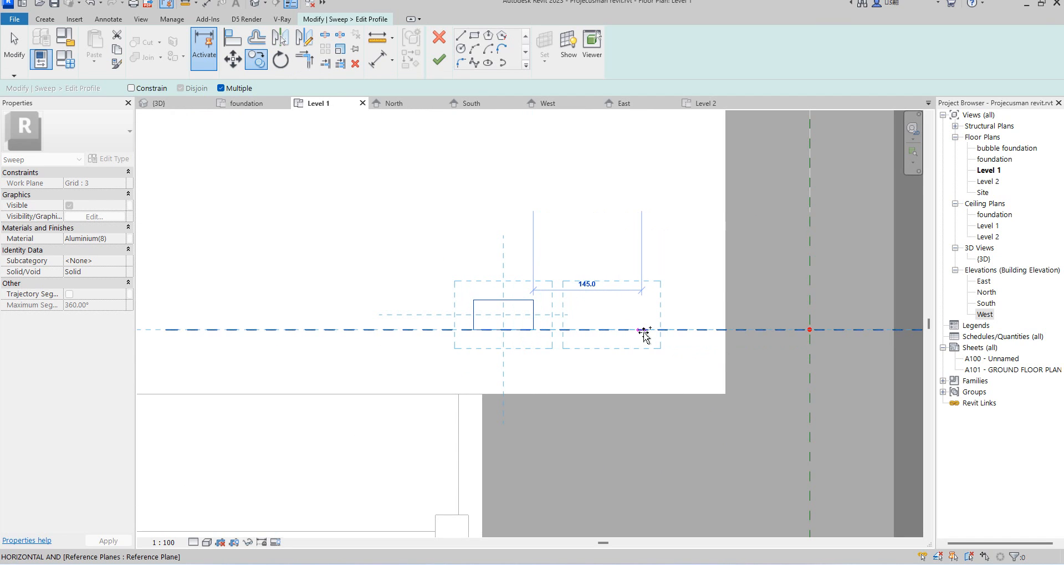
type("1")
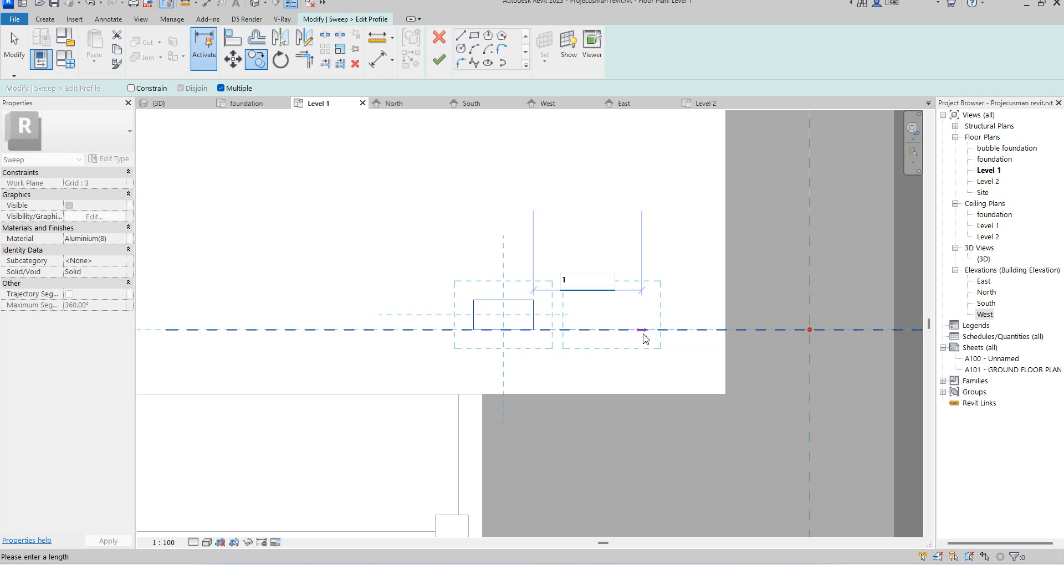
type("5.0")
key("Return")
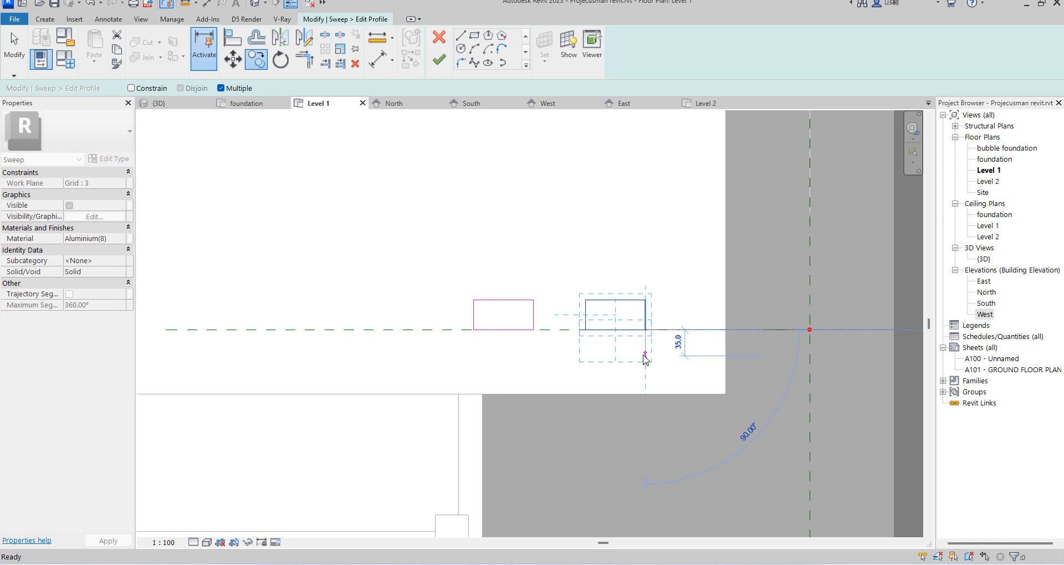
key("Escape")
Copy the second rectangle by the same 150 mm spacing to add a third one along the reference plane
left_click(255, 63)
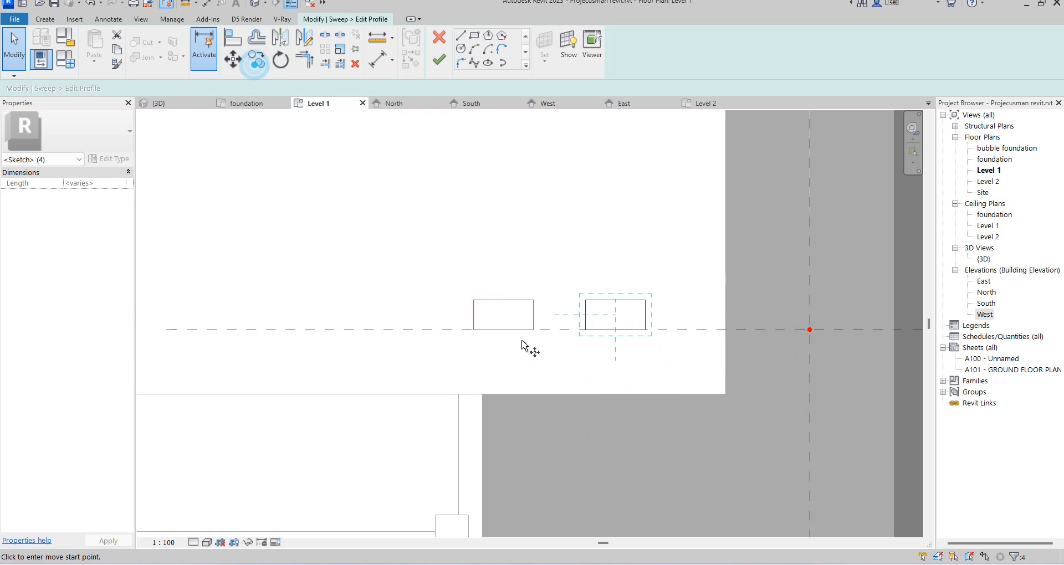
left_click(473, 330)
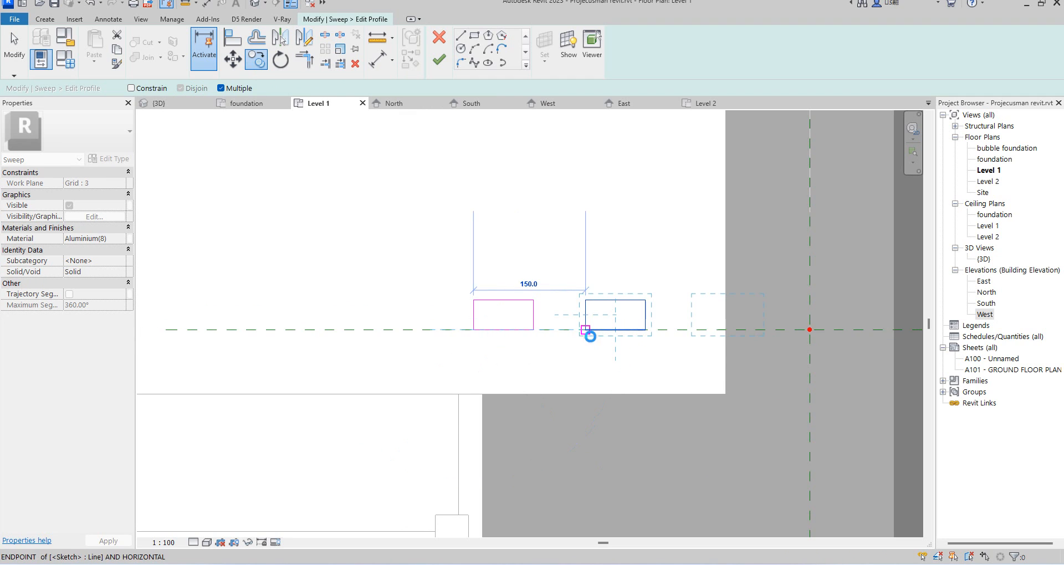
left_click(586, 330)
left_click(646, 330)
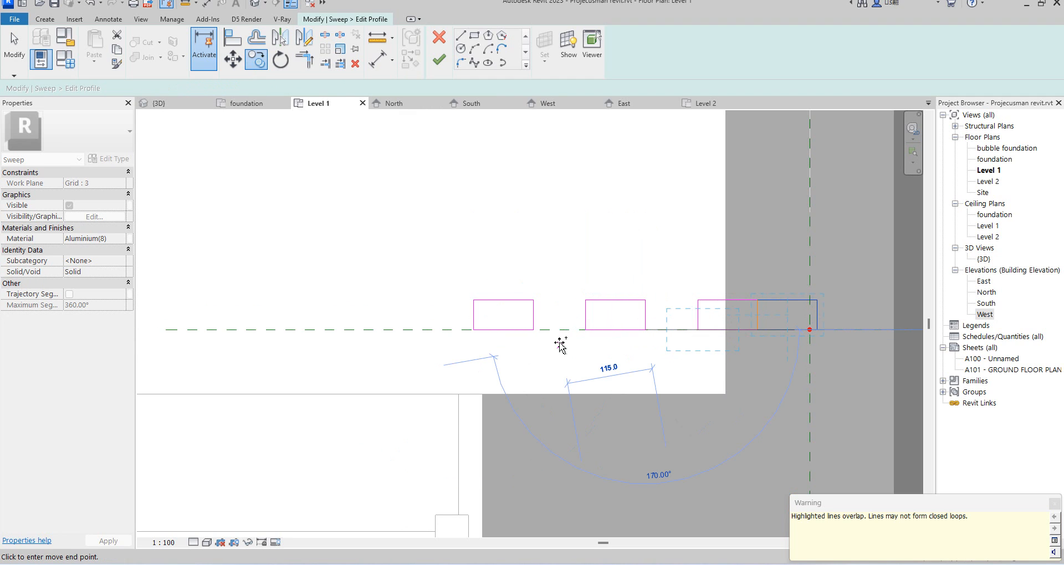
key("Escape")
key("Escape")
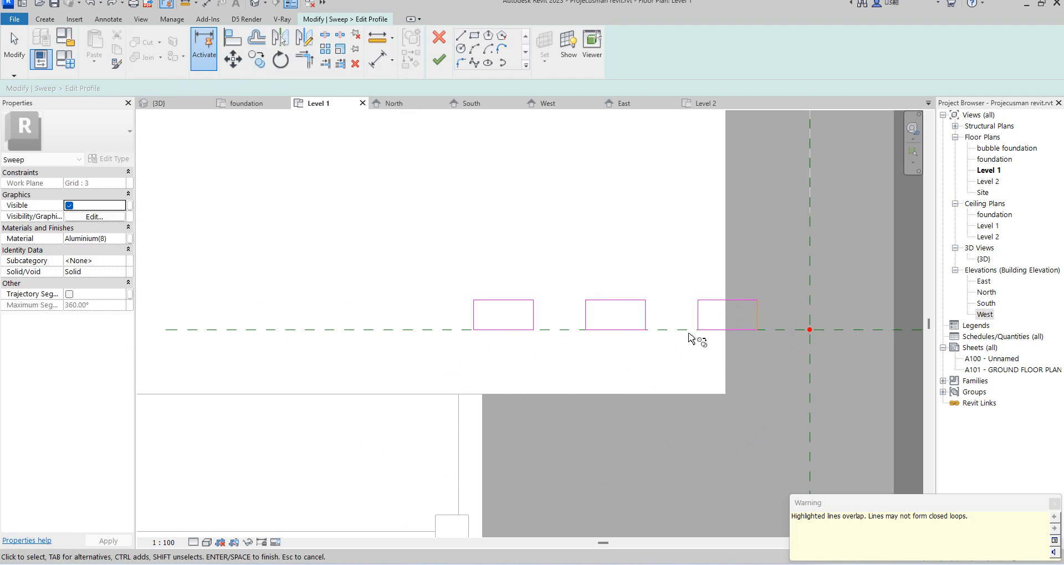
Copy the third rectangle along the reference plane at the same spacing to place a fourth at the path origin
left_click_drag(693, 285, 829, 385)
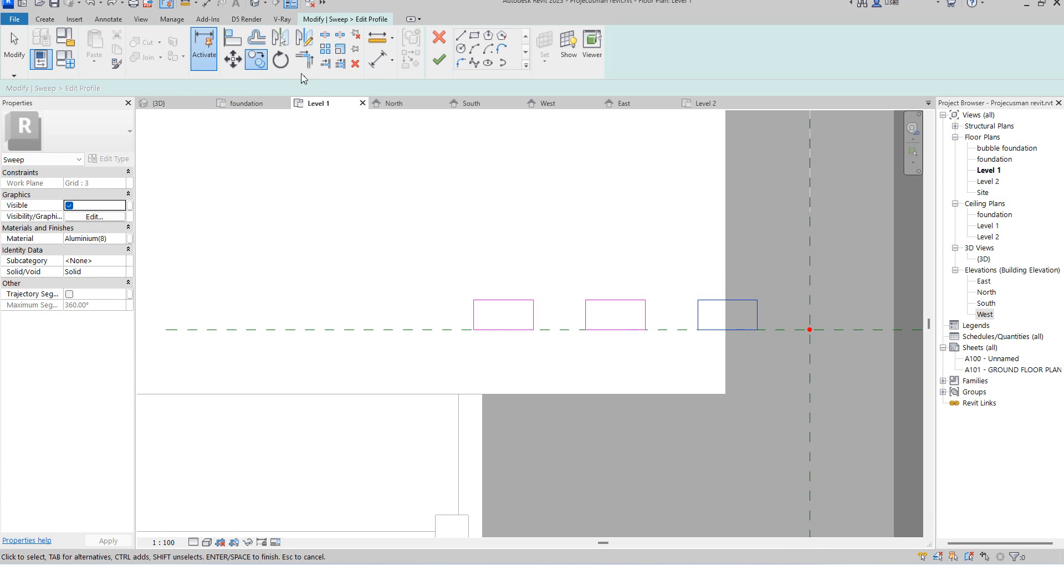
left_click(256, 59)
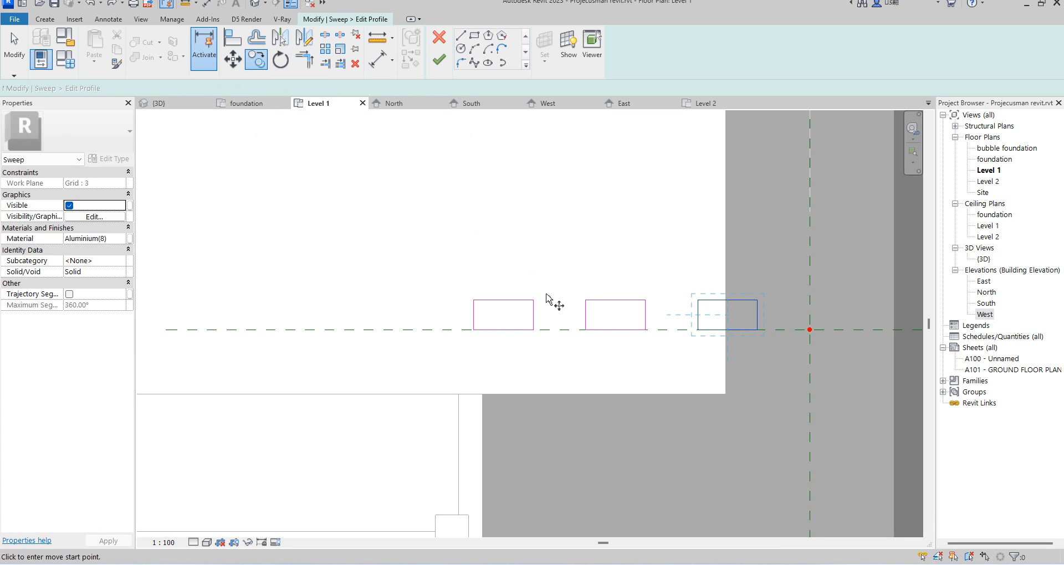
left_click(646, 330)
left_click(757, 330)
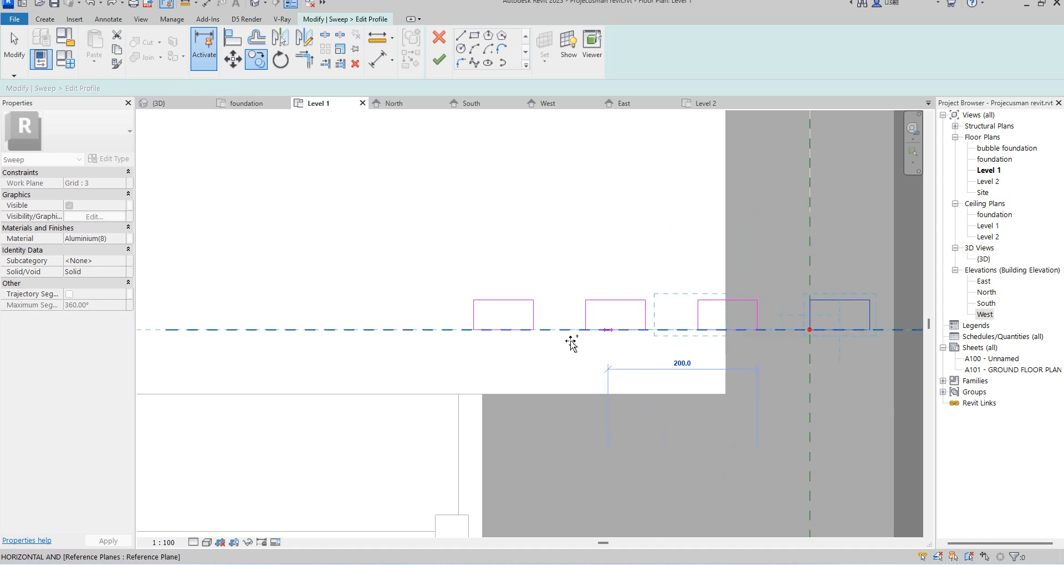
scroll(521, 349, "down", 3)
key("Escape")
key("Escape")
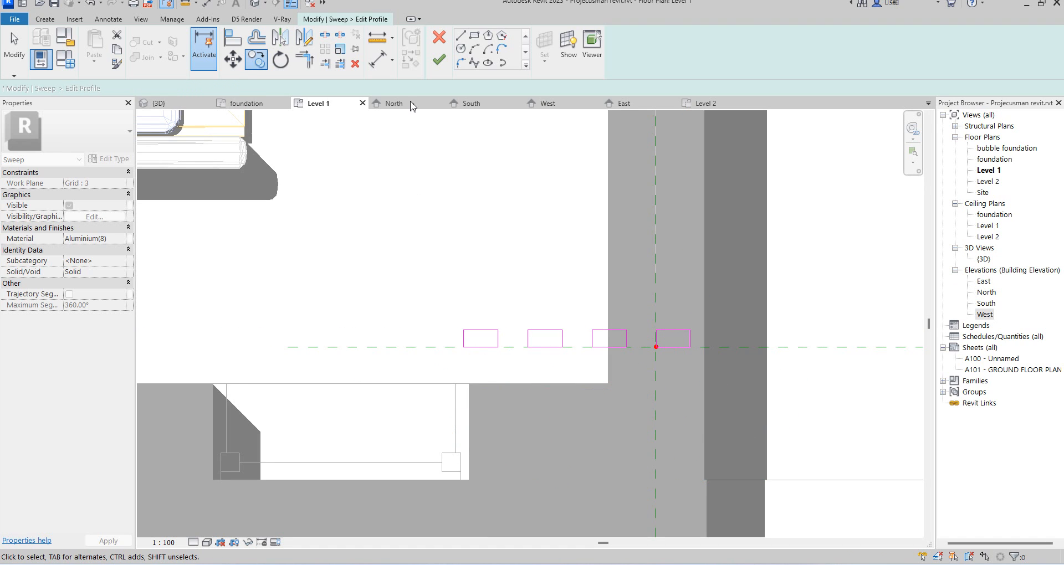
Finish the four-rectangle profile sketch and complete the sweep
left_click(438, 63)
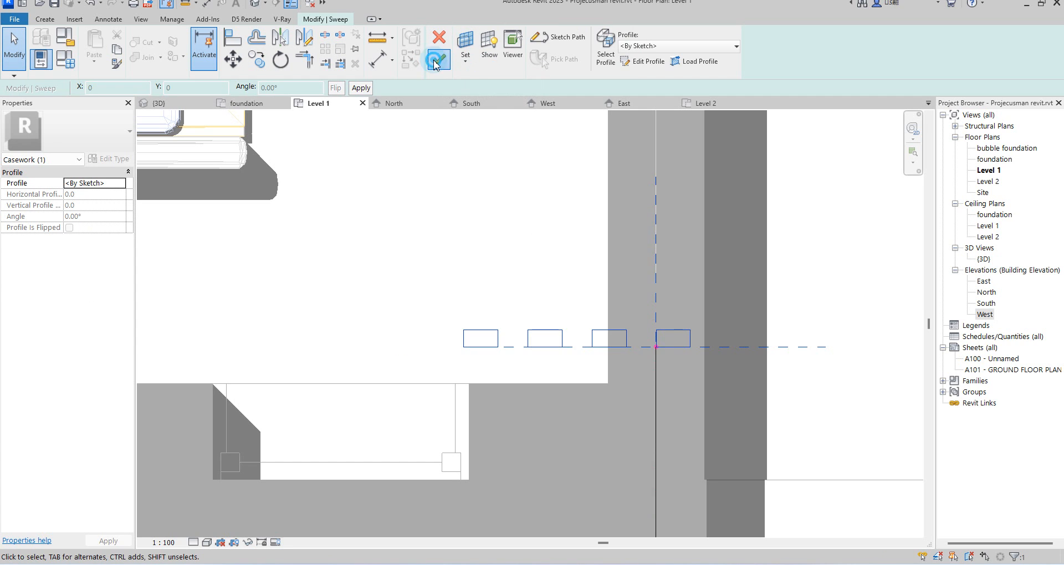
left_click(439, 59)
scroll(543, 465, "down", 4)
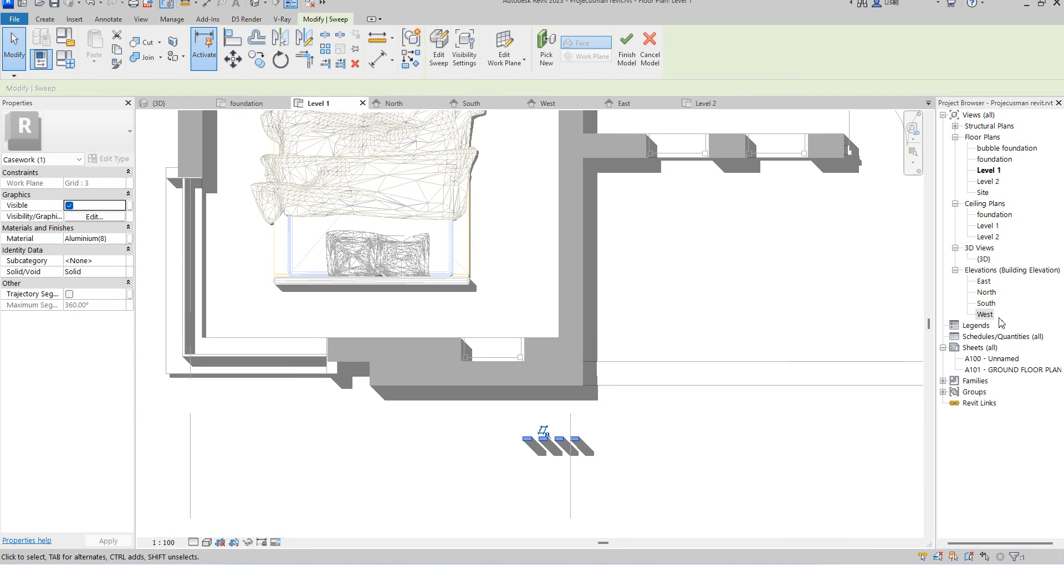
Reopen the slat sweep's path sketch in the West elevation
double_click(985, 315)
left_click(749, 325)
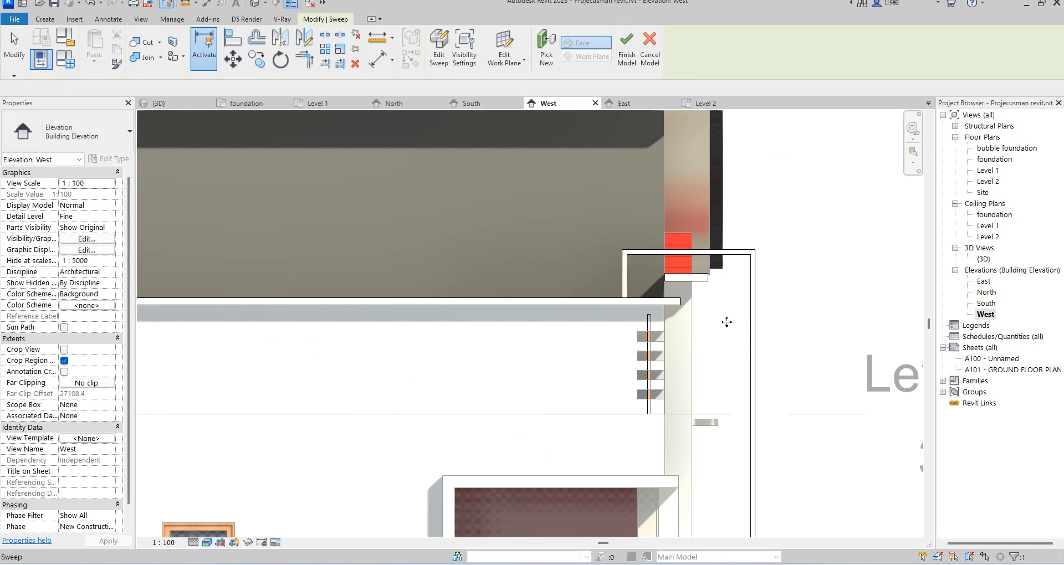
scroll(666, 295, "down", 3)
scroll(719, 294, "up", 1)
scroll(715, 295, "up", 2)
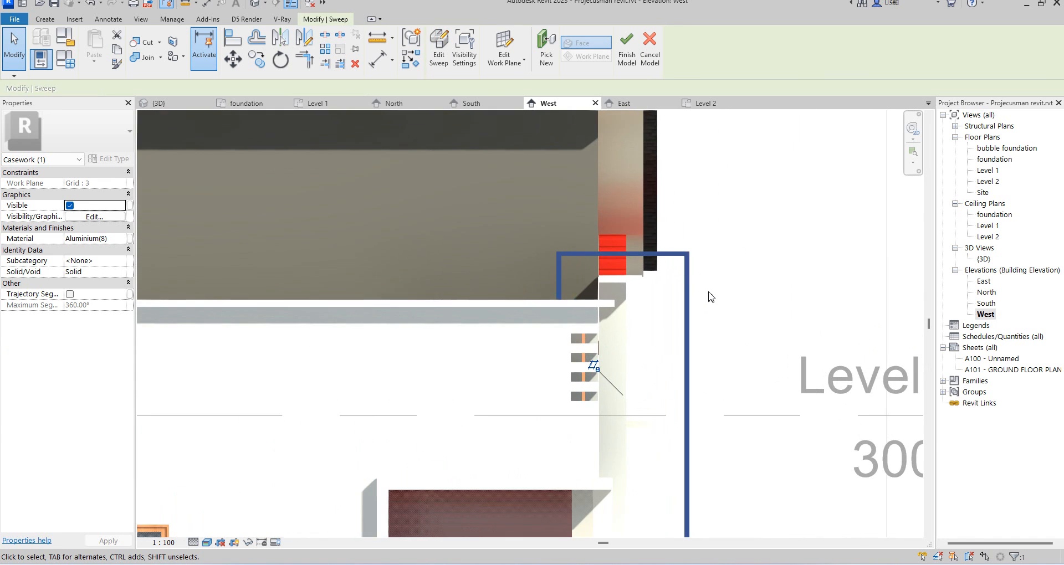
left_click(433, 59)
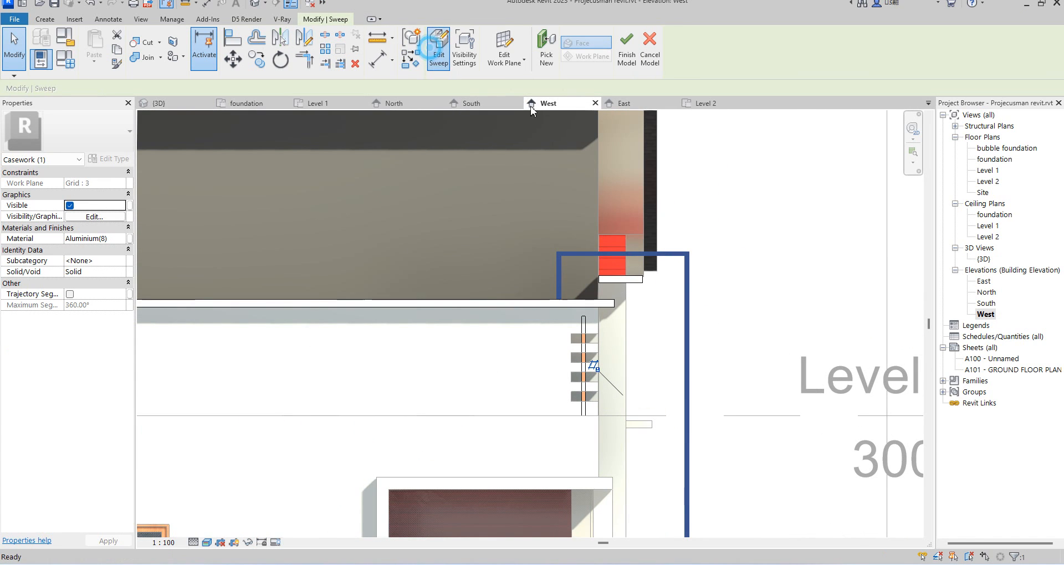
left_click(687, 324)
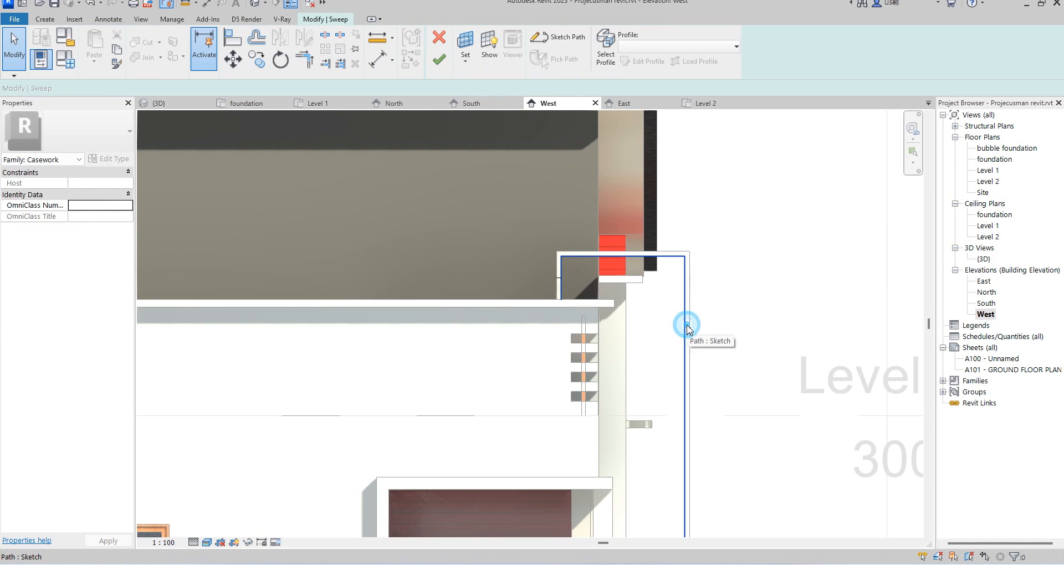
left_click(568, 37)
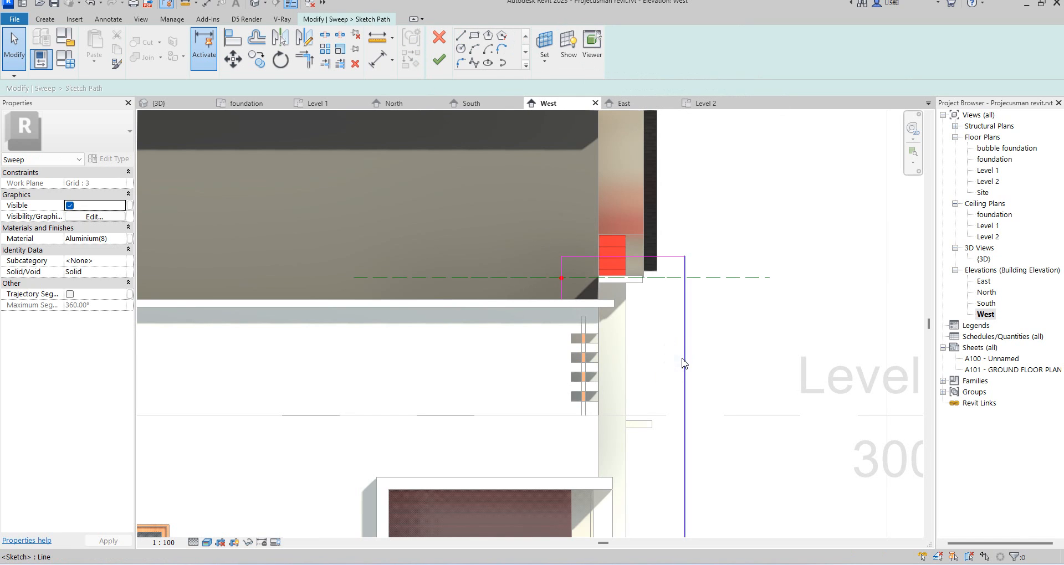
Nudge the long vertical path line closer to the house wall, then finish the path and the sweep
left_click(682, 360)
key("Left")
key("Left")
key("Left")
key("Left")
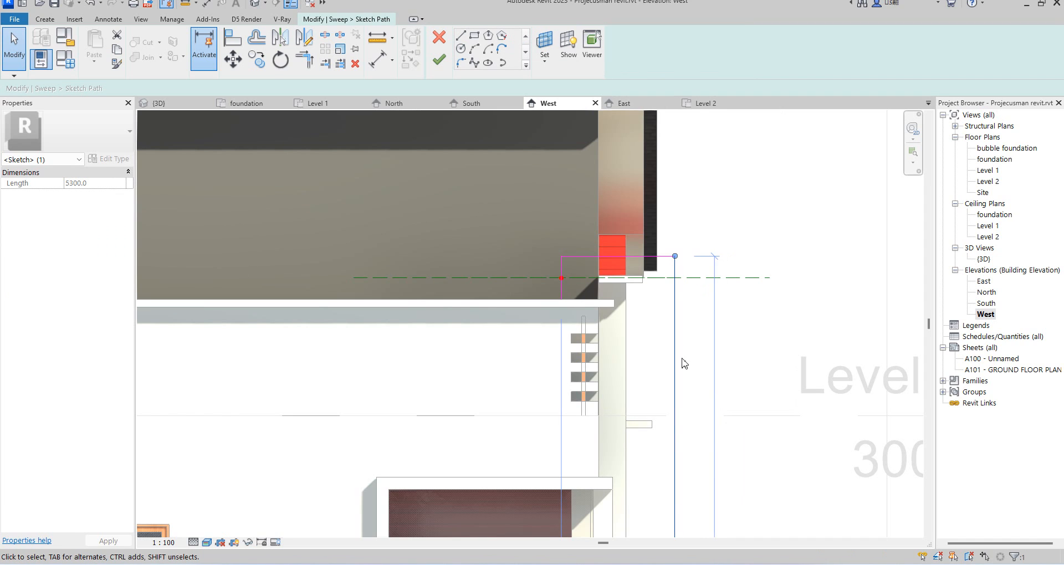
key("Left")
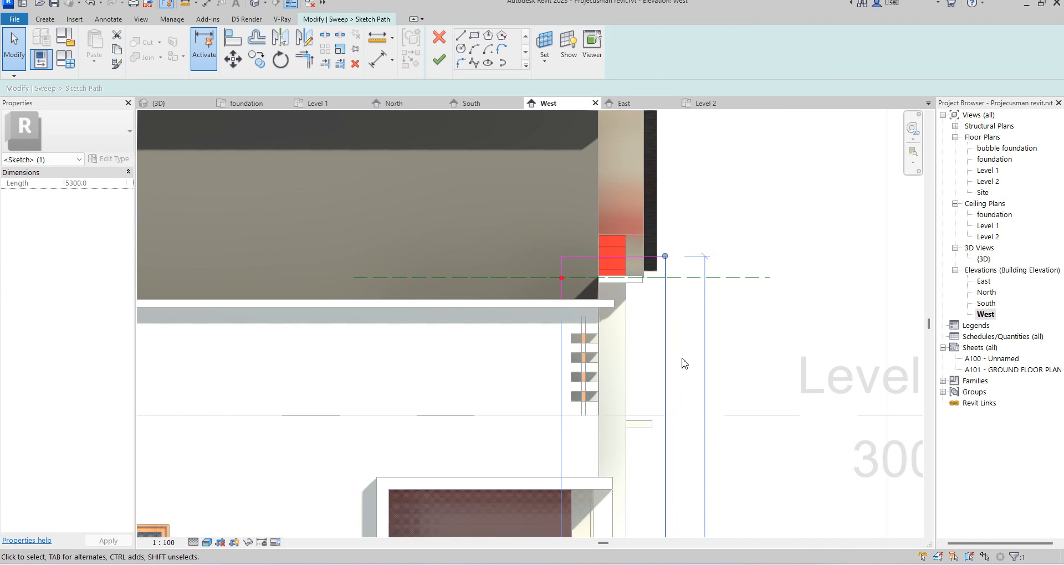
left_click(434, 61)
left_click(434, 61)
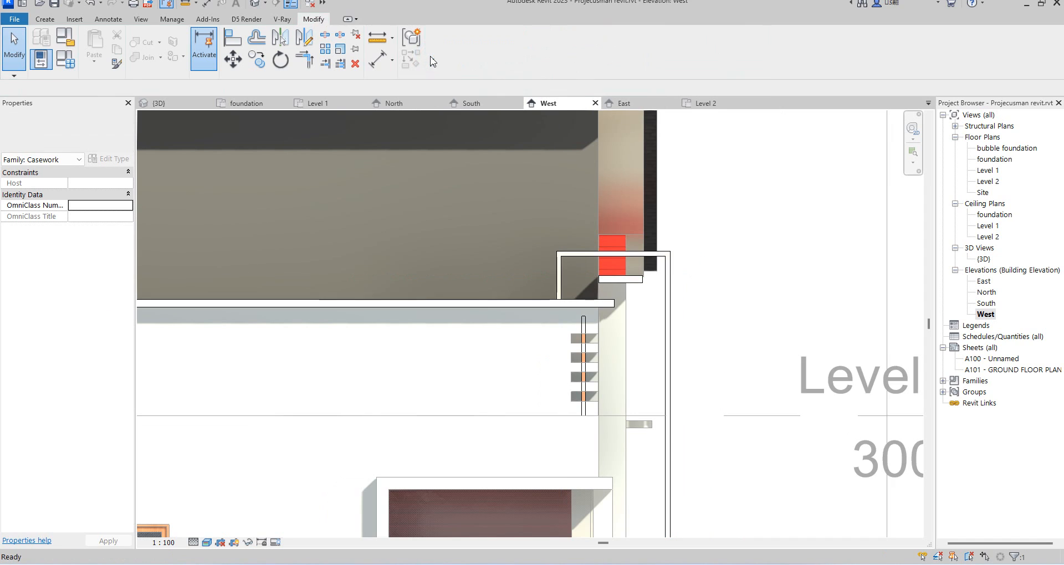
Duplicate the slat sweep's Aluminium(8) material together with its assets
left_click(559, 256)
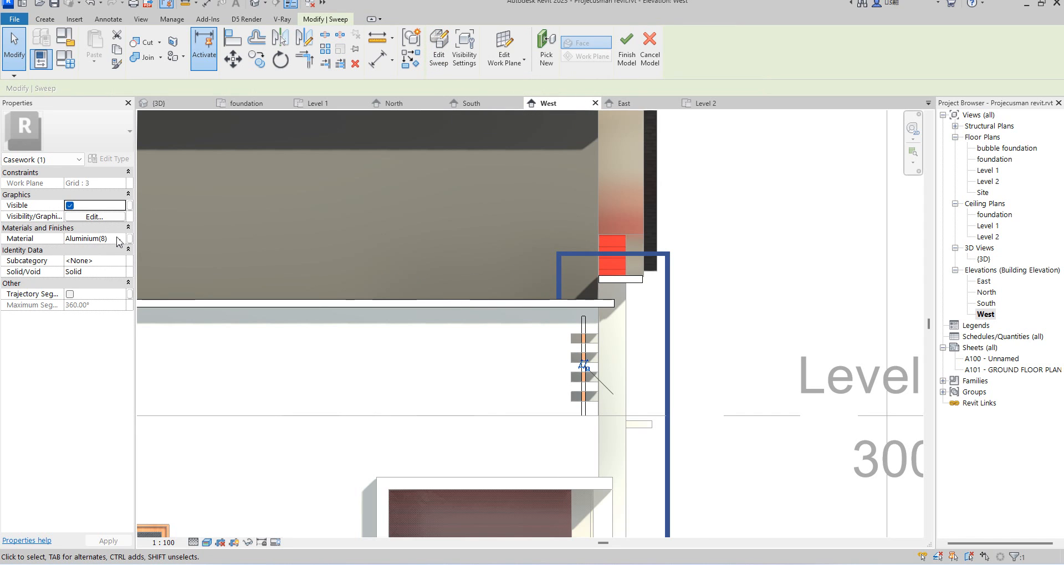
left_click(121, 242)
left_click(121, 239)
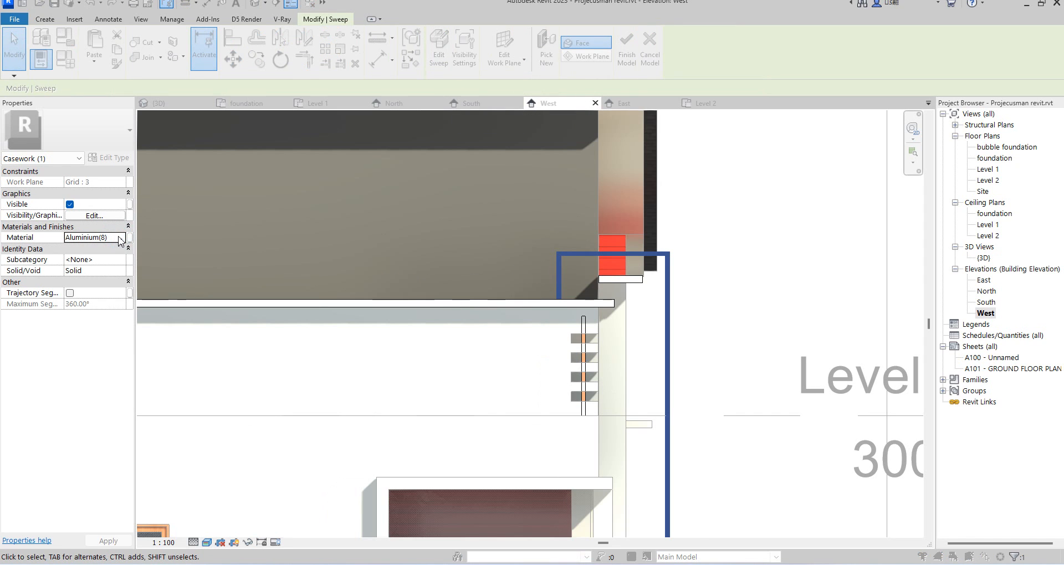
right_click(277, 300)
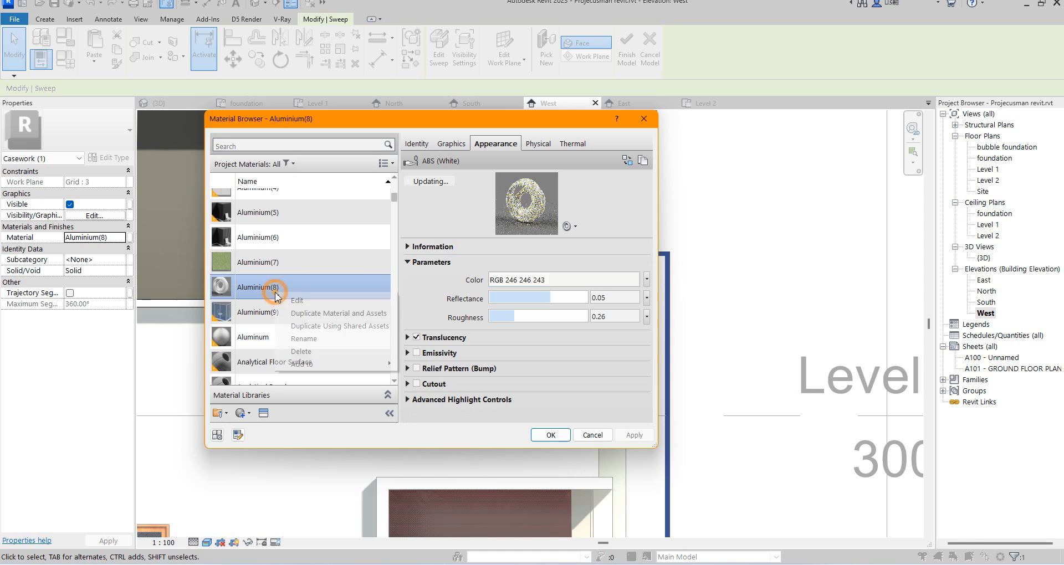
left_click(299, 311)
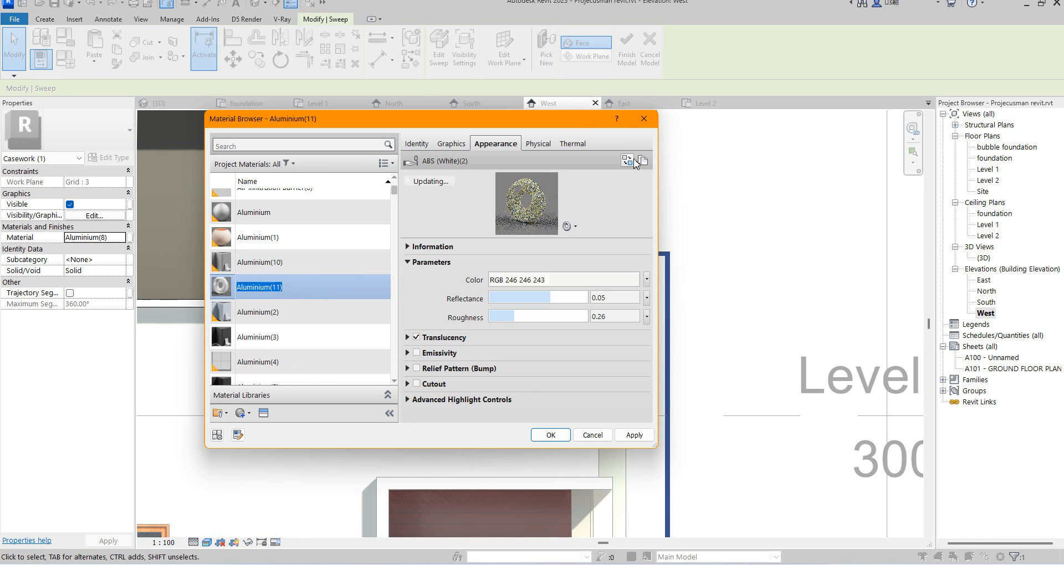
Replace the duplicated material's appearance with the glossy Chocolate wall paint asset and assign it to the sweep
left_click(633, 162)
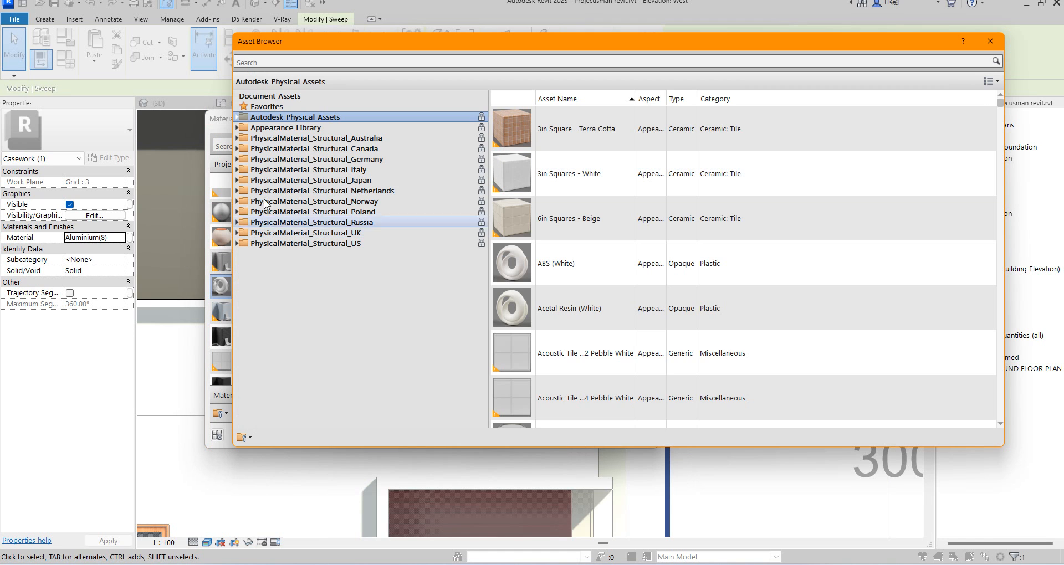
left_click(237, 128)
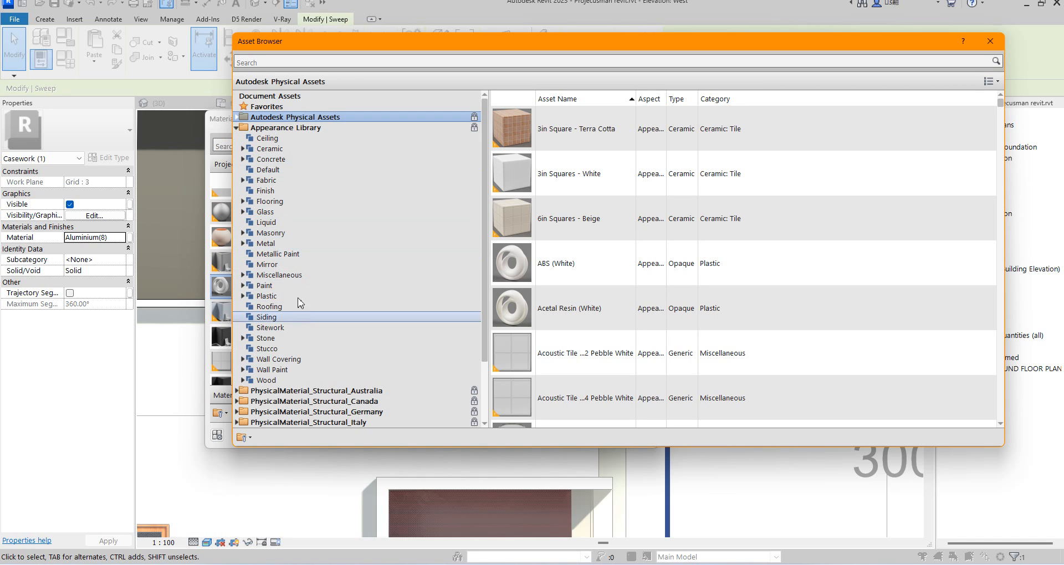
left_click(284, 275)
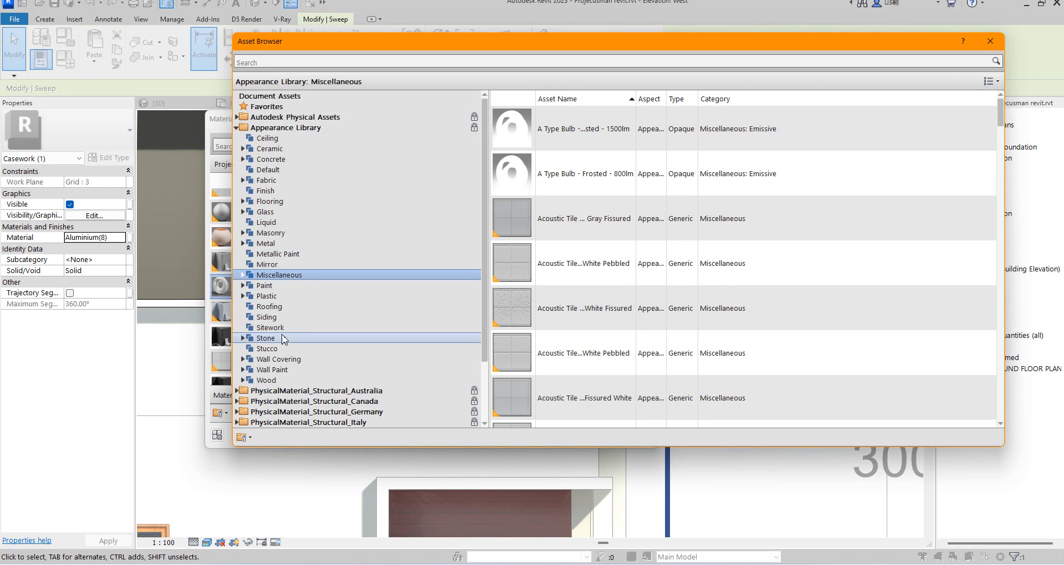
left_click(286, 370)
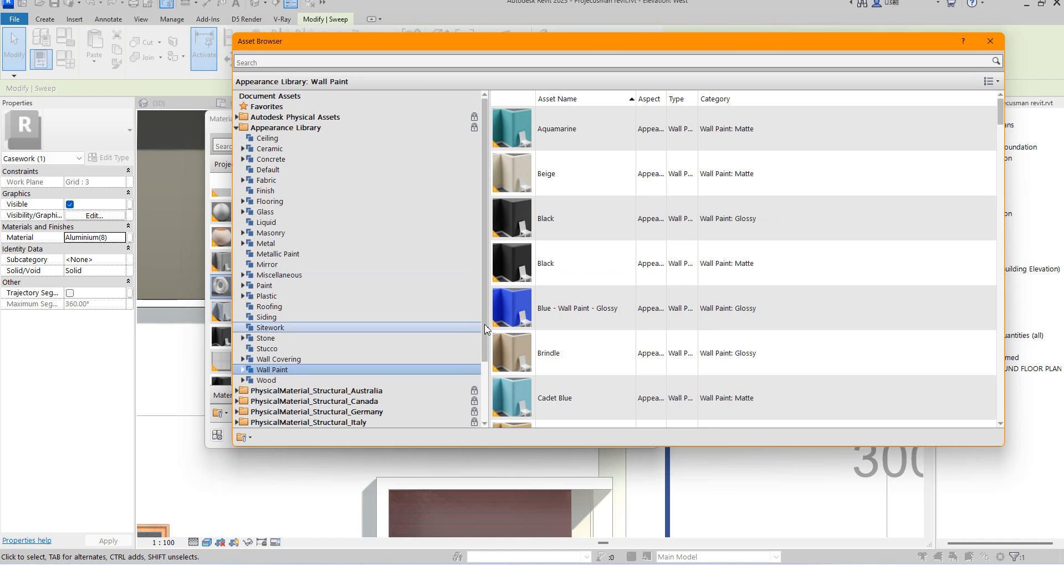
scroll(548, 332, "down", 3)
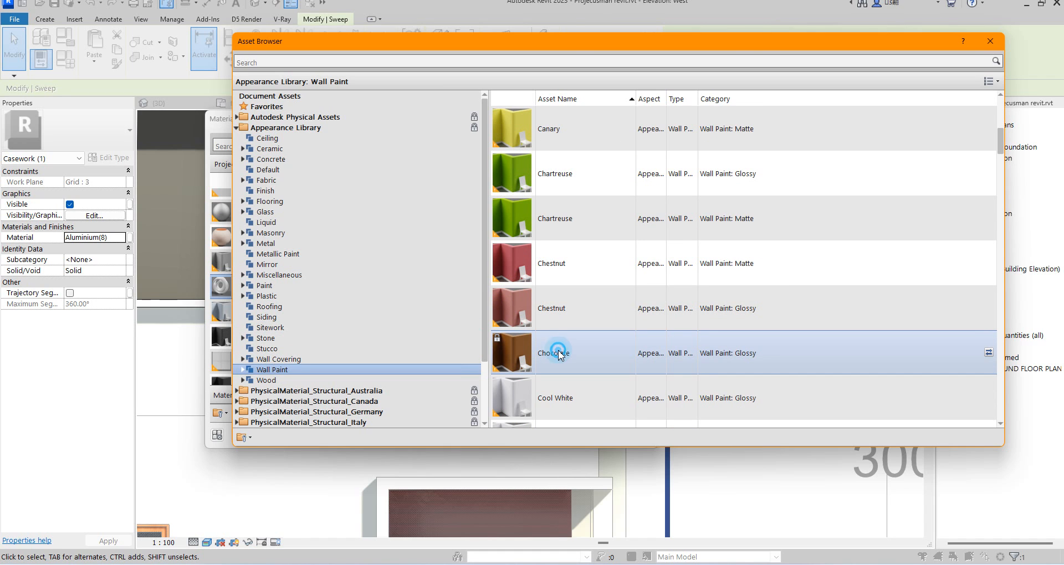
left_click(991, 41)
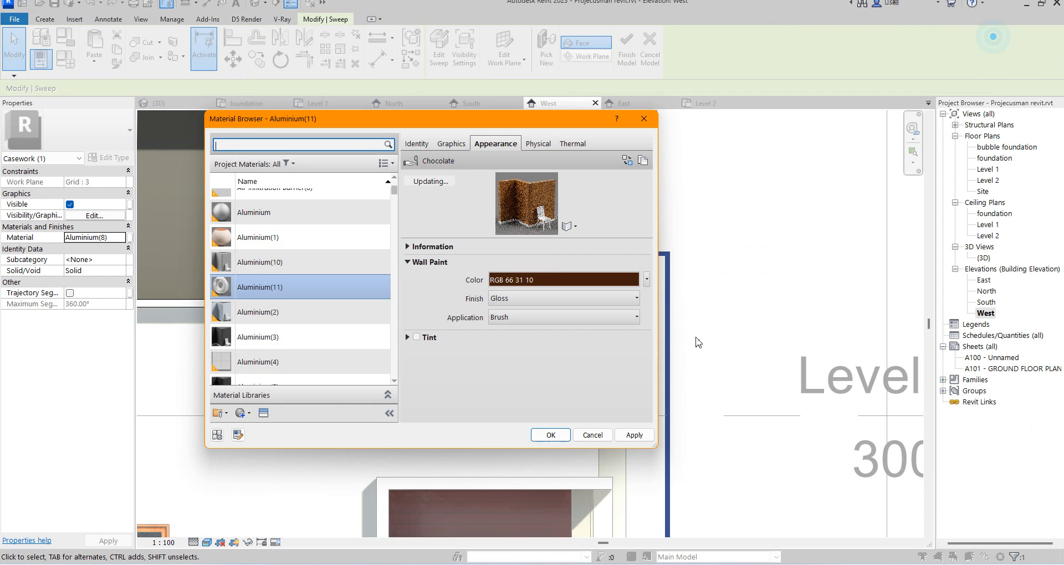
left_click(551, 435)
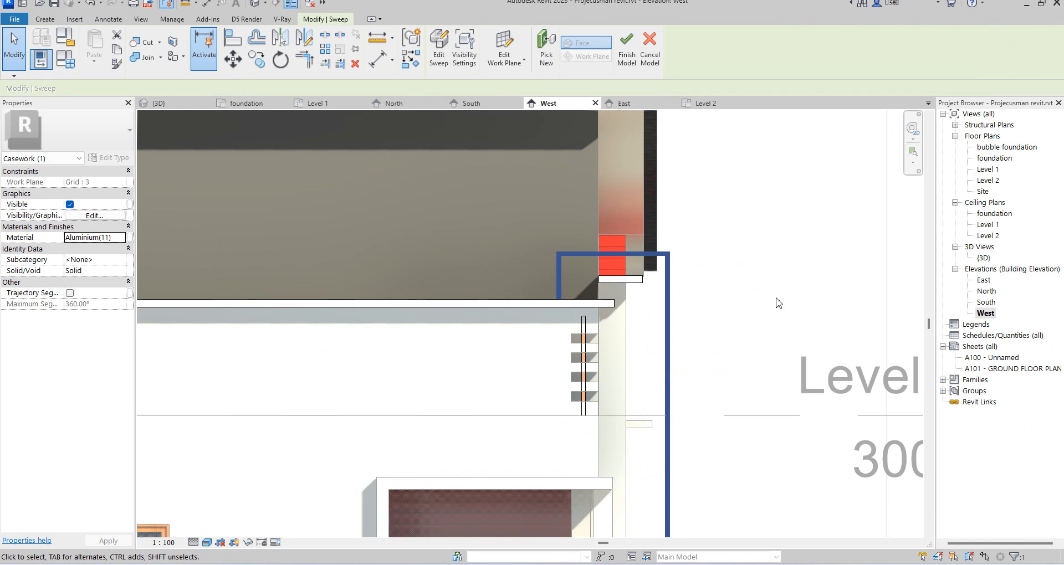
Nudge the vertical slat sweep sideways in the South elevation so it stands just past grid 3, in front of the porch opening
double_click(988, 304)
left_click(500, 310)
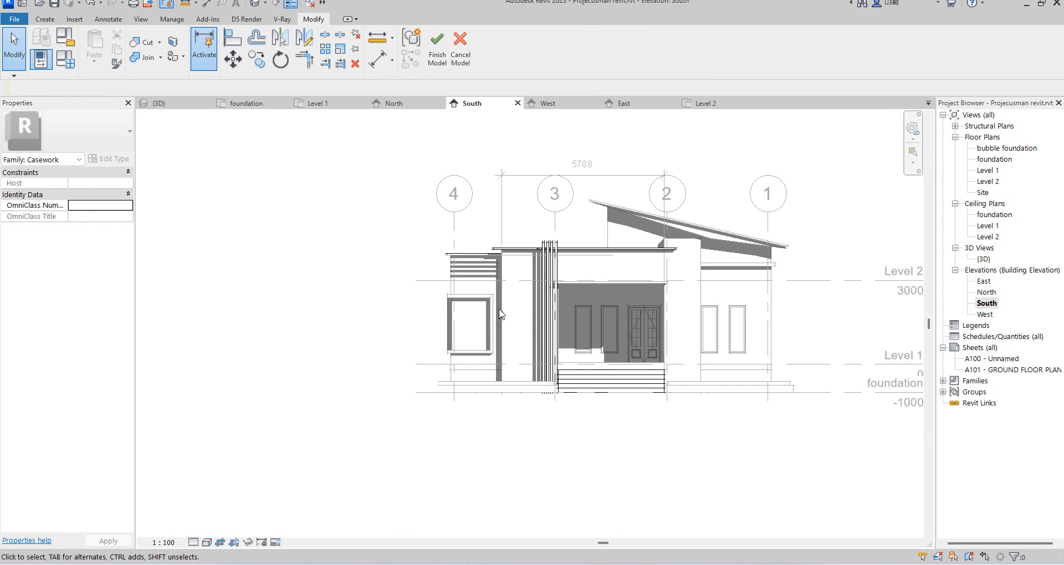
left_click(549, 262)
key("Right")
key("Right")
key("Right")
key("Right")
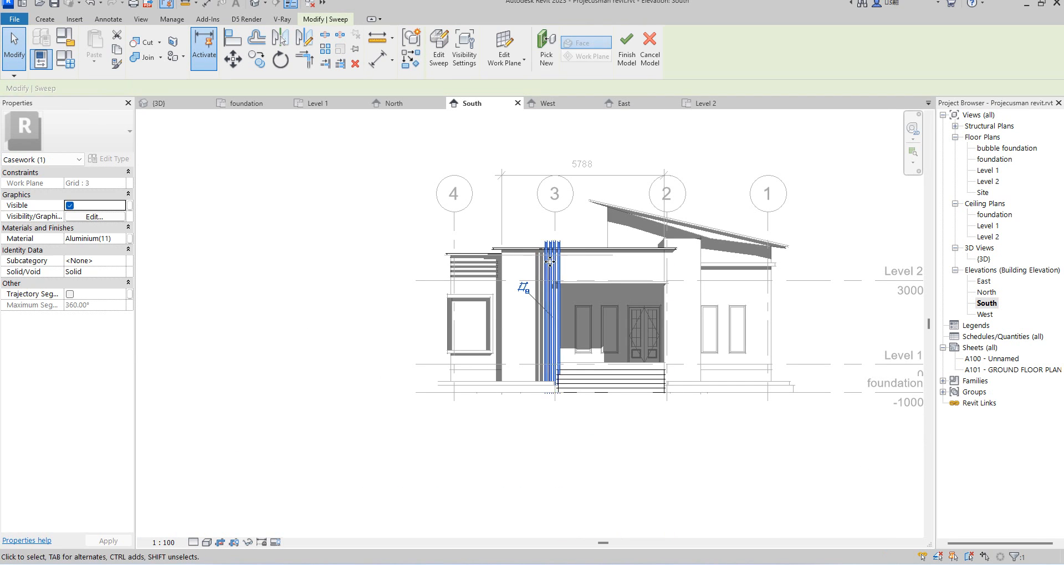
key("Right")
key("Right")
key("Right")
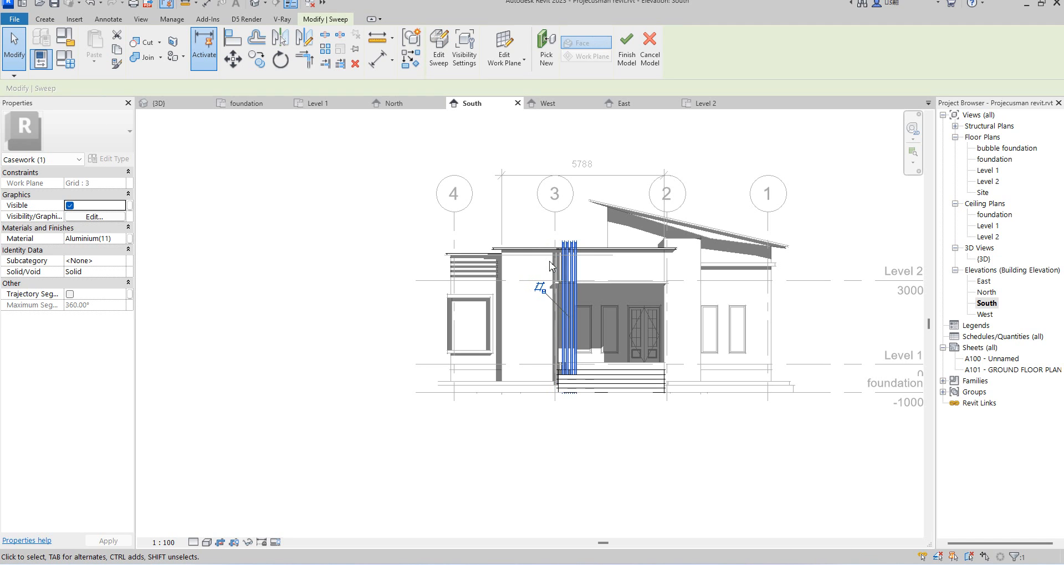
key("Right")
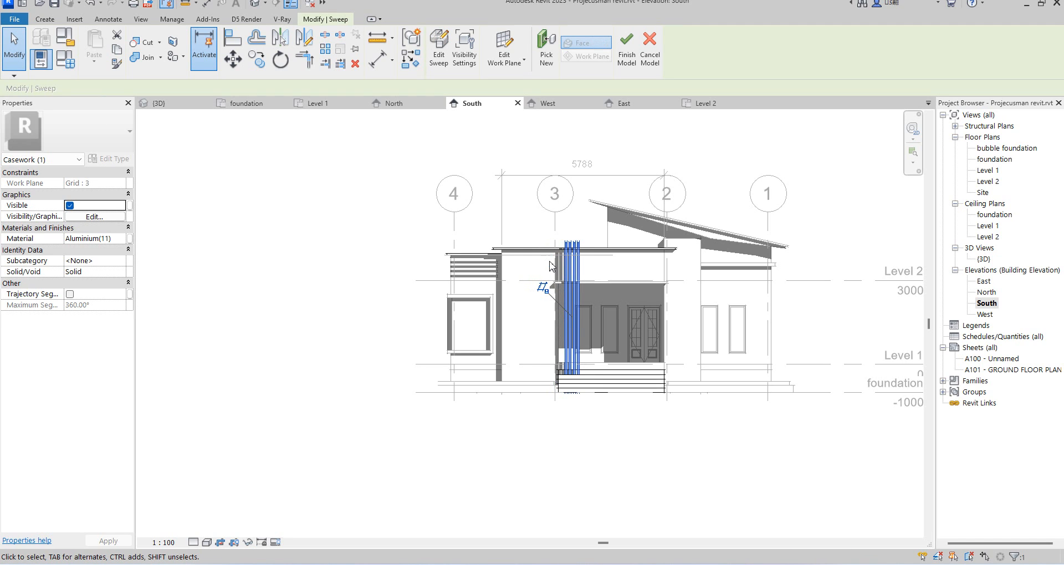
key("Left")
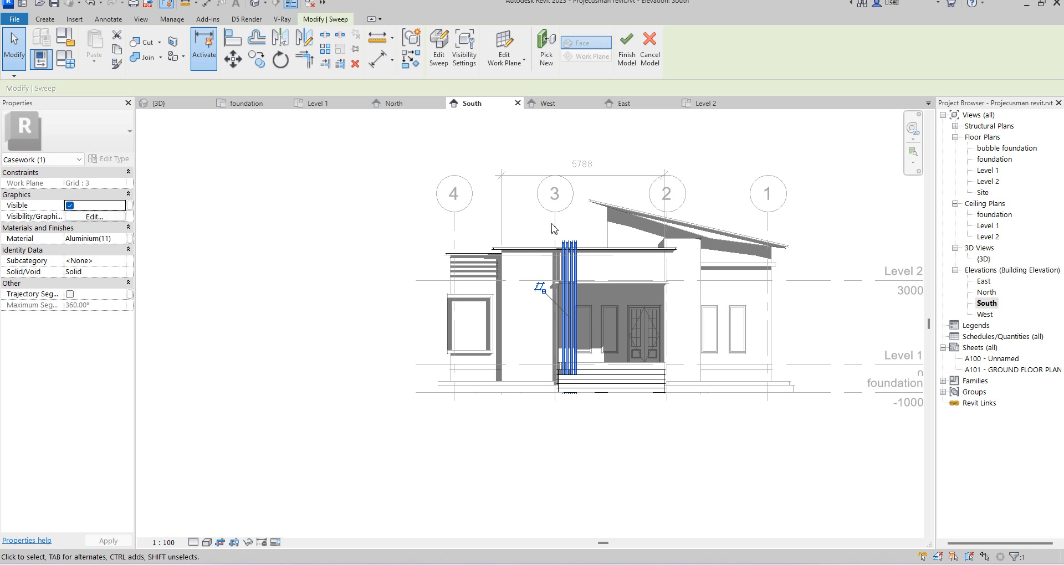
scroll(590, 244, "up", 1)
key("Escape")
scroll(590, 295, "down", 3)
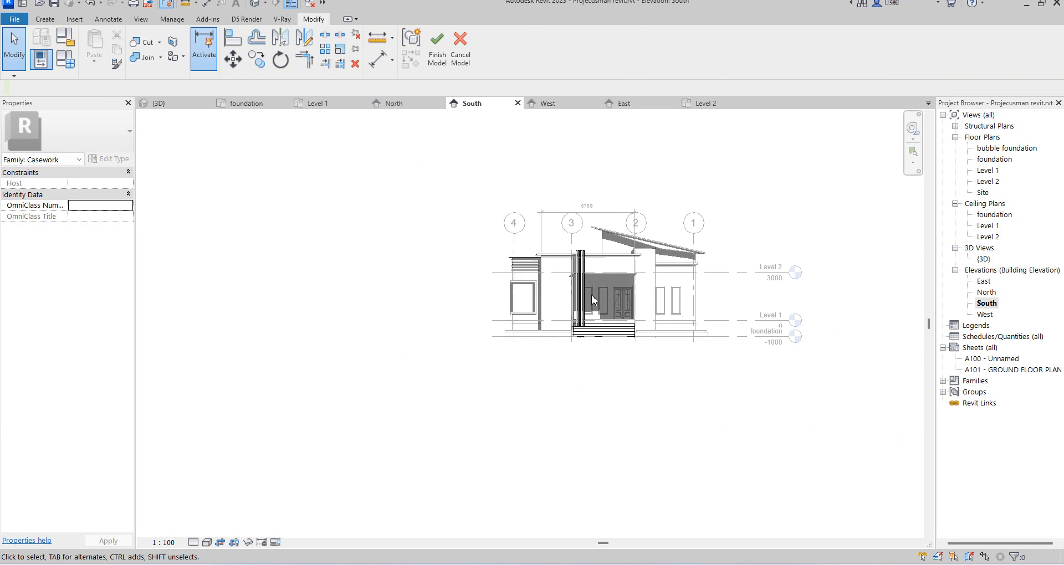
scroll(591, 295, "up", 2)
Check the moved slats over the front entrance in the 3D view and finish the in-place model
double_click(987, 259)
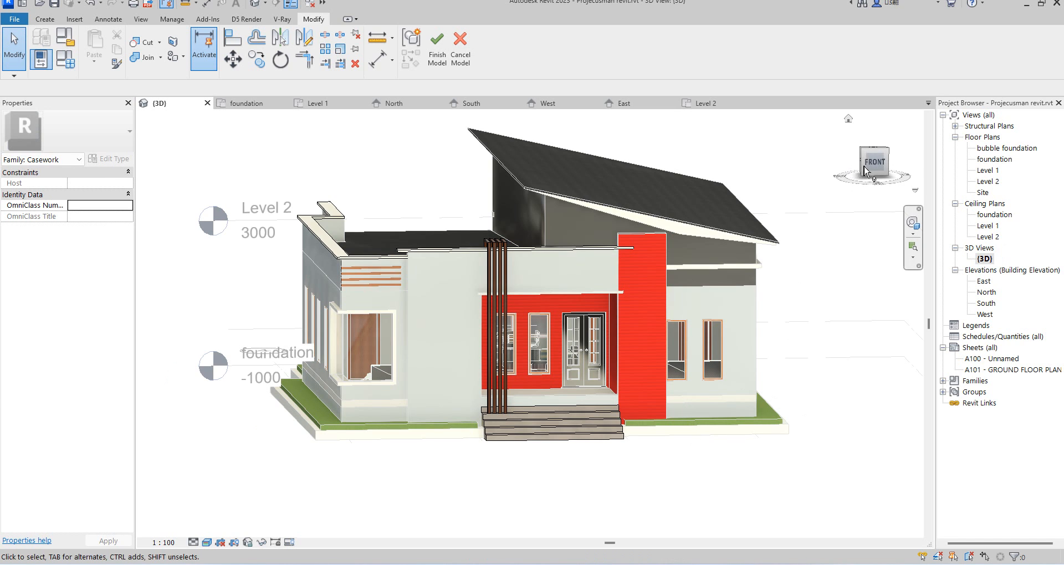
left_click(863, 151)
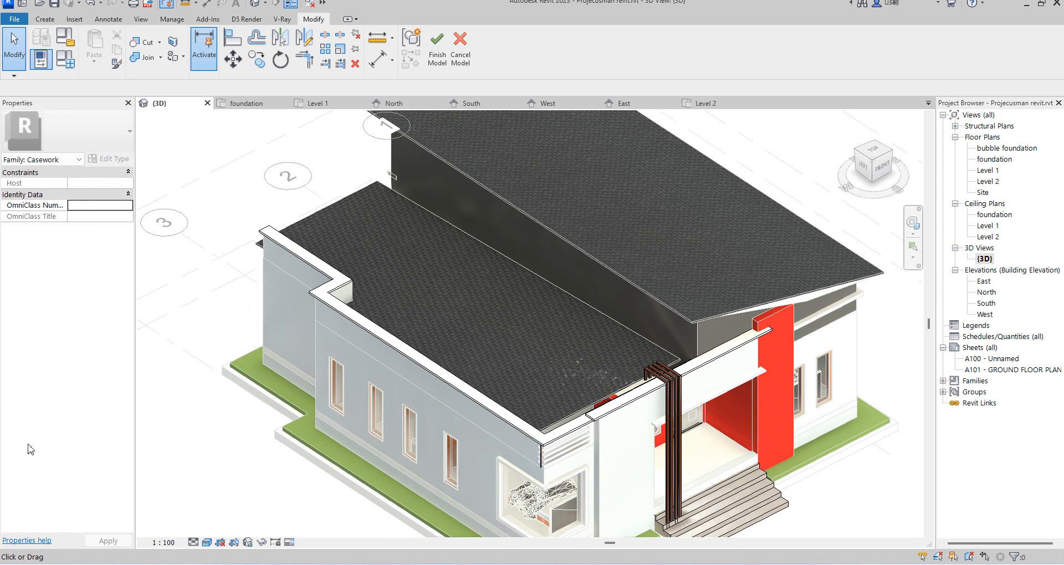
scroll(31, 457, "down", 1)
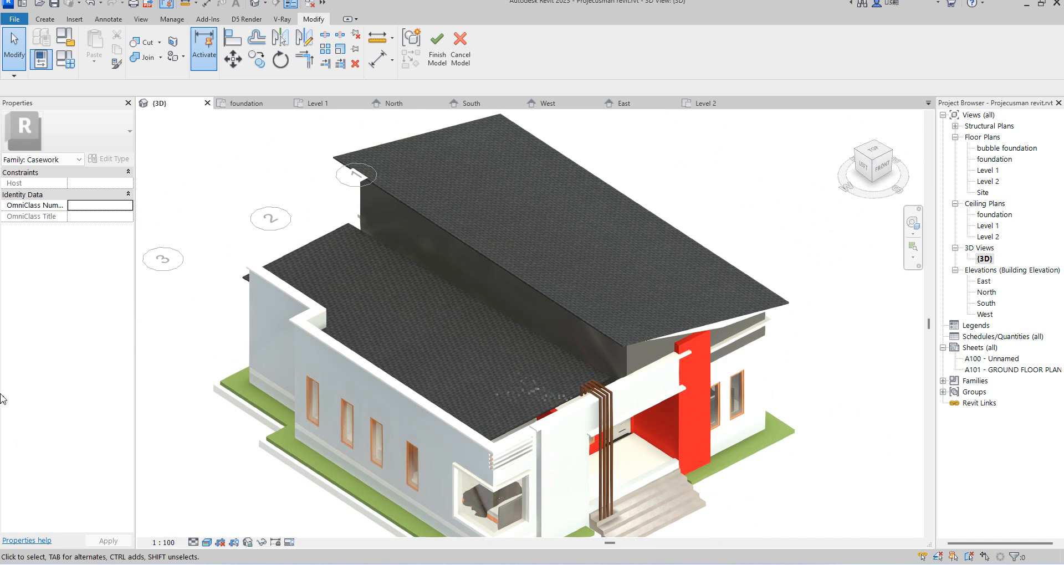
scroll(263, 325, "down", 4)
scroll(410, 454, "up", 3)
scroll(365, 453, "up", 2)
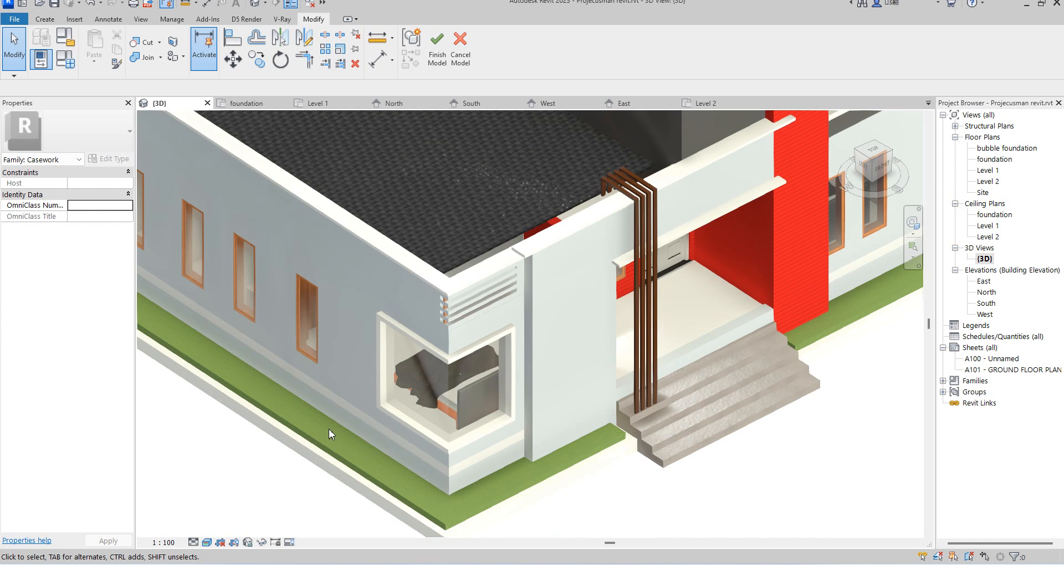
scroll(657, 357, "down", 3)
scroll(768, 265, "up", 2)
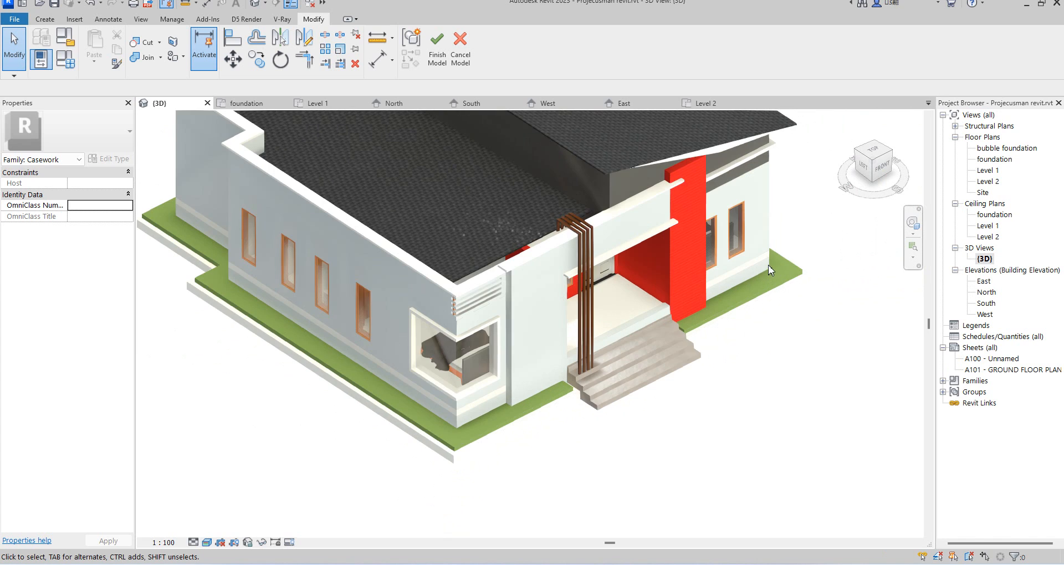
left_click(437, 48)
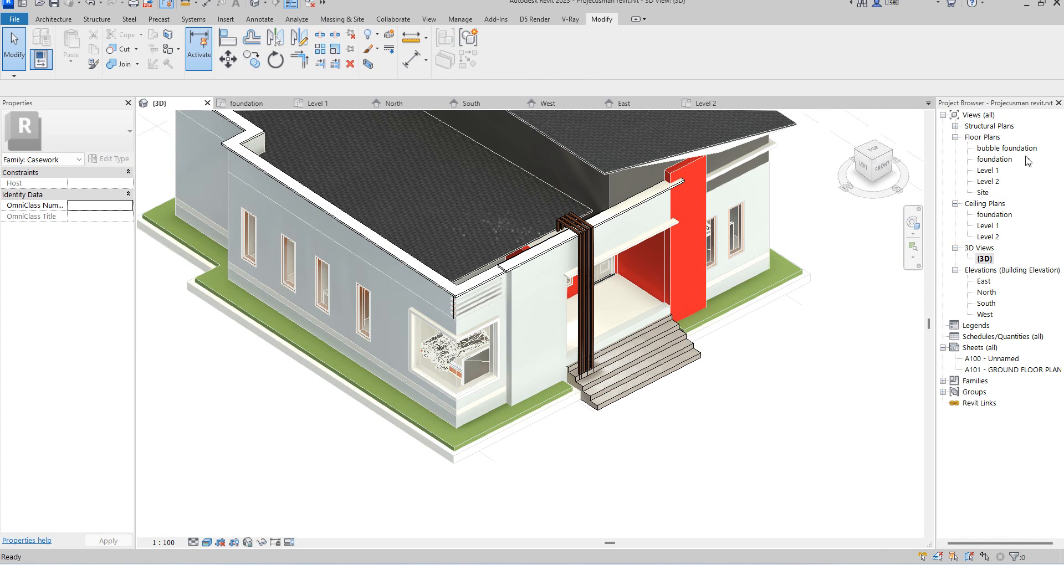
Inspect the finished entrance slats and the lower roof's front edge behind the parapet in the 3D view
scroll(652, 333, "down", 3)
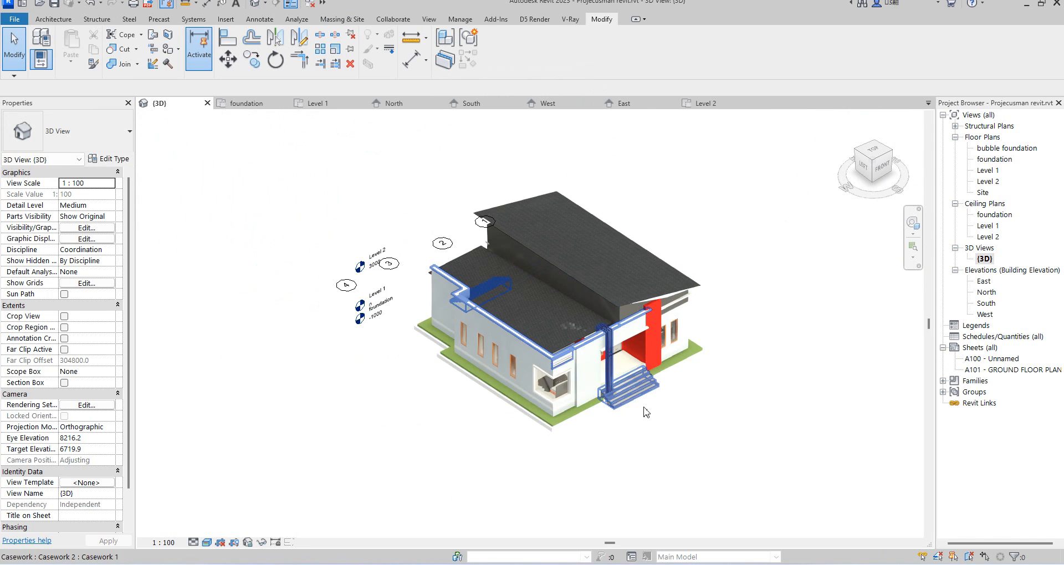
scroll(601, 403, "up", 3)
scroll(738, 359, "up", 2)
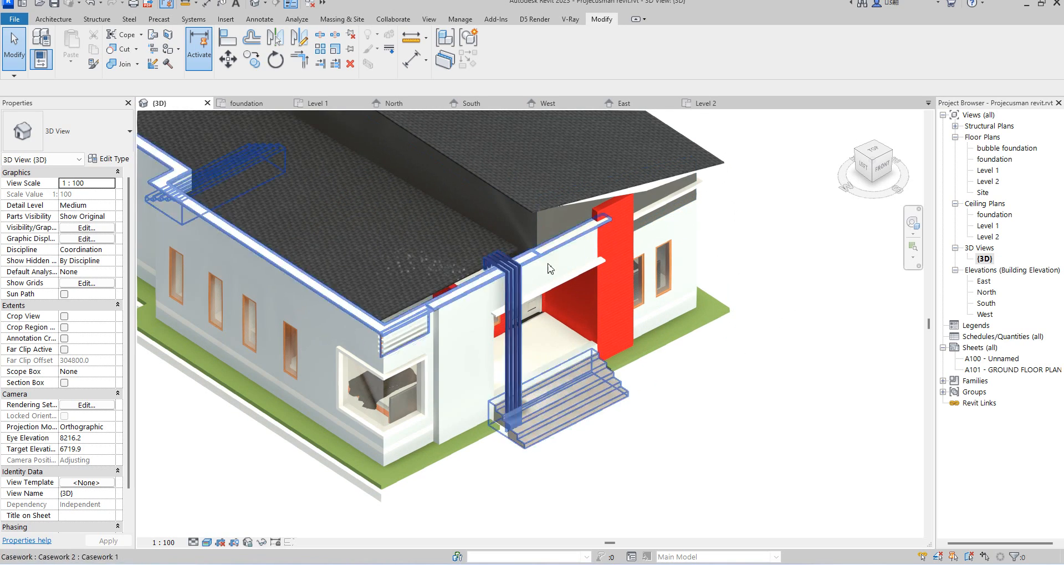
scroll(587, 392, "down", 1)
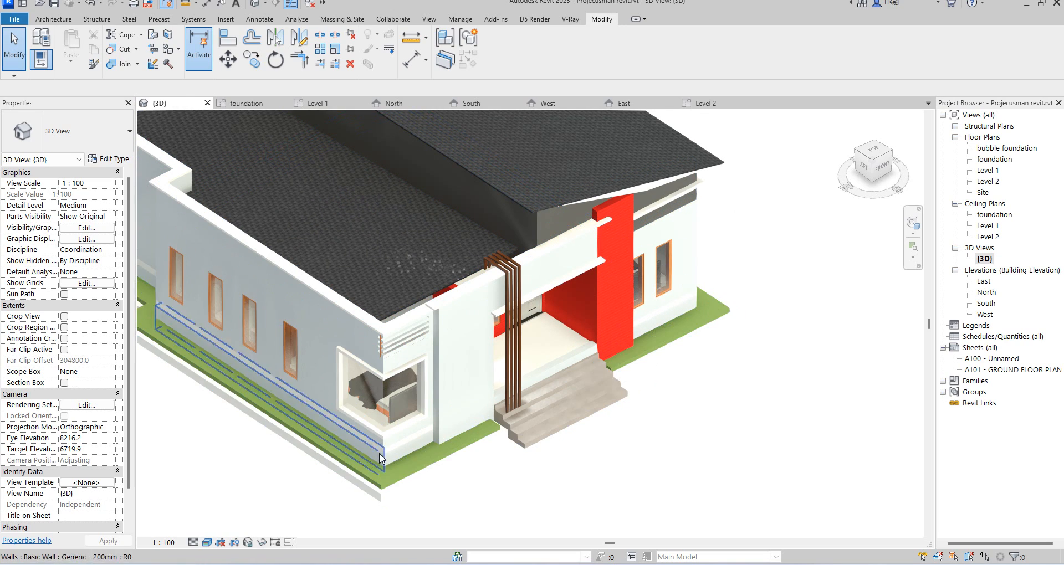
scroll(587, 391, "down", 3)
scroll(602, 295, "up", 2)
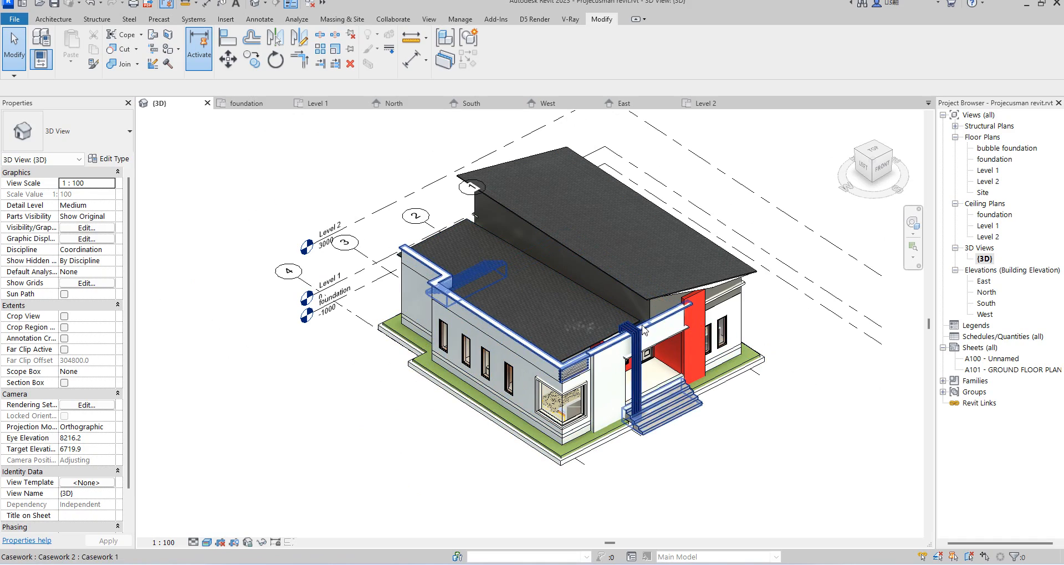
scroll(552, 341, "up", 5)
scroll(552, 341, "down", 4)
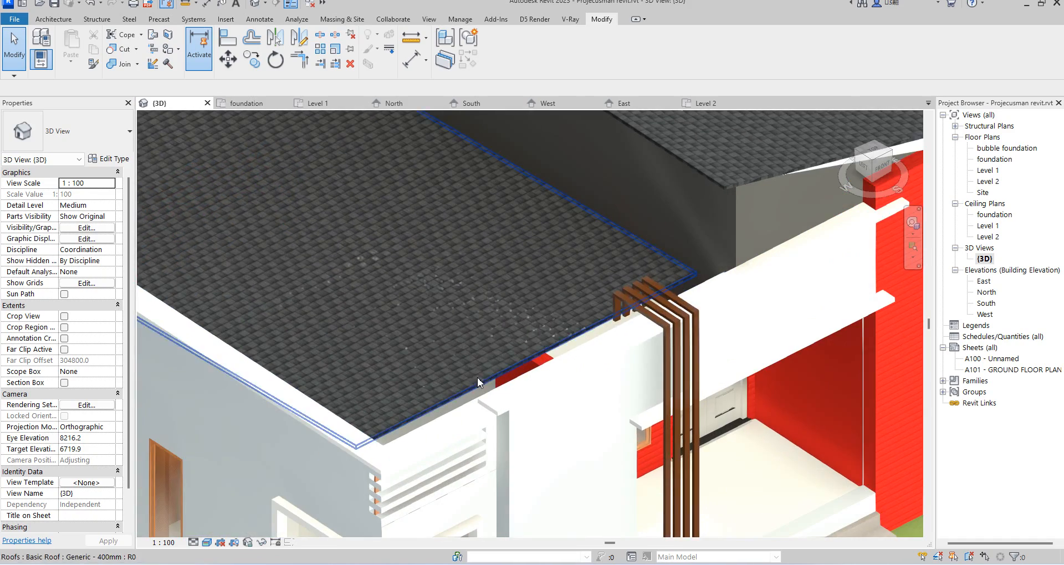
scroll(550, 328, "up", 1)
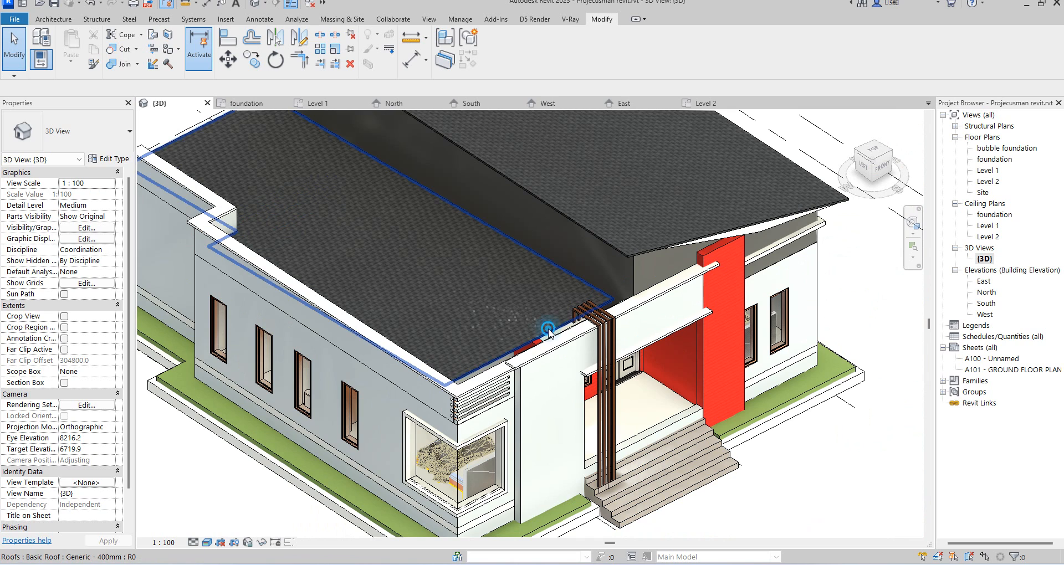
Edit the lower roof's footprint in the Level 2 plan, aligning its front boundary line with the edge of the front parapet coping
left_click(549, 328)
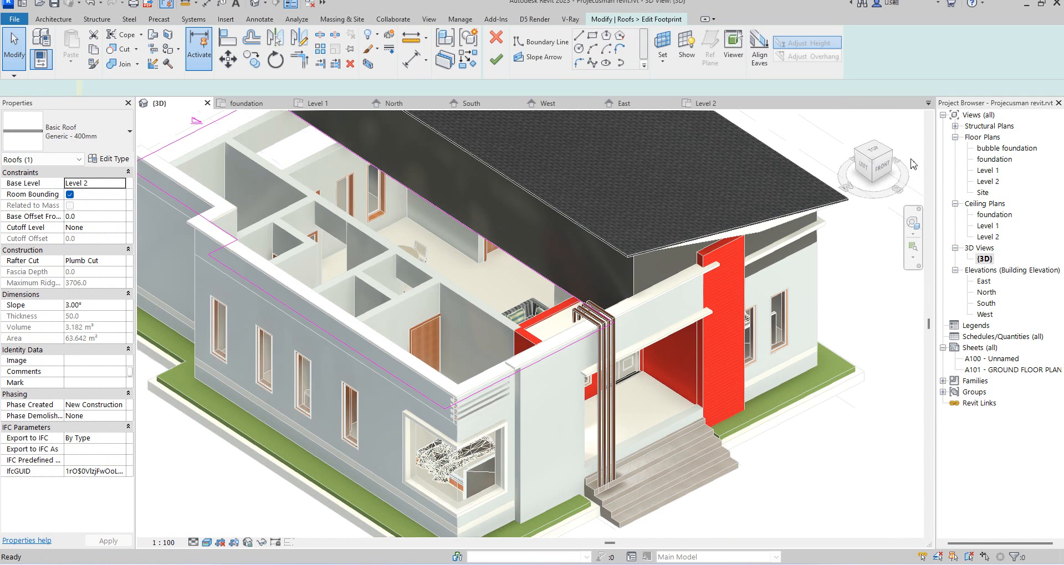
double_click(988, 182)
scroll(489, 483, "up", 2)
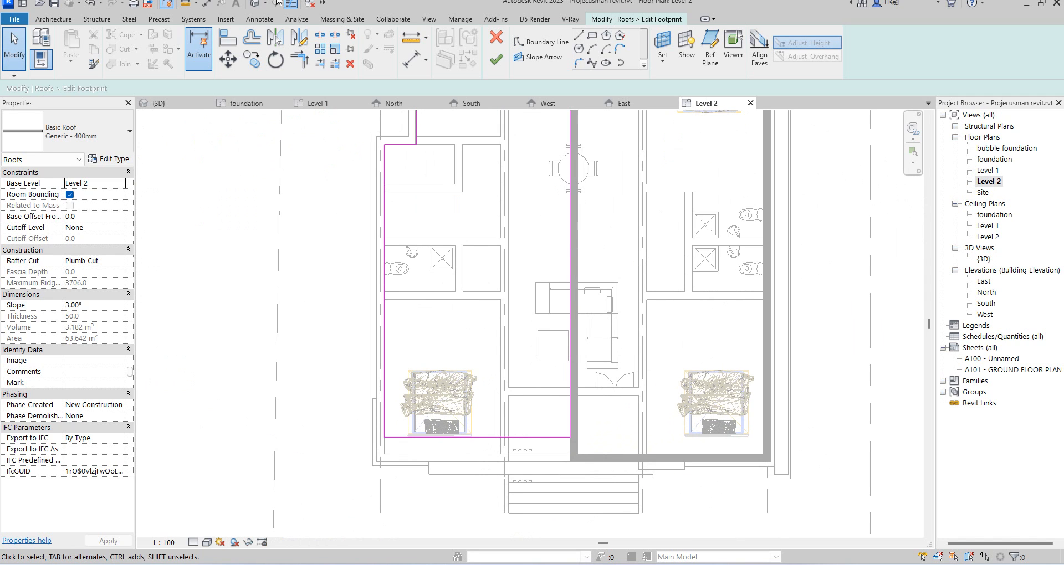
left_click(228, 37)
left_click(413, 455)
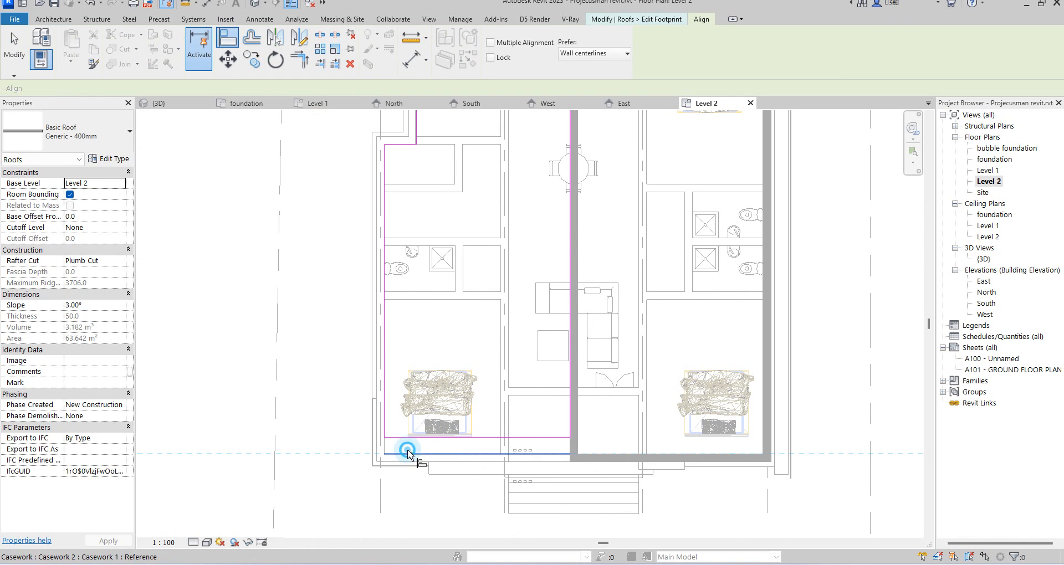
left_click(413, 437)
scroll(496, 354, "down", 2)
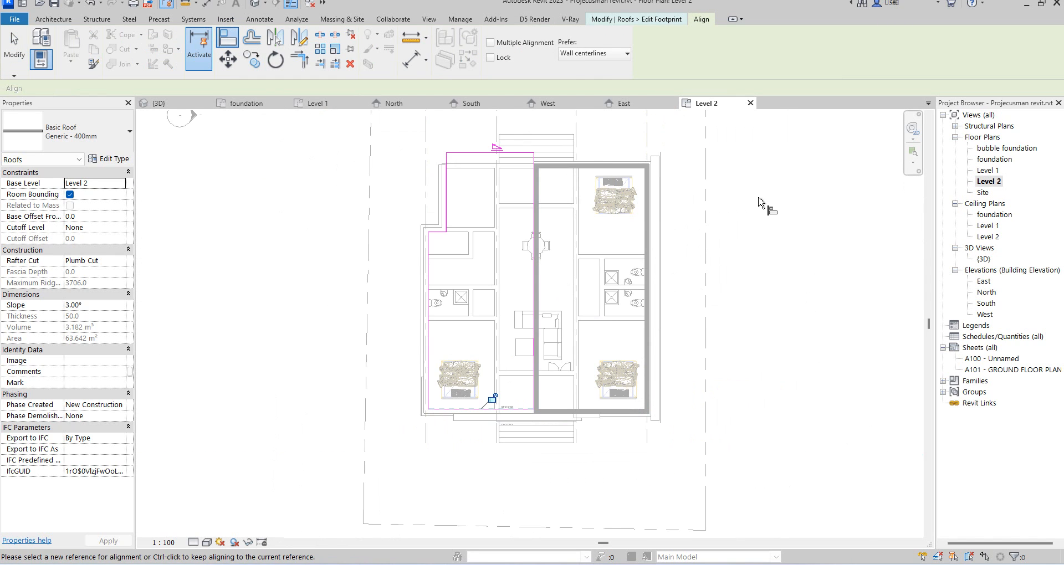
right_click(760, 200)
left_click(791, 206)
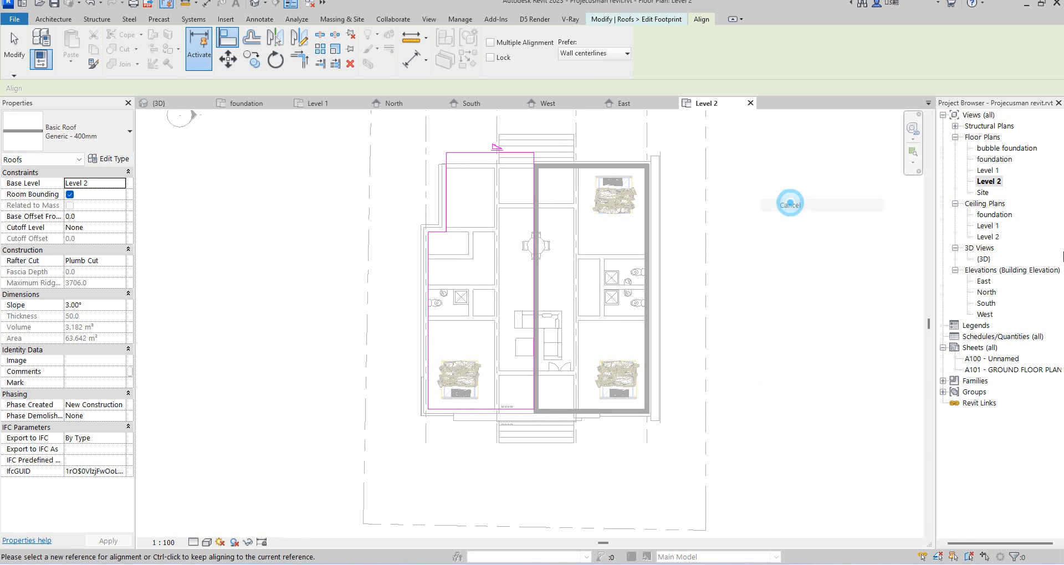
Finish the lower roof's footprint edit in the 3D view without attaching the highlighted walls to the roof
double_click(984, 259)
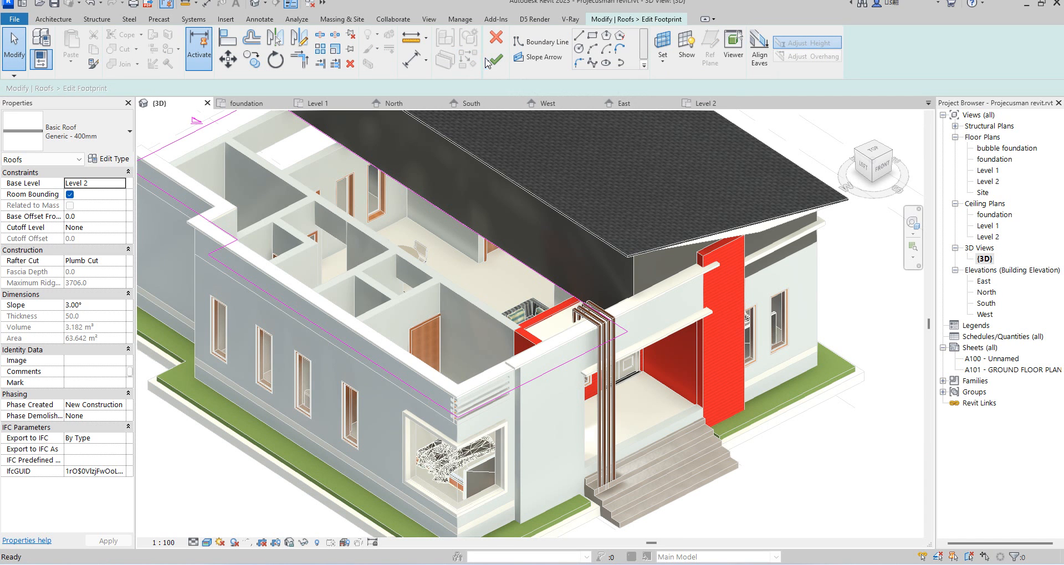
left_click(496, 61)
scroll(732, 388, "down", 2)
left_click(834, 446)
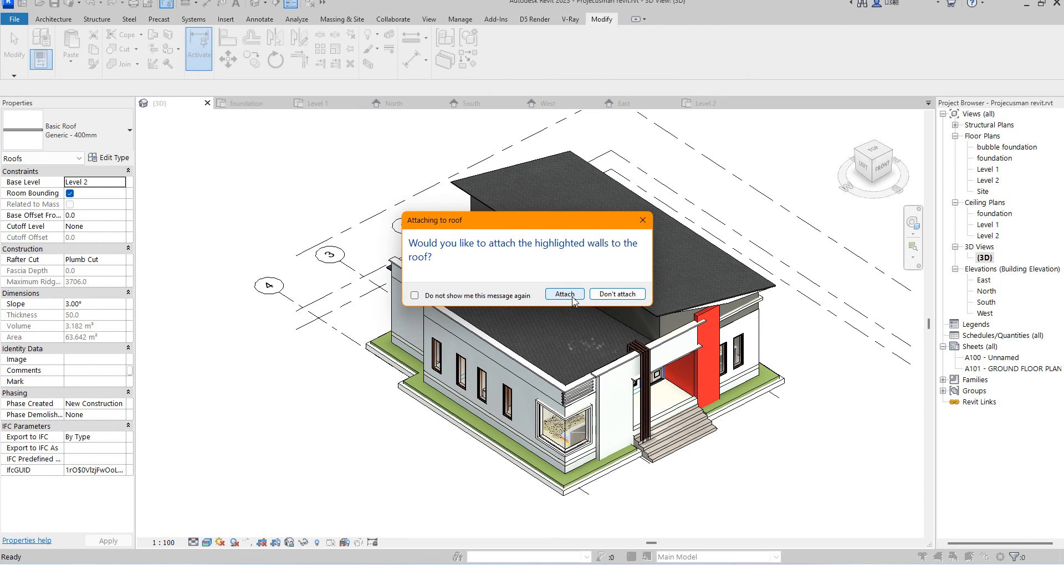
left_click(598, 295)
scroll(685, 388, "up", 3)
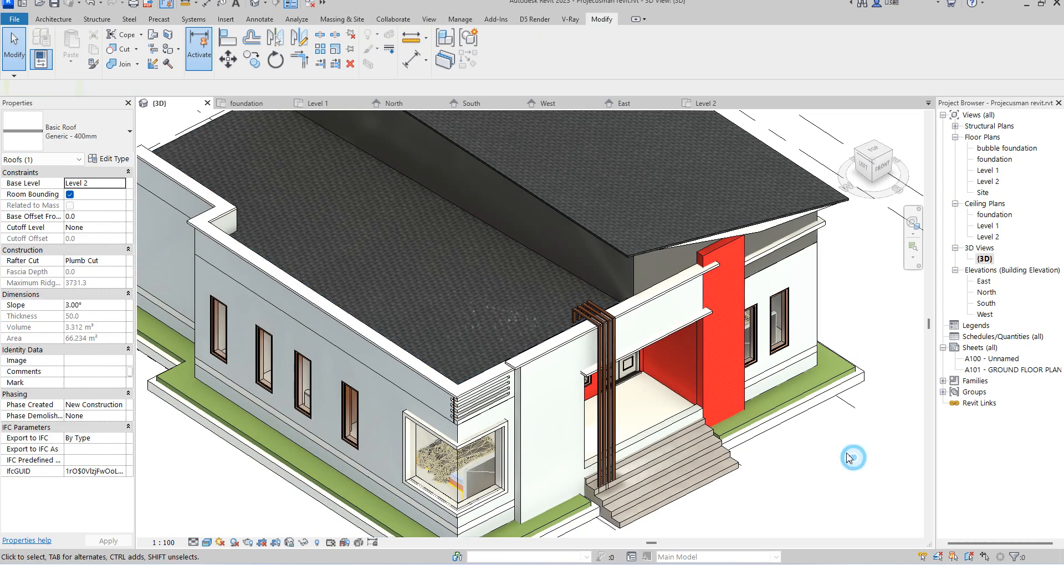
left_click(850, 457)
scroll(583, 271, "down", 4)
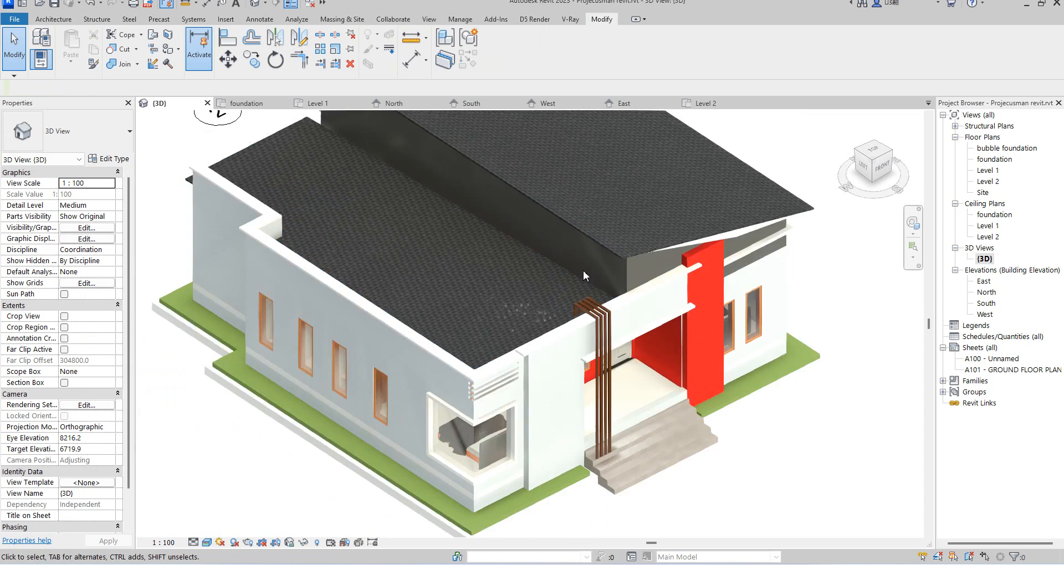
scroll(515, 408, "down", 2)
scroll(555, 377, "up", 3)
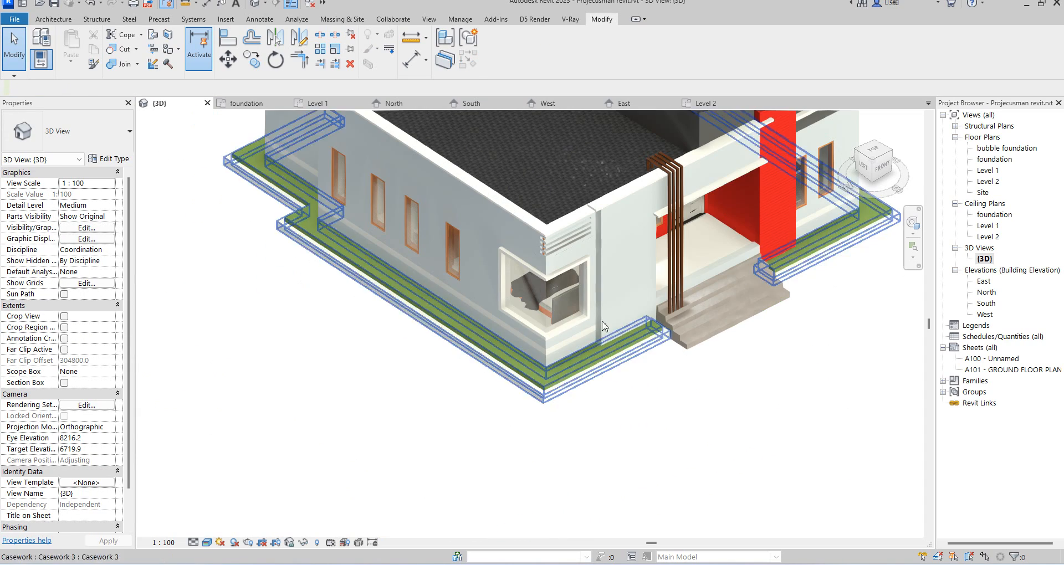
scroll(554, 354, "down", 3)
scroll(594, 319, "up", 2)
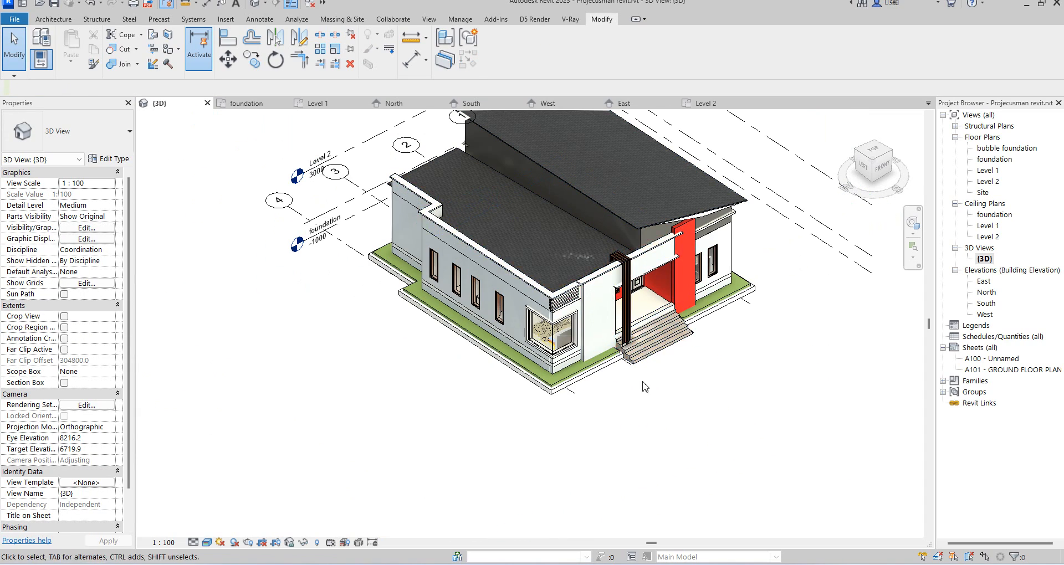